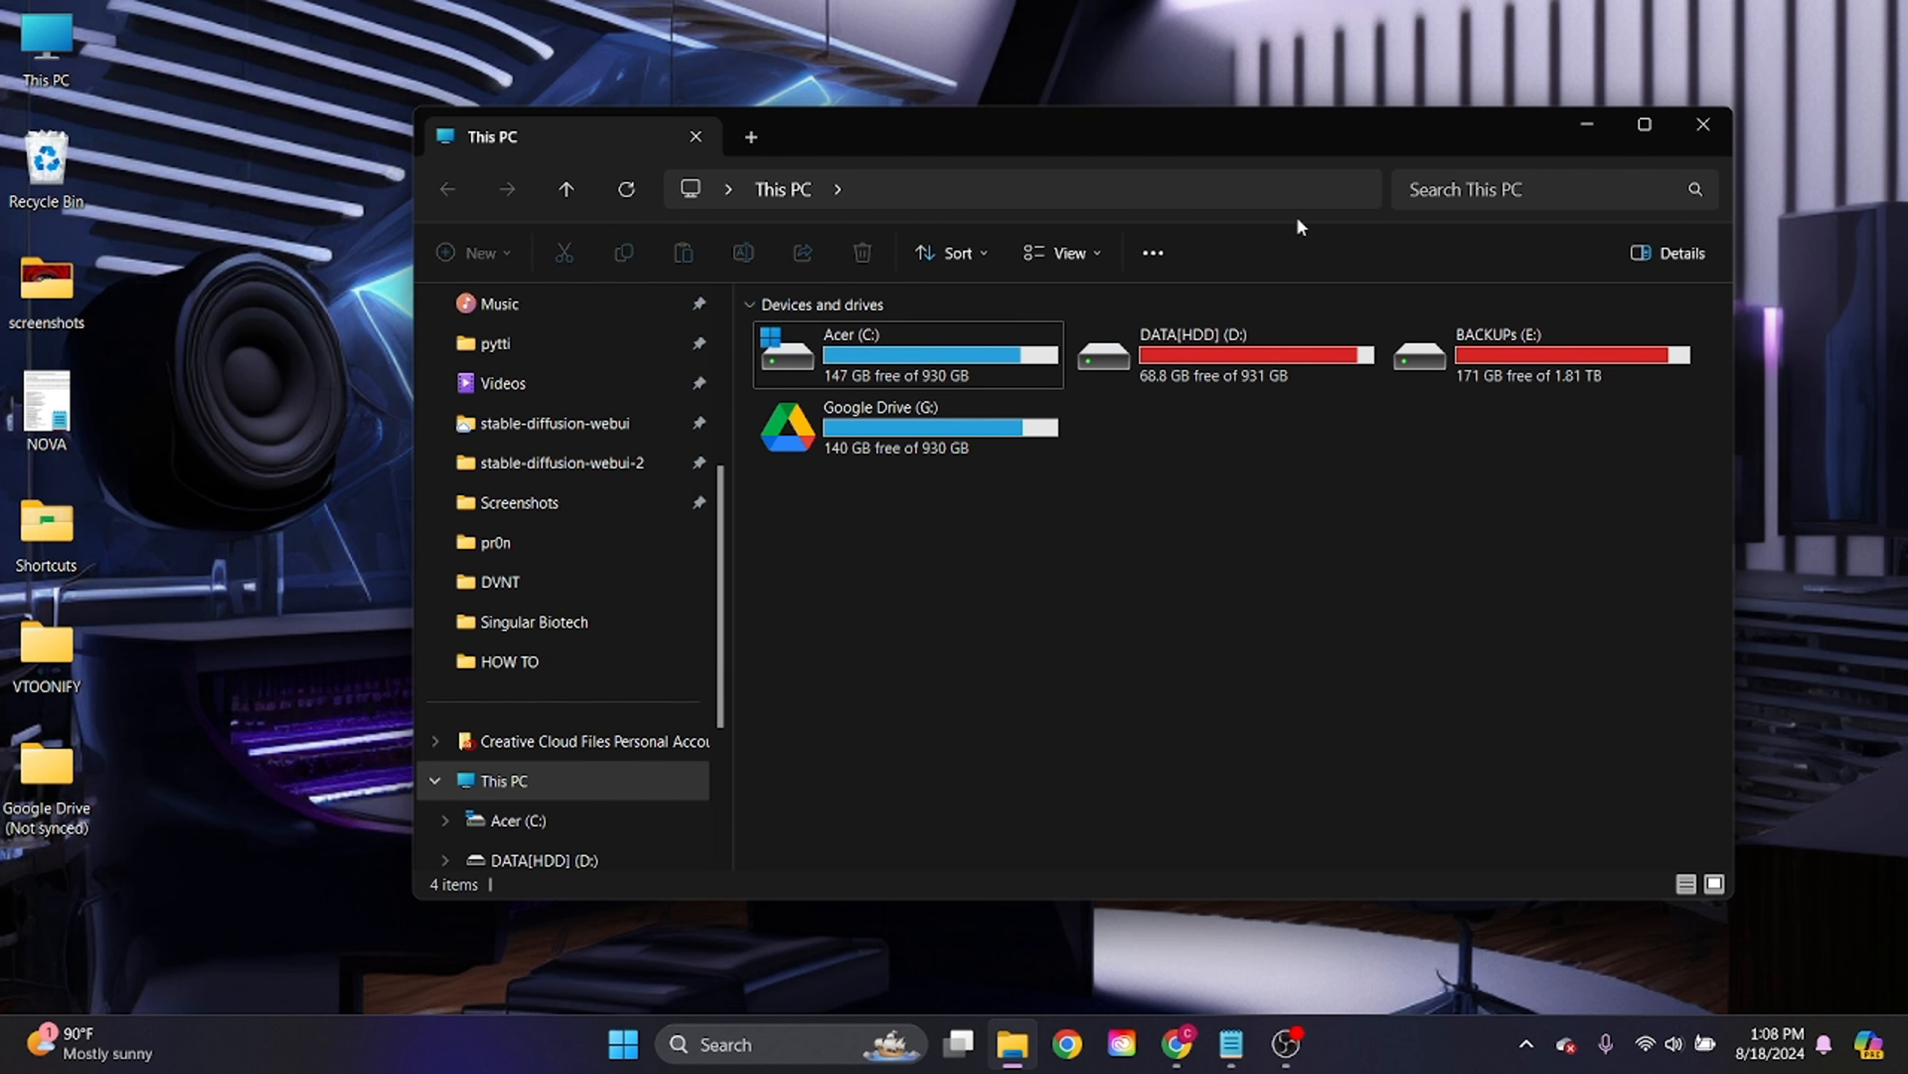
# Open the Download folder inside Windows\SoftwareDistribution on the Acer (C:) drive
pyautogui.click(1586, 125)
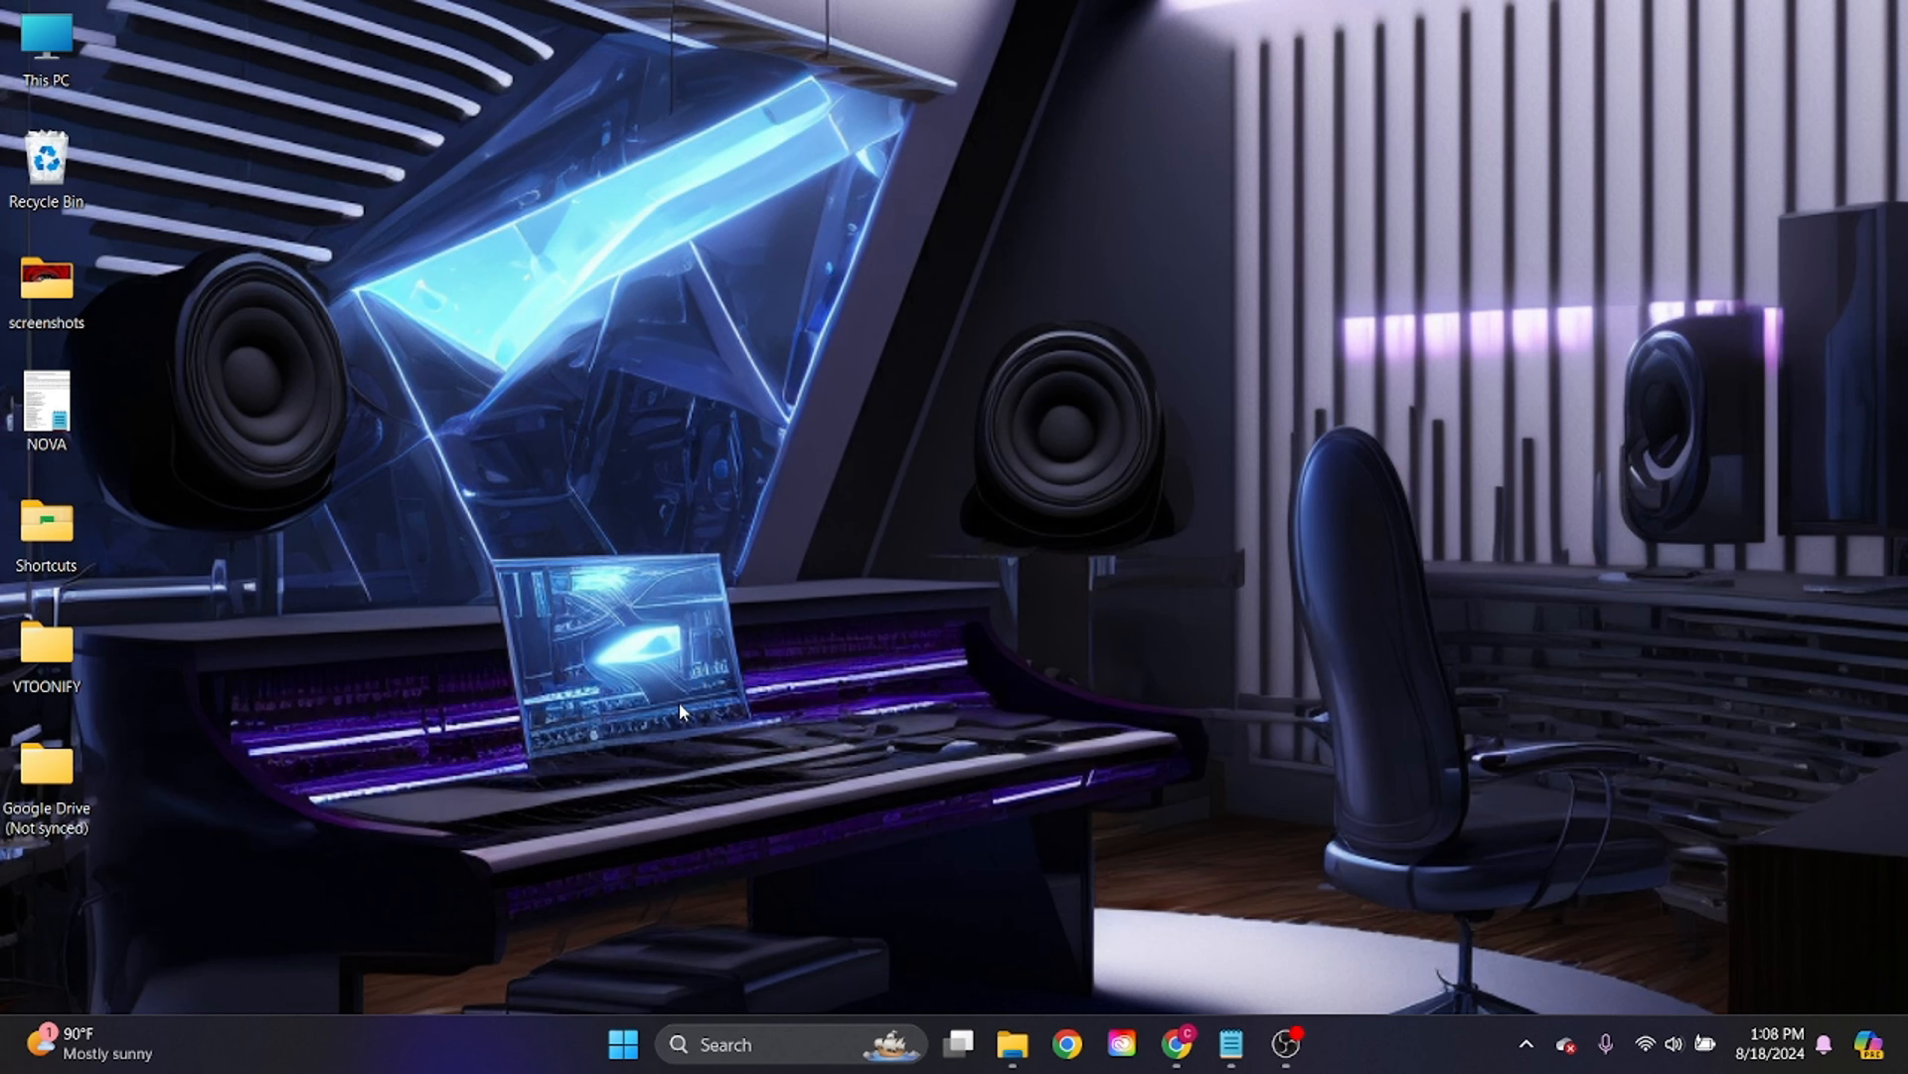
pyautogui.doubleClick(47, 45)
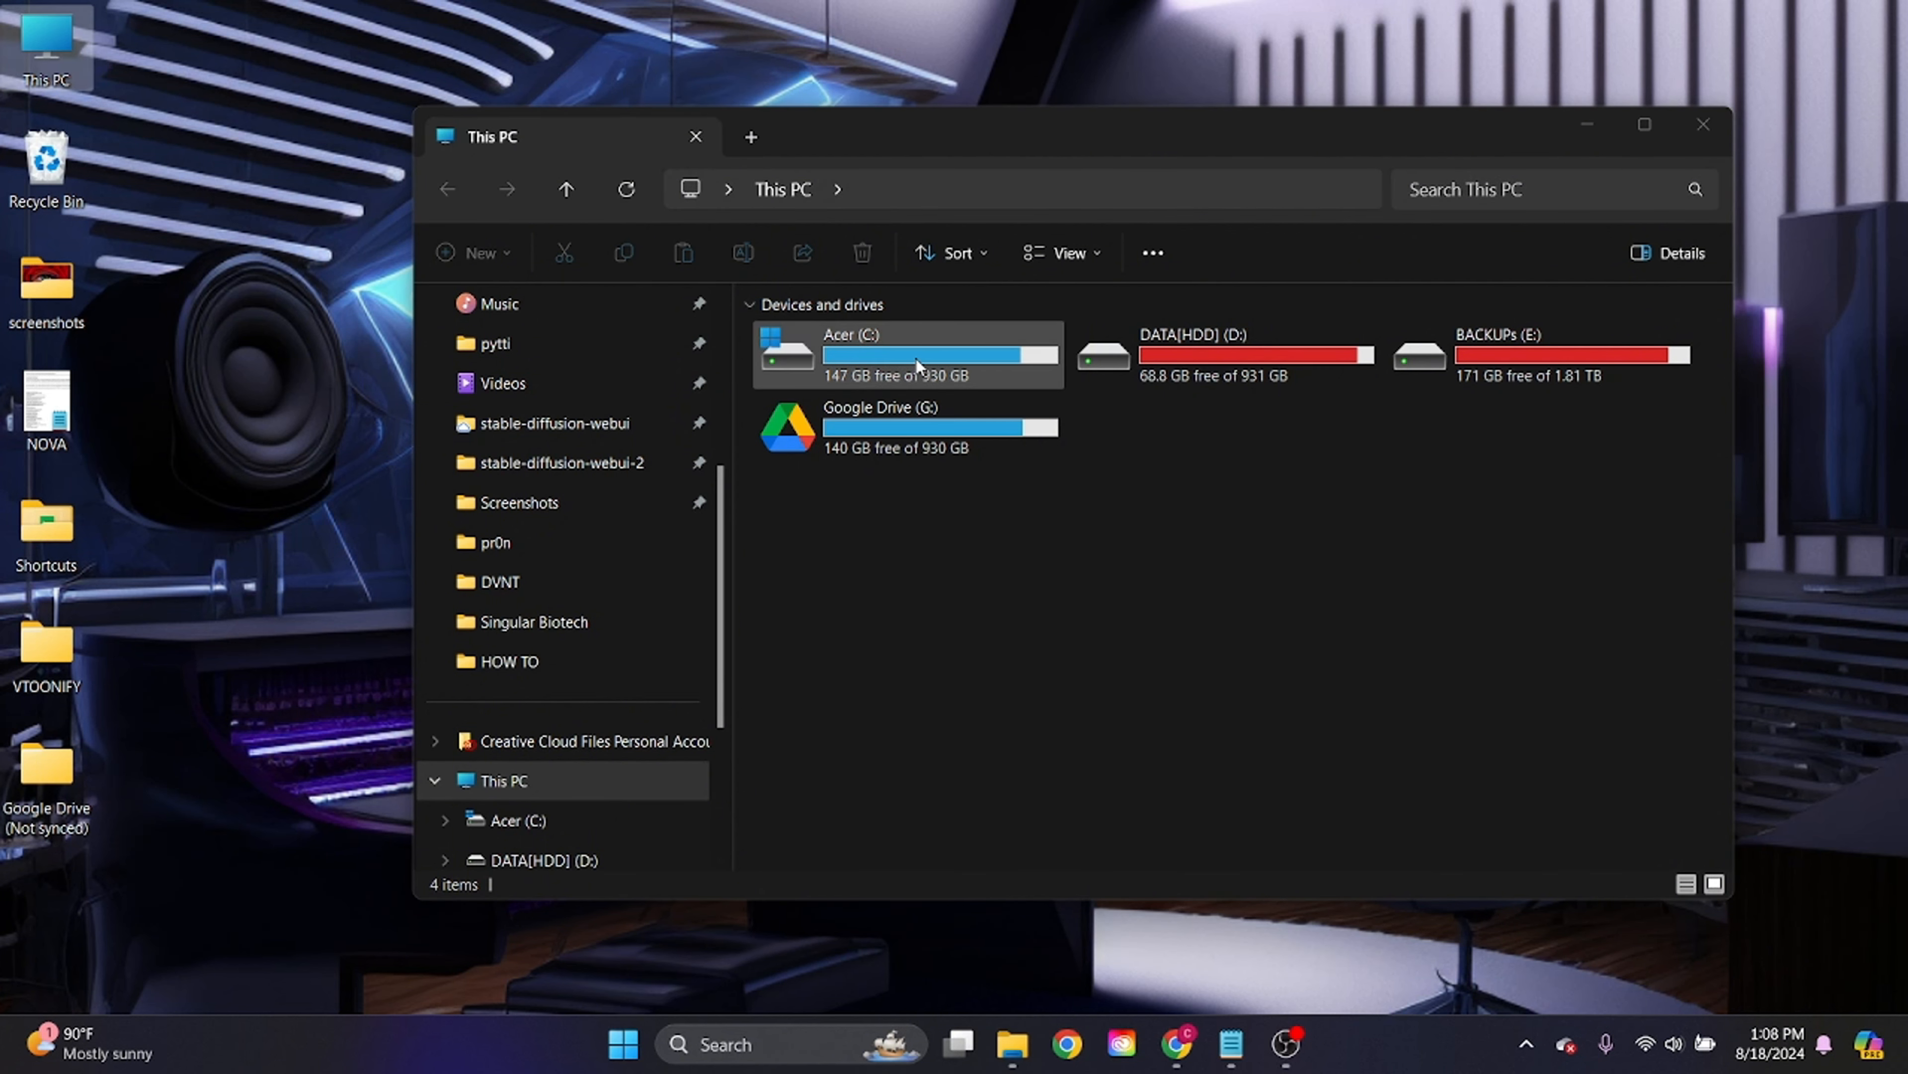
pyautogui.doubleClick(921, 357)
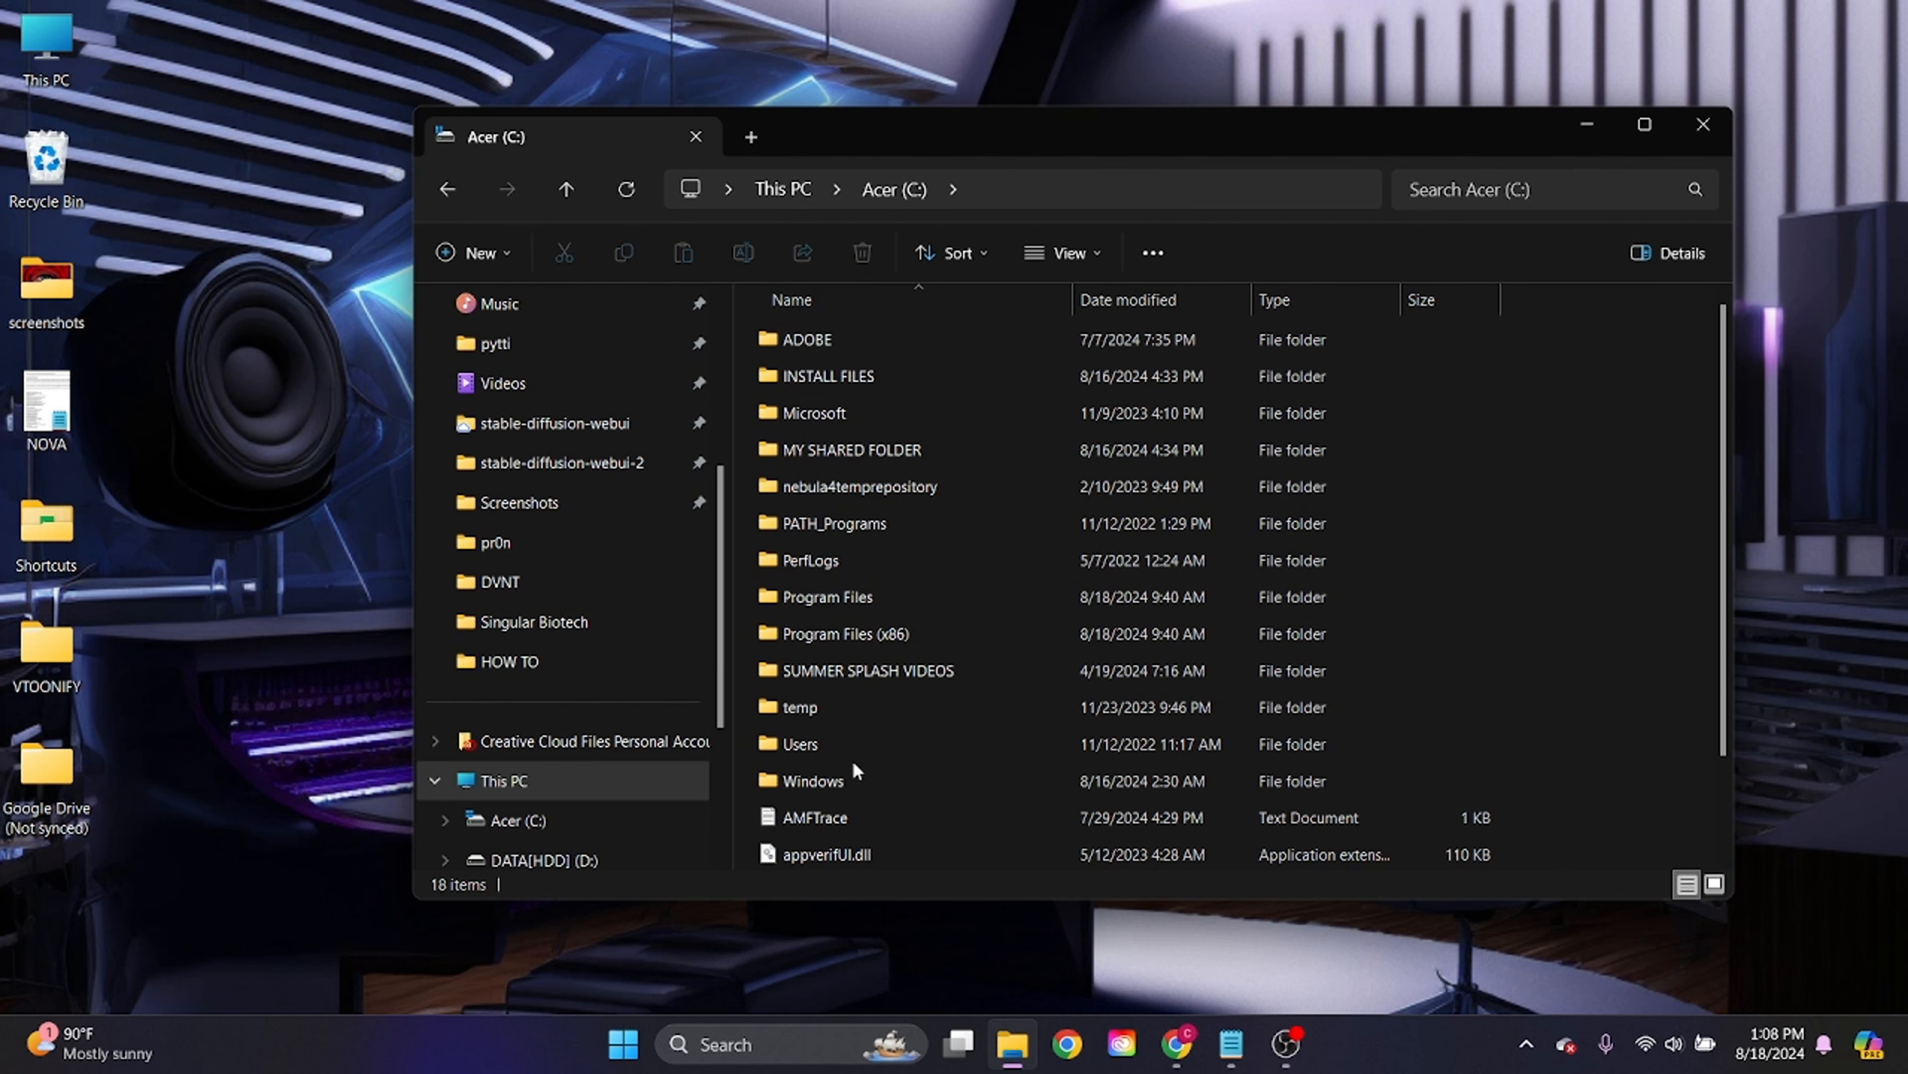
pyautogui.doubleClick(852, 780)
pyautogui.click(806, 570)
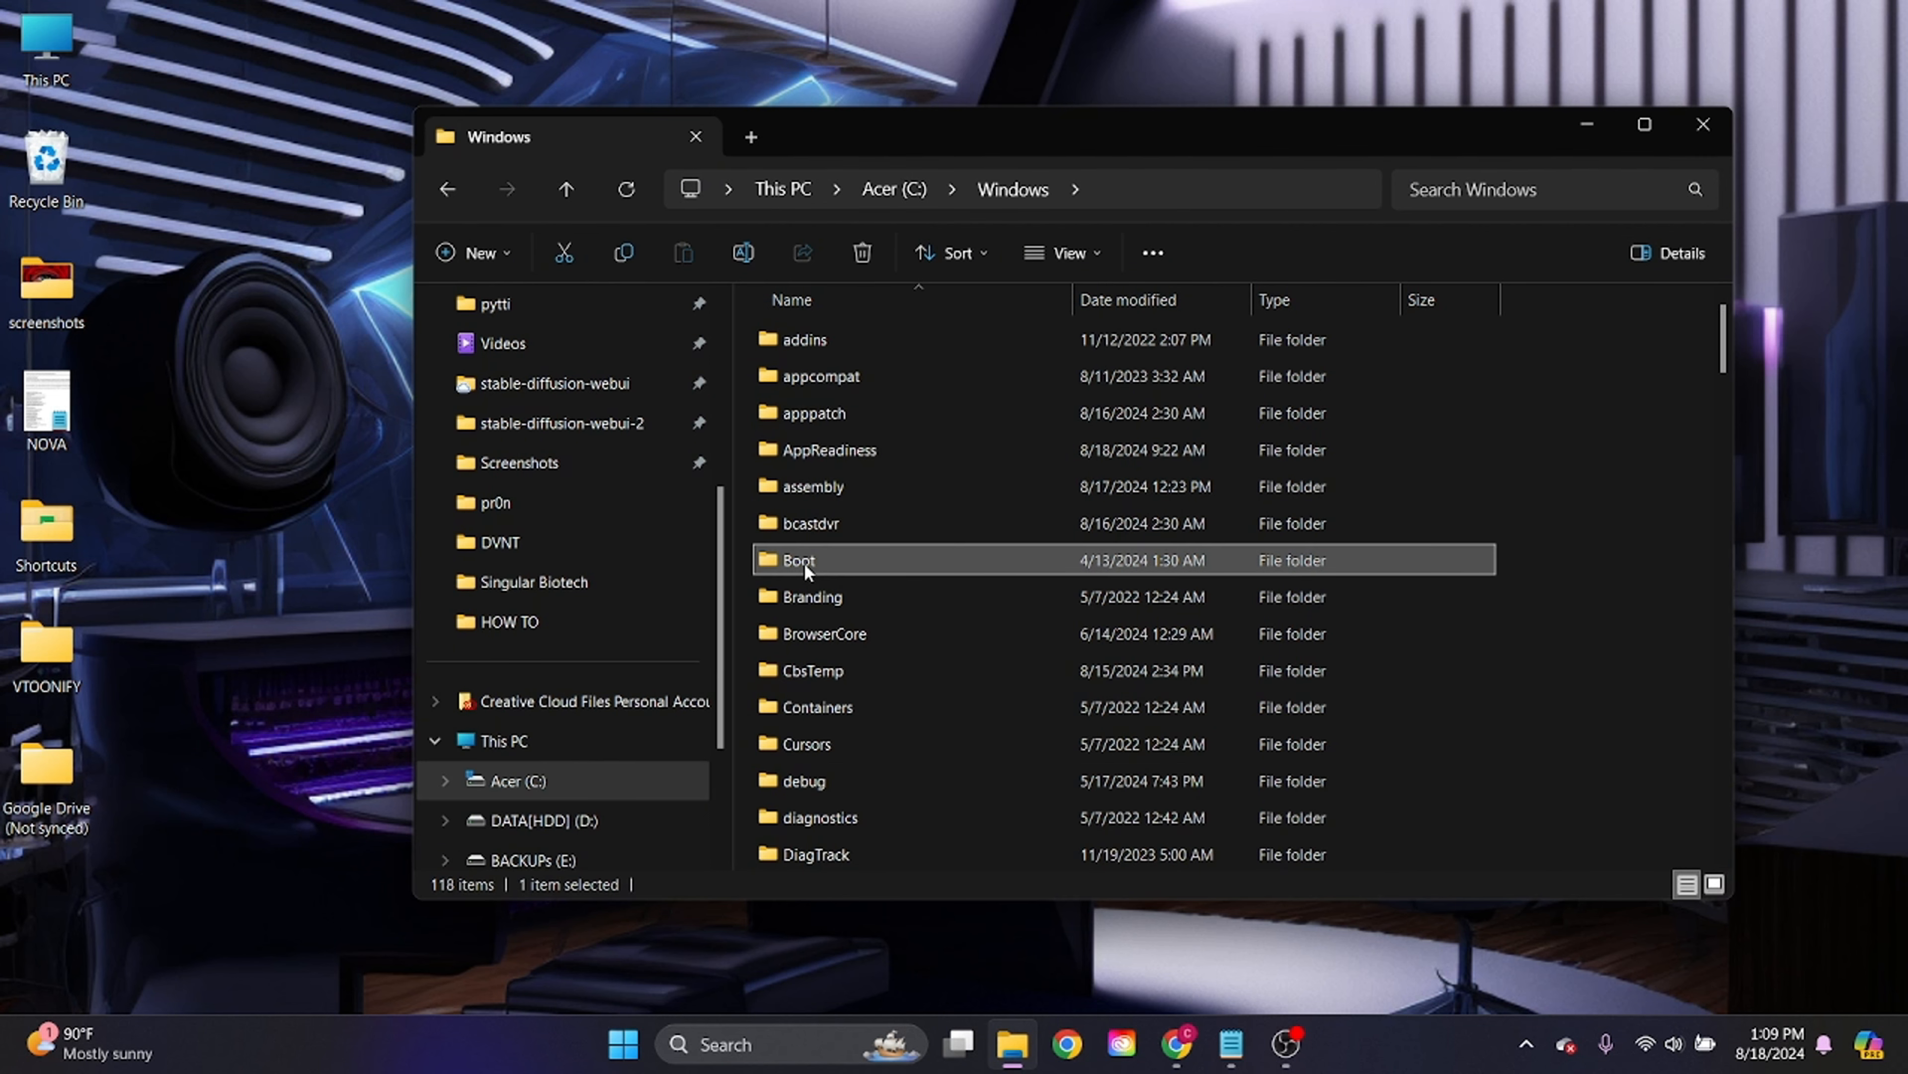
pyautogui.write('software')
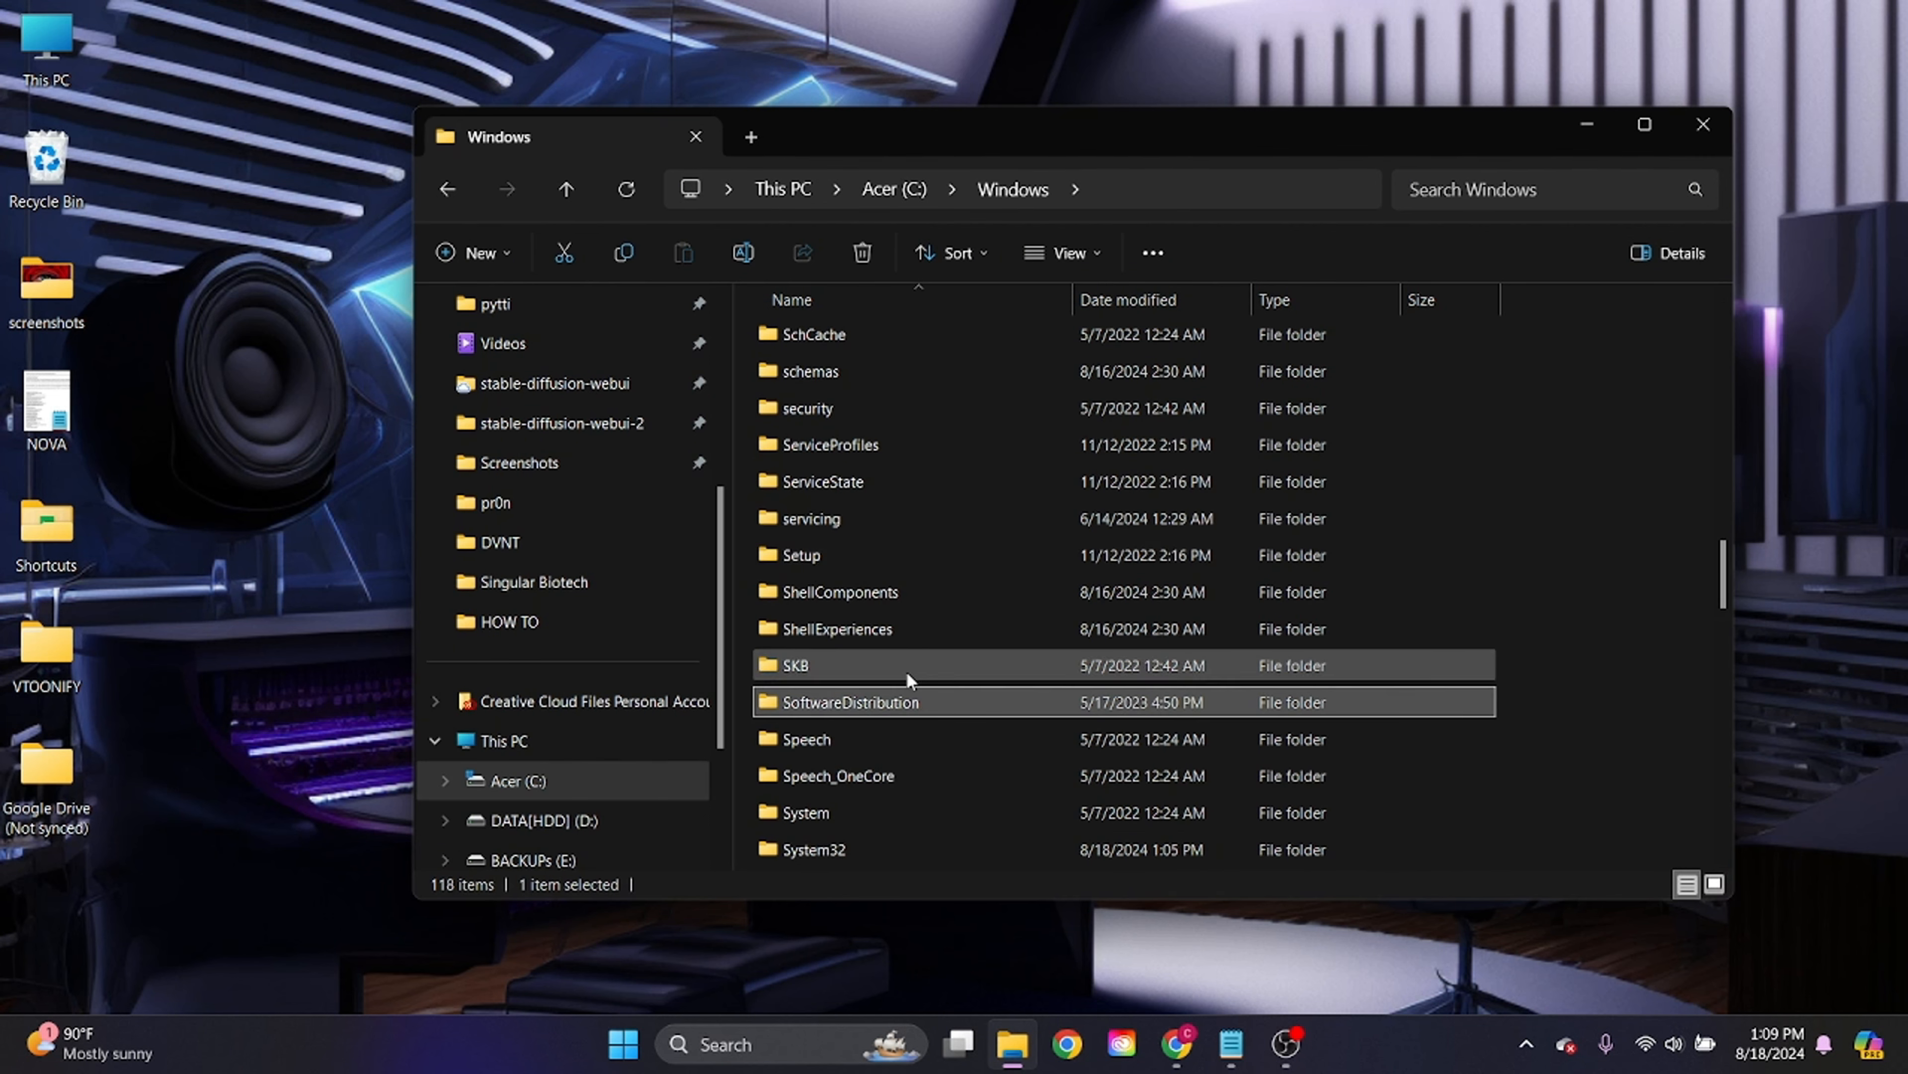
pyautogui.doubleClick(907, 700)
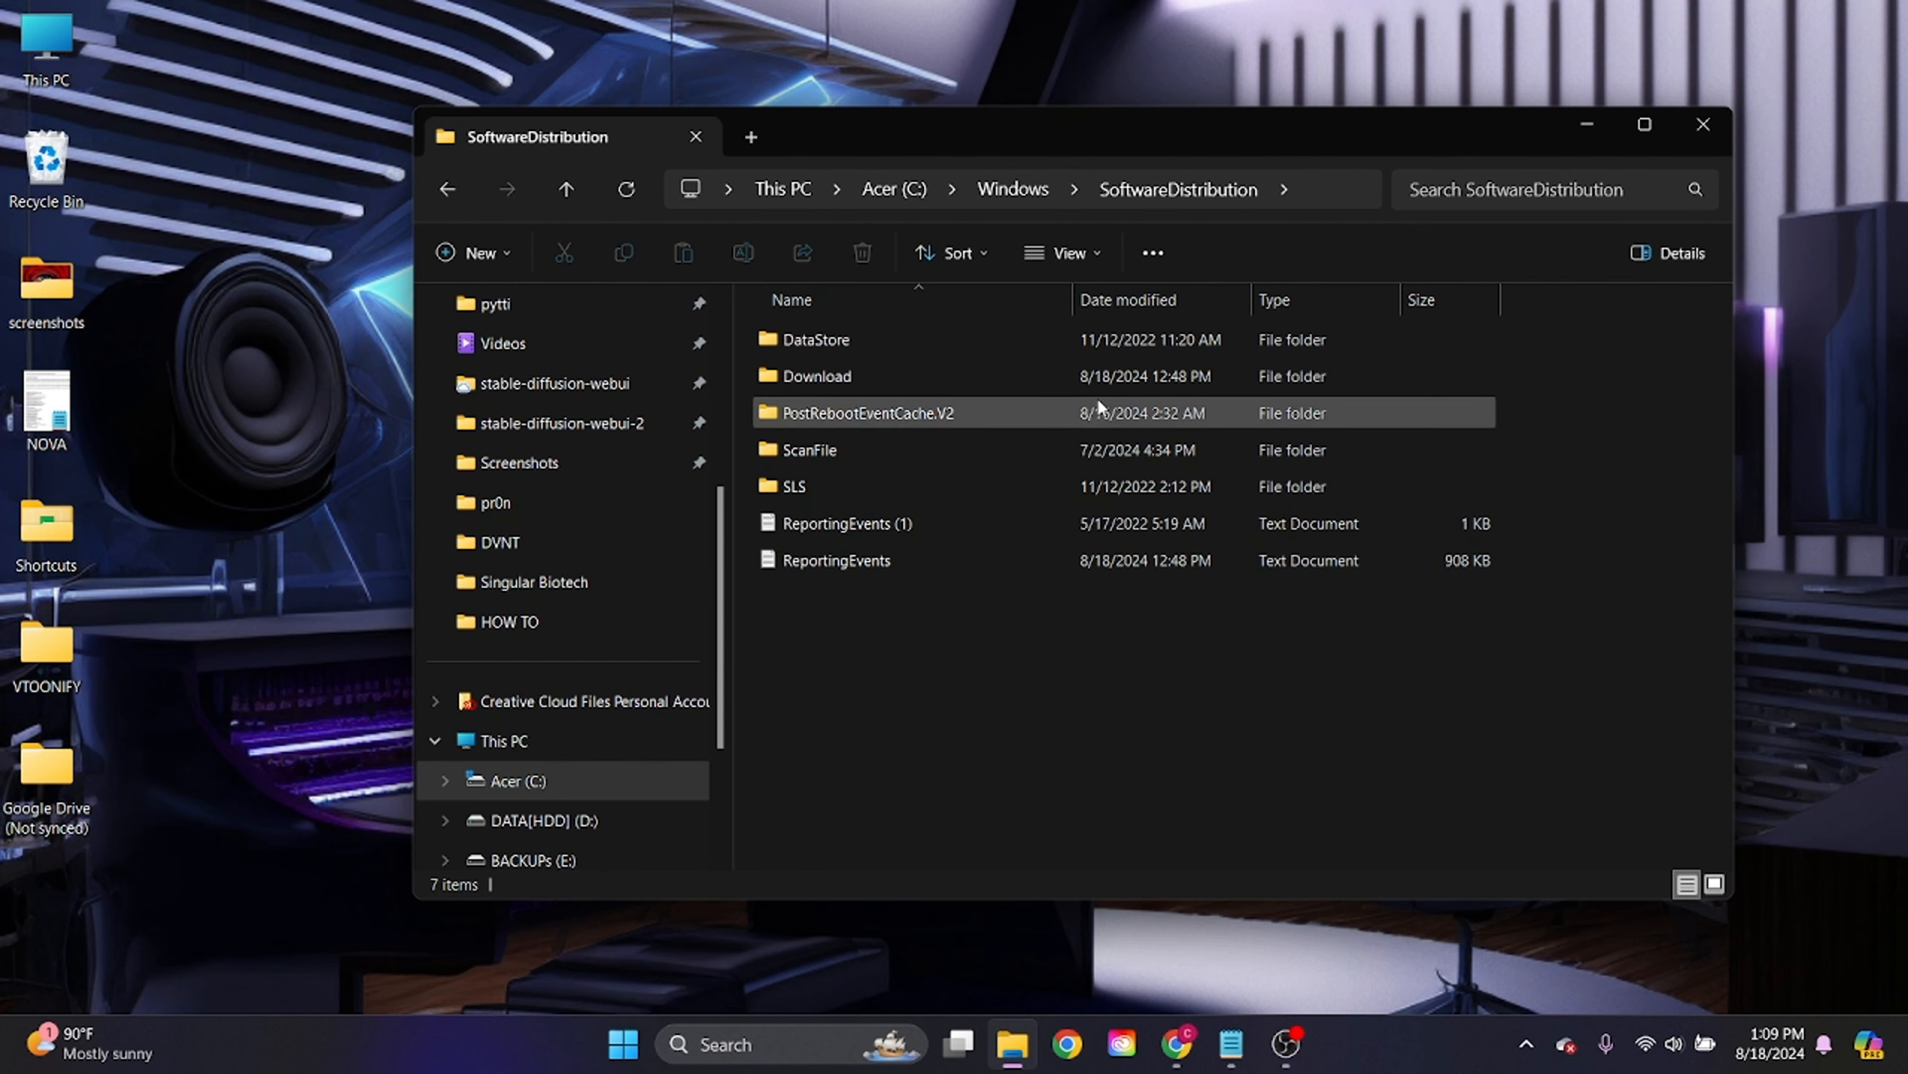
pyautogui.doubleClick(879, 374)
# Delete everything in the SoftwareDistribution Download folder, granting administrator permission for all current items
pyautogui.hotkey('ctrl', 'a')
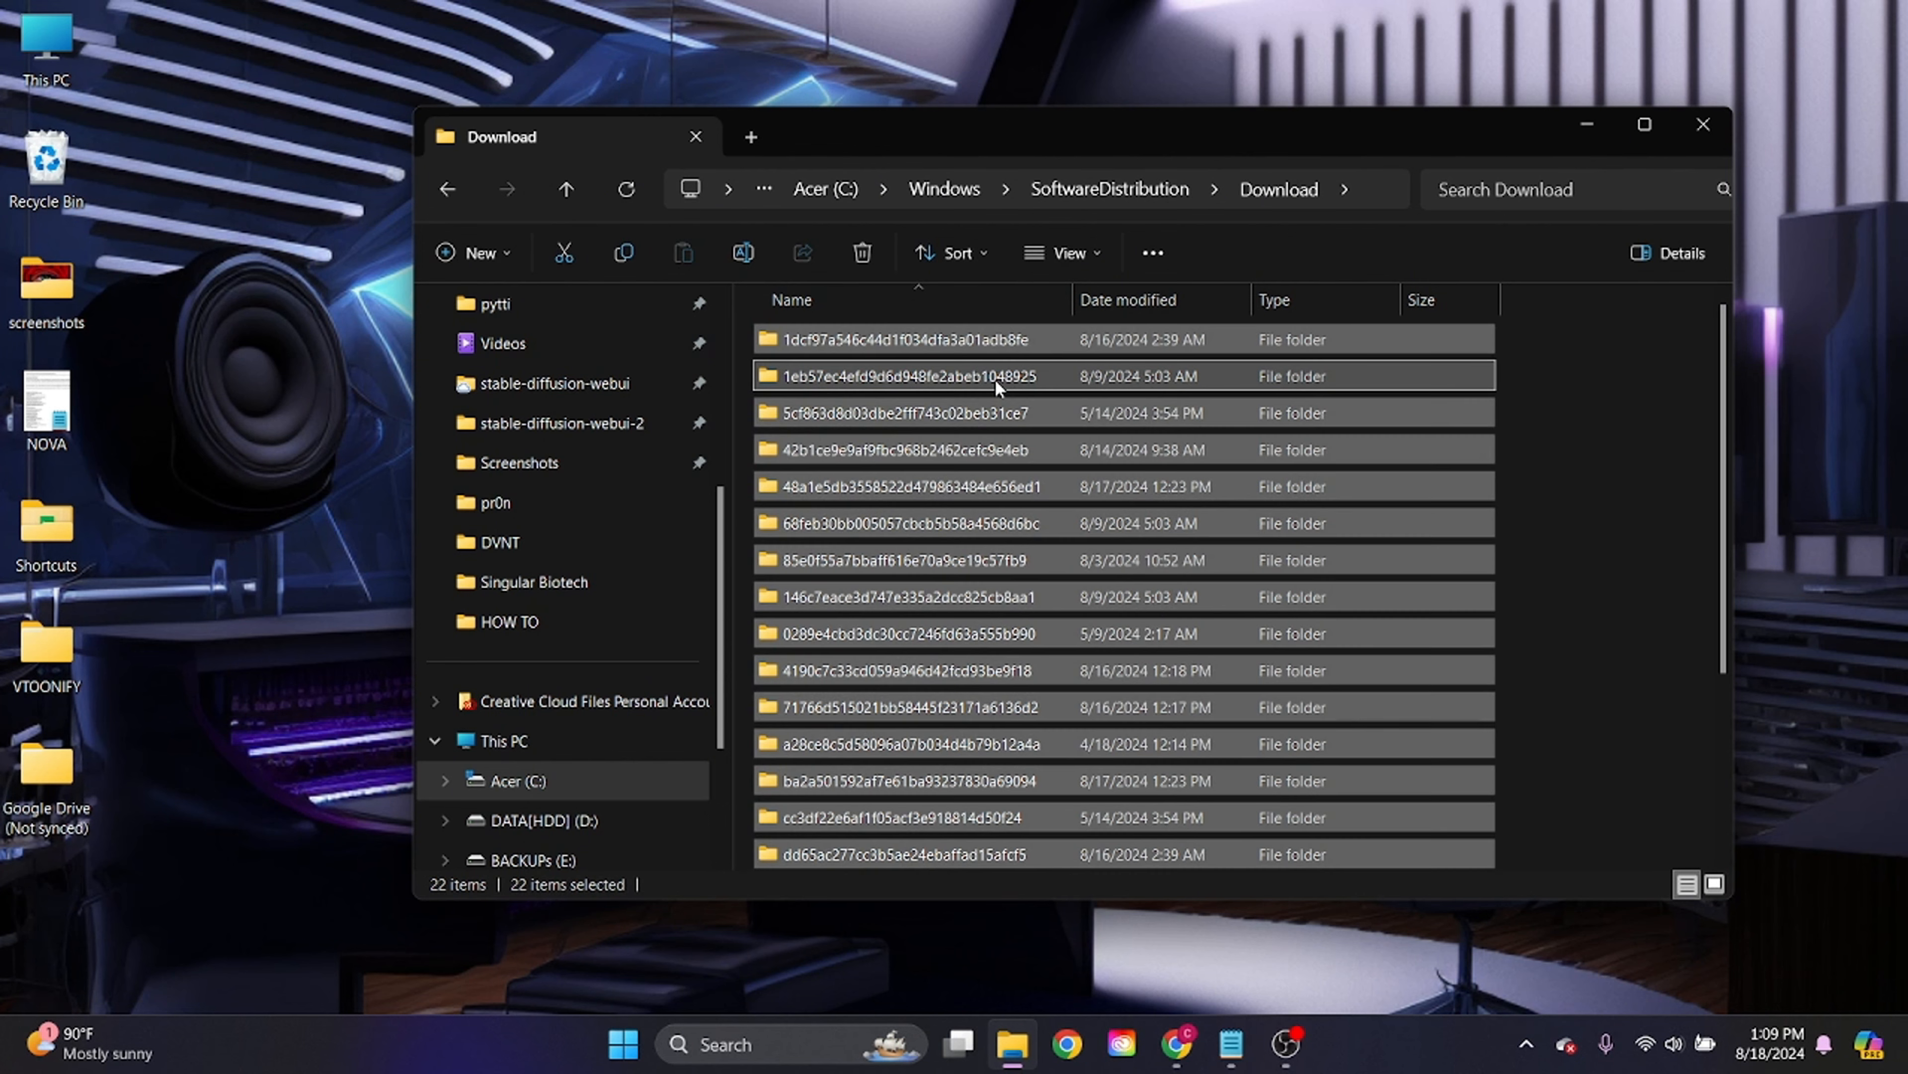
pyautogui.press('Delete')
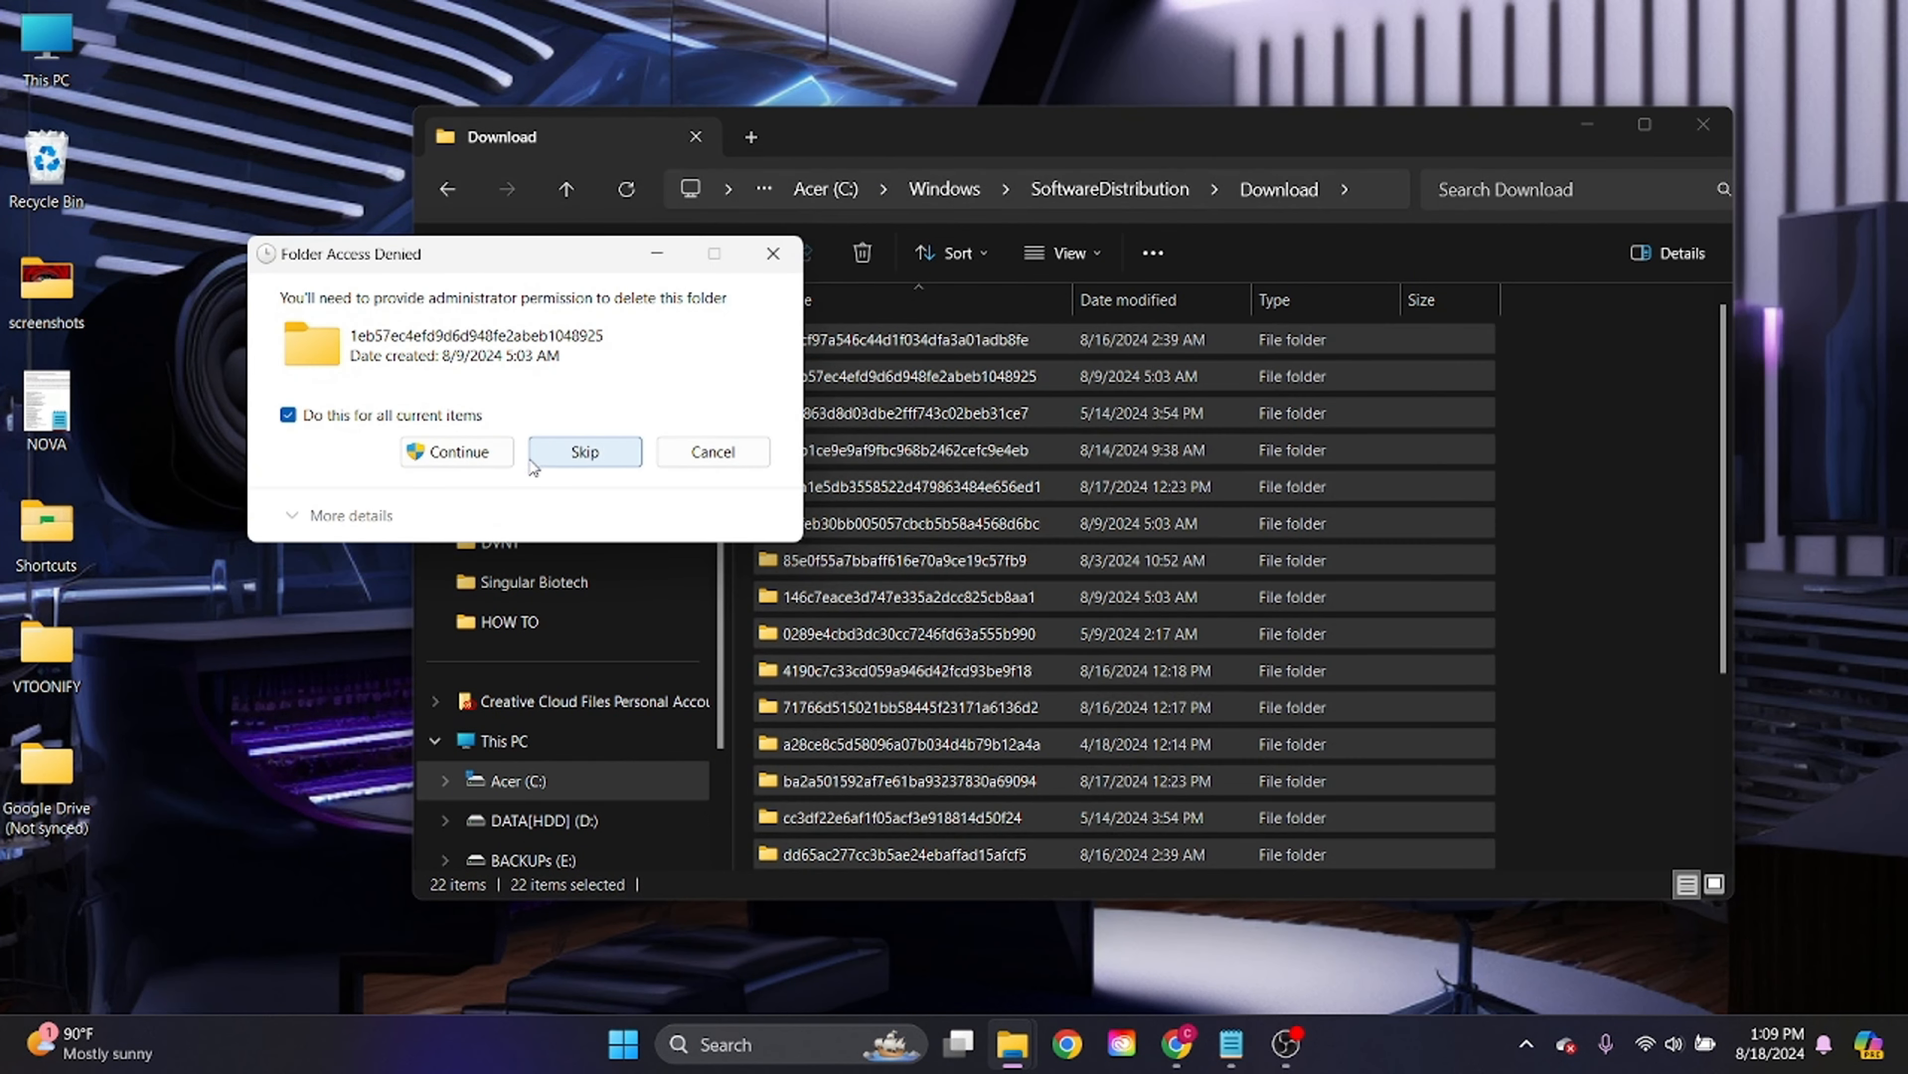
pyautogui.click(461, 453)
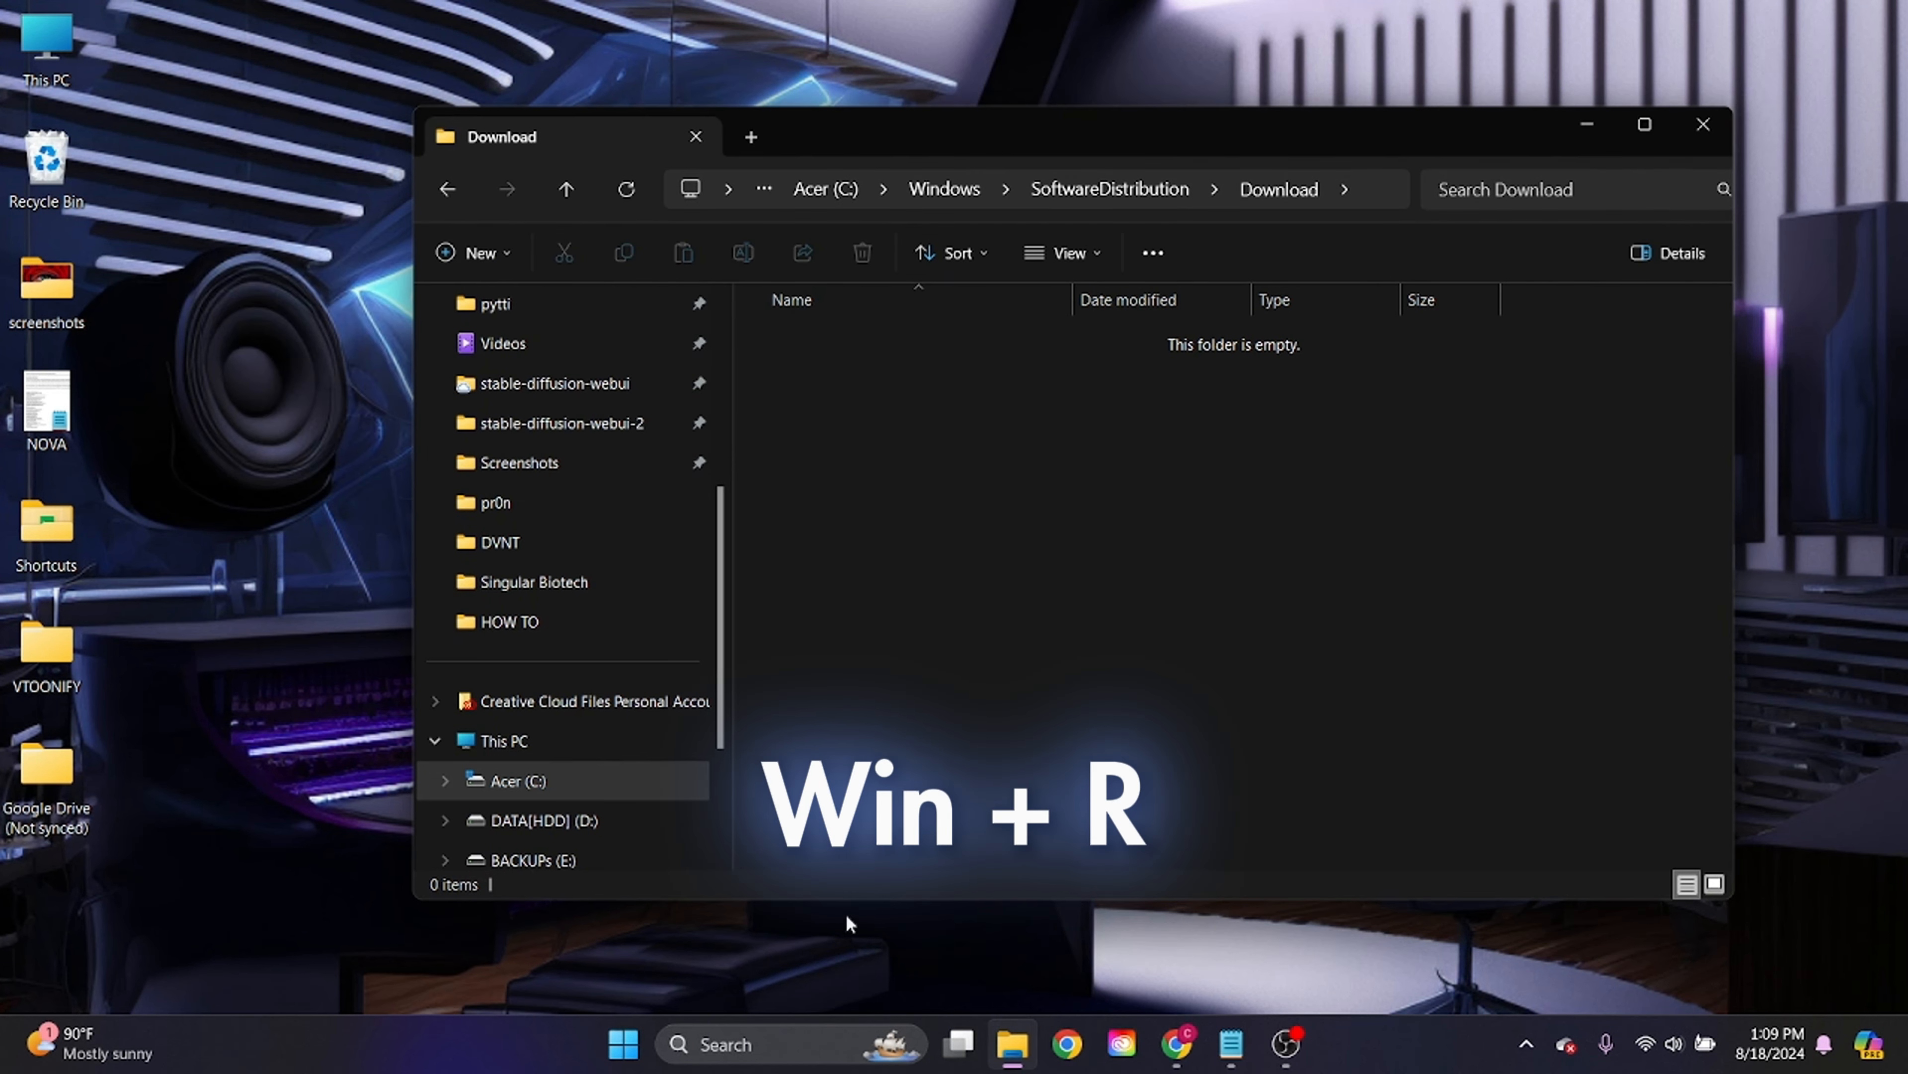
# Bring up the Run dialog and look up Run in the Windows search, ending with its empty command field ready
pyautogui.press('super+r')
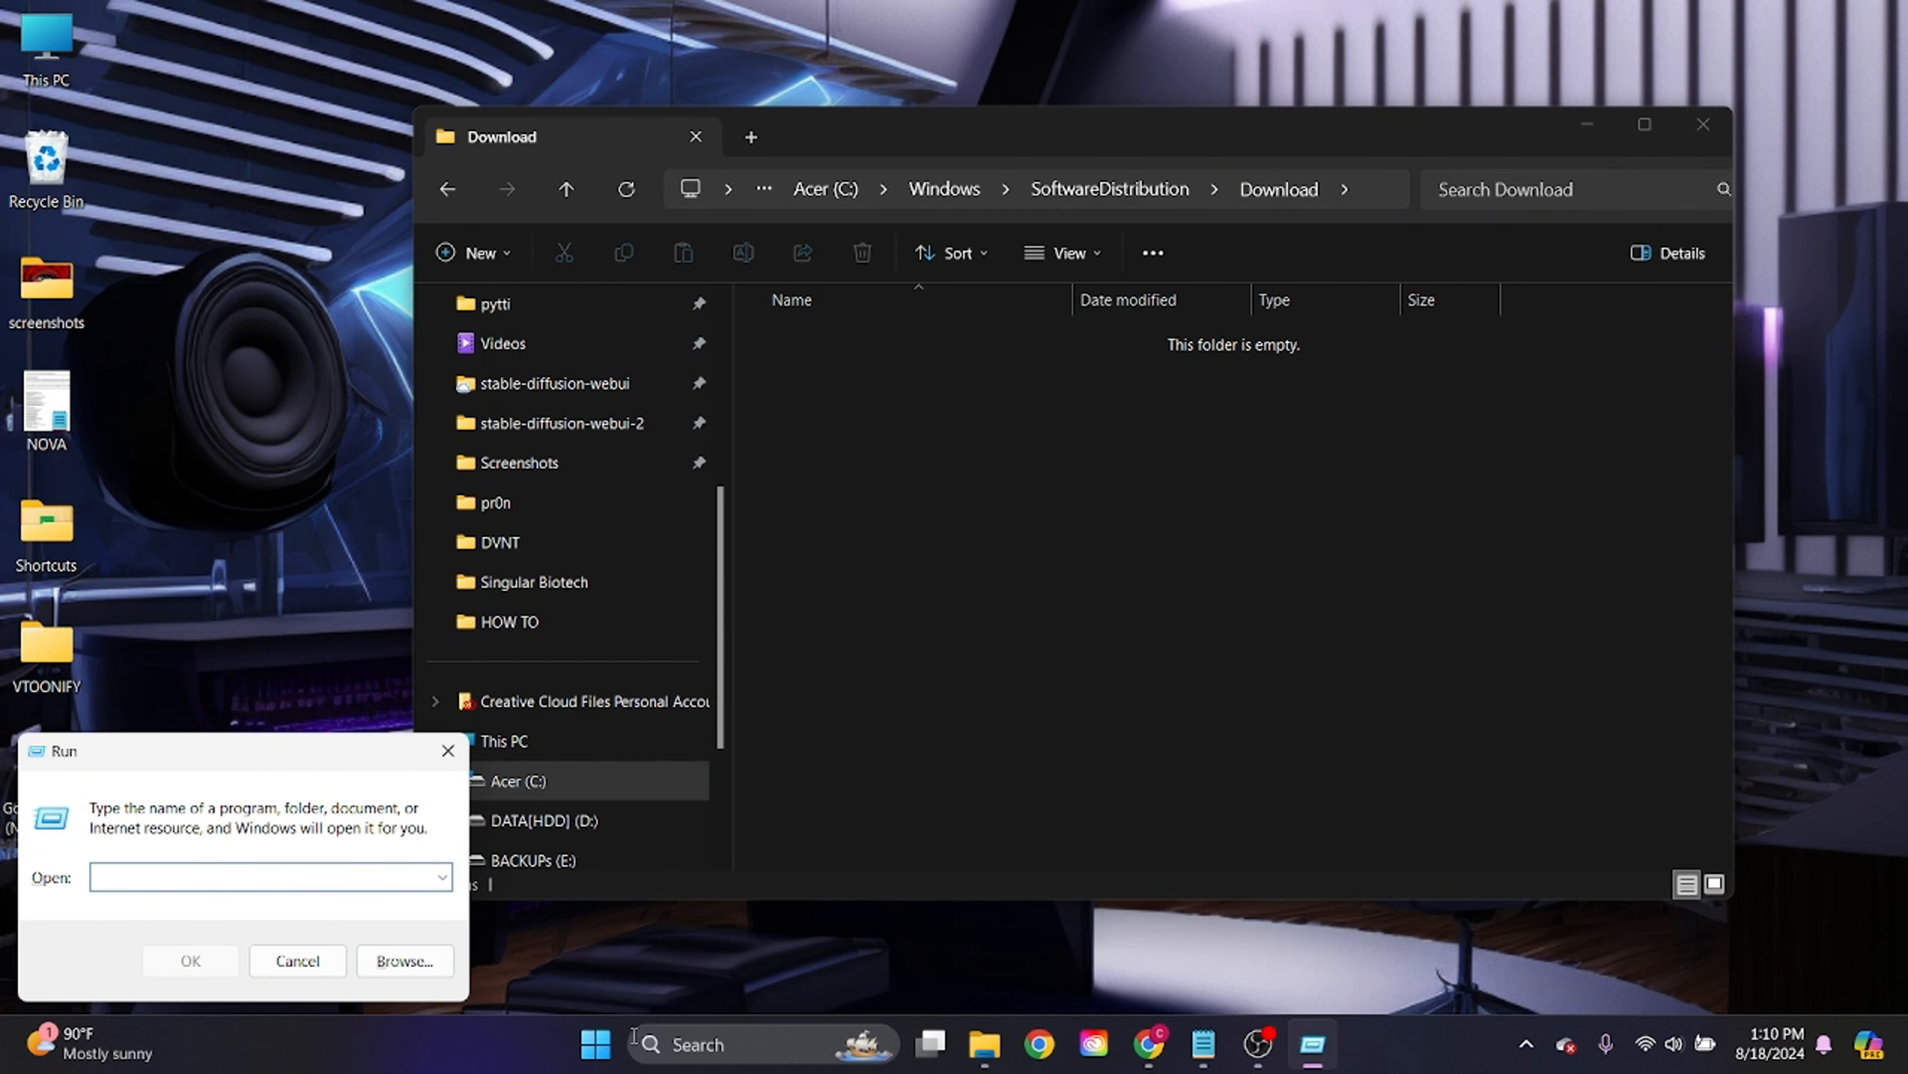
pyautogui.click(693, 1043)
pyautogui.write('run')
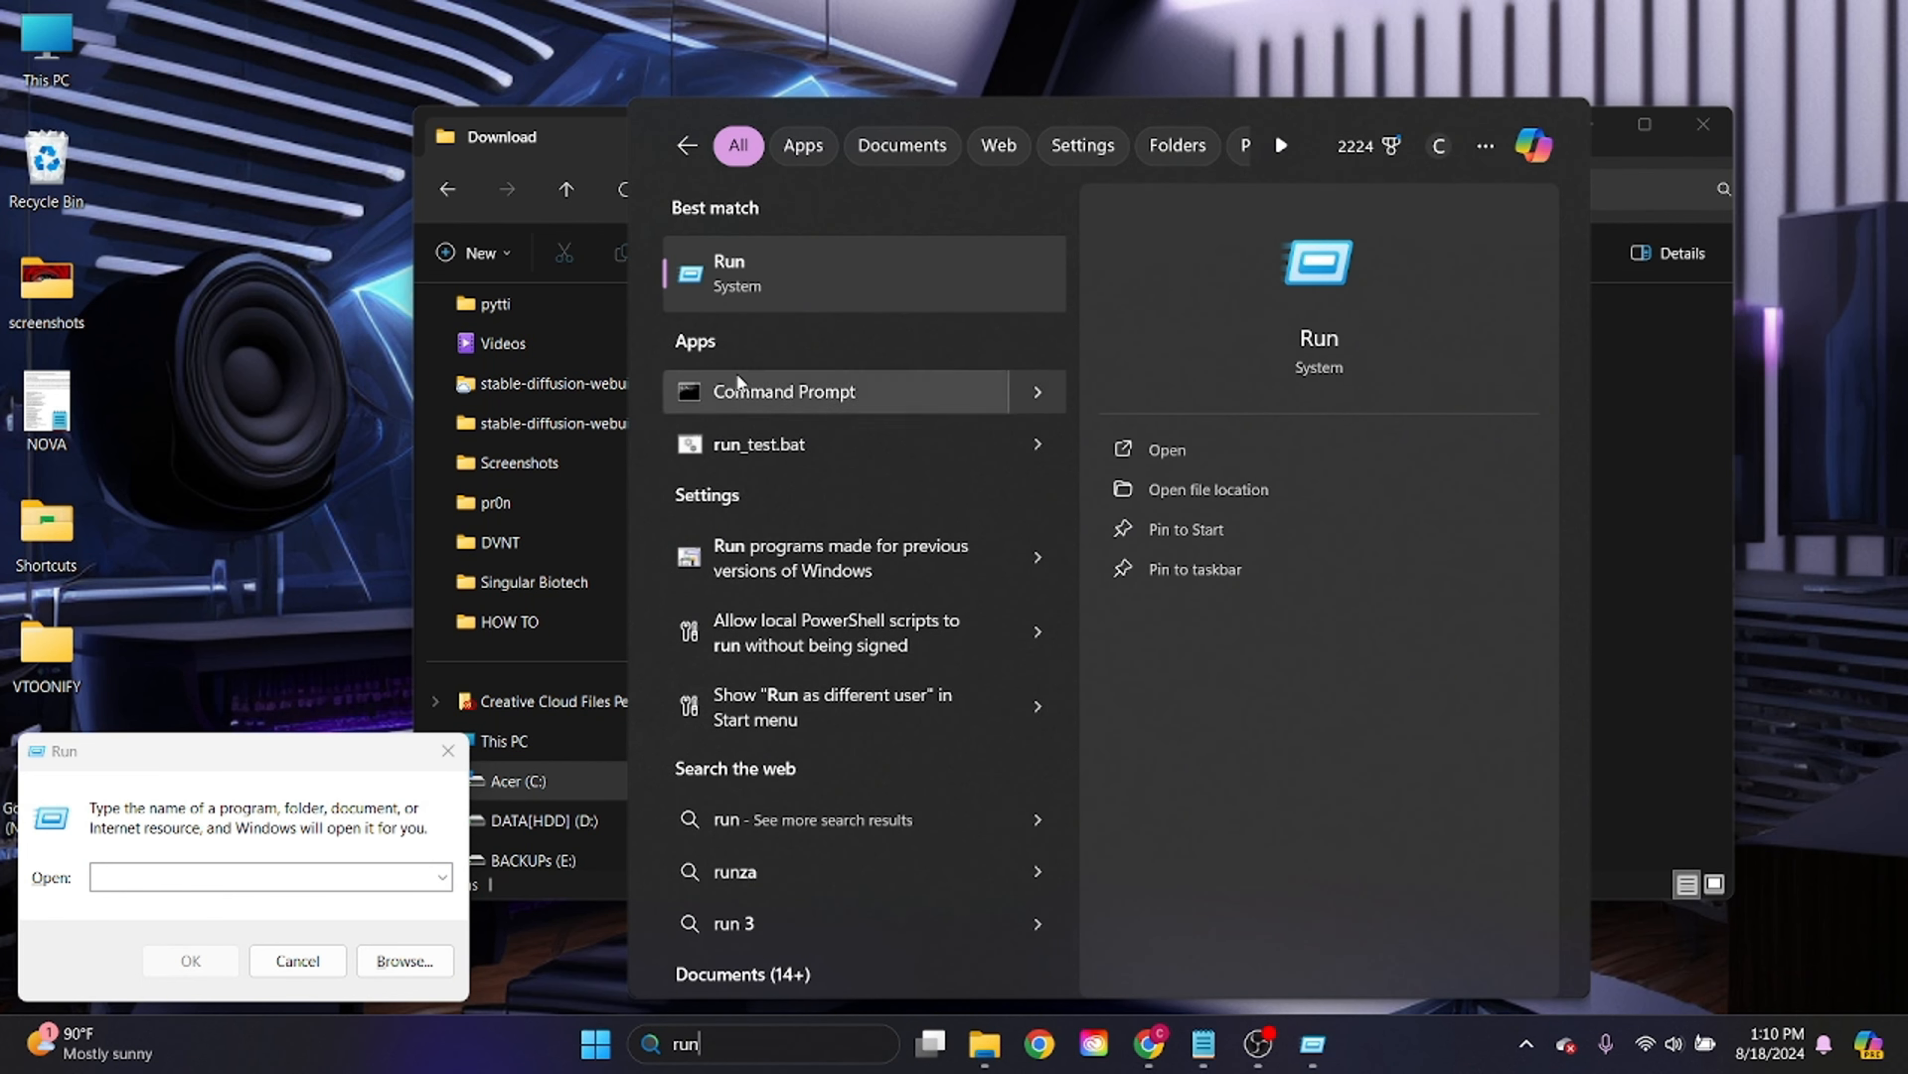
pyautogui.click(186, 866)
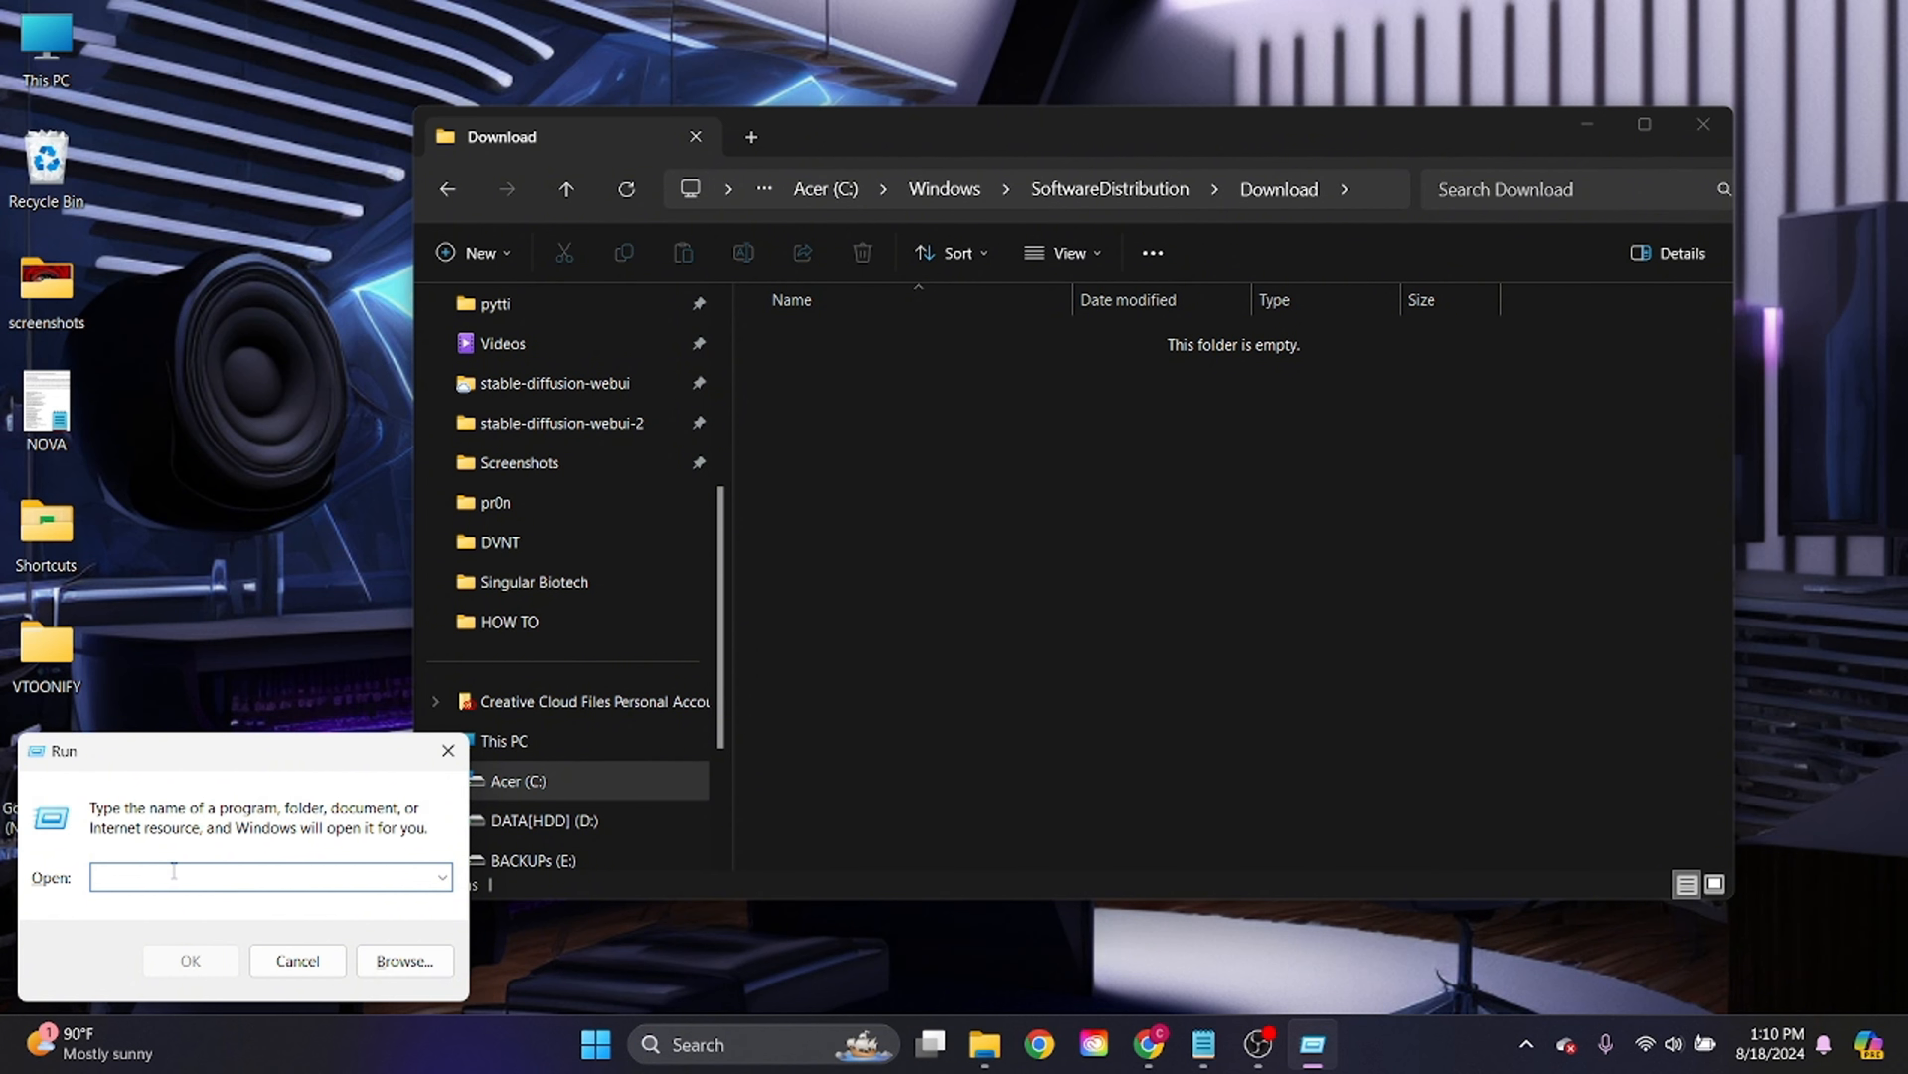
# Launch Disk Cleanup with the command cleanmgr and choose the Acer (C:) drive
pyautogui.write('clea')
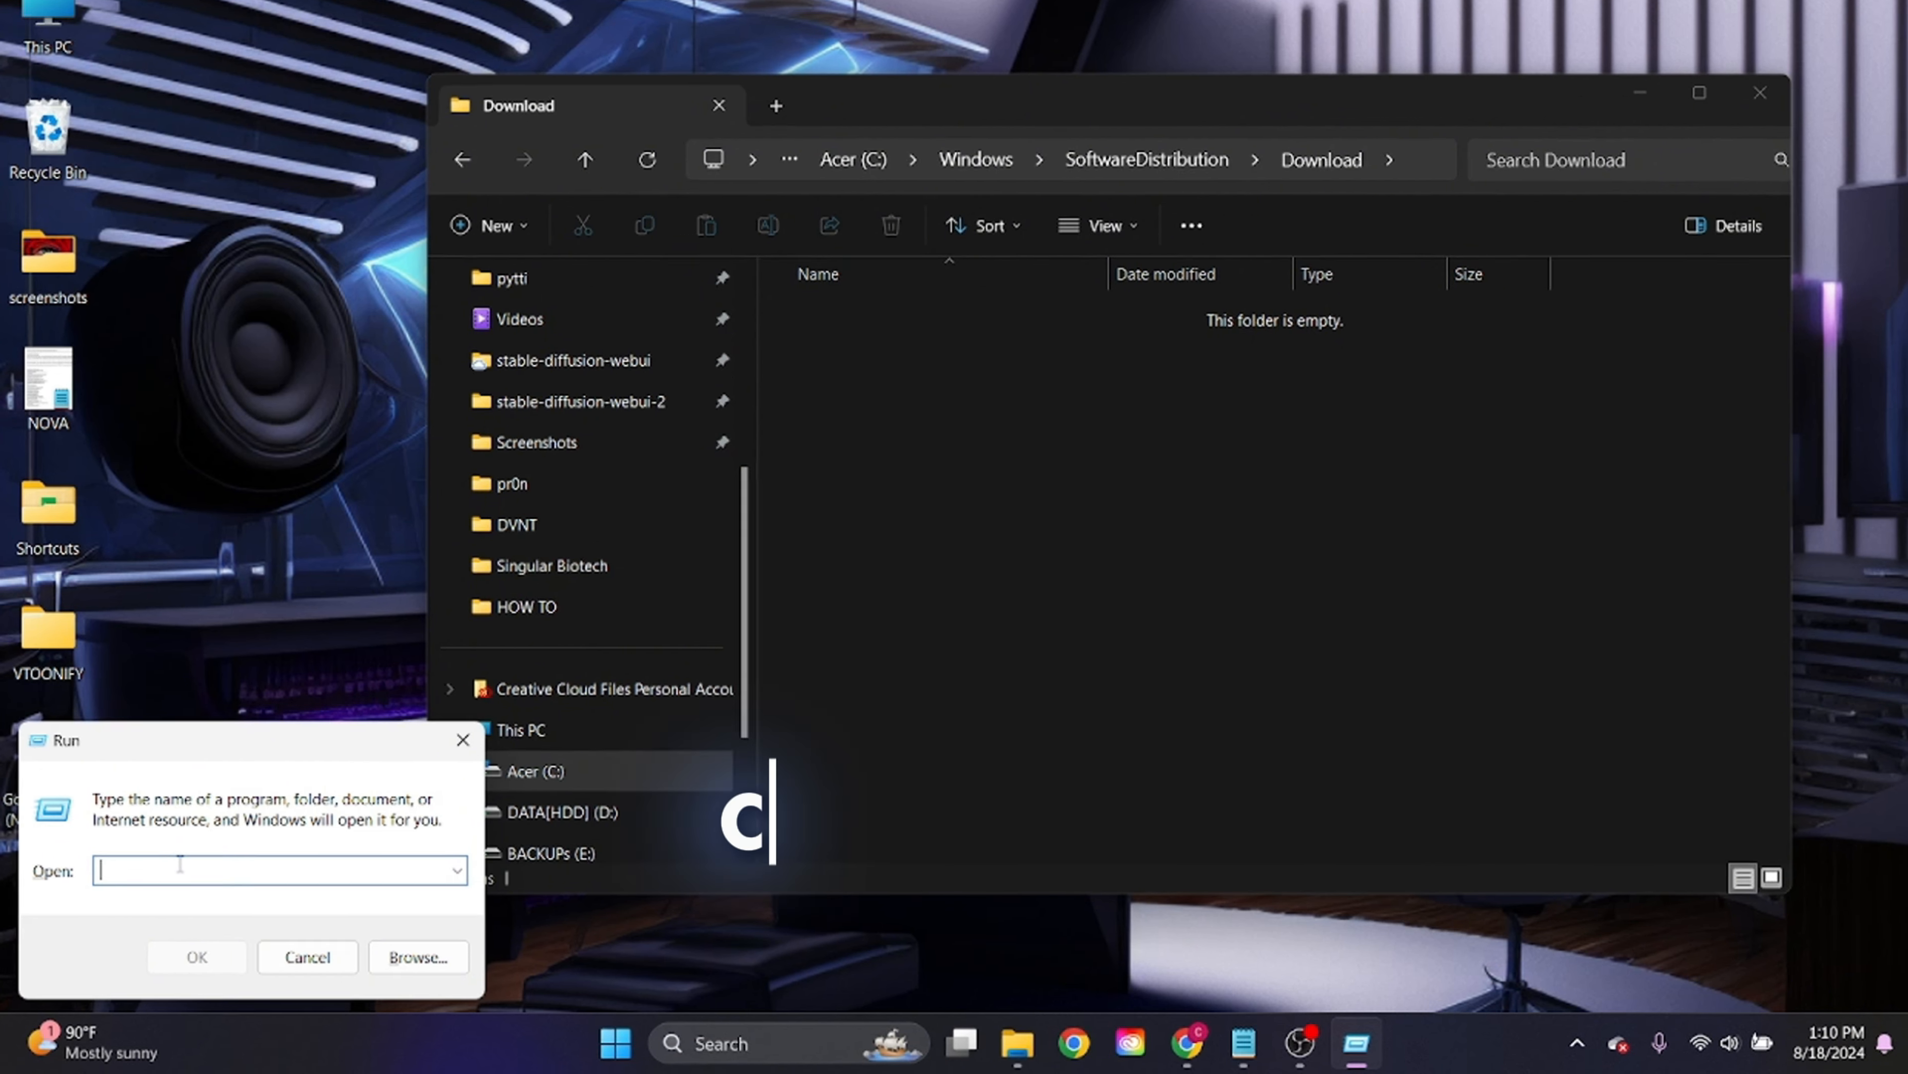
pyautogui.write('nmgr')
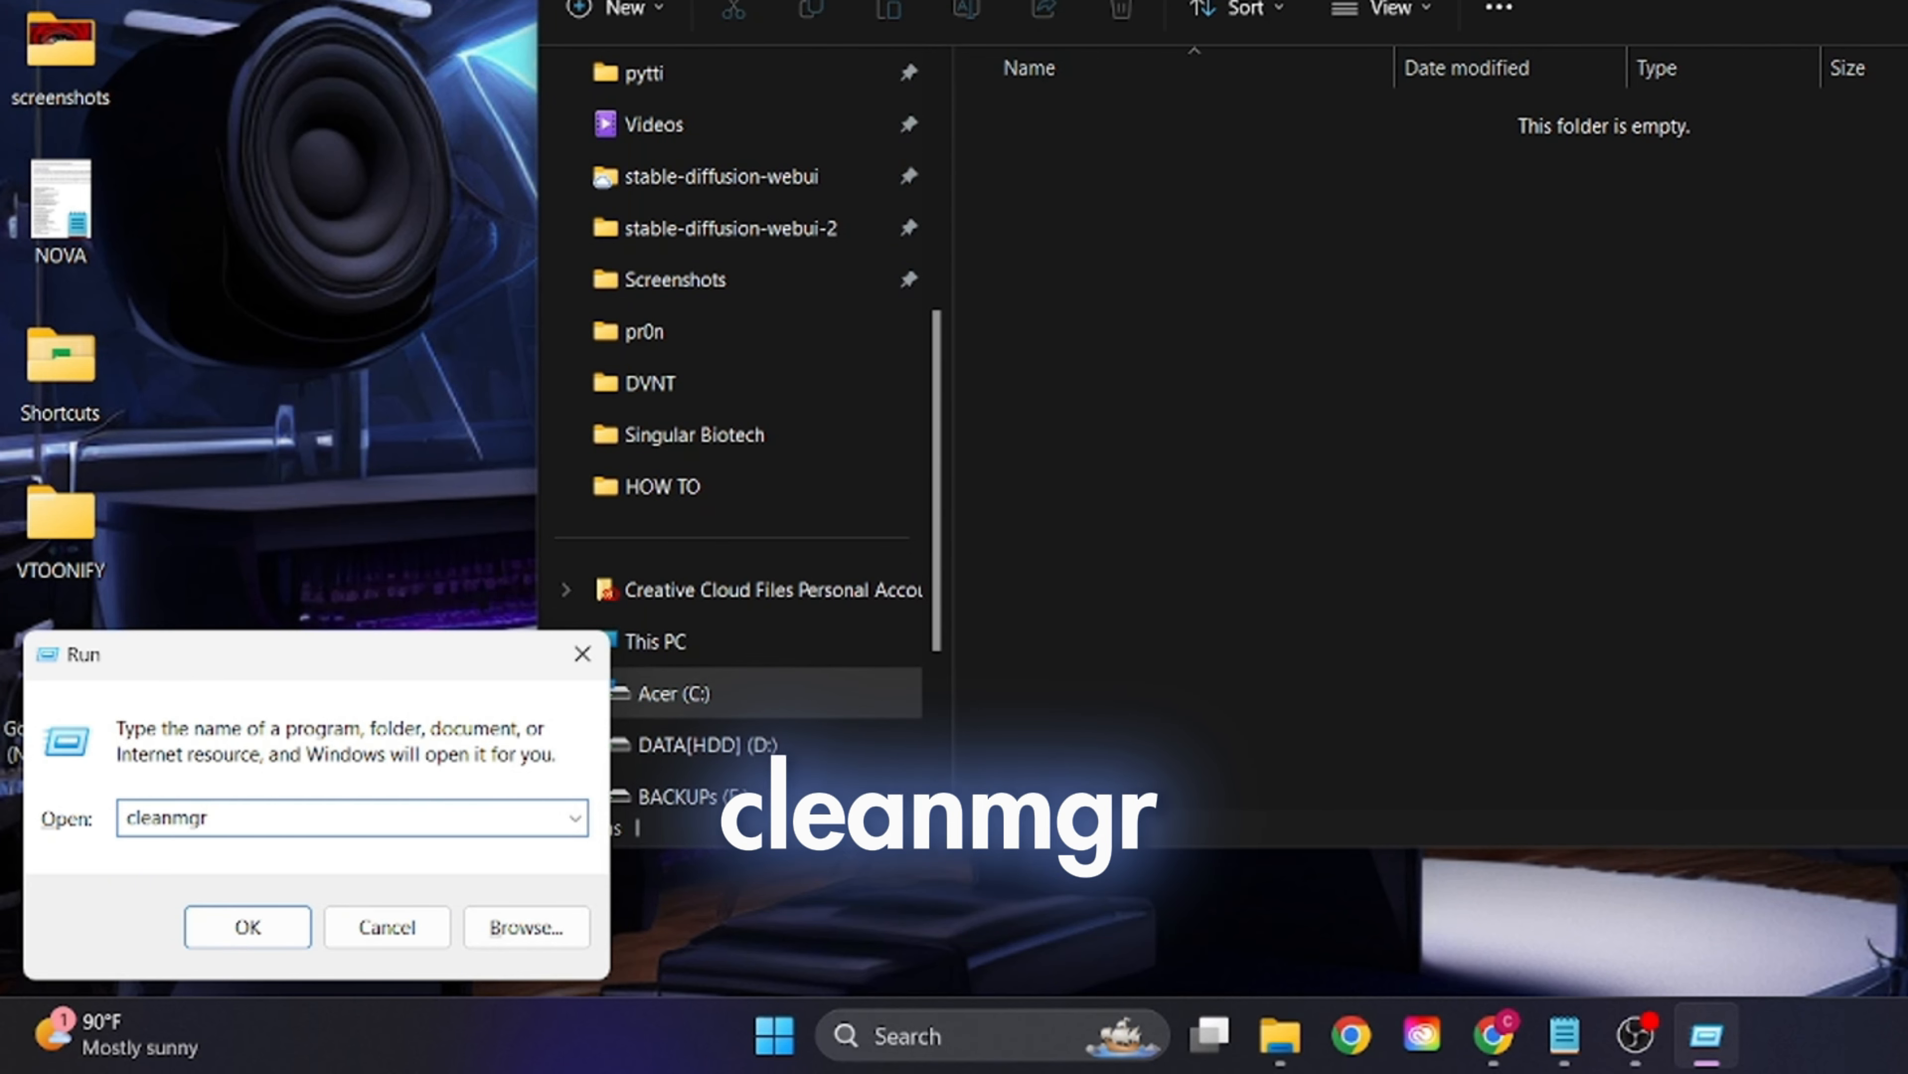
pyautogui.press('Return')
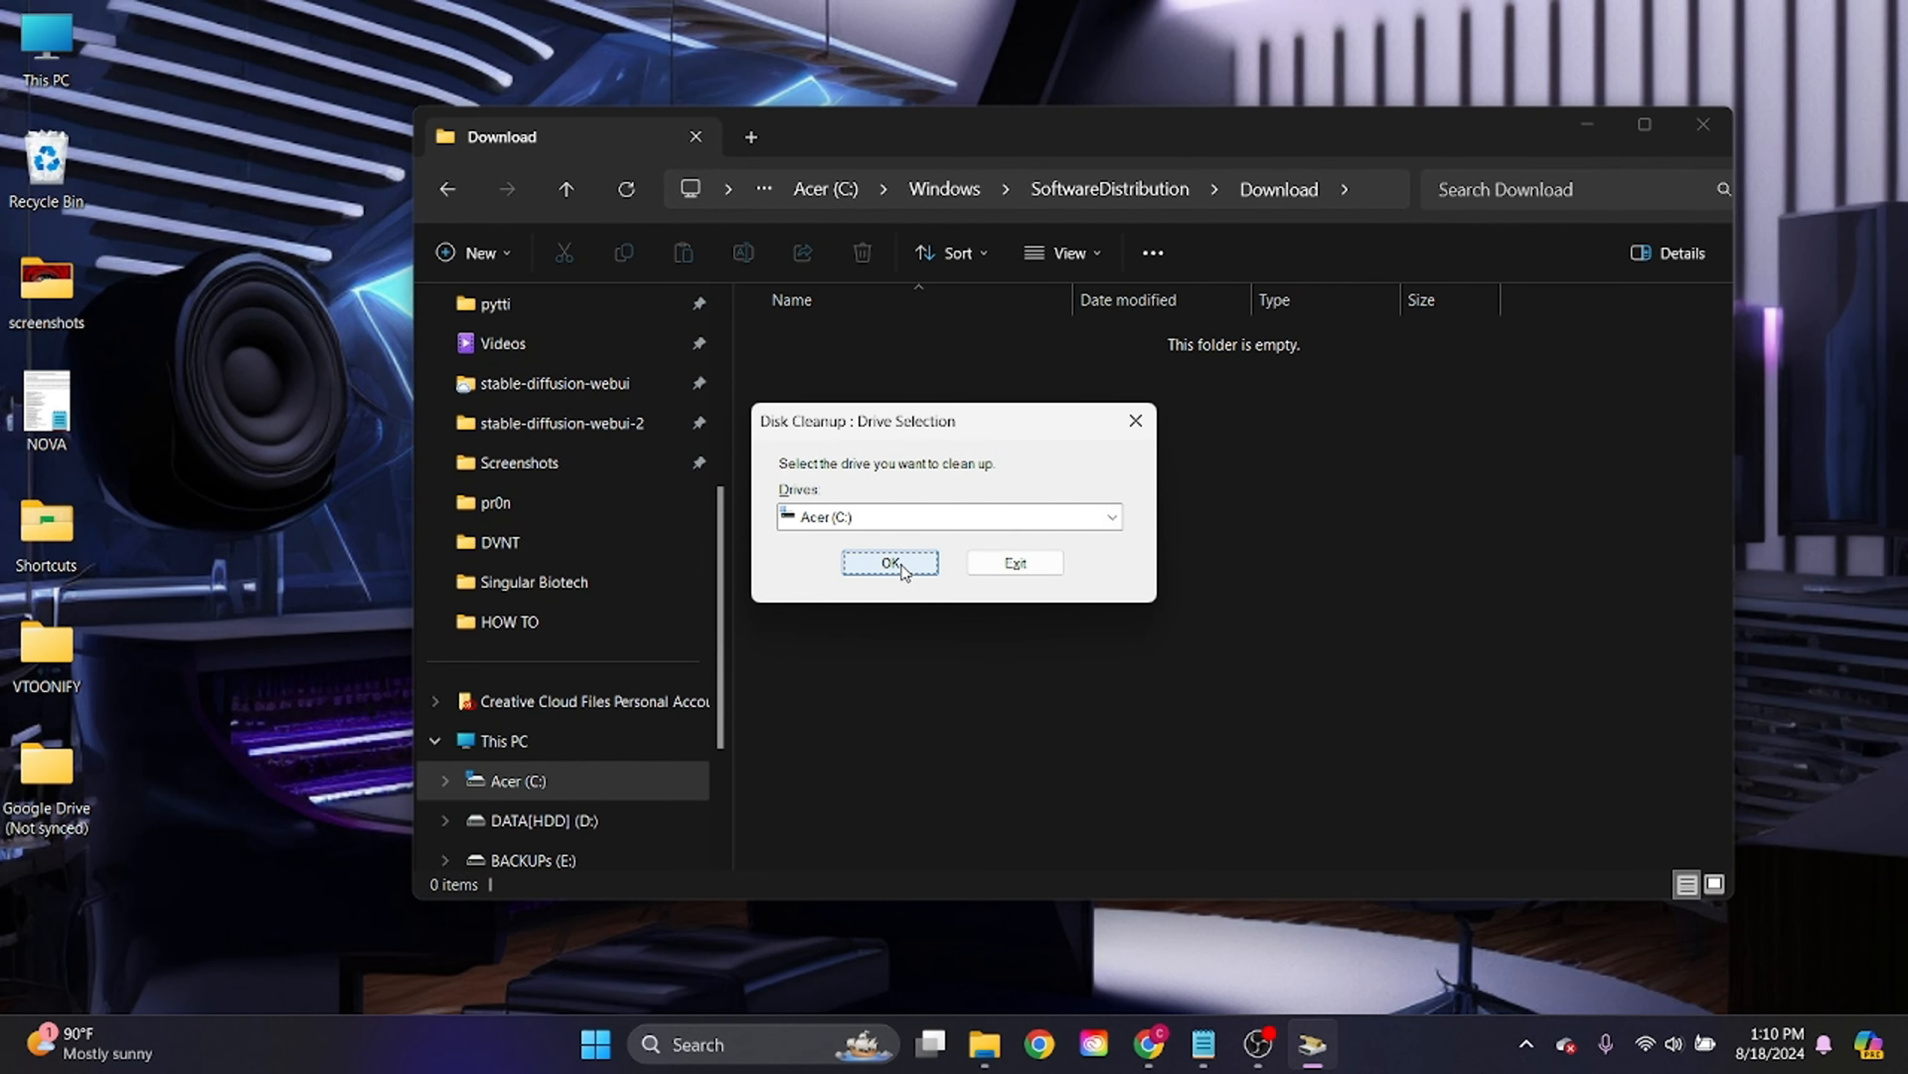
pyautogui.click(902, 563)
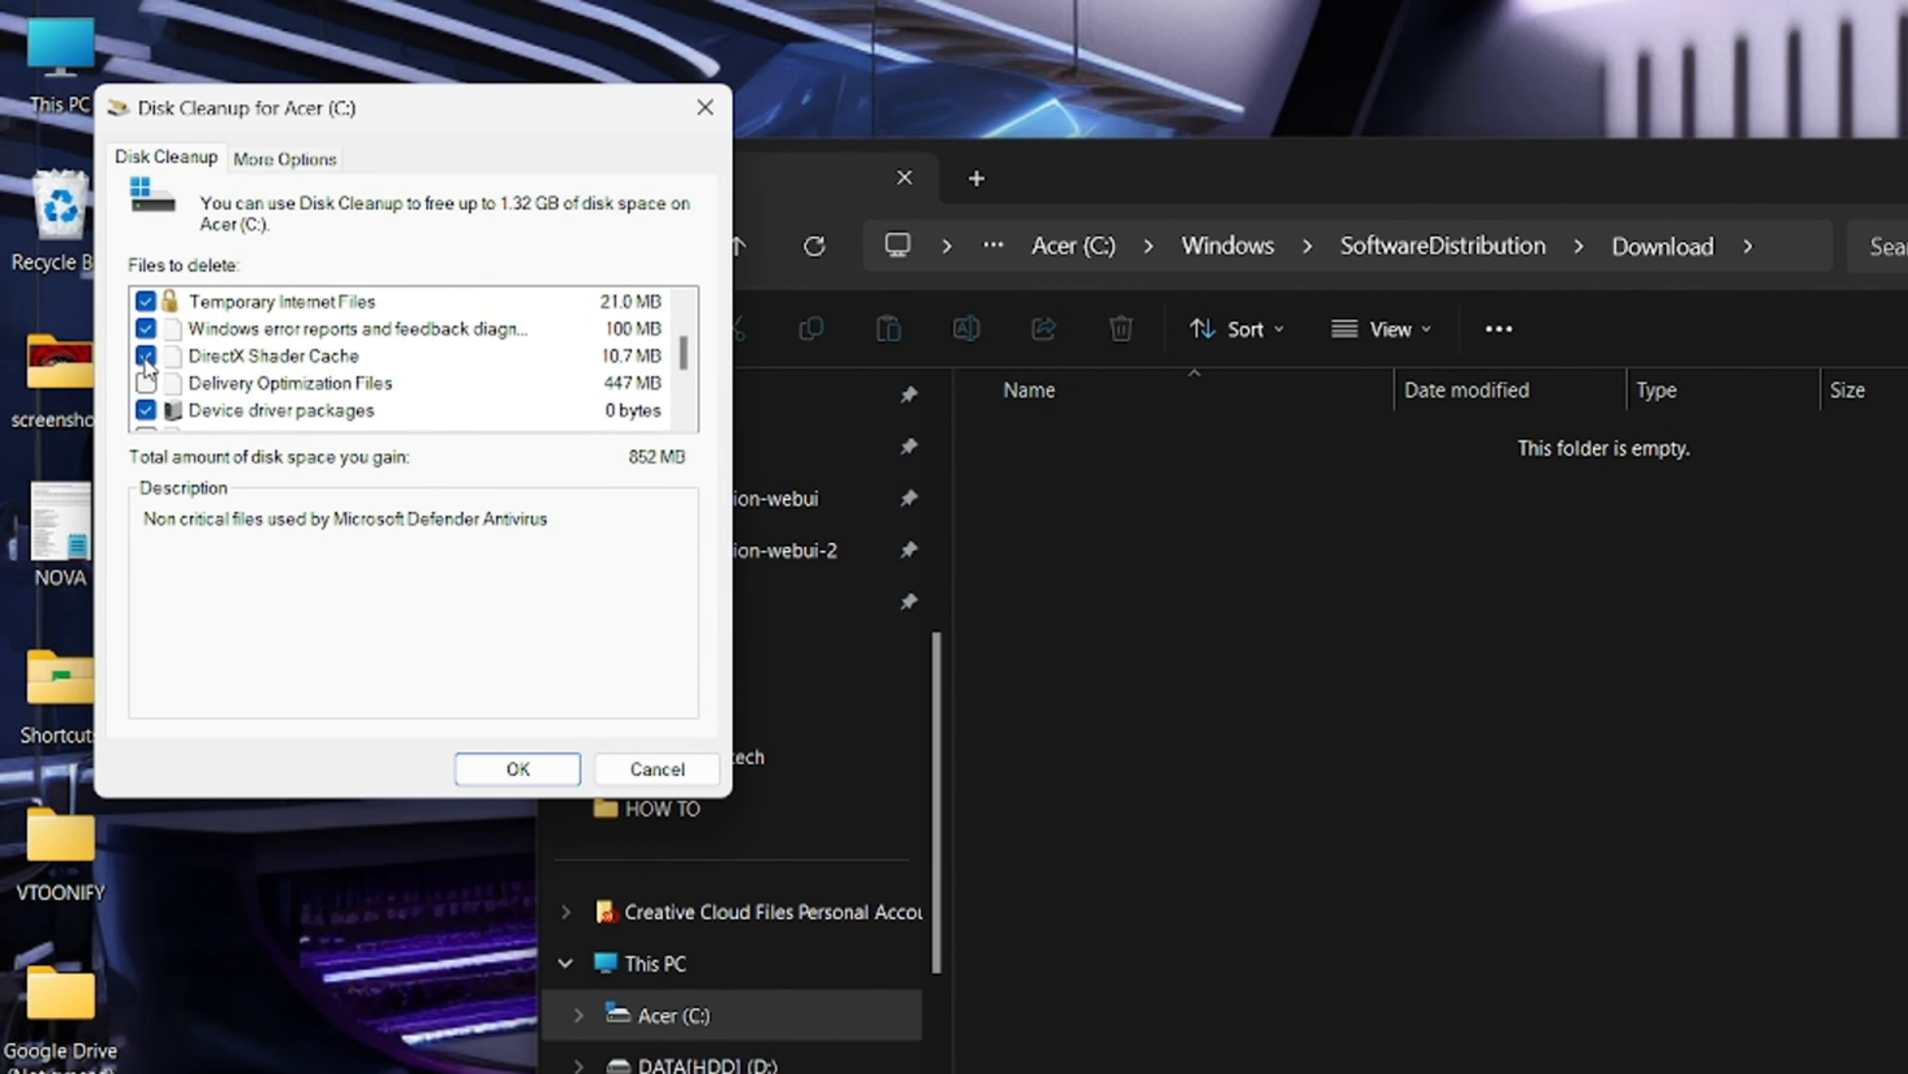
# Include Delivery Optimization Files, Recycle Bin, Temporary files and System recovery log files in the cleanup and start it
pyautogui.click(145, 383)
pyautogui.moveTo(685, 351); pyautogui.dragTo(685, 380)
pyautogui.click(145, 355)
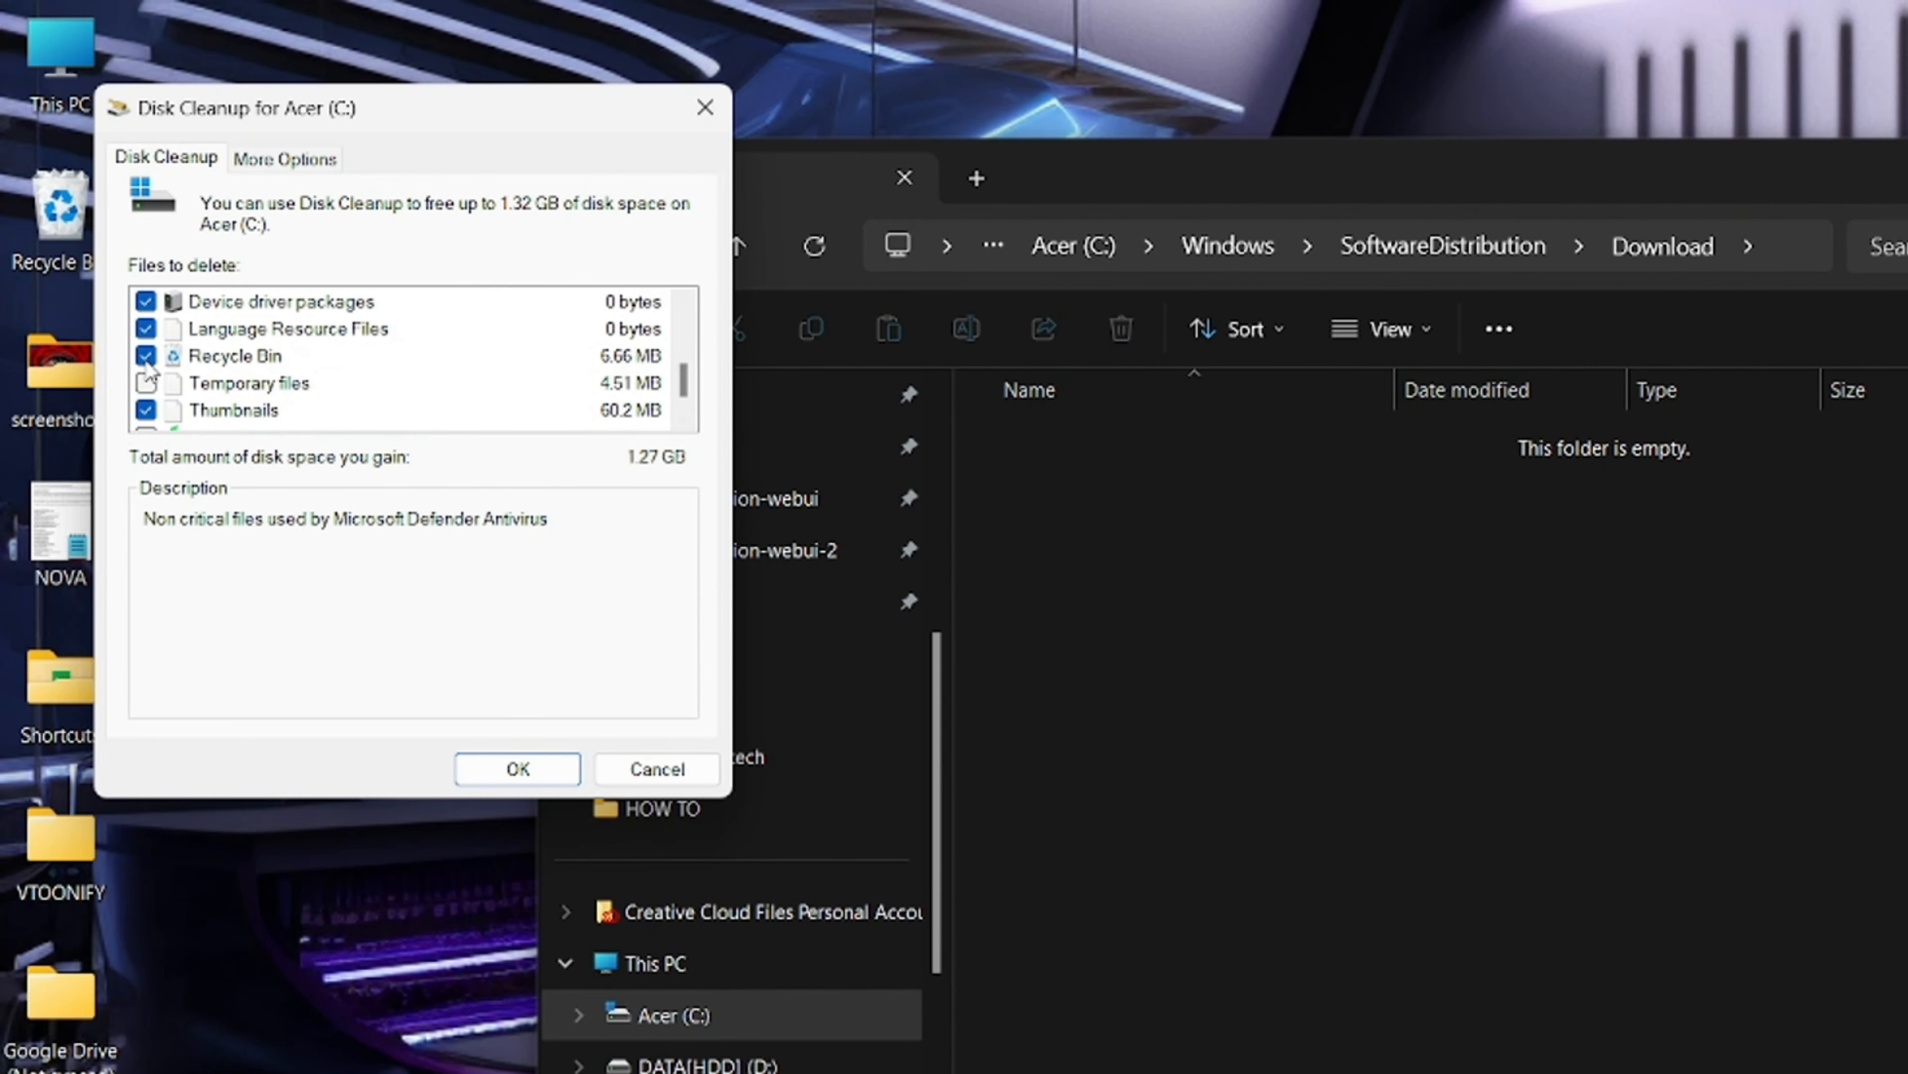
pyautogui.click(145, 382)
pyautogui.click(146, 427)
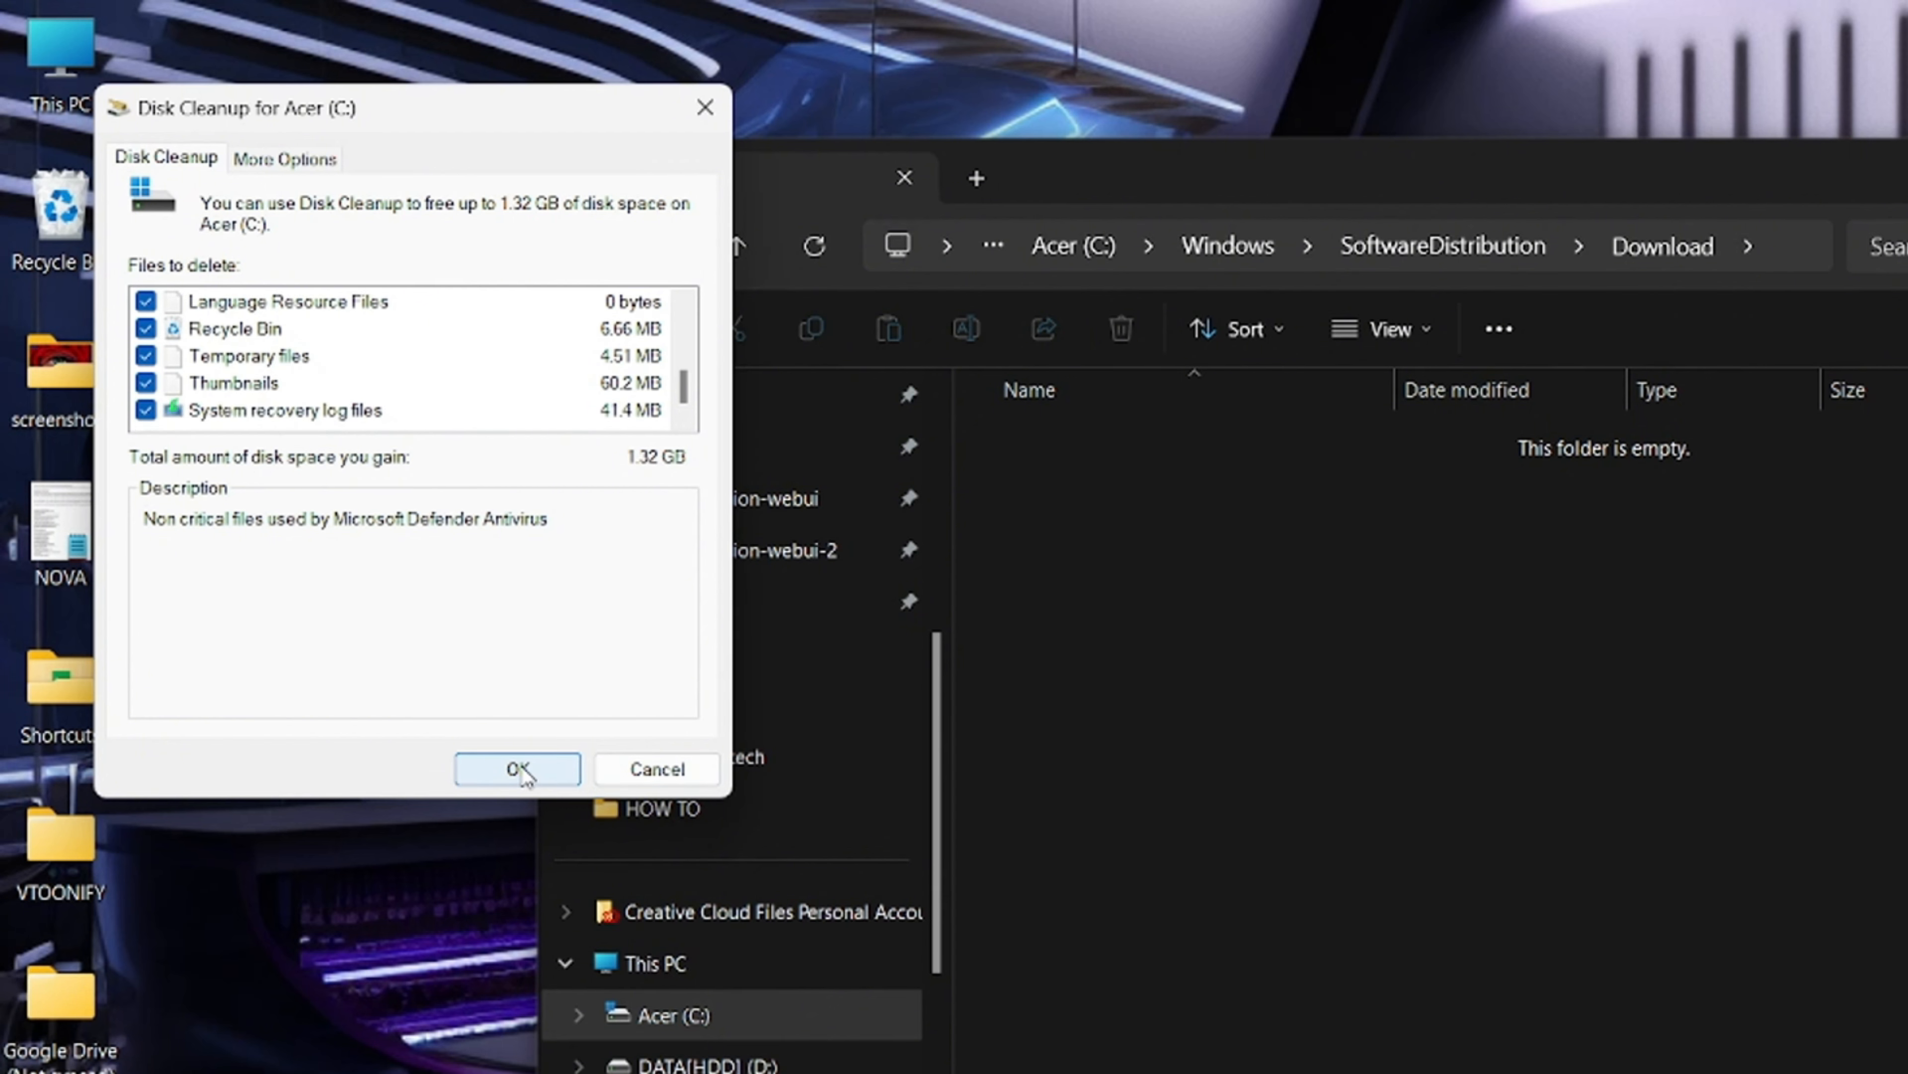
pyautogui.click(518, 769)
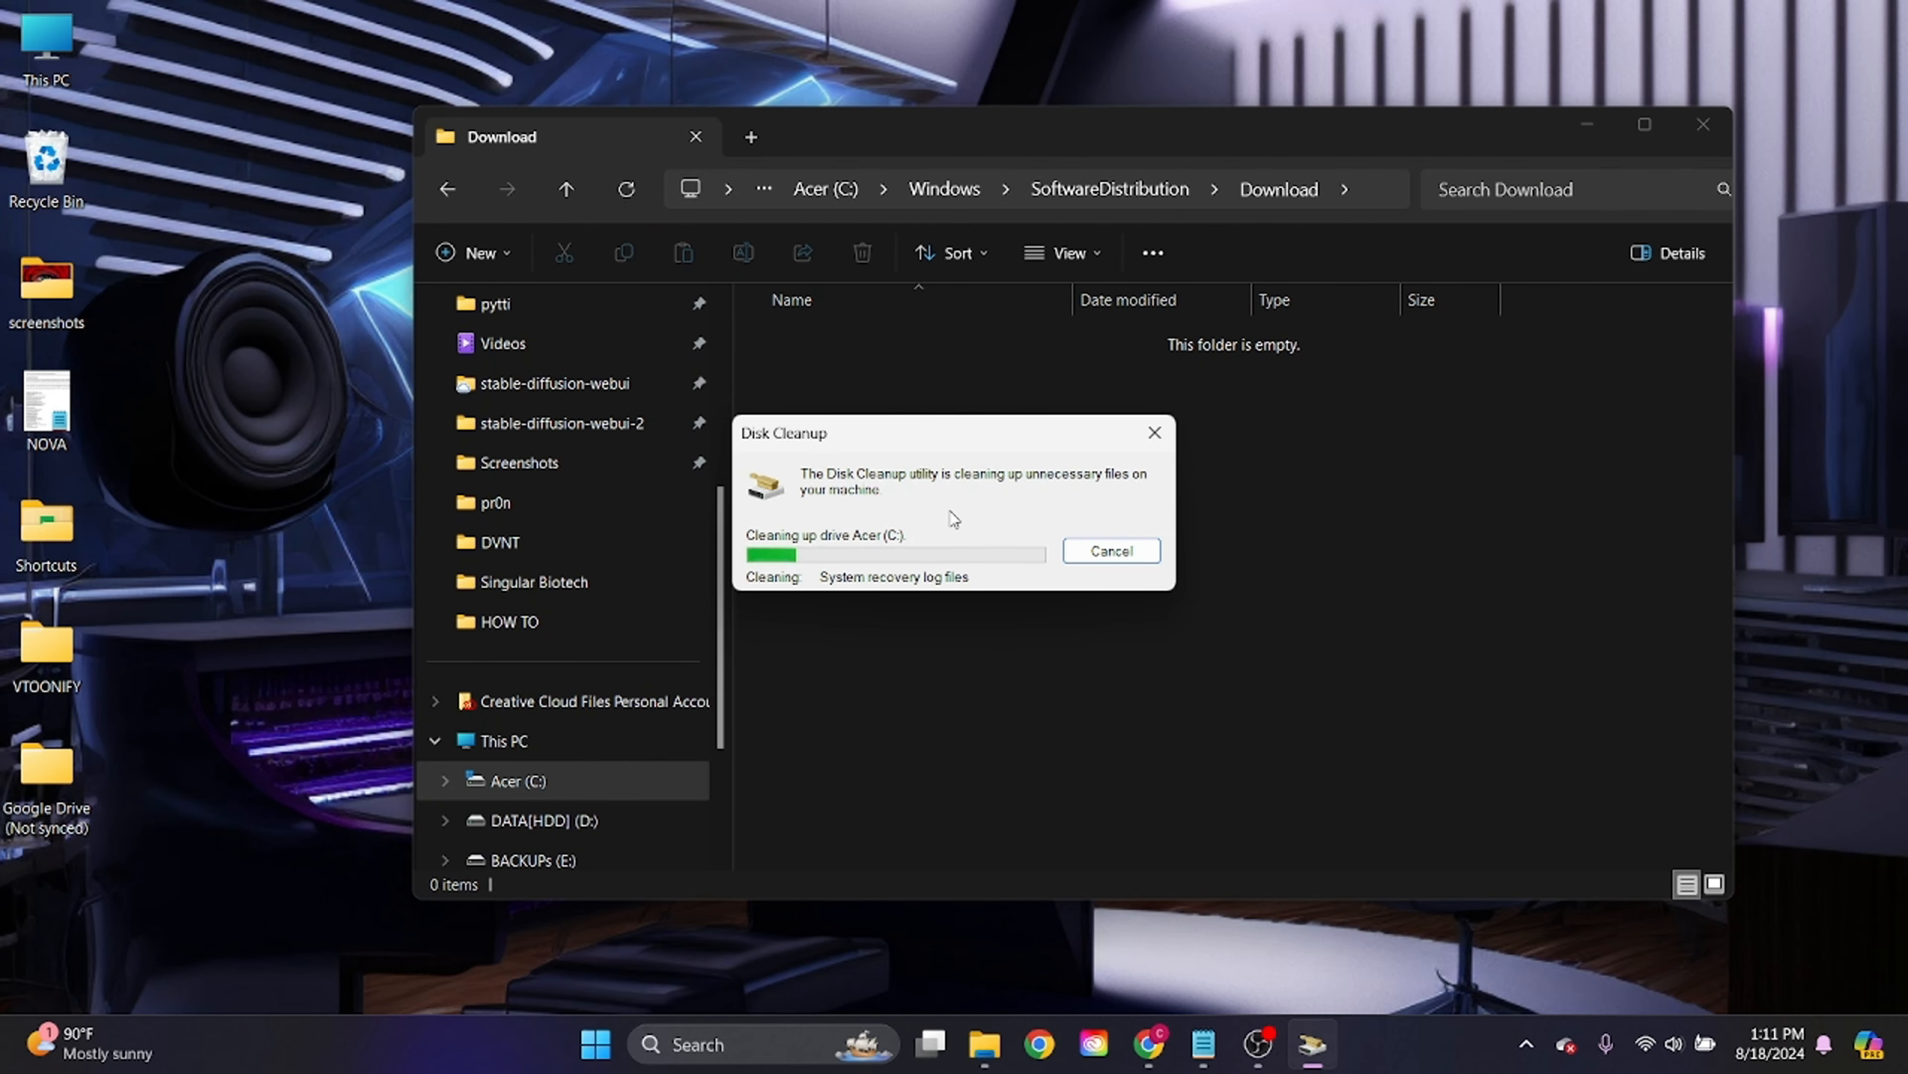
# Run cleanmgr again for the Acer (C:) drive and permanently delete the remaining checked files
pyautogui.press('super+r')
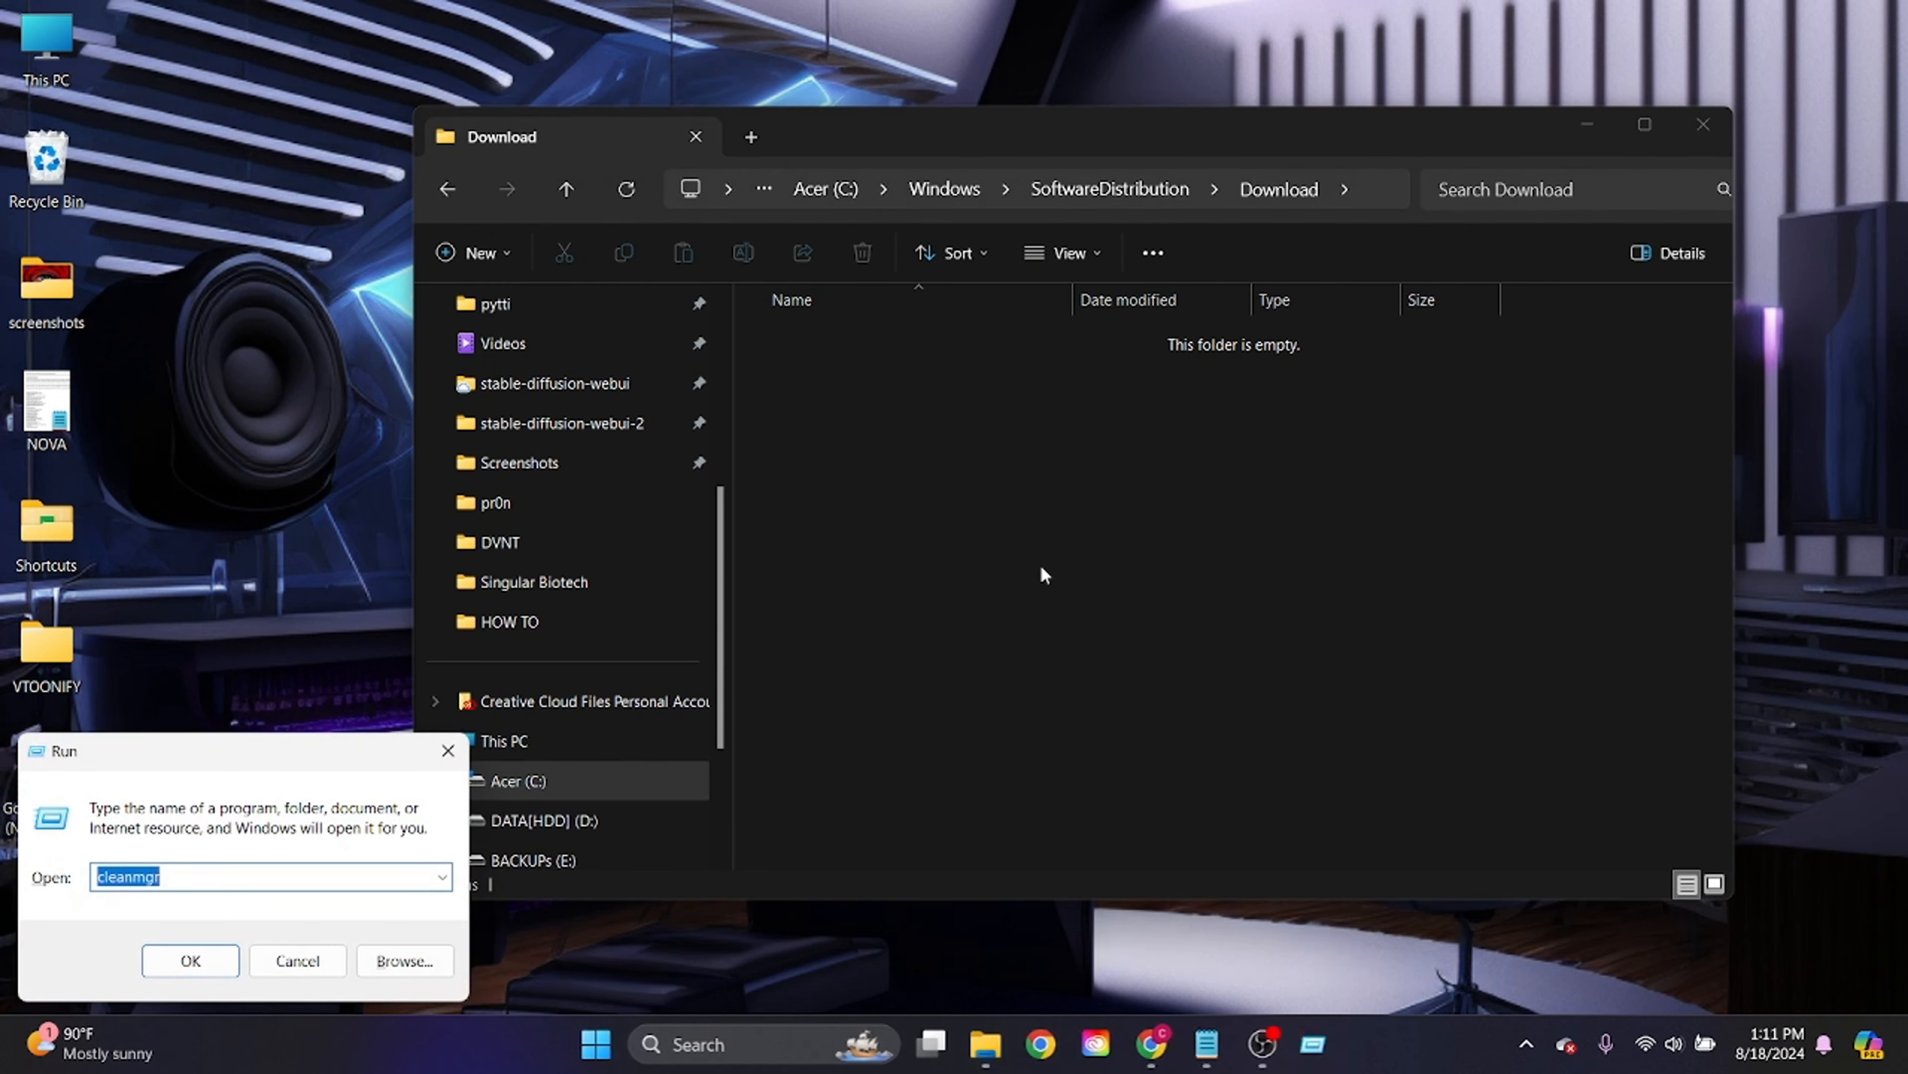
pyautogui.click(184, 967)
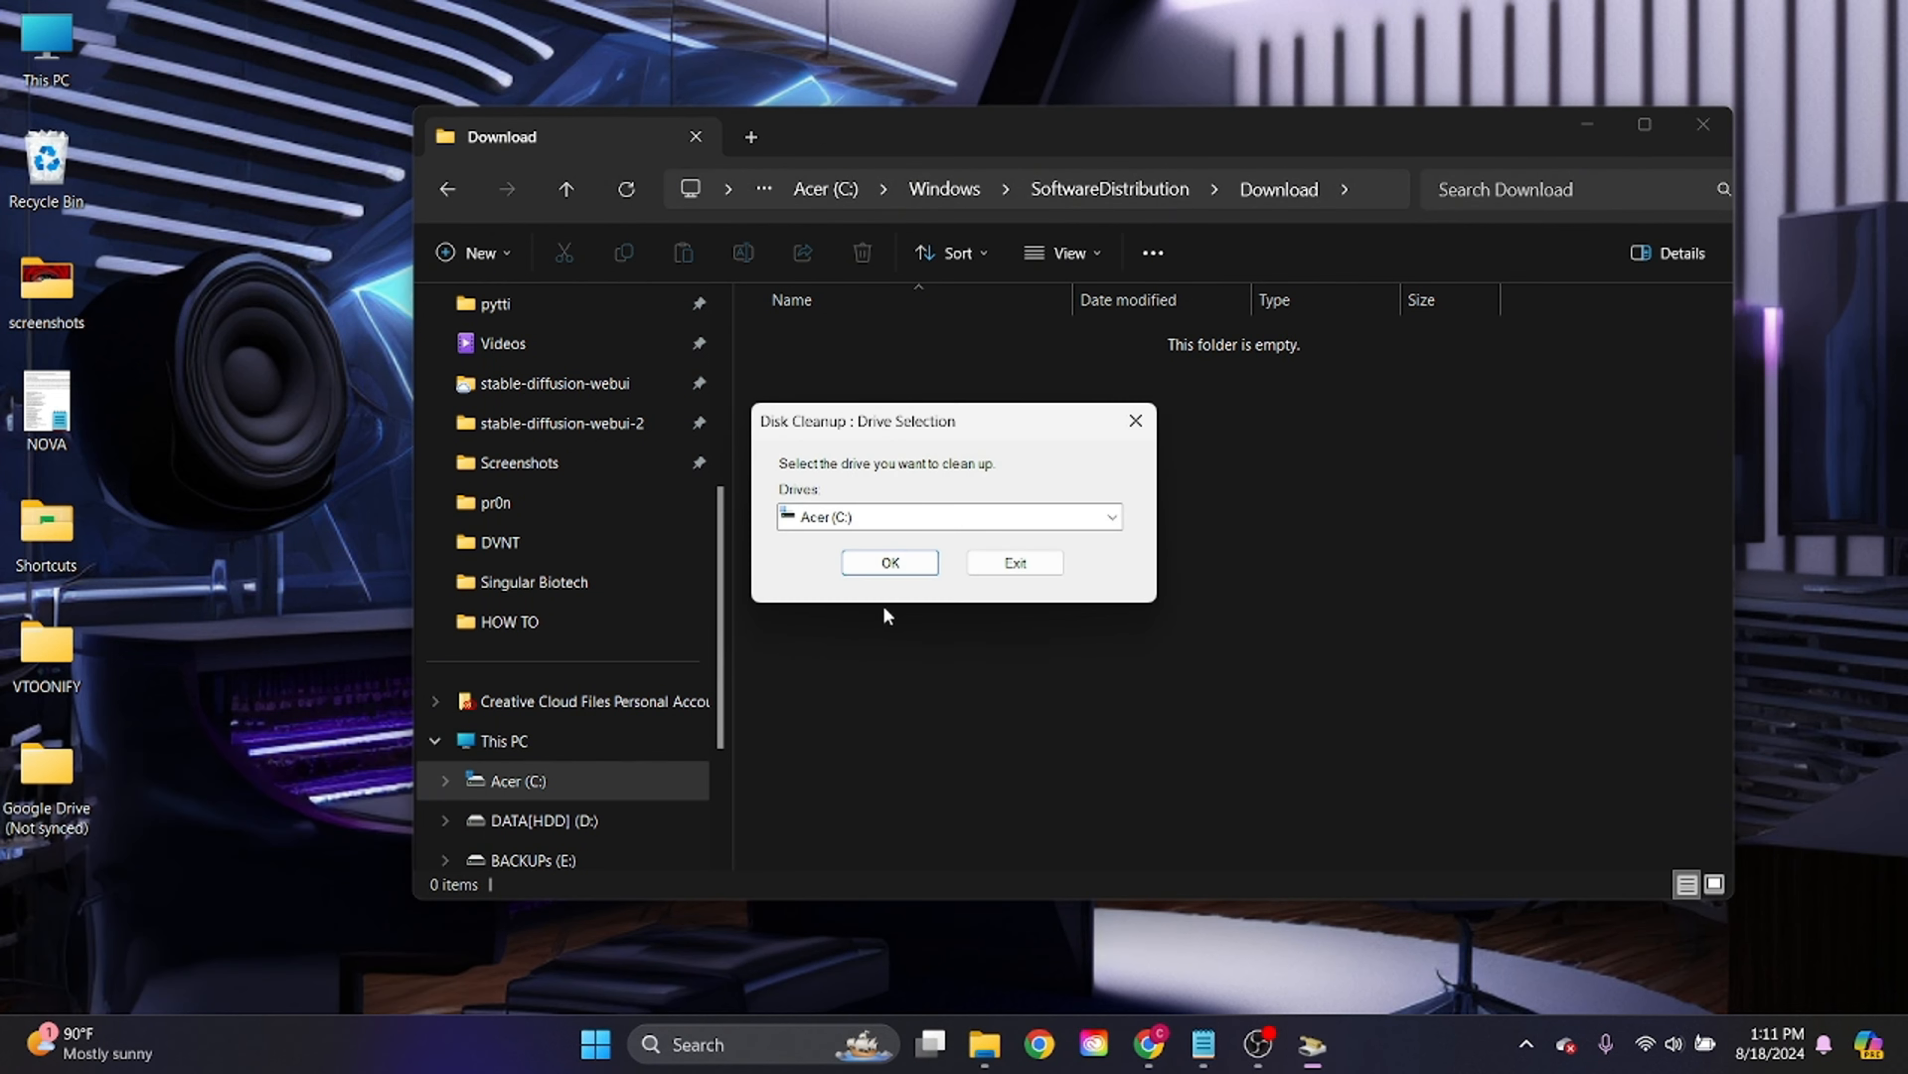
pyautogui.click(890, 562)
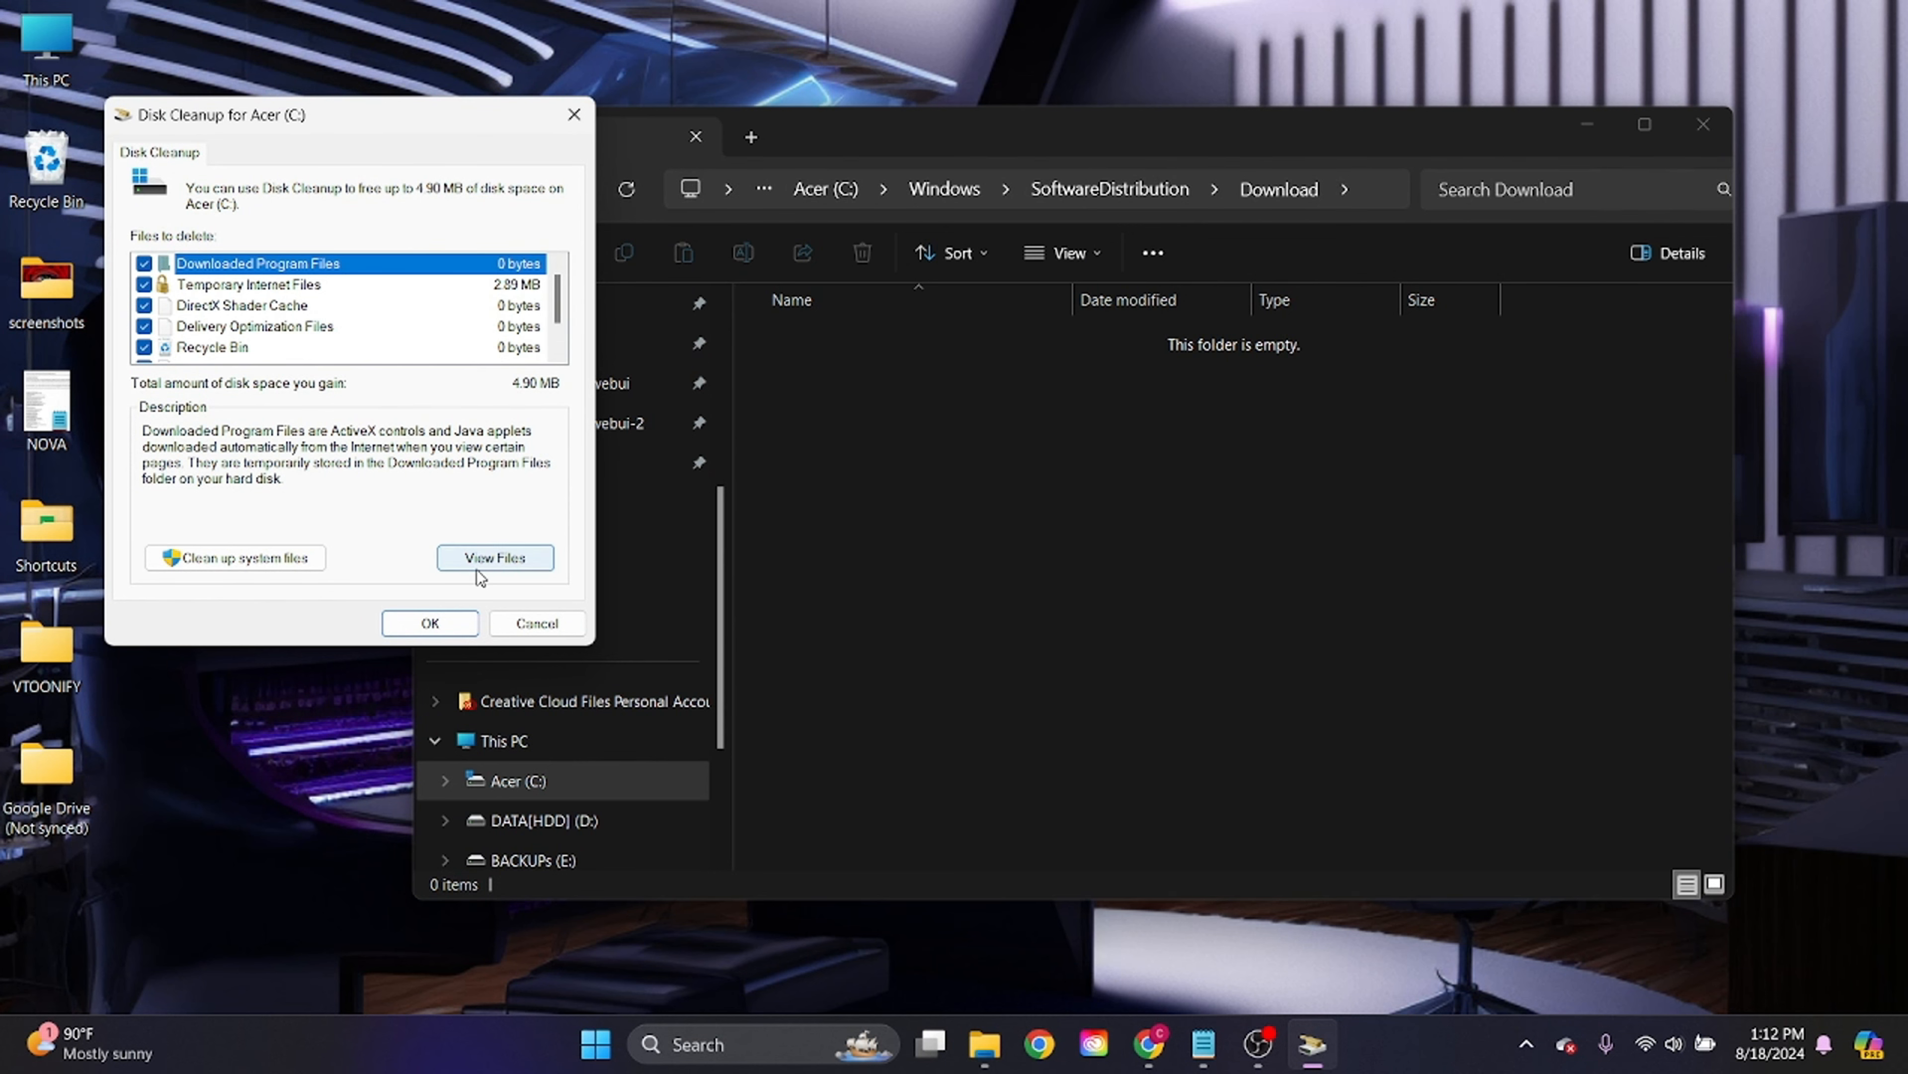
pyautogui.press('Return')
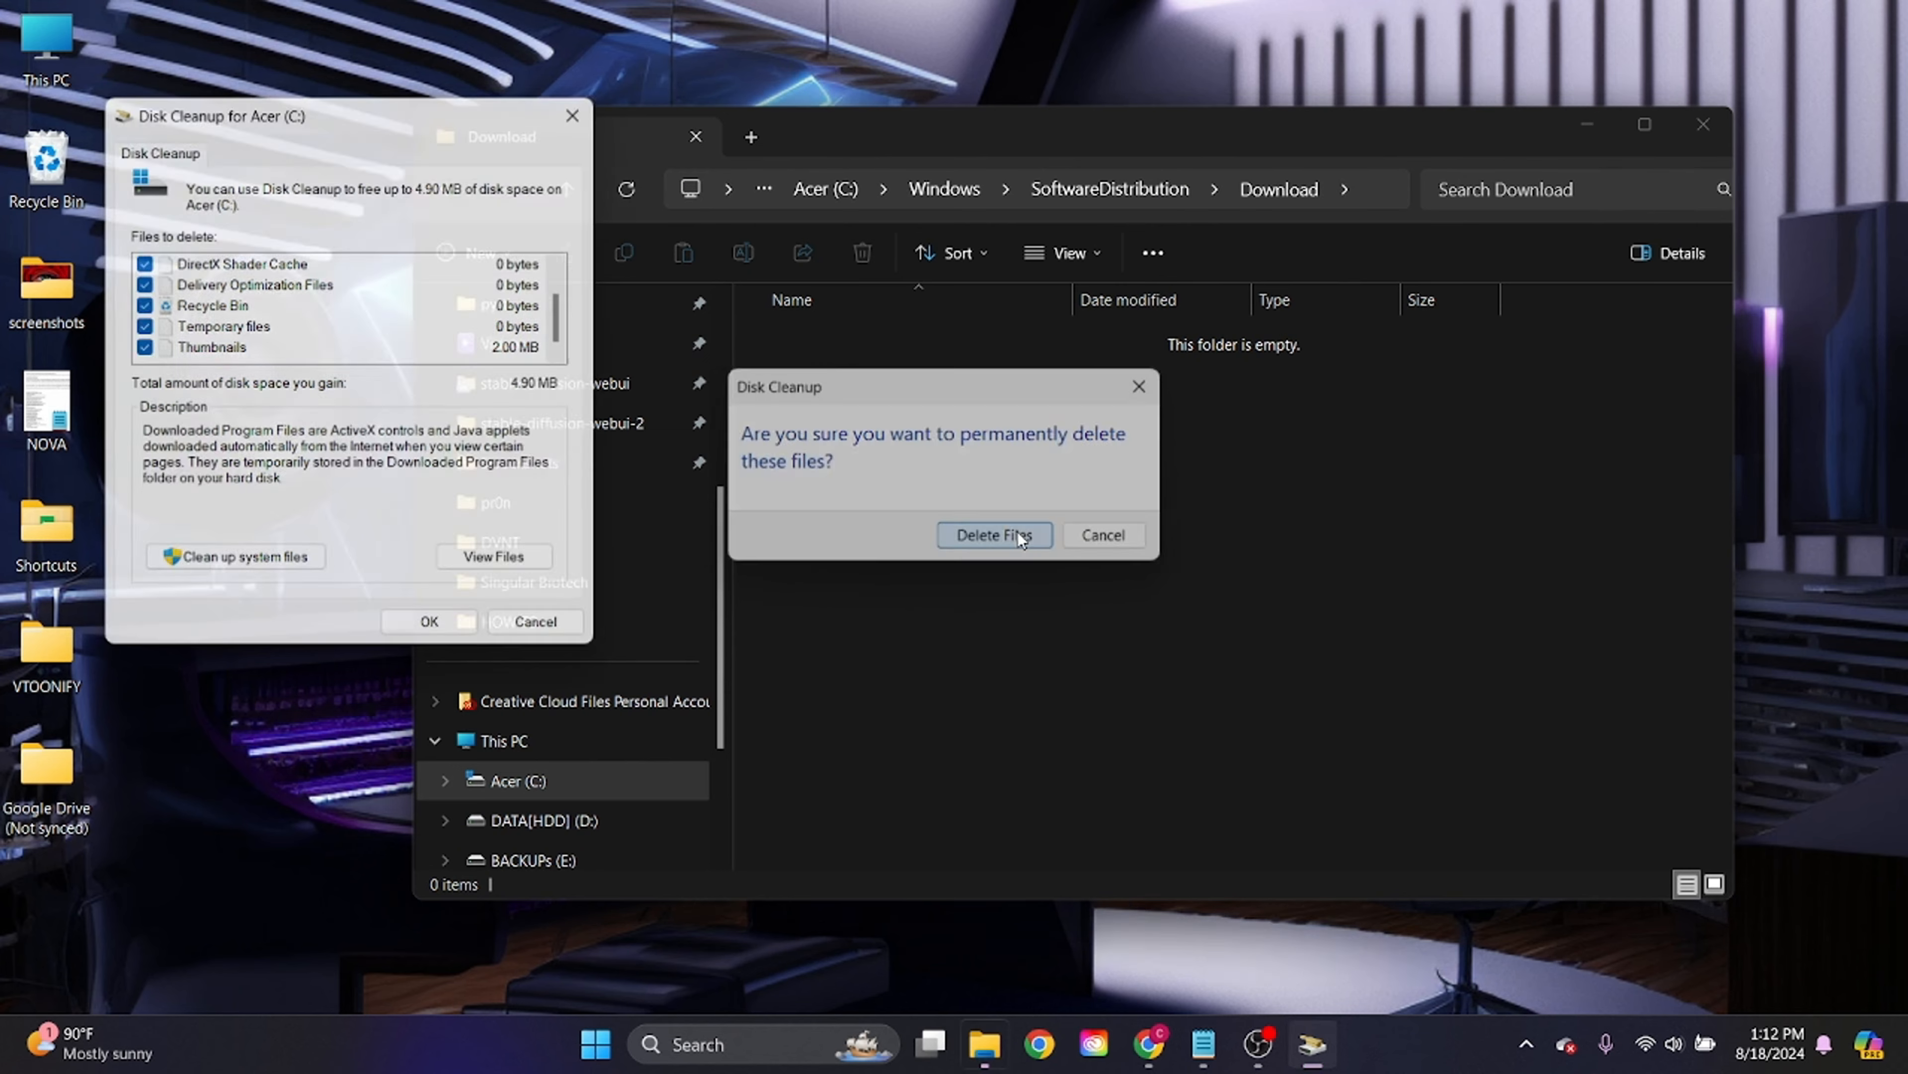
pyautogui.click(1016, 531)
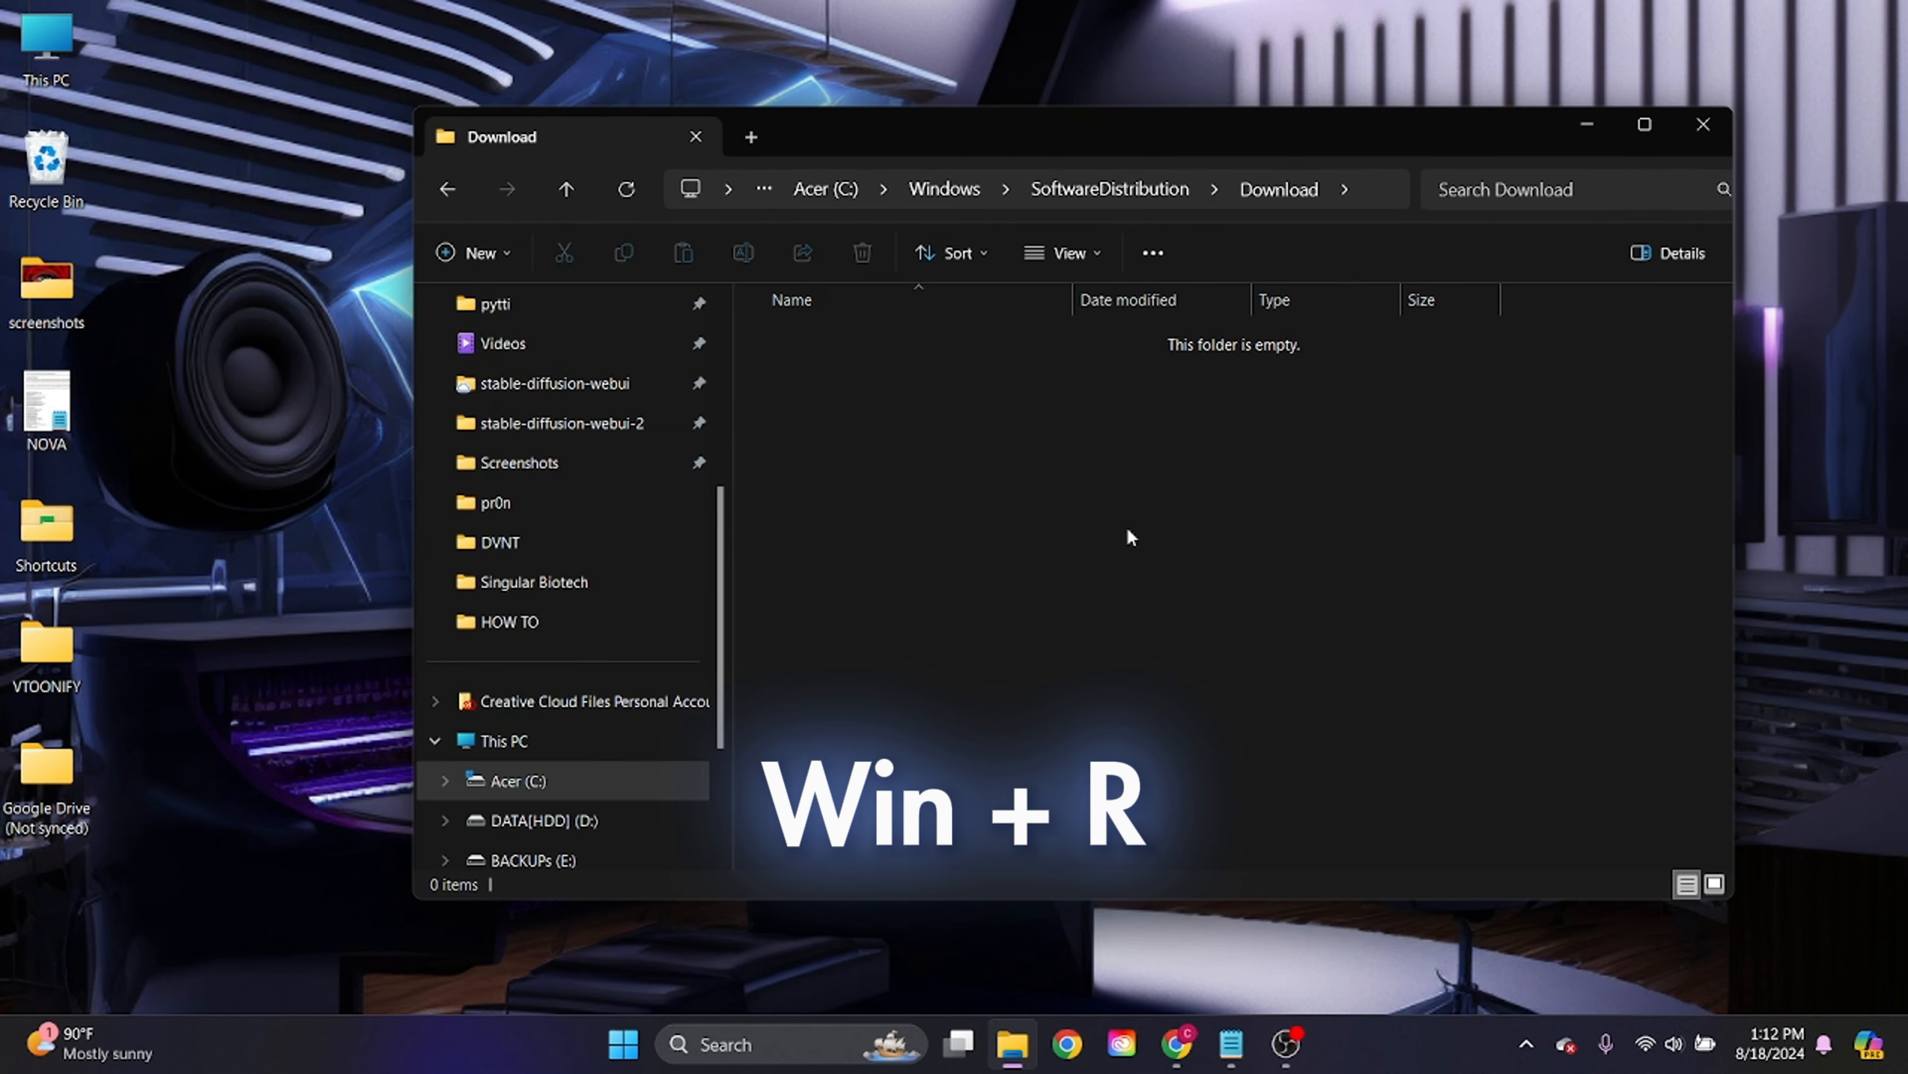
# Open Programs and Features with the command appwiz.cpl and sort the installed programs by size
pyautogui.press('super+r')
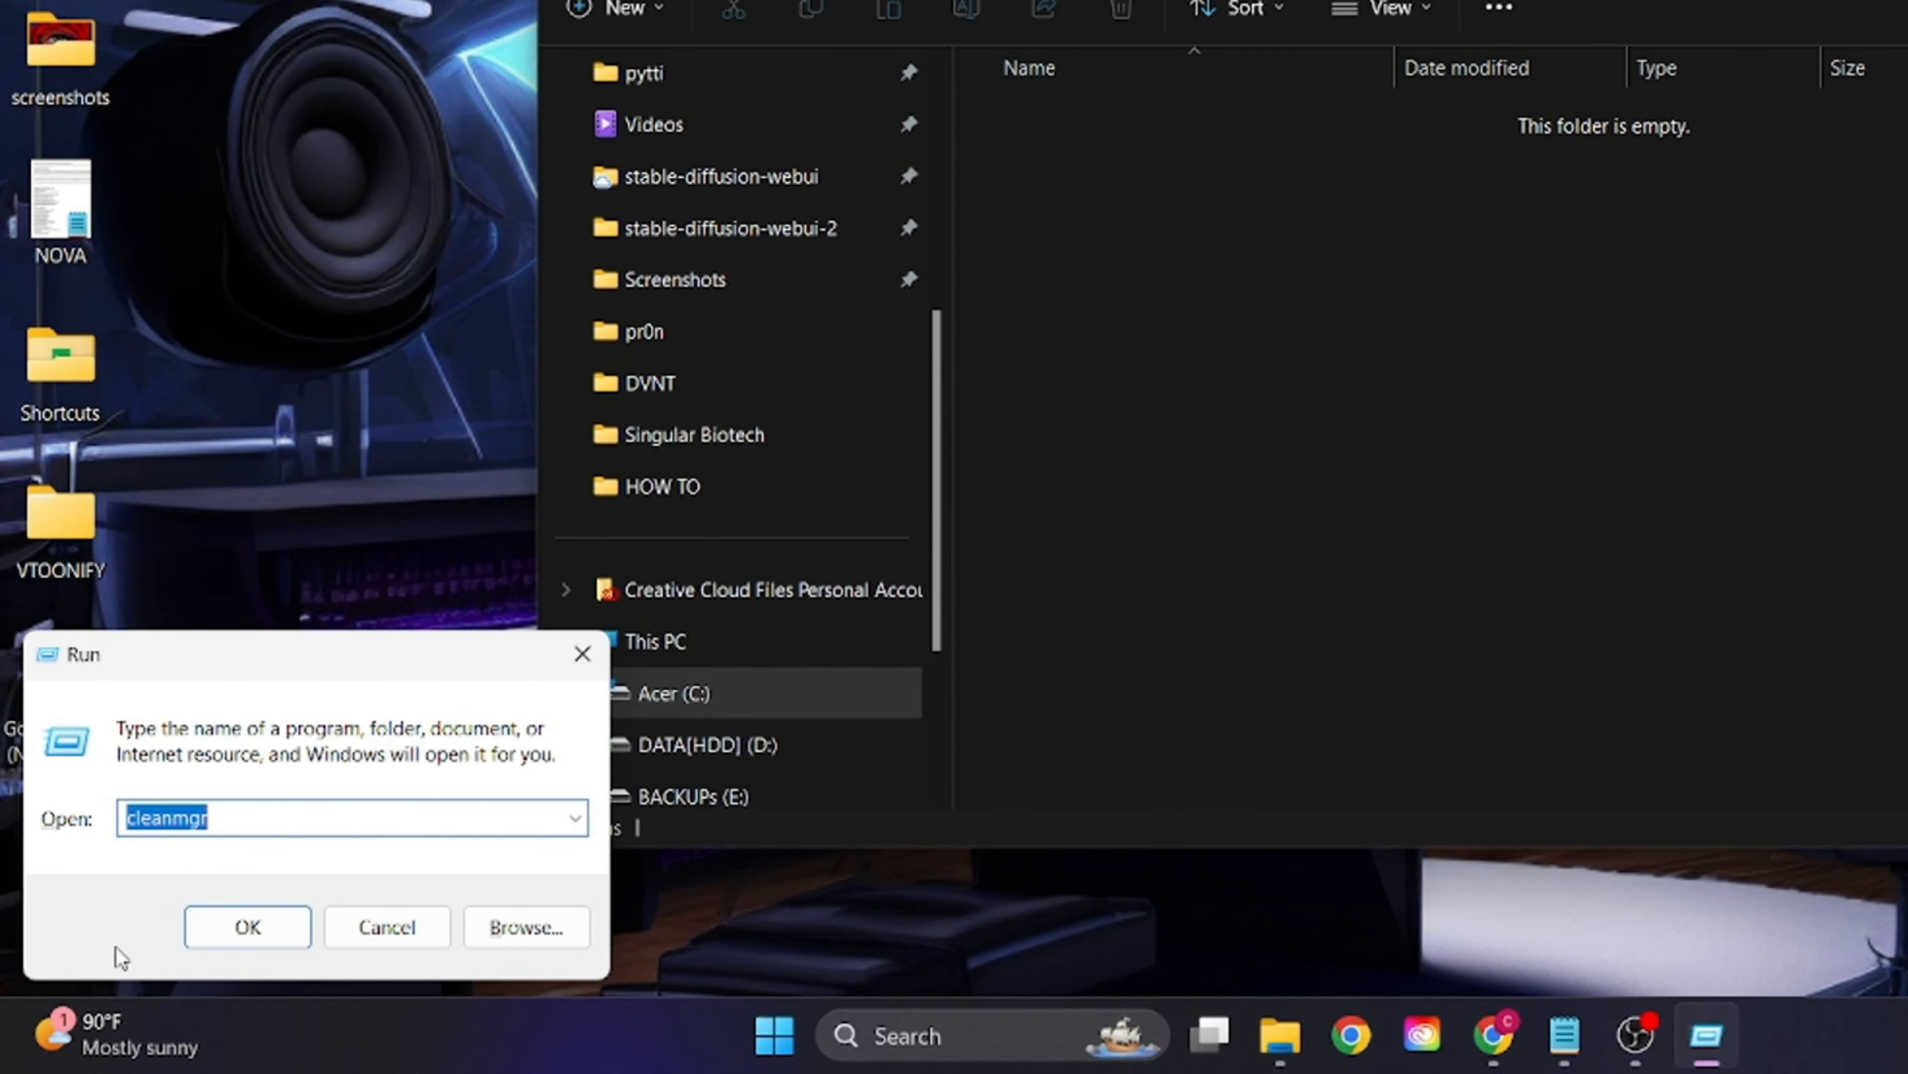
pyautogui.write('appwiz.cpl')
pyautogui.press('Return')
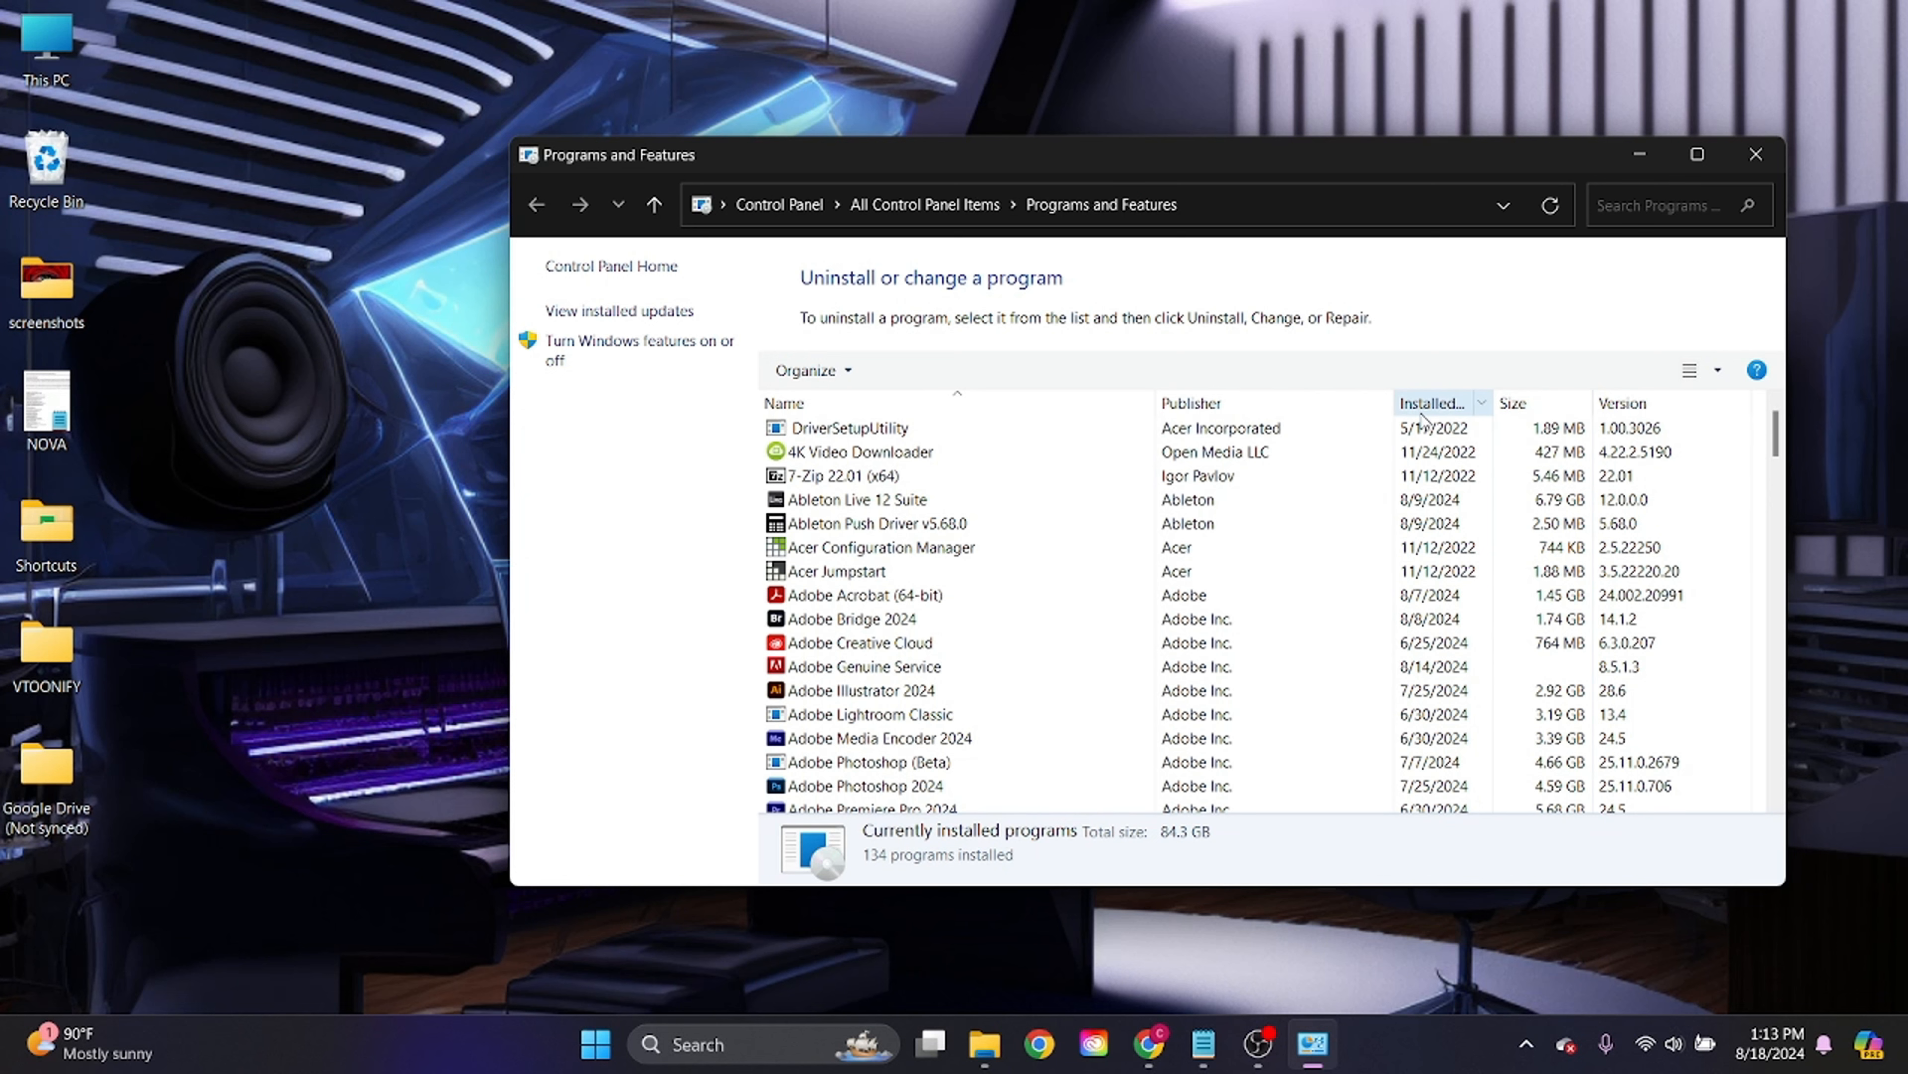
pyautogui.click(1548, 408)
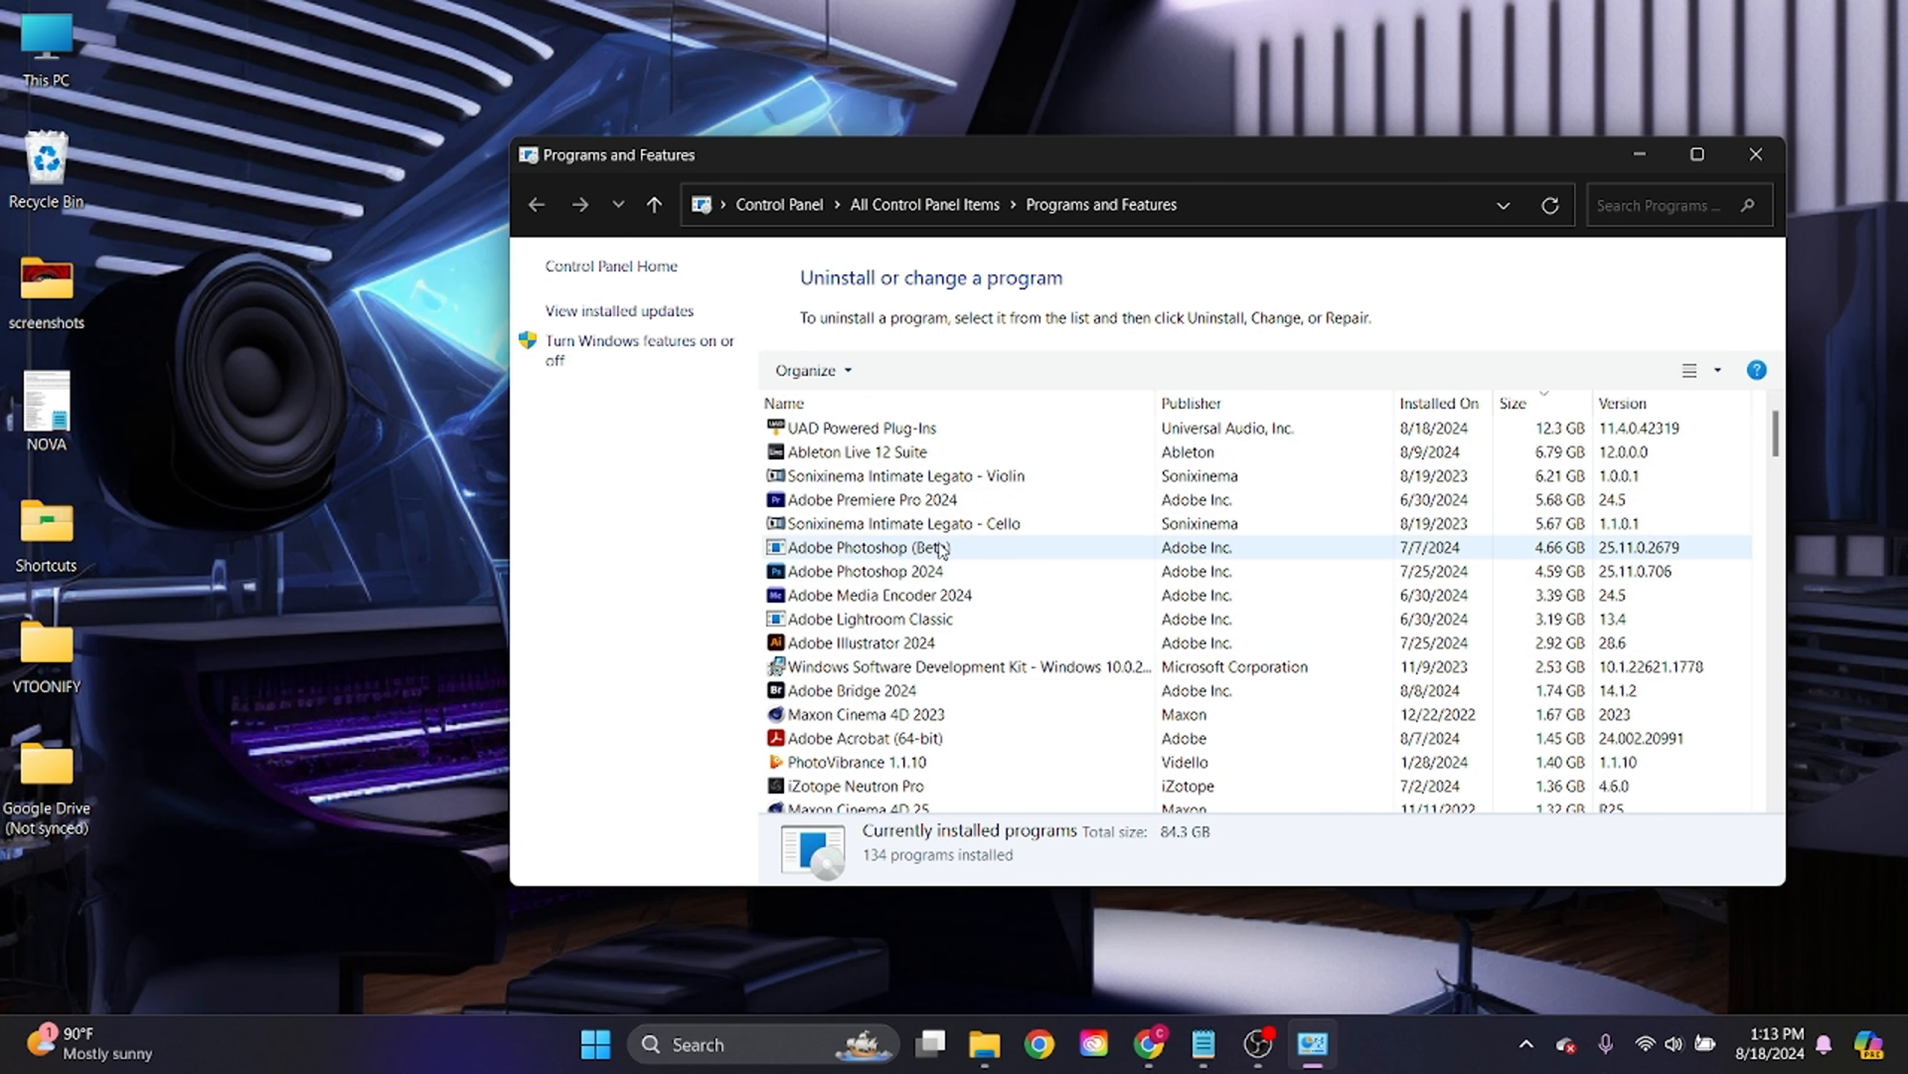
# Uninstall Adobe Photoshop (Beta) and remove its preferences
pyautogui.click(880, 546)
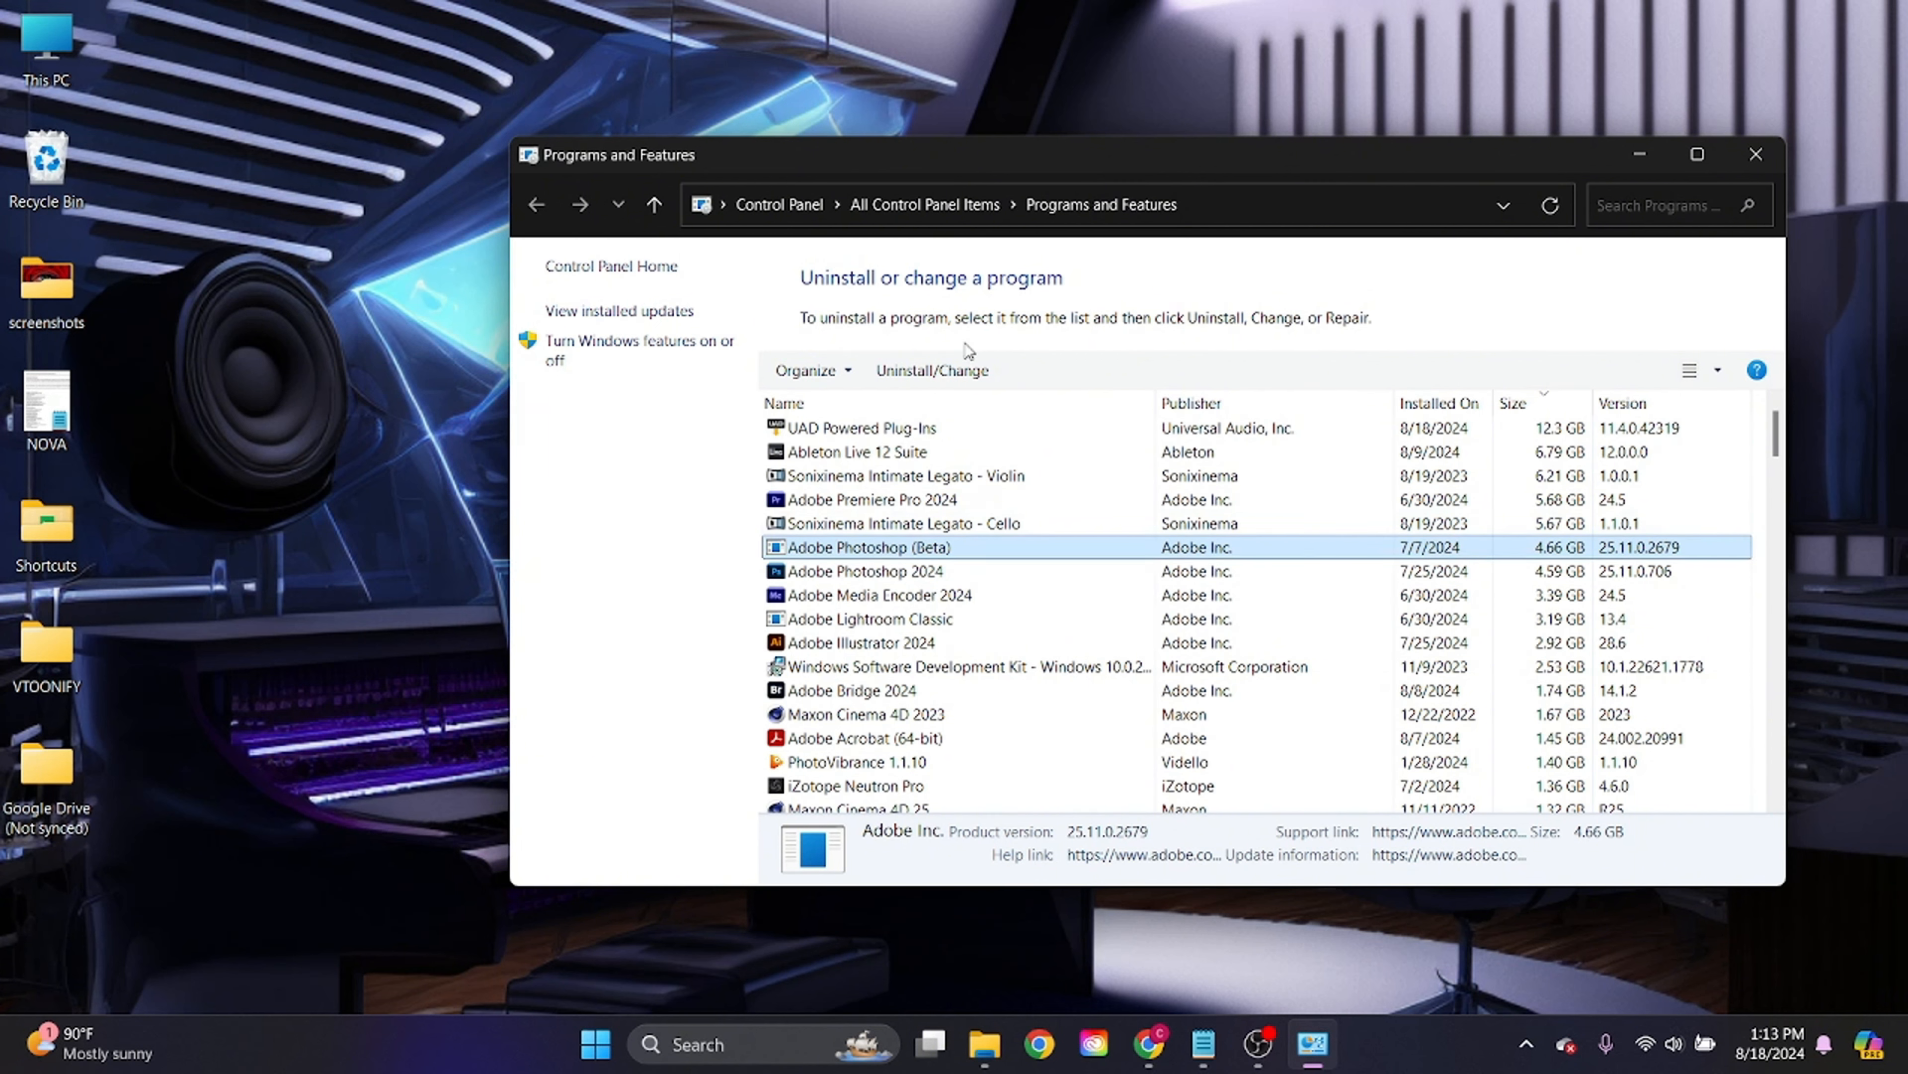
pyautogui.click(939, 372)
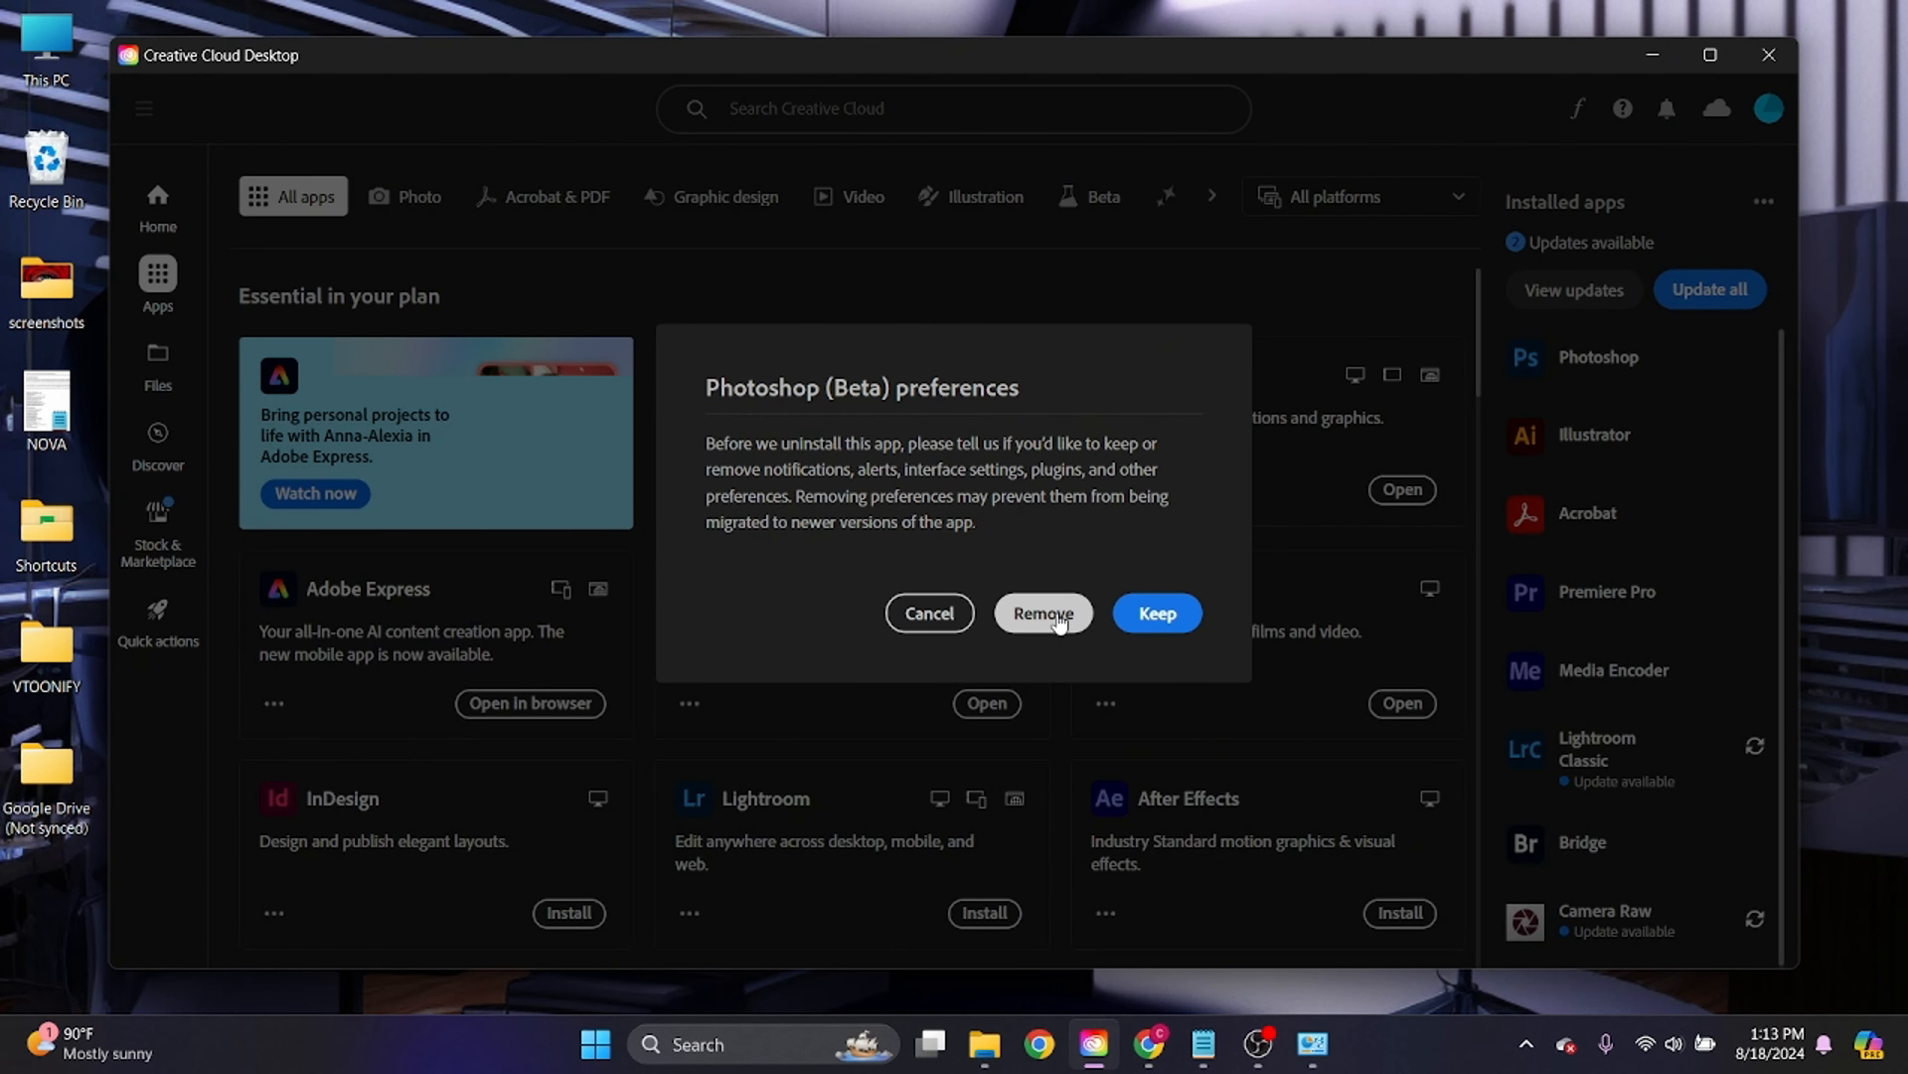
pyautogui.click(1044, 613)
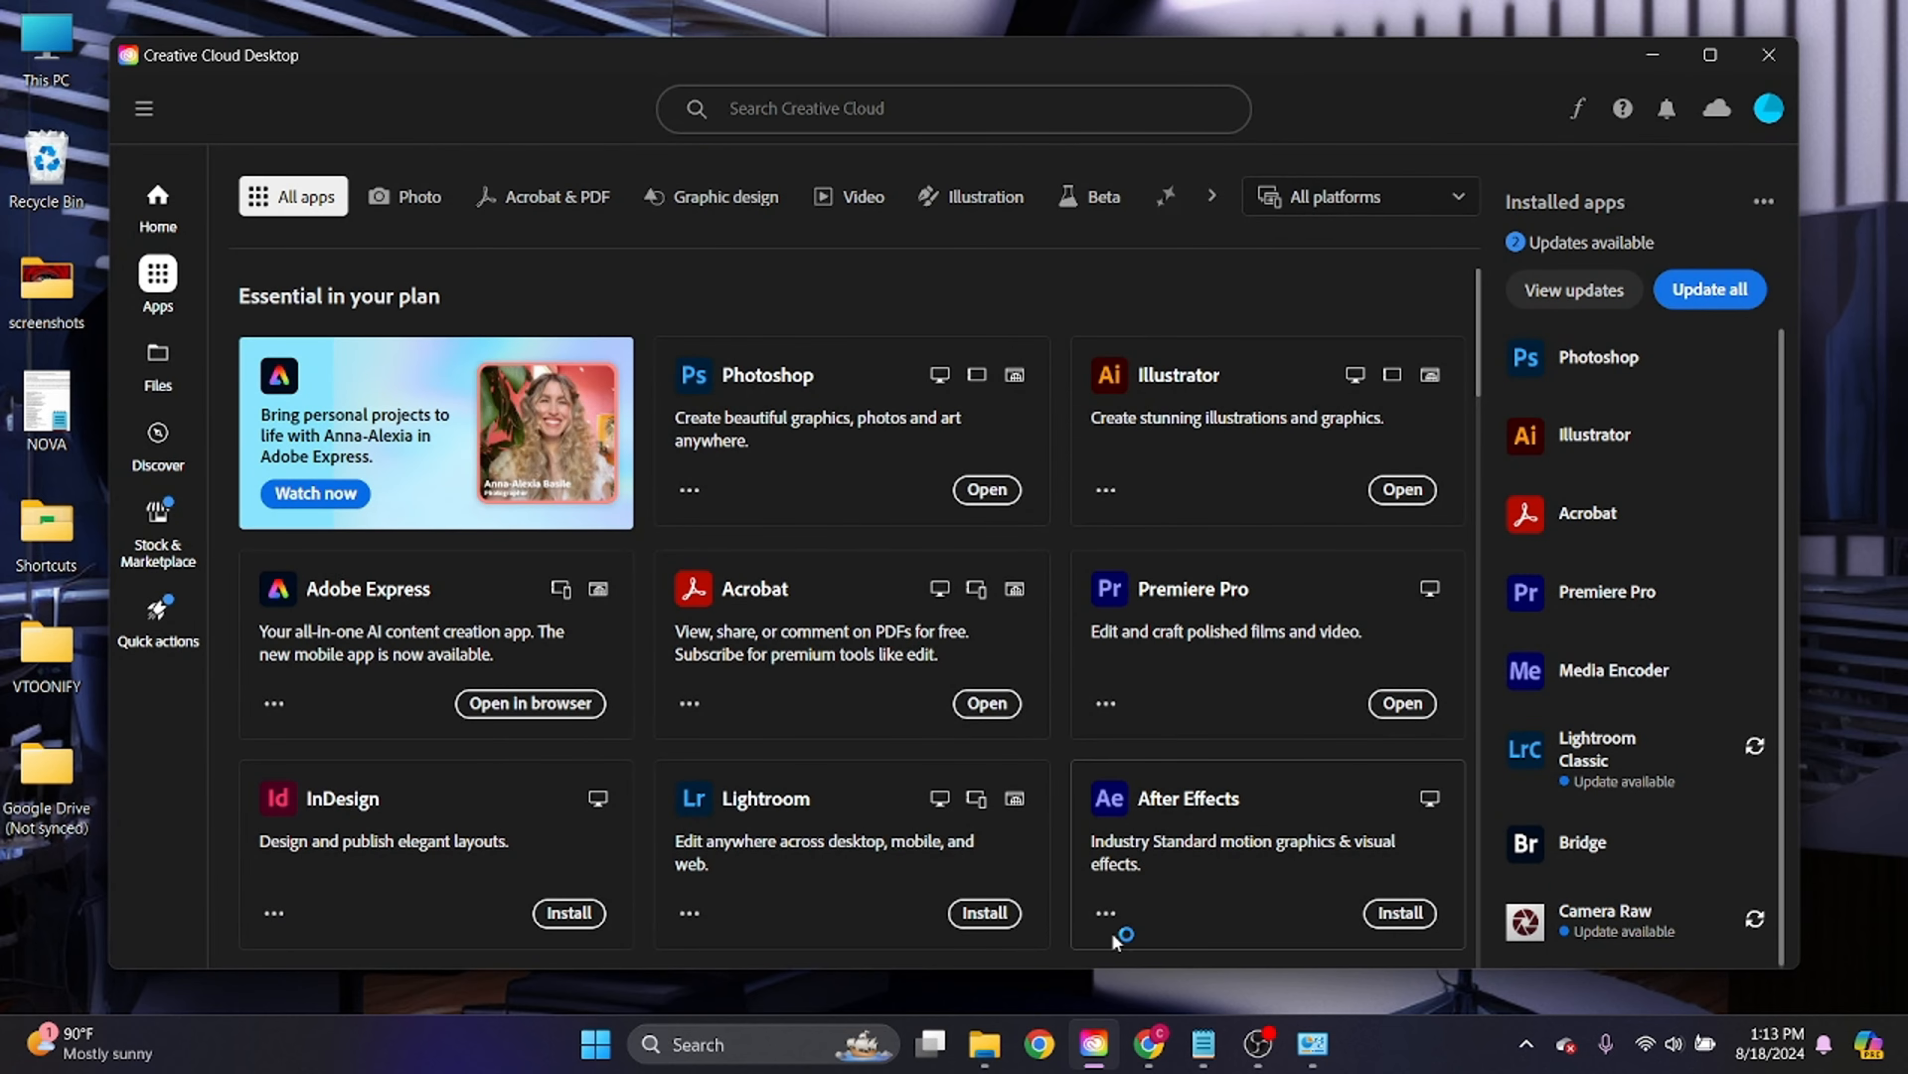
# Return to Programs and Features and uninstall Maxon Cinema 4D 2023
pyautogui.moveTo(1291, 1057)
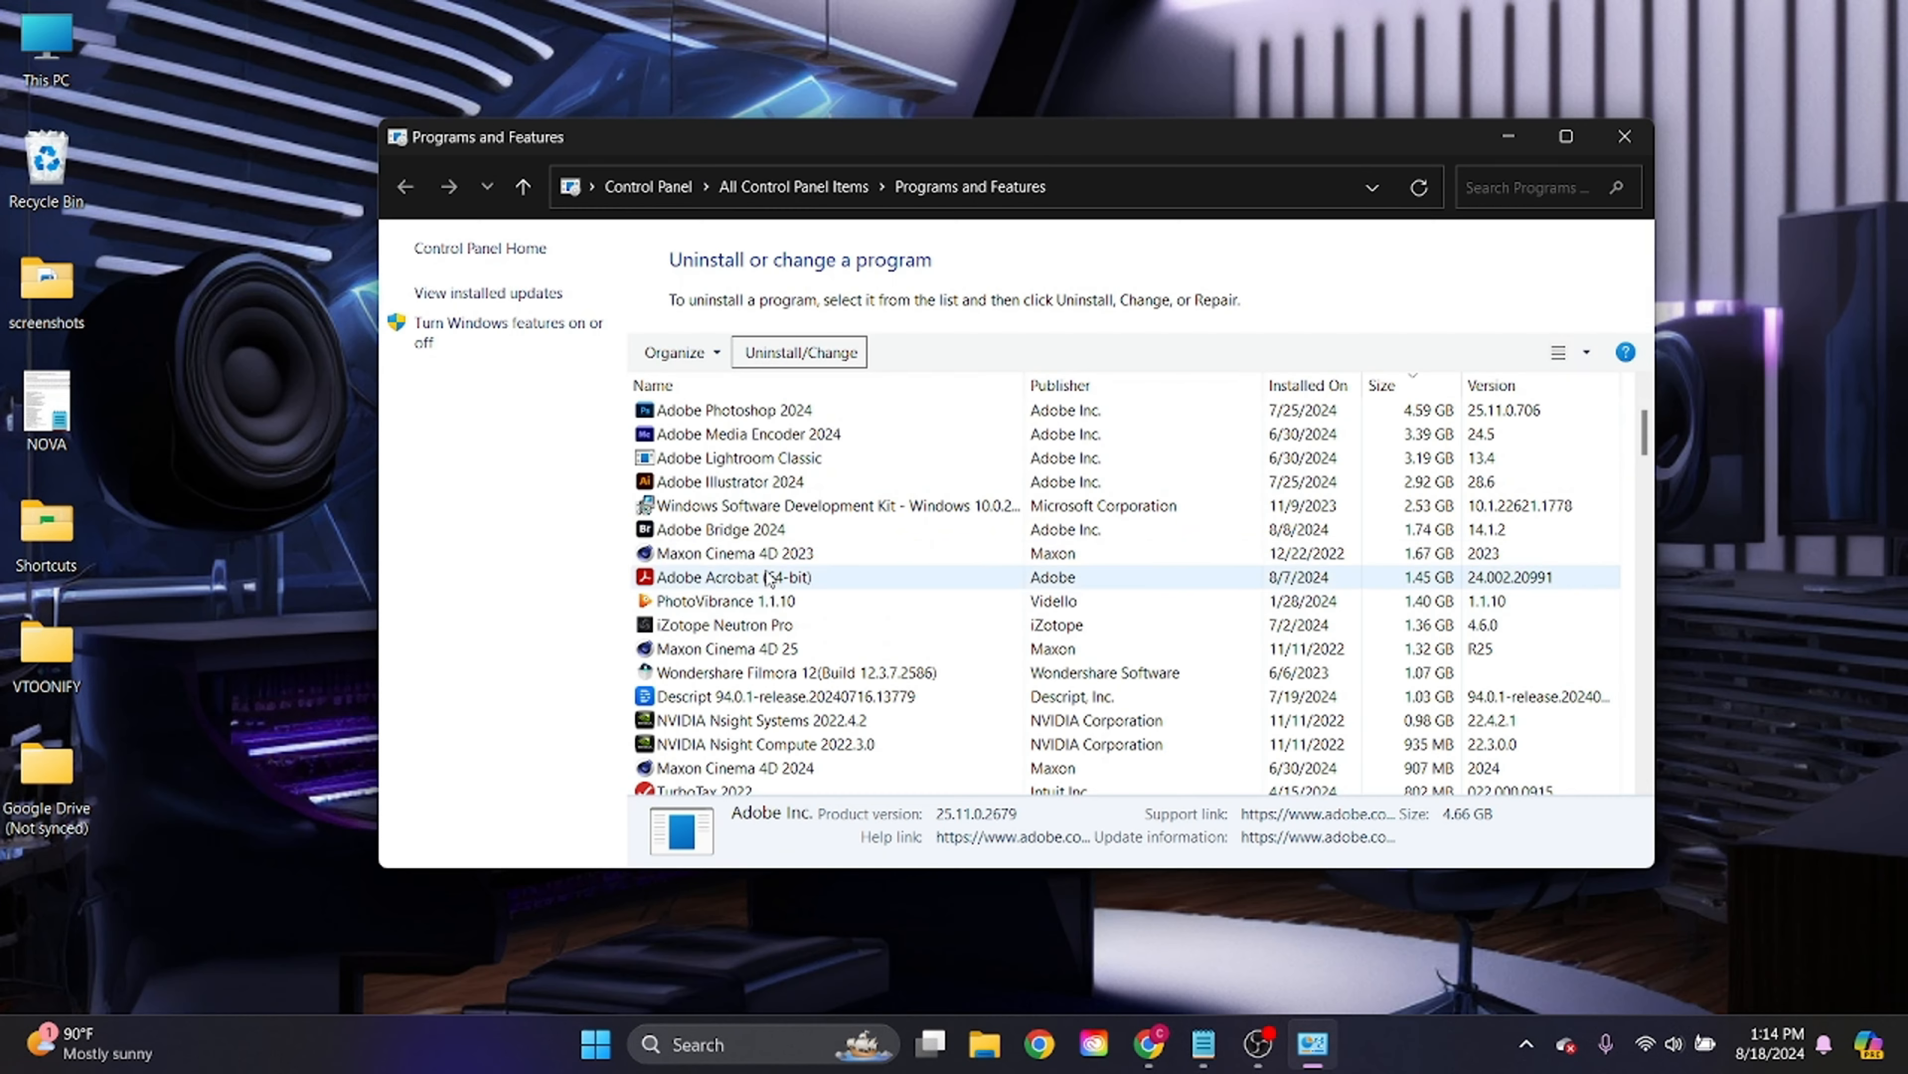
pyautogui.click(977, 553)
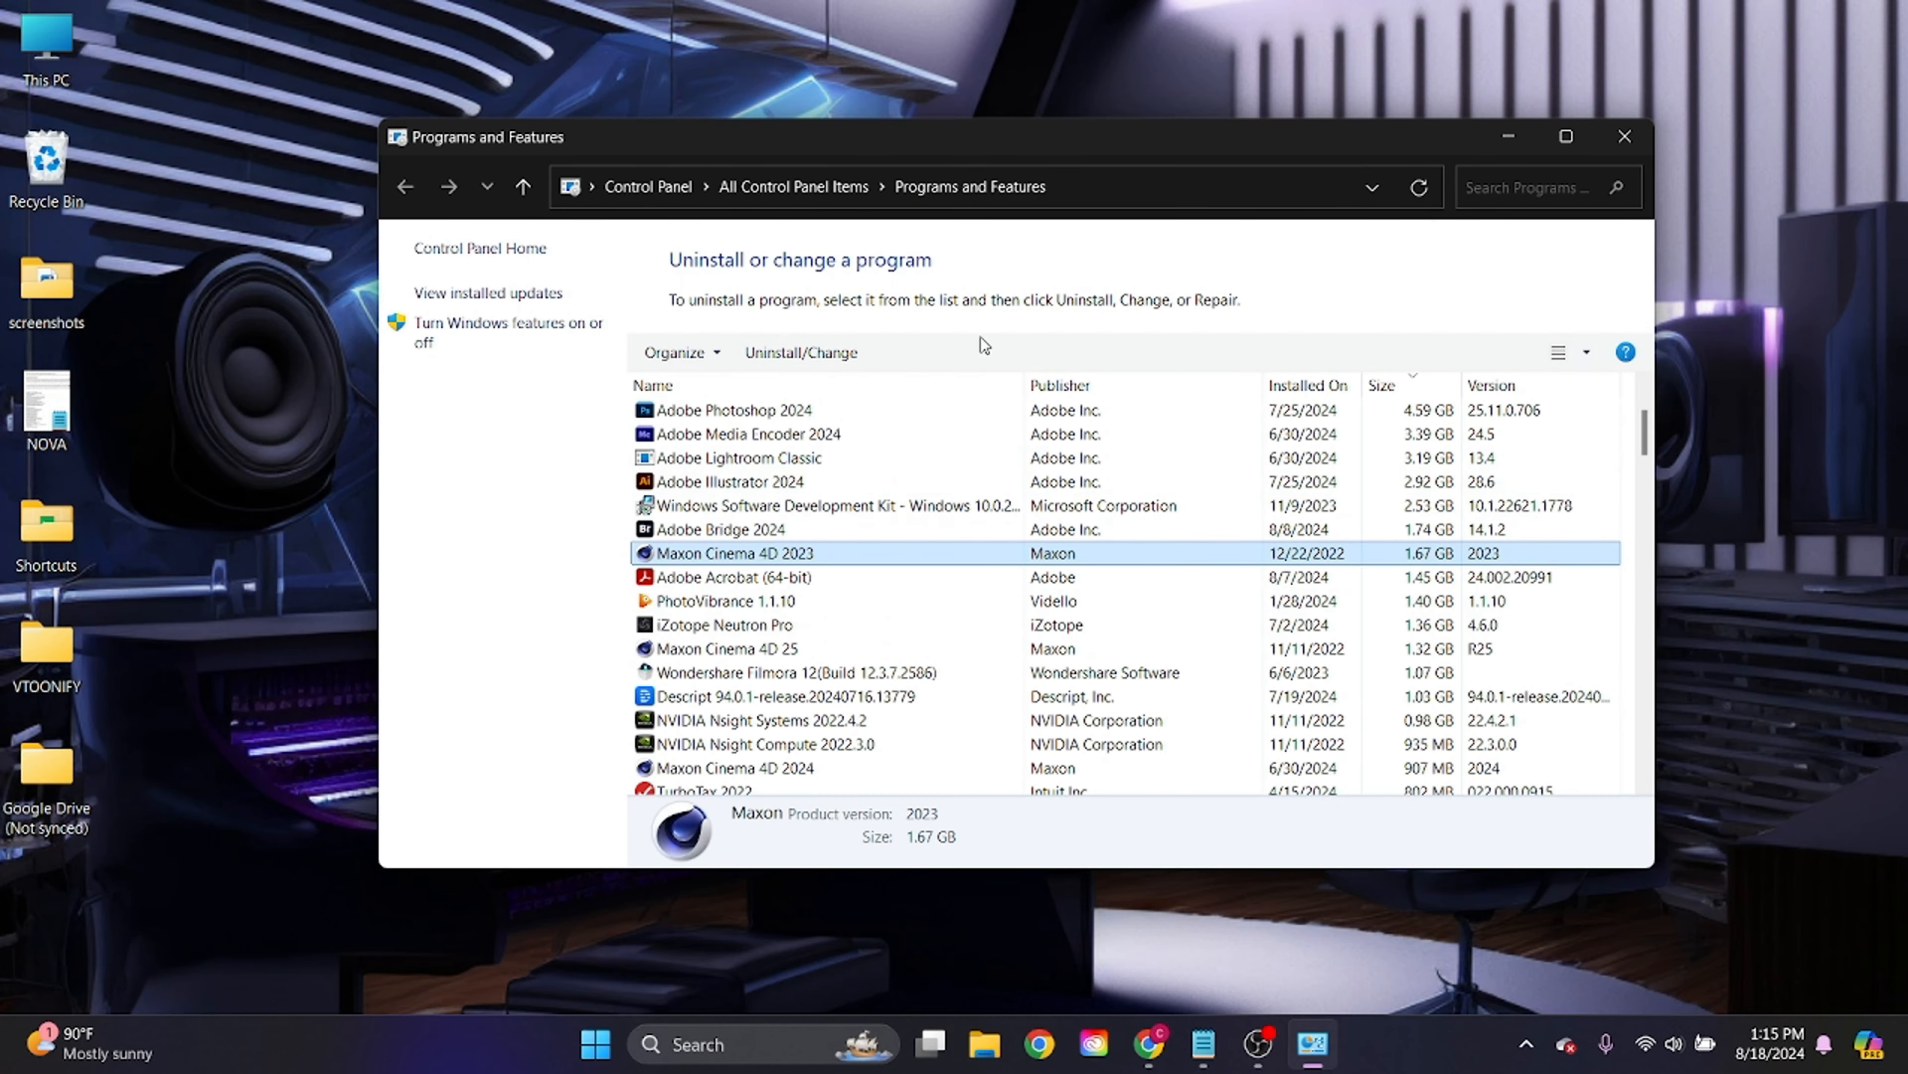
pyautogui.click(804, 352)
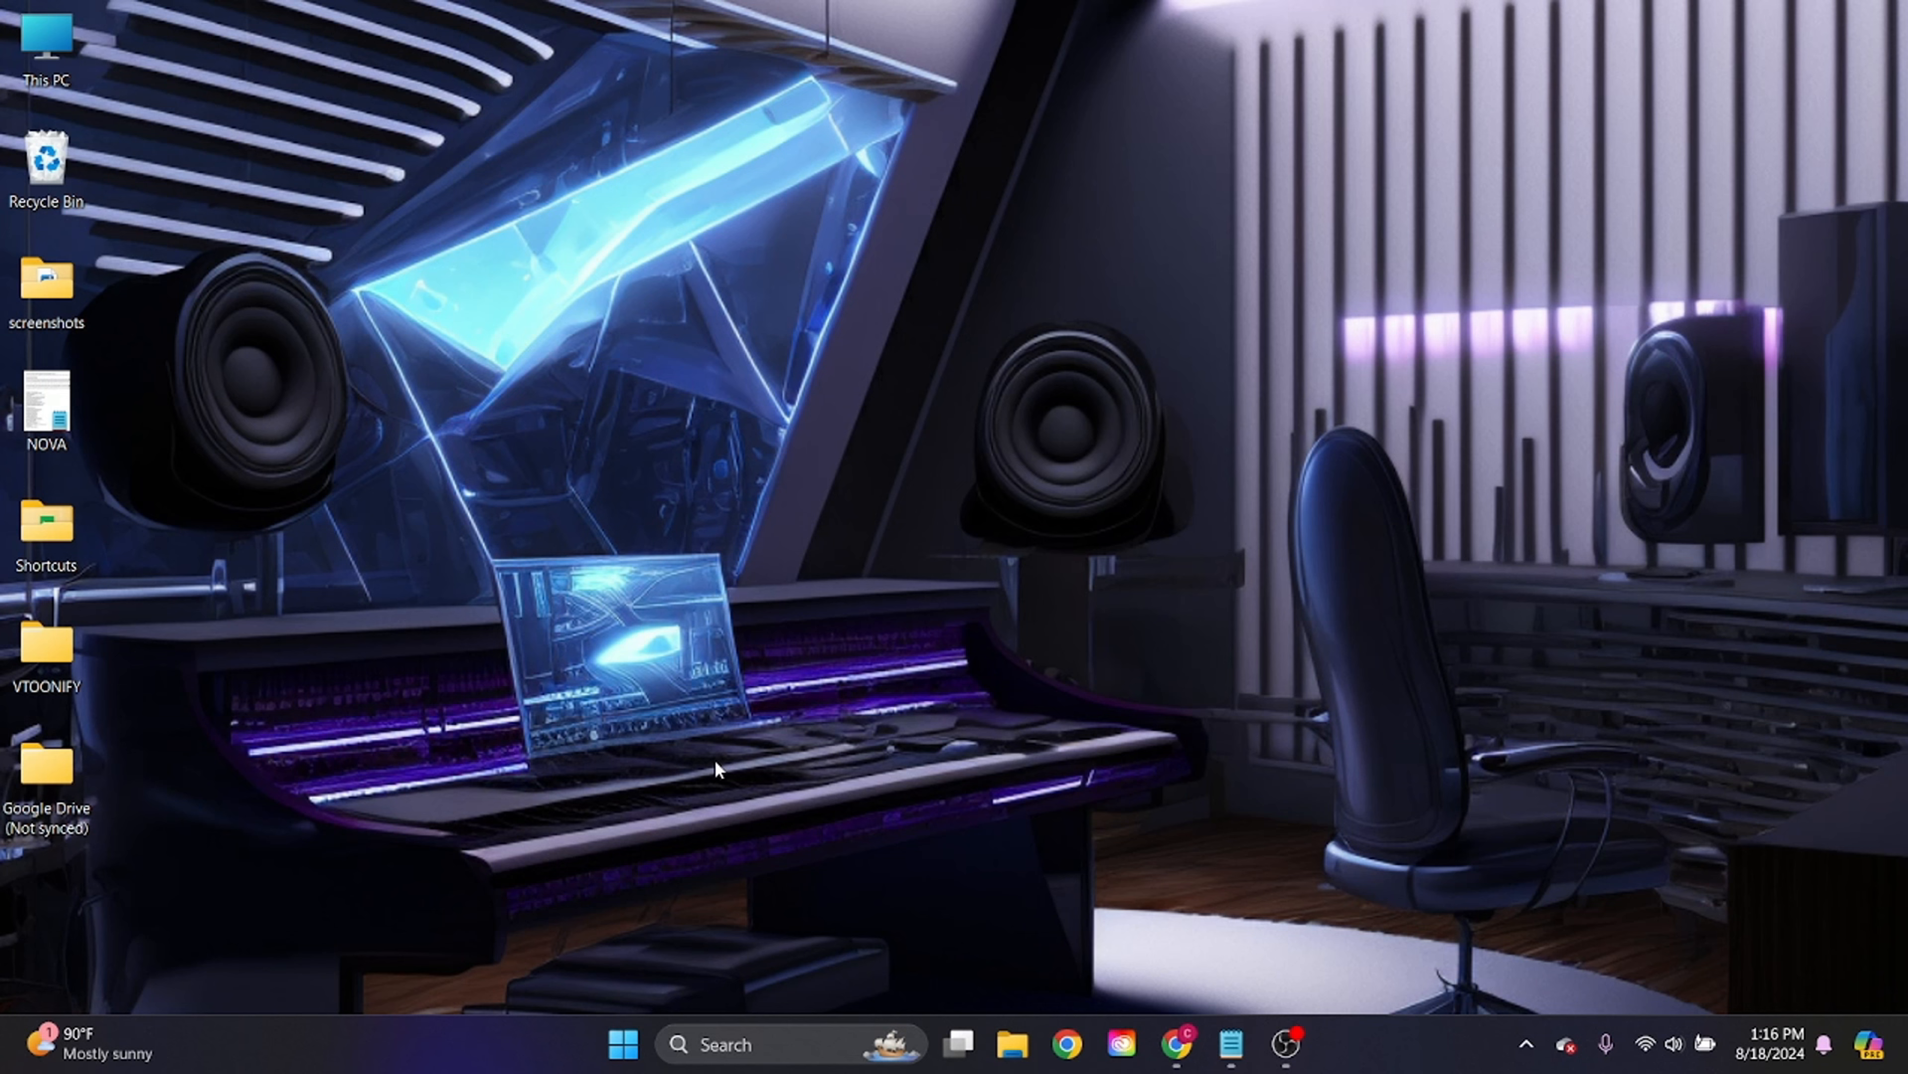
# Open the Windows Temp folder with the Run command temp and grant permanent access to it
pyautogui.press('super+r')
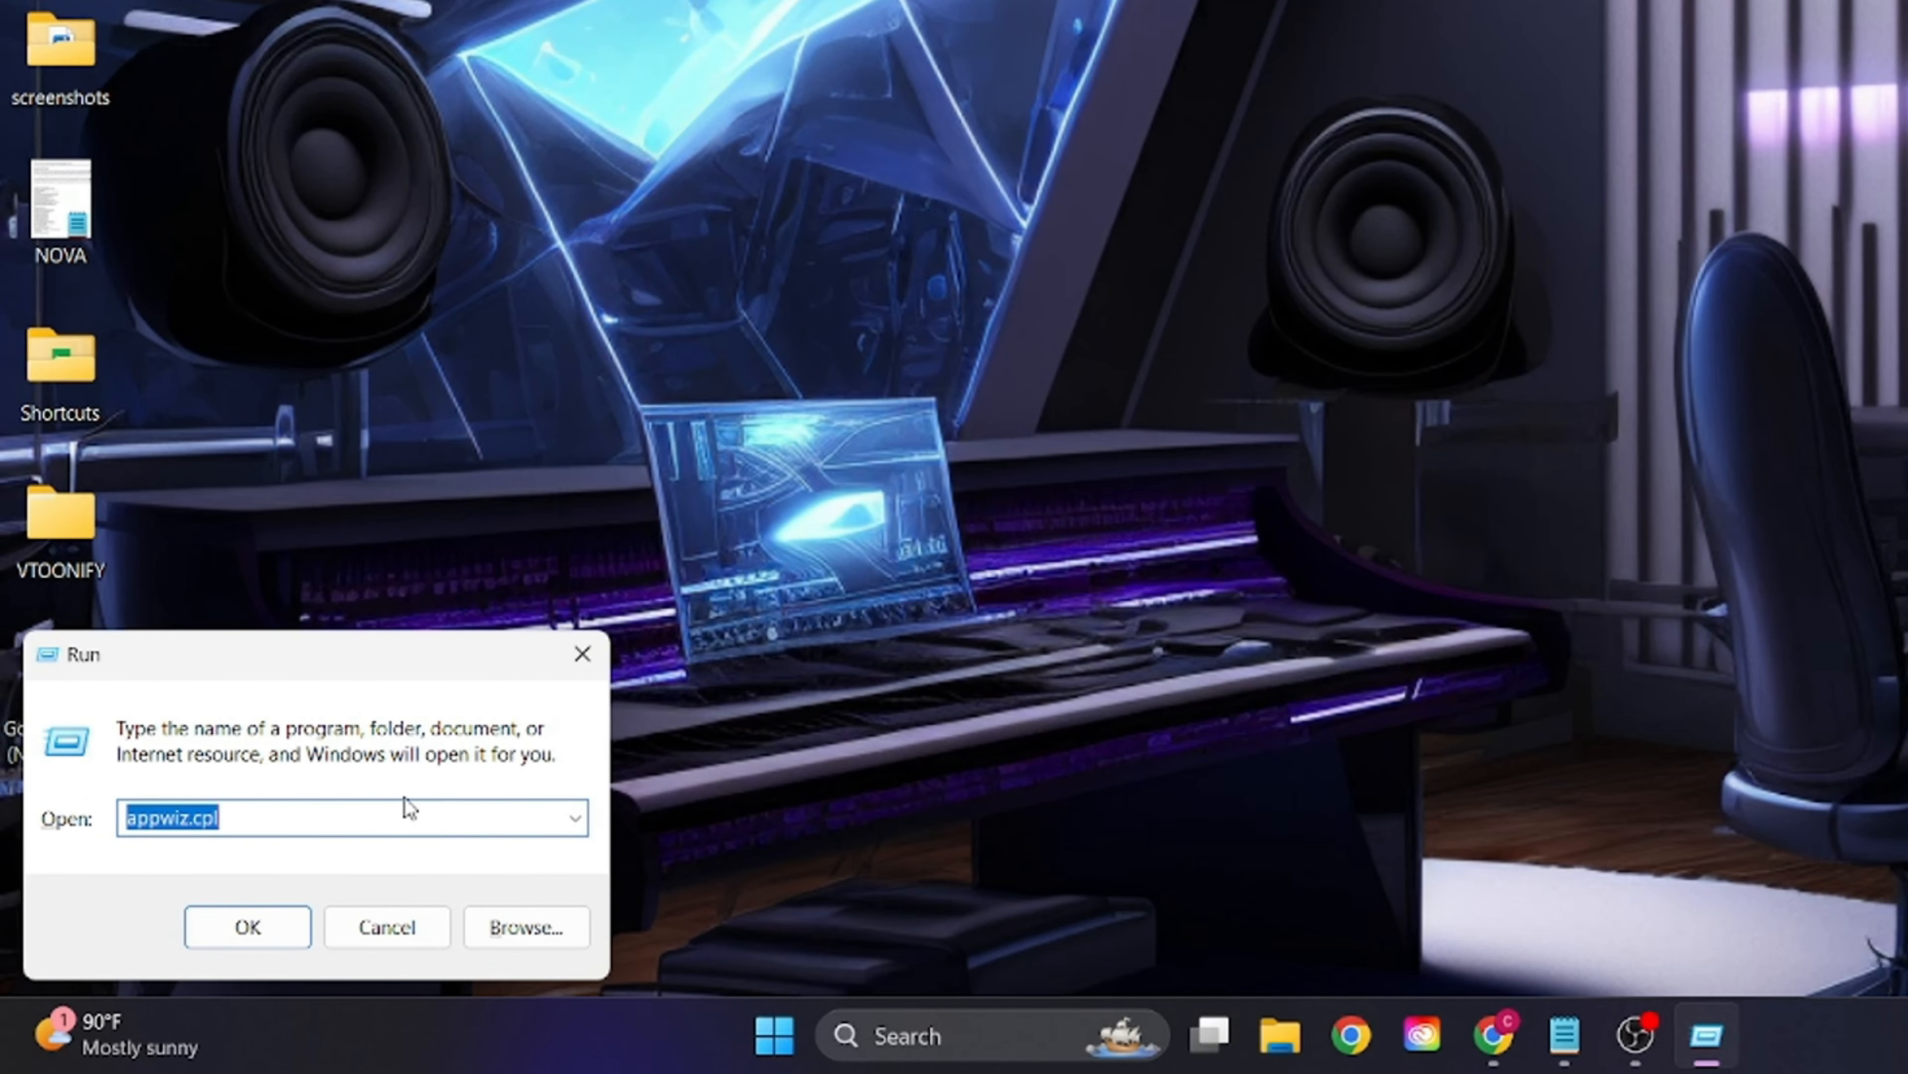
pyautogui.write('temp')
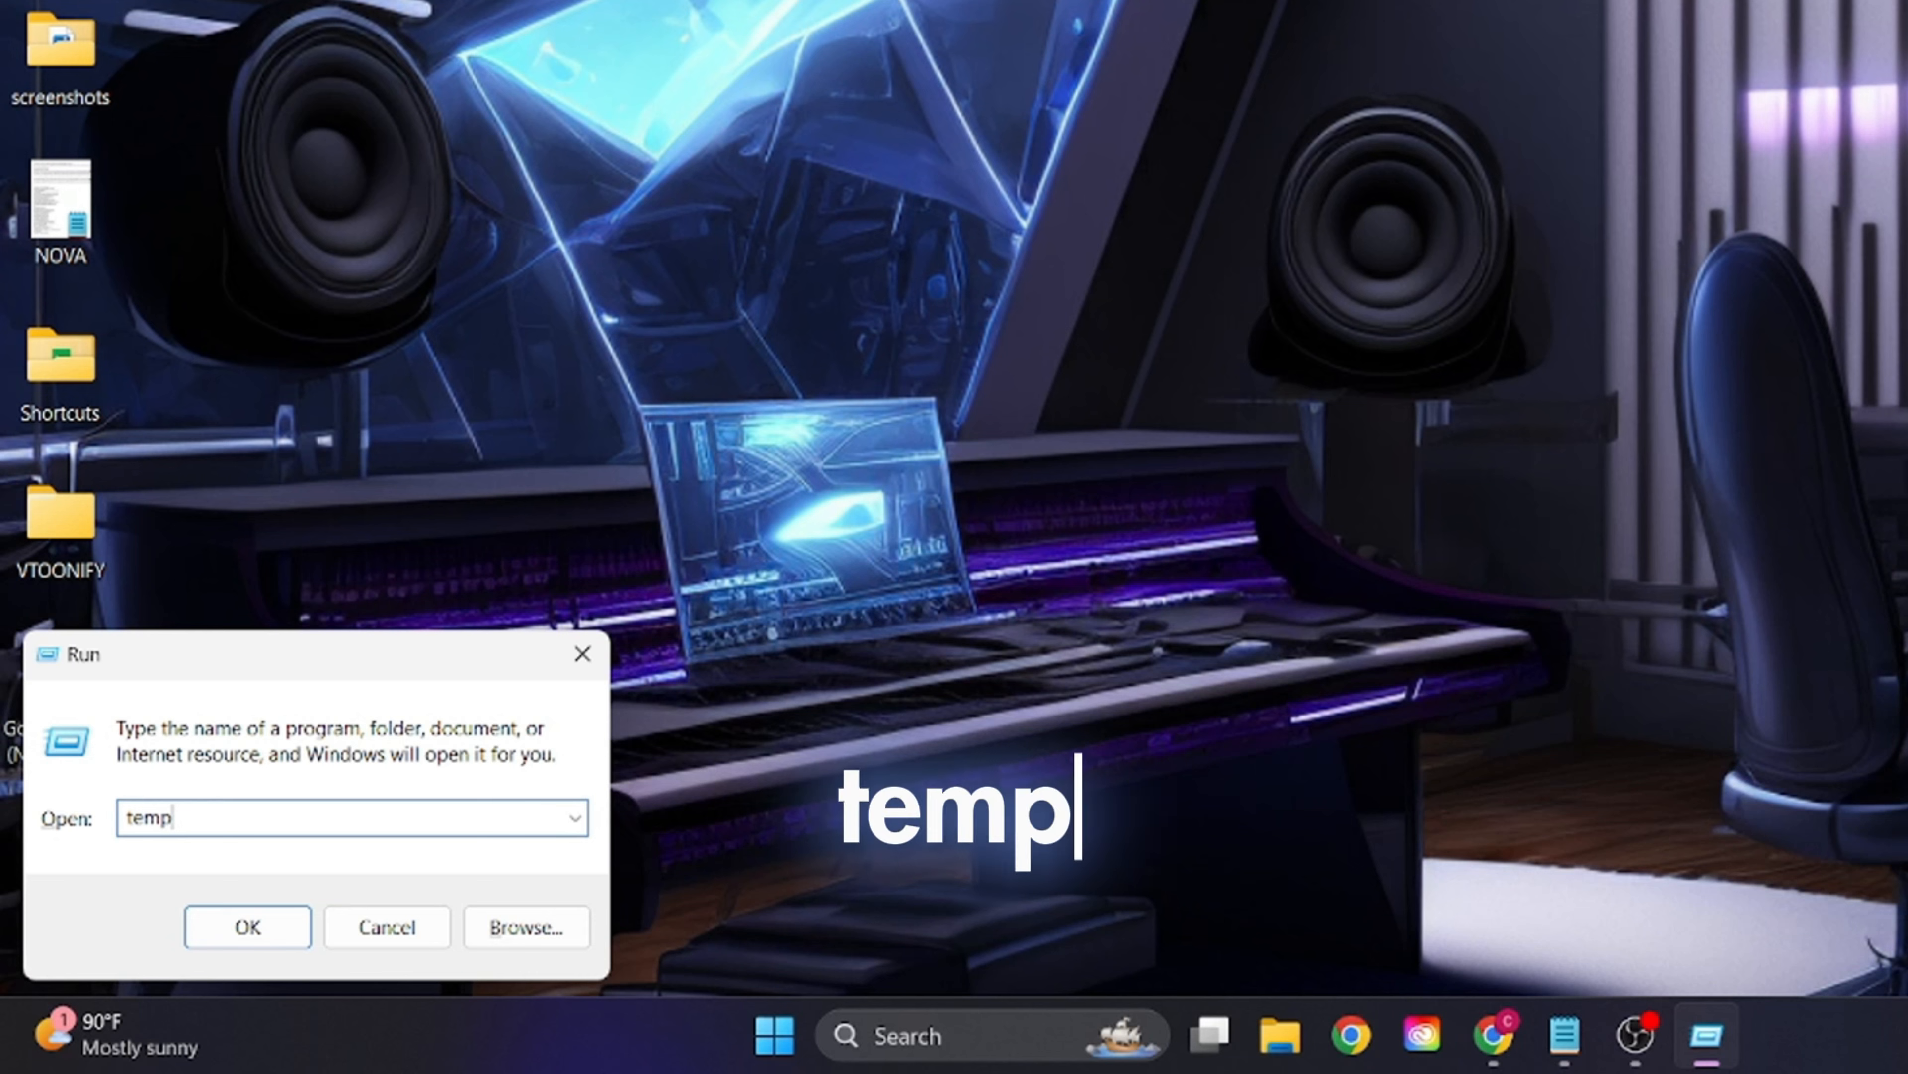
pyautogui.press('Return')
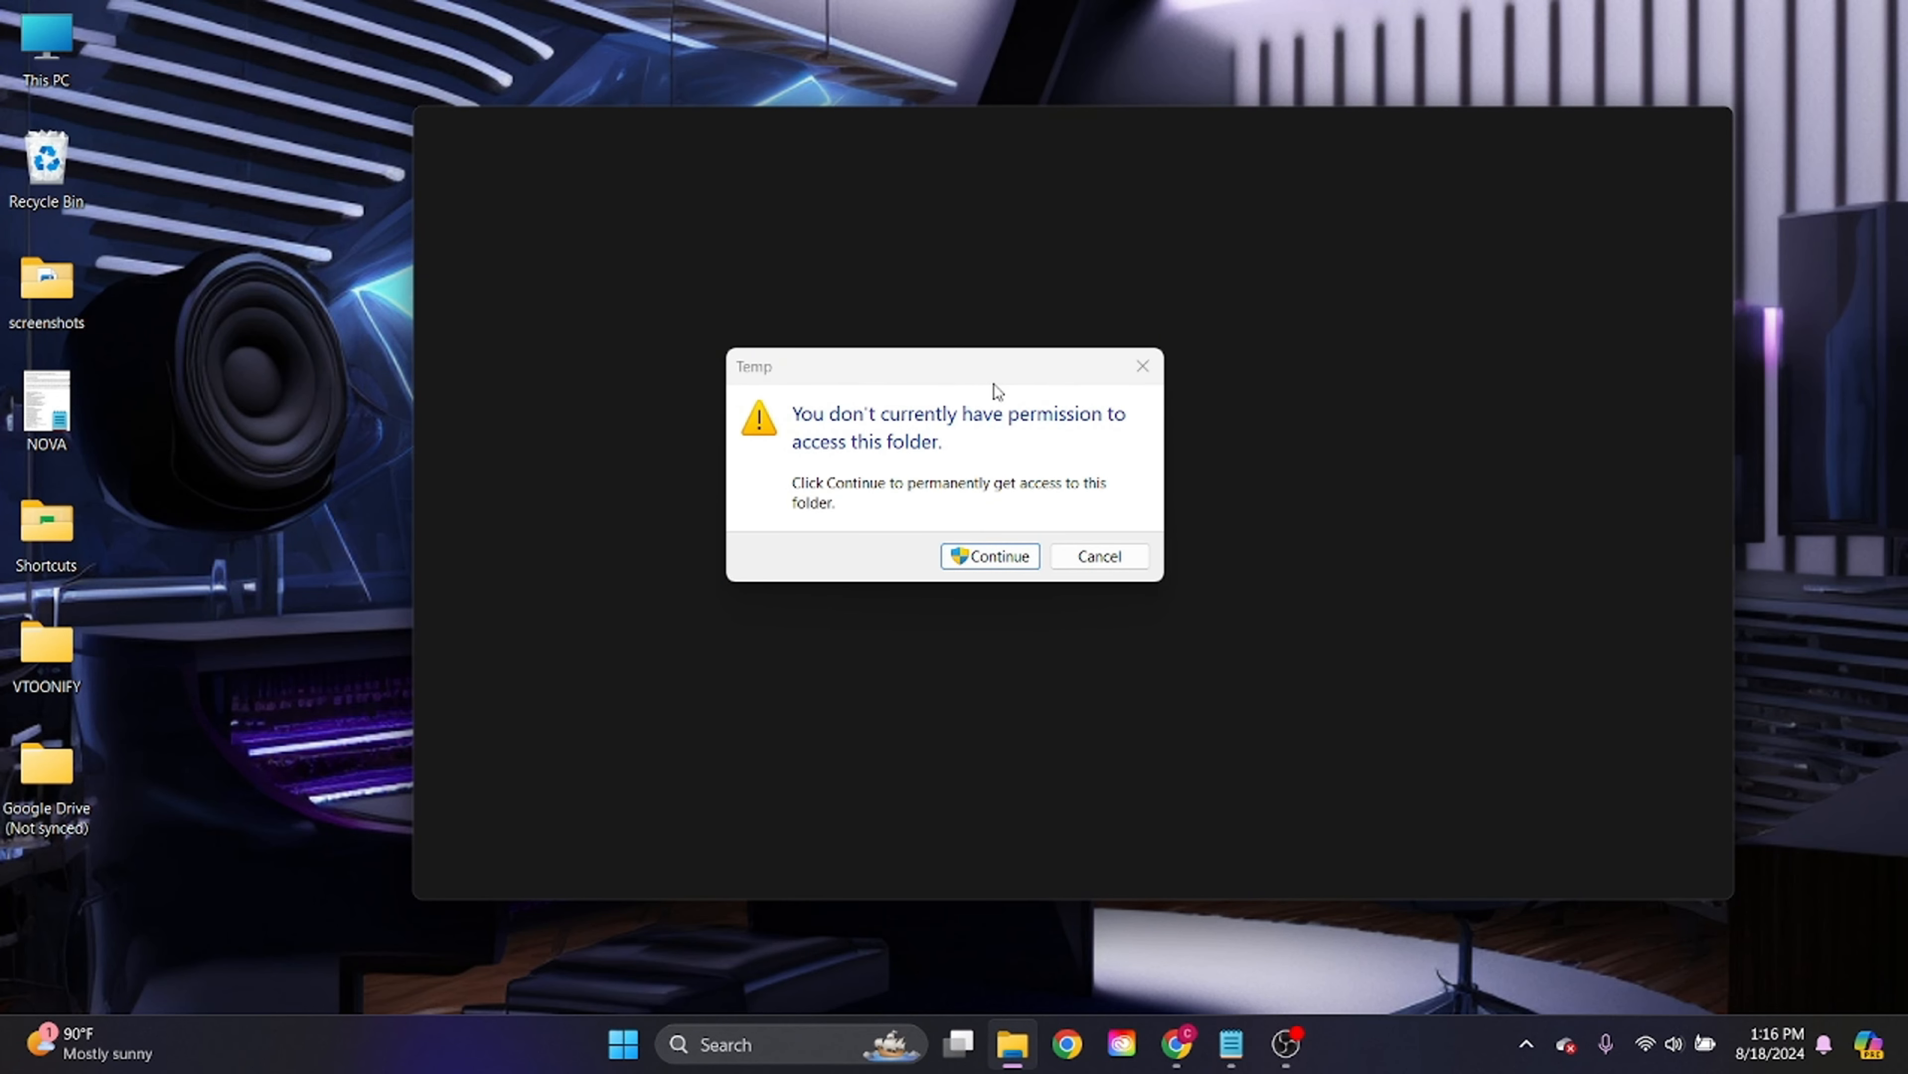
pyautogui.click(998, 557)
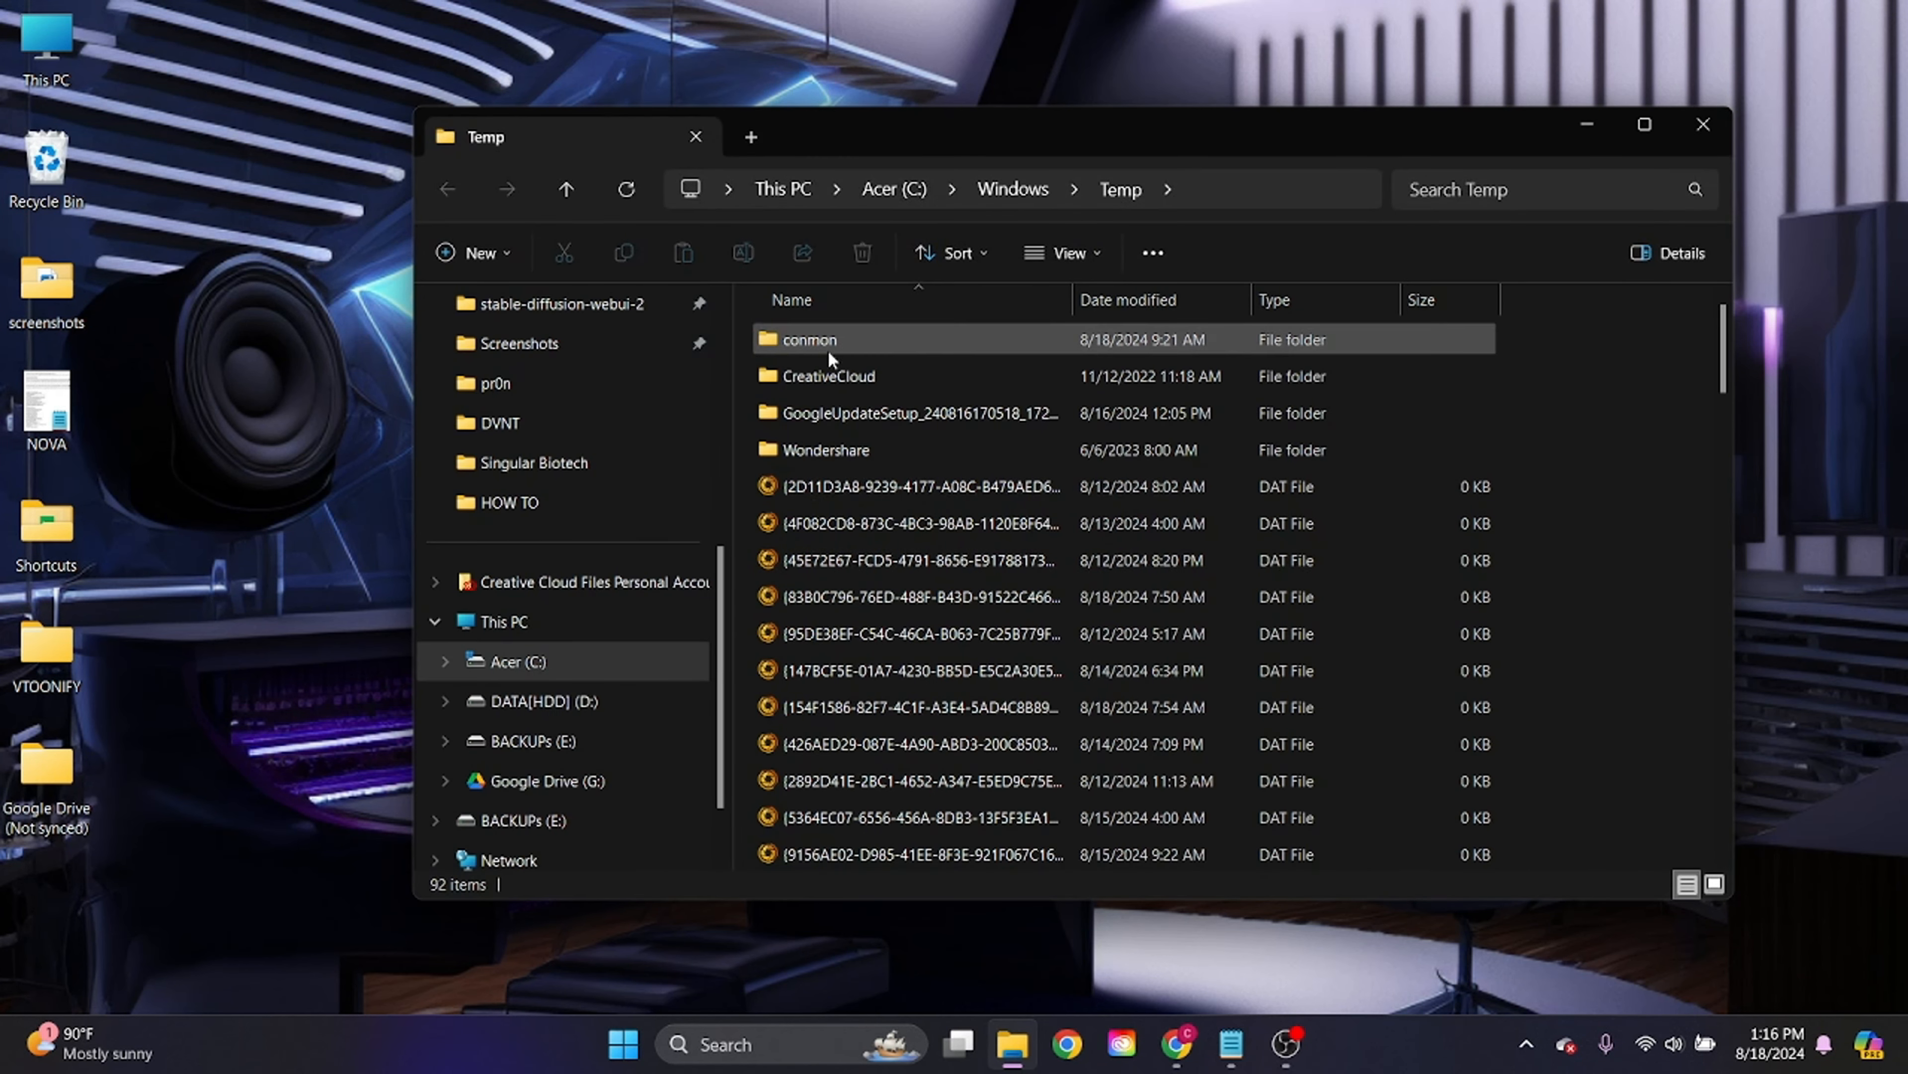
# Delete everything in the Windows Temp folder, skipping all items that are in use
pyautogui.click(827, 349)
pyautogui.hotkey('ctrl', 'a')
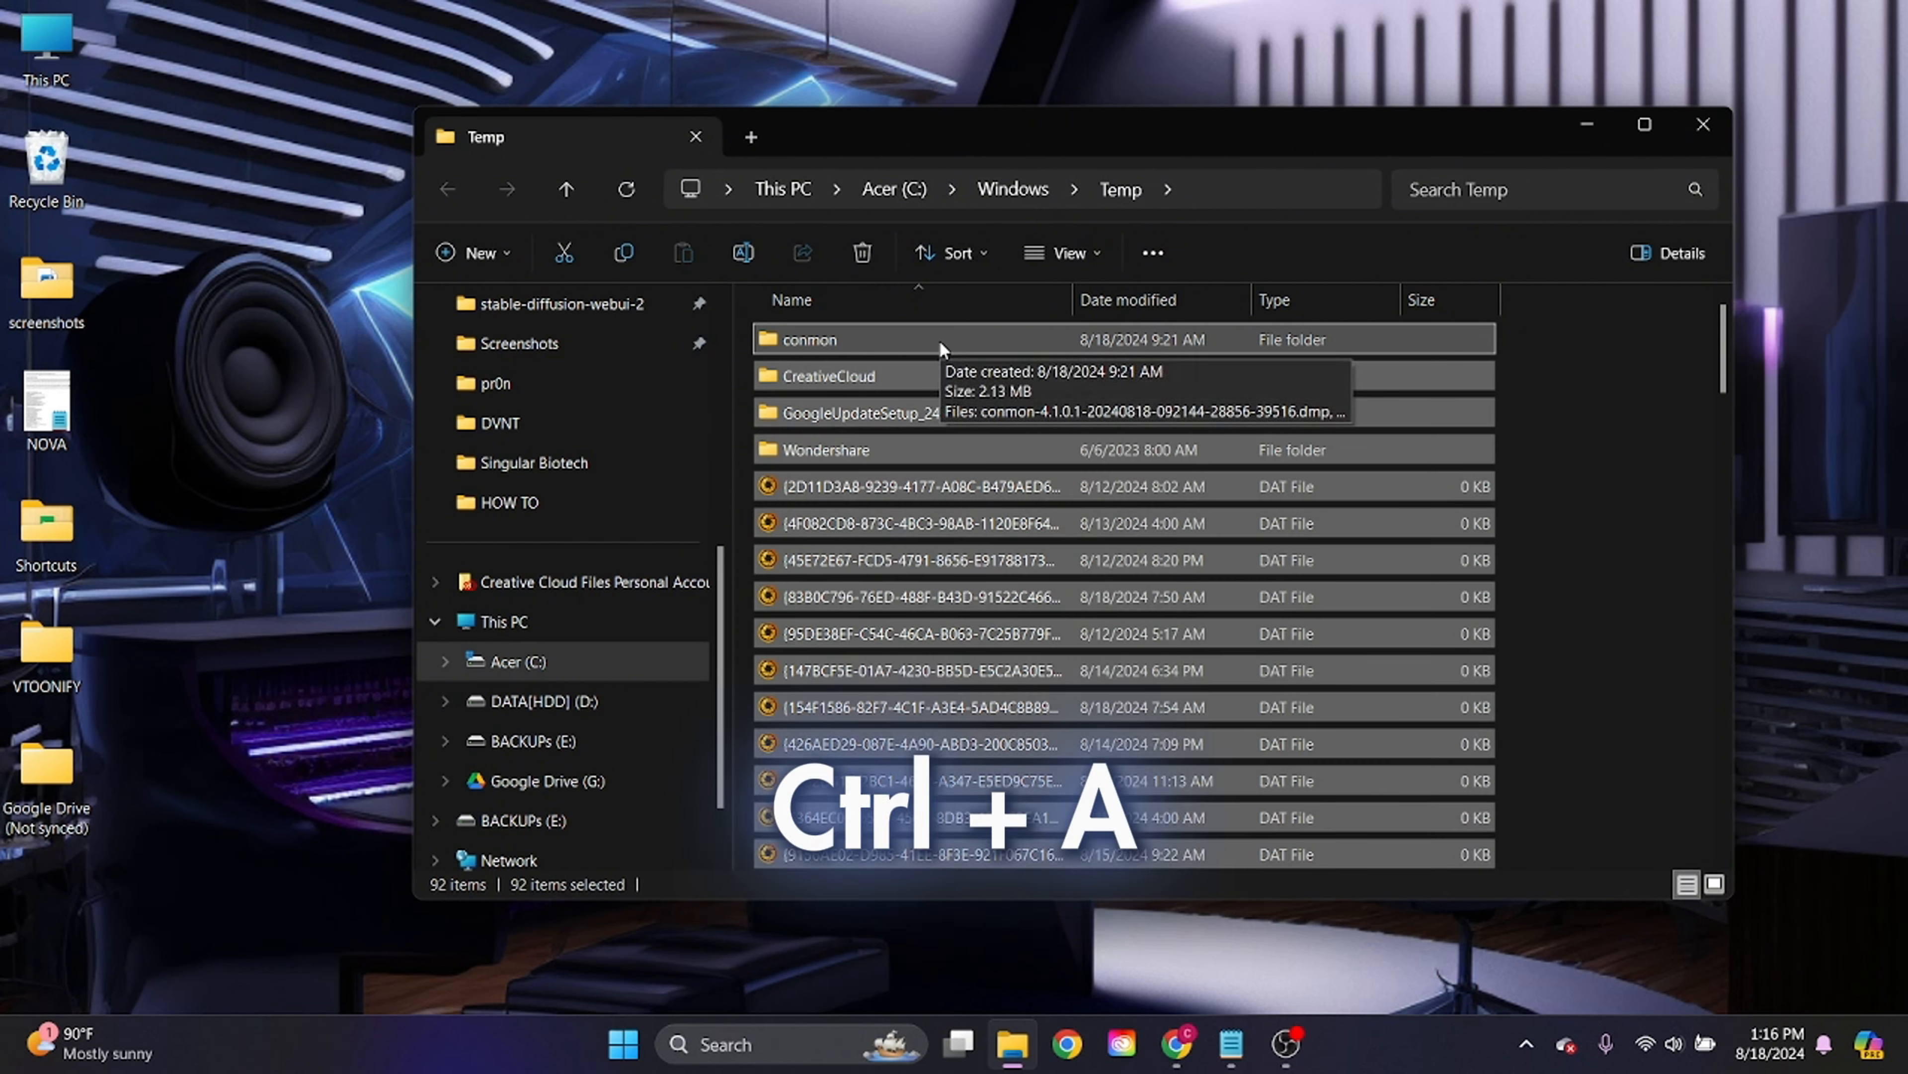
pyautogui.press('Delete')
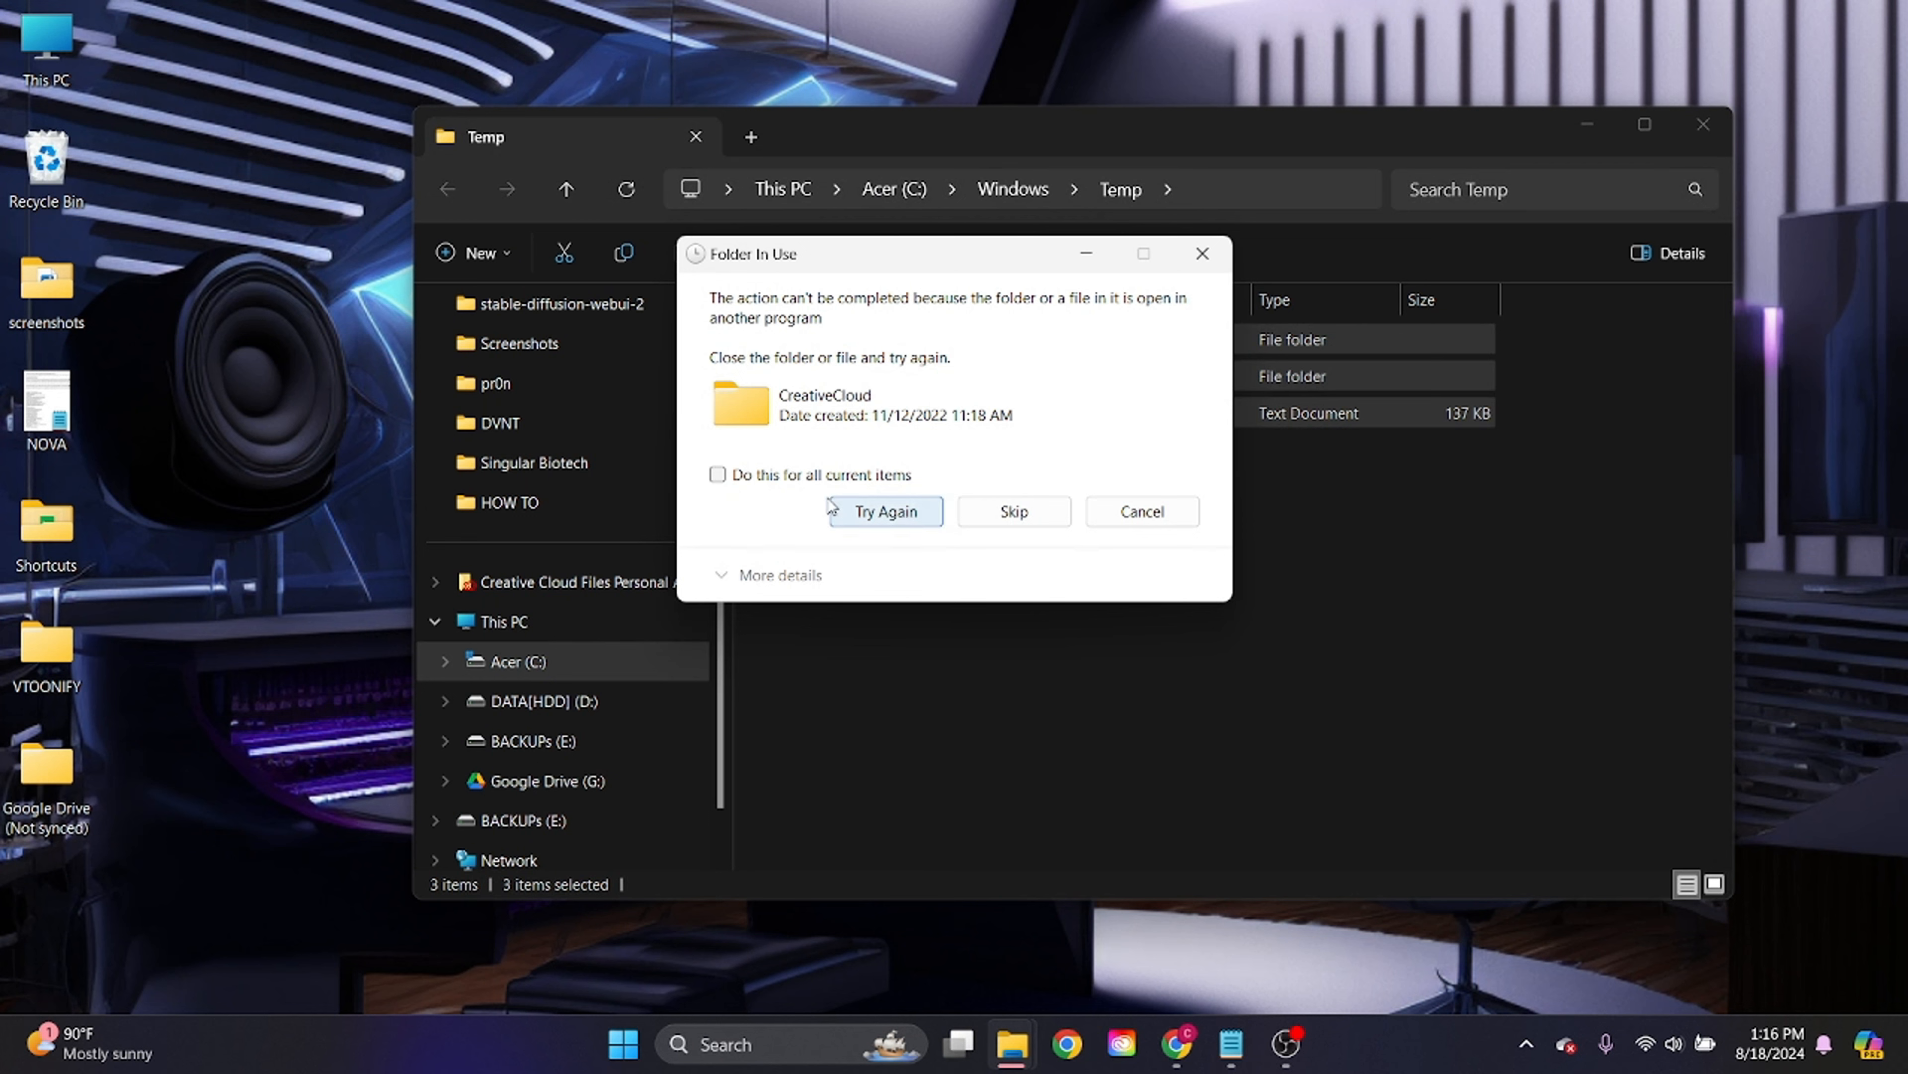
pyautogui.hotkey('alt', 'd')
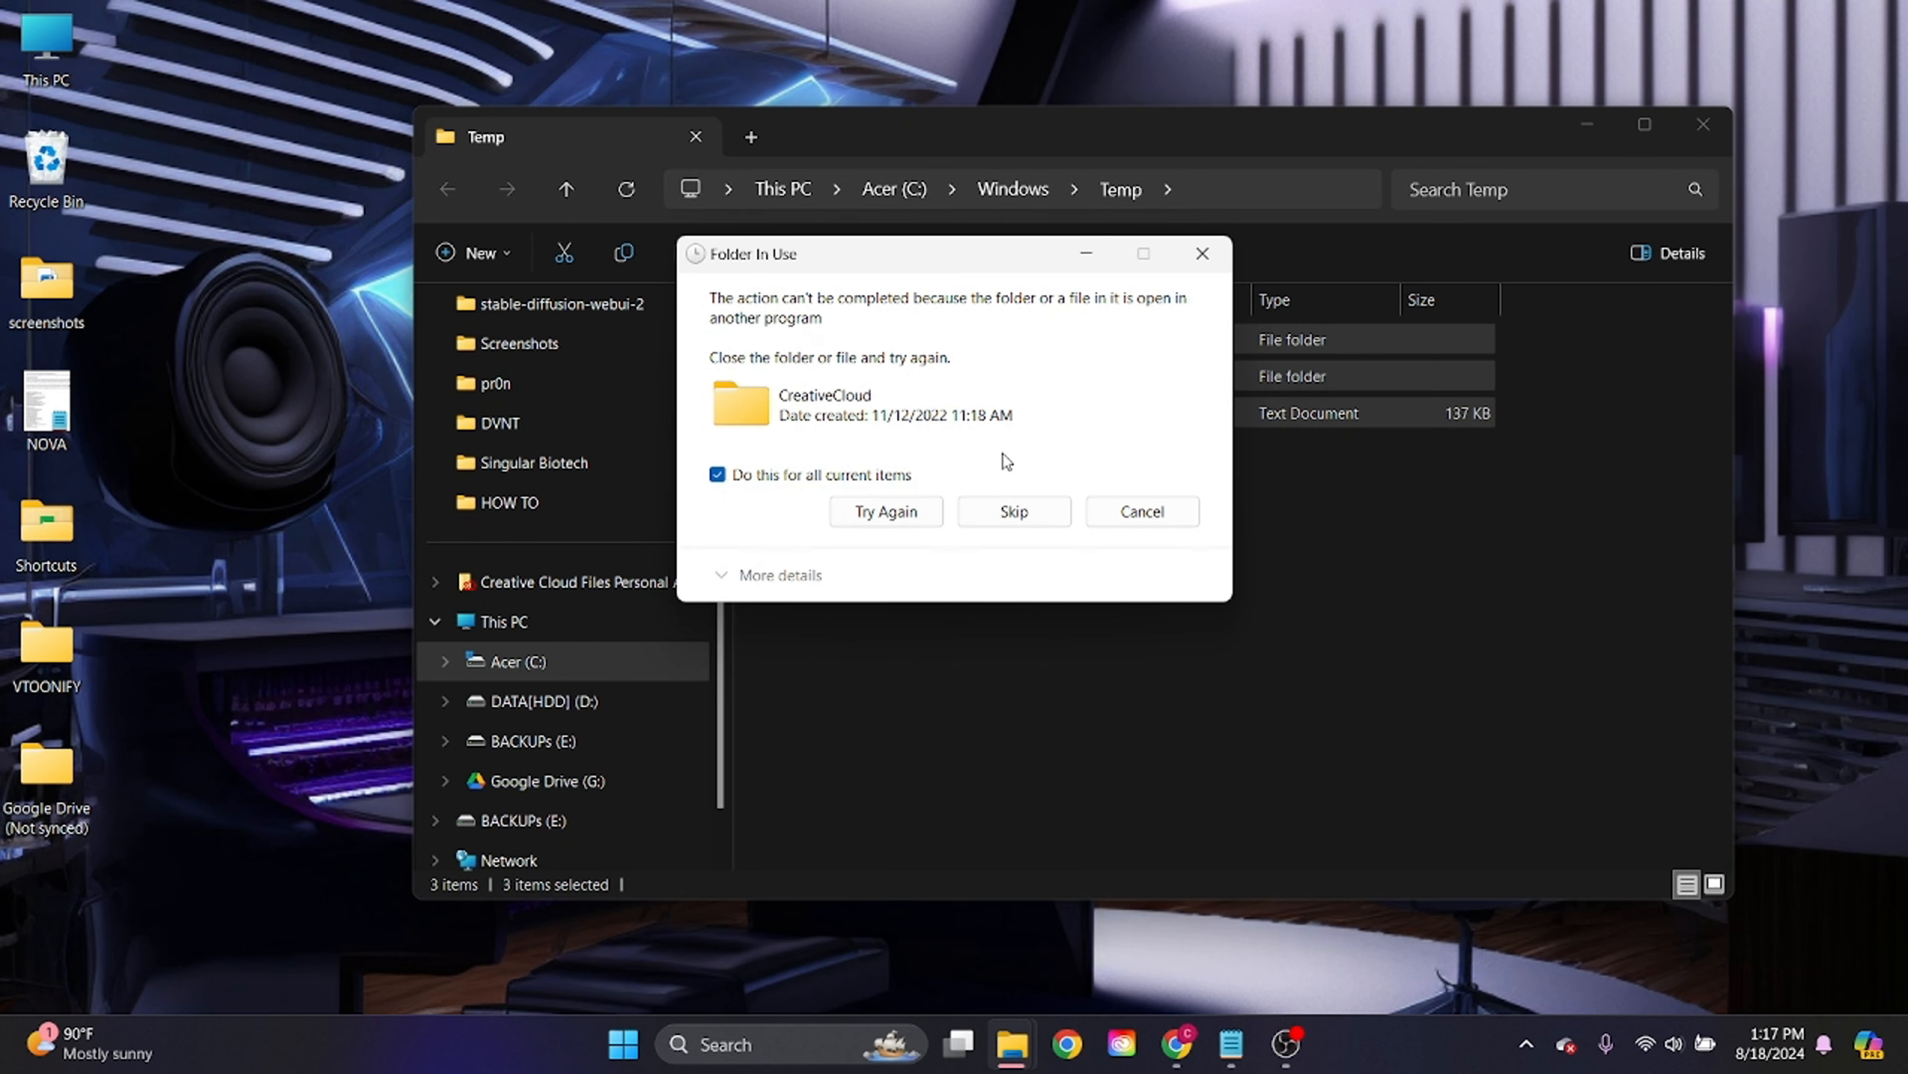
pyautogui.click(1018, 514)
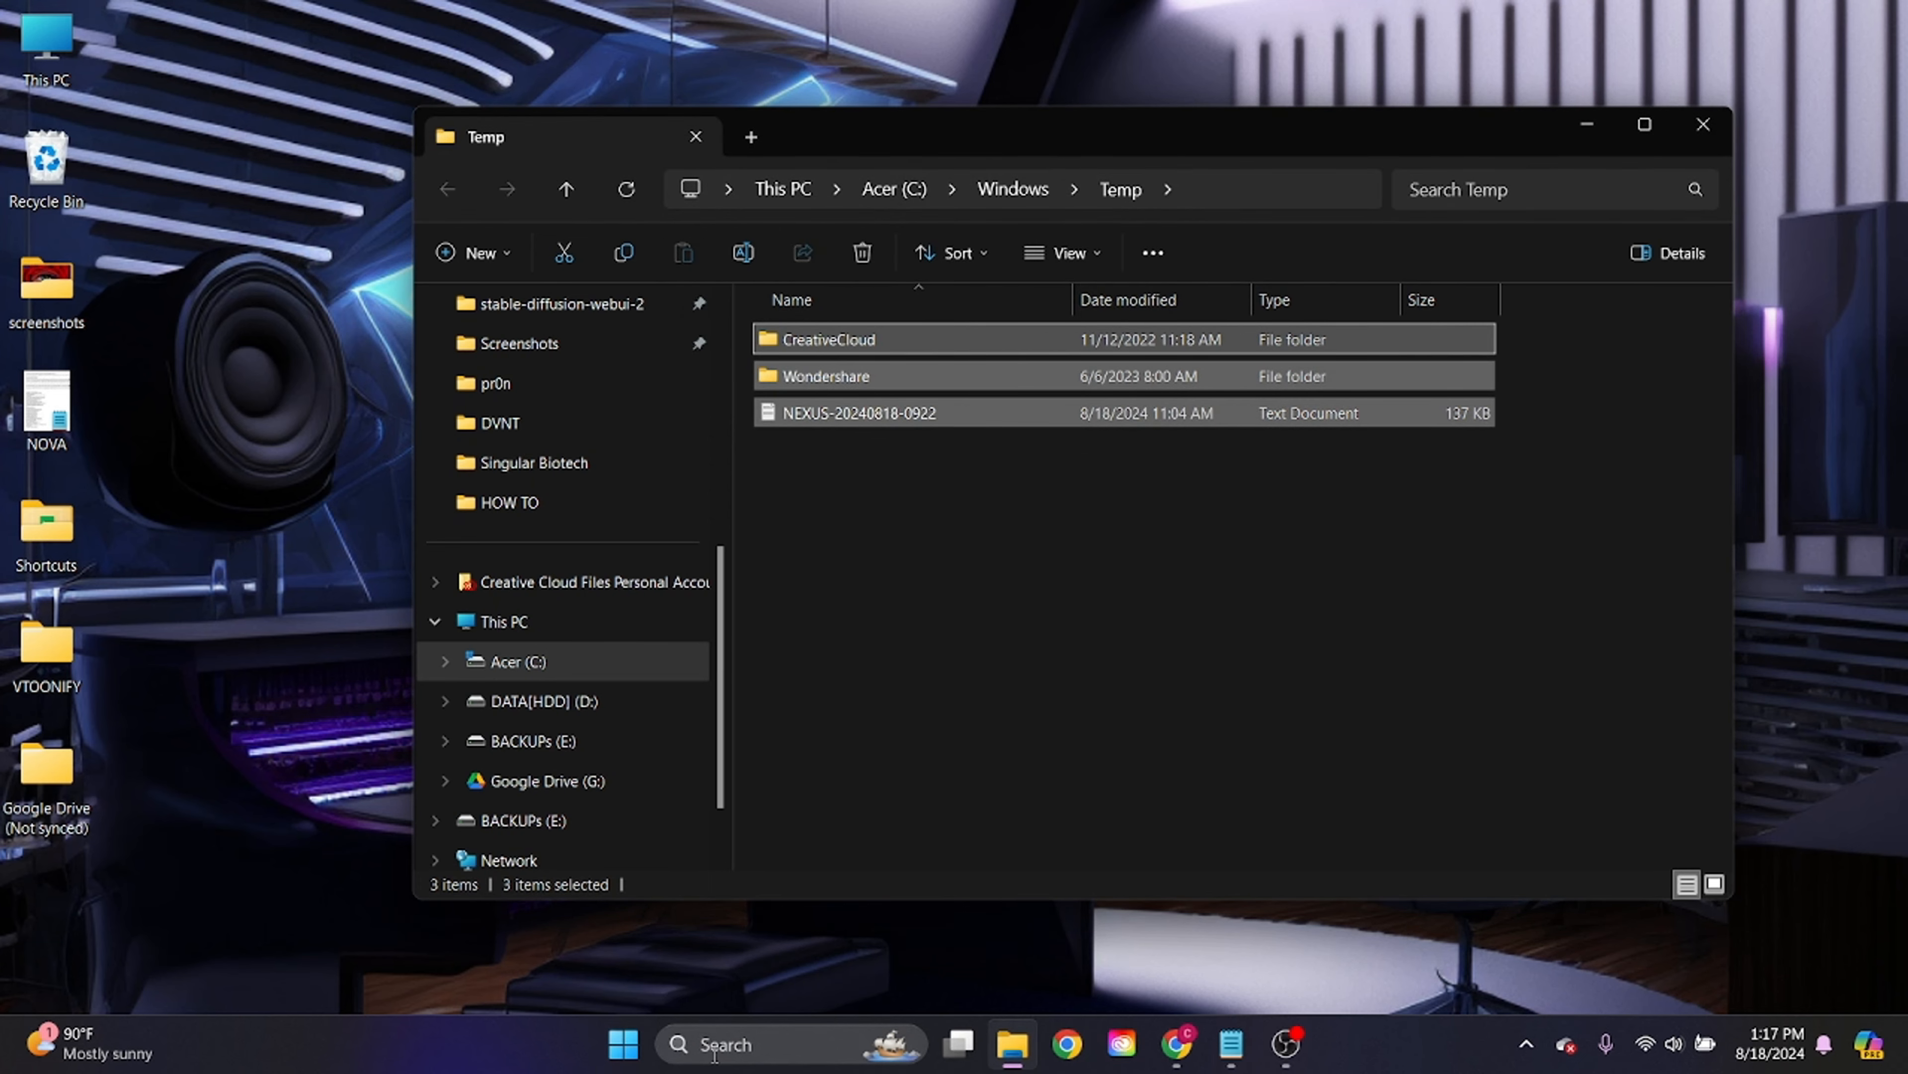
# Open the user profile's AppData\Local\Temp folder with the Run command %temp%
pyautogui.click(695, 1054)
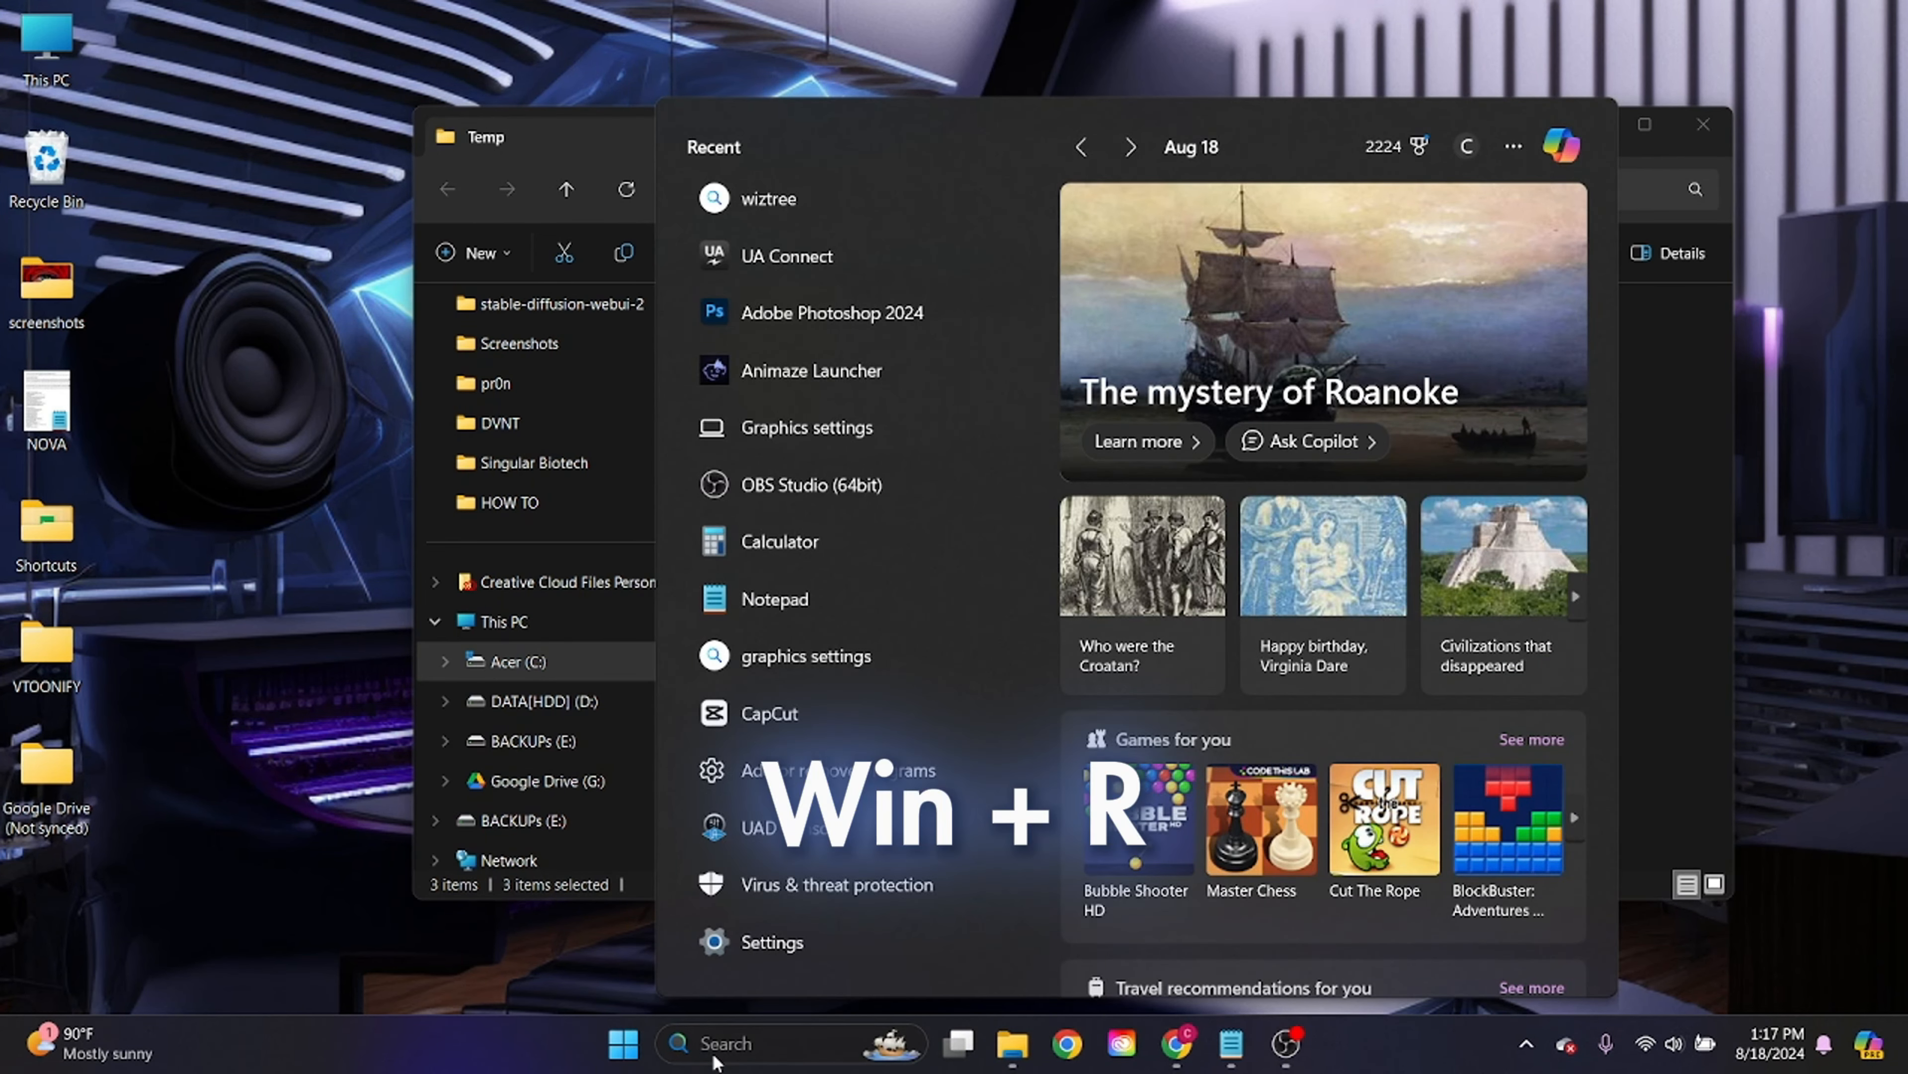
pyautogui.press('super+r')
pyautogui.click(104, 875)
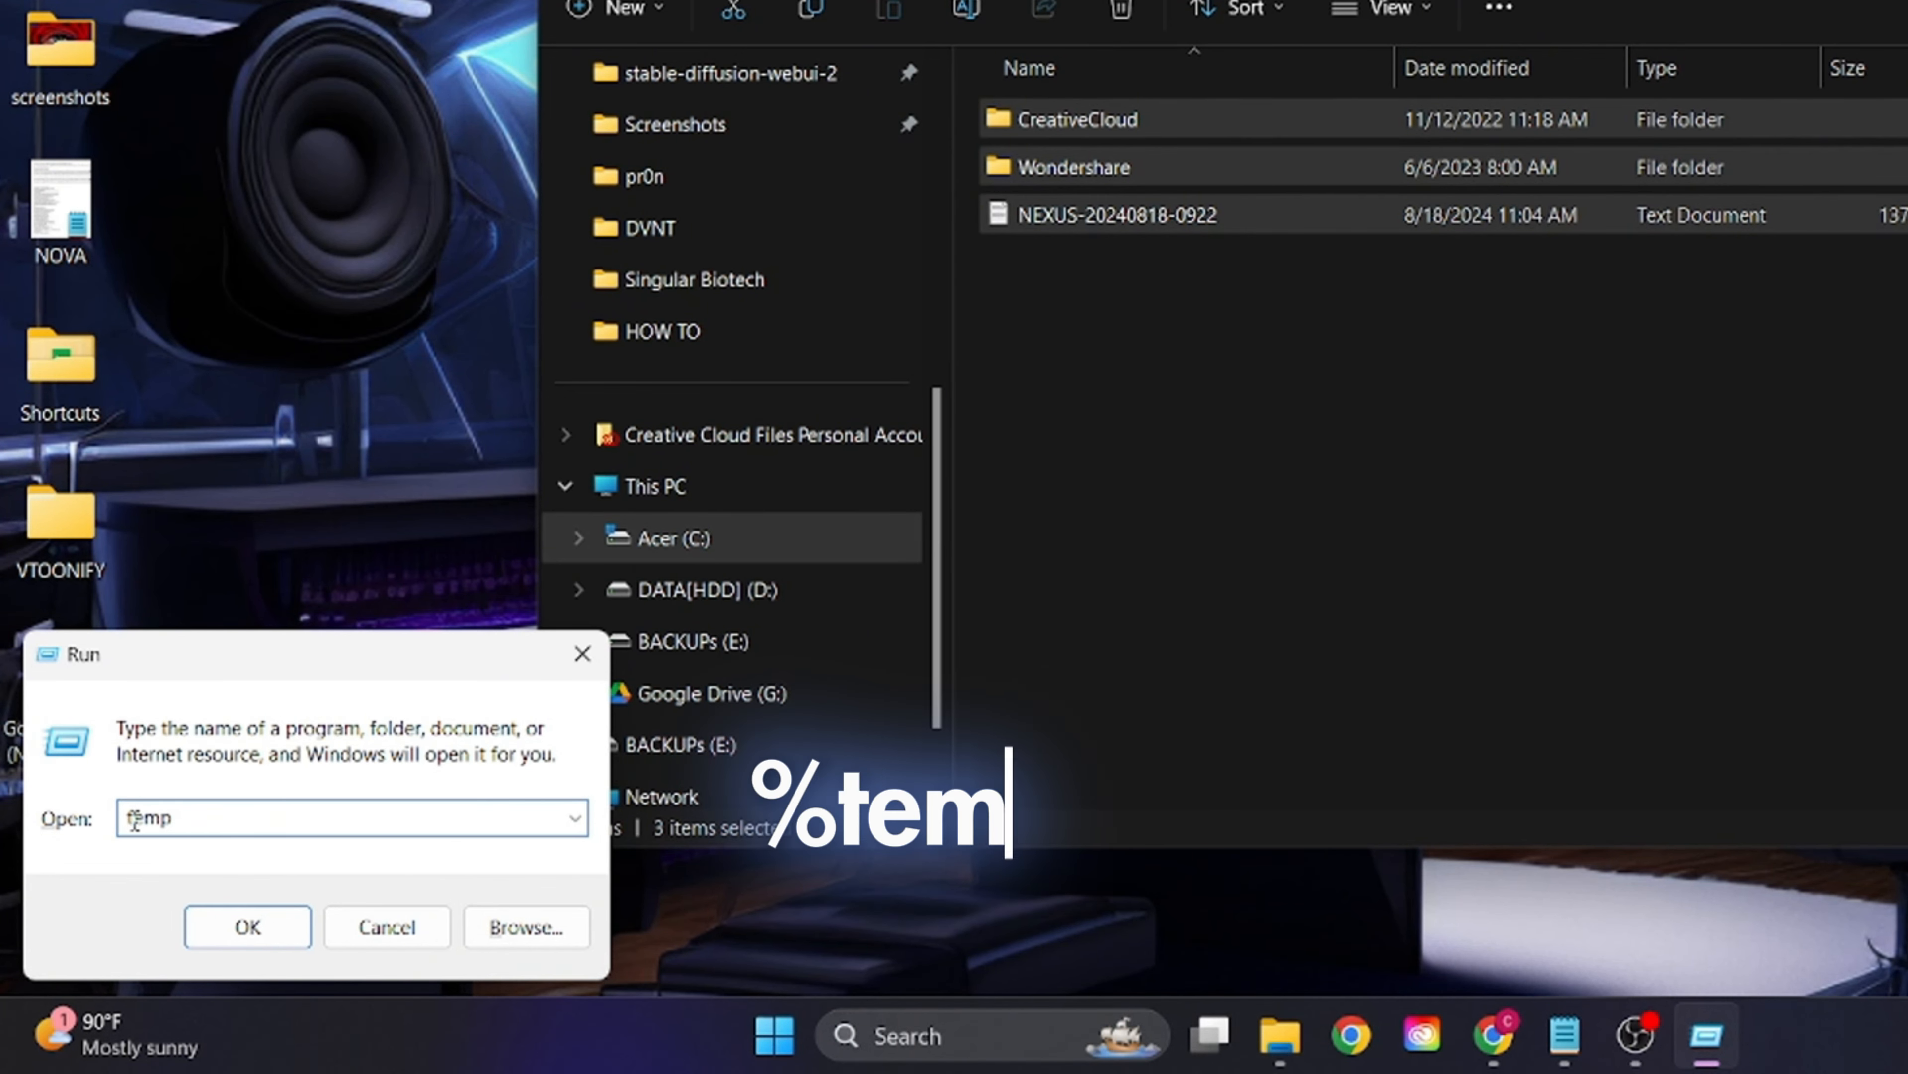
pyautogui.write('%')
pyautogui.press('Right')
pyautogui.press('Right')
pyautogui.write('%')
pyautogui.press('Return')
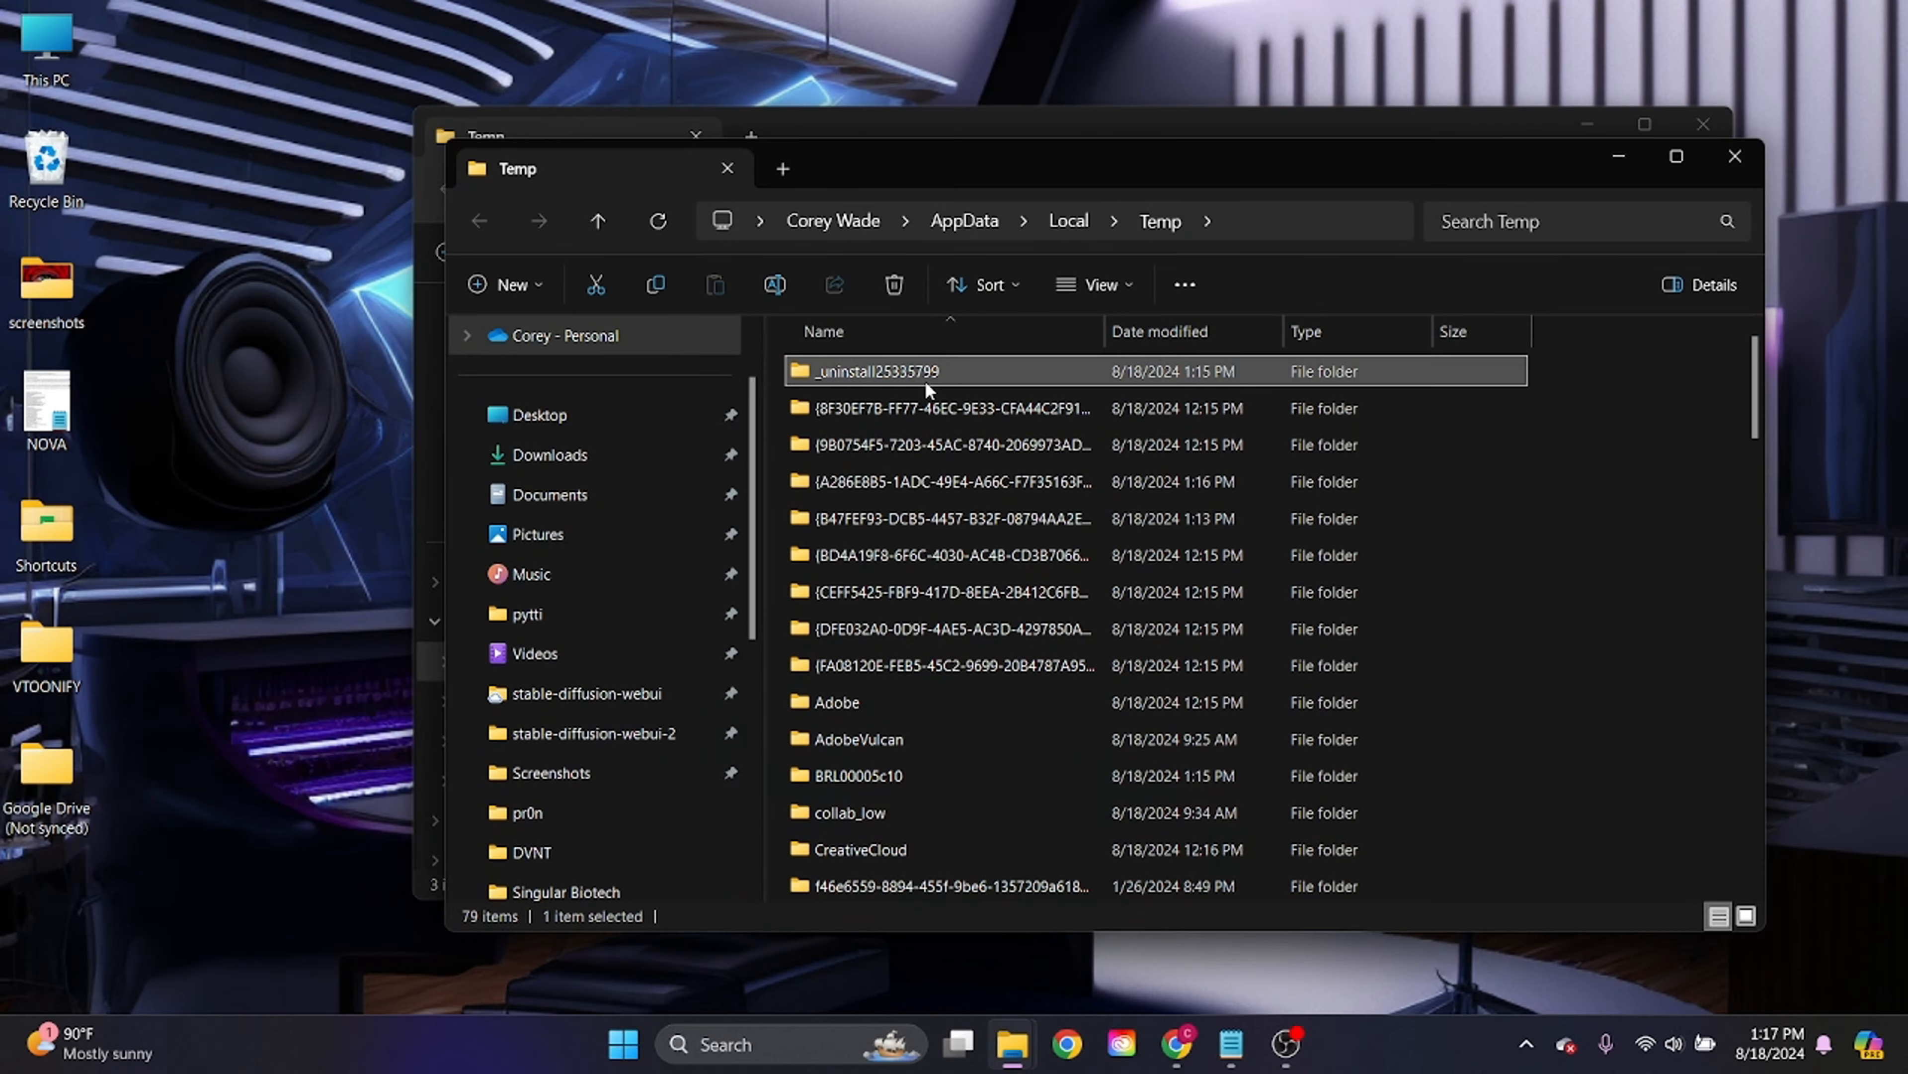
# Delete all files and folders in the AppData\Local\Temp folder, skipping all items that are in use
pyautogui.hotkey('ctrl', 'a')
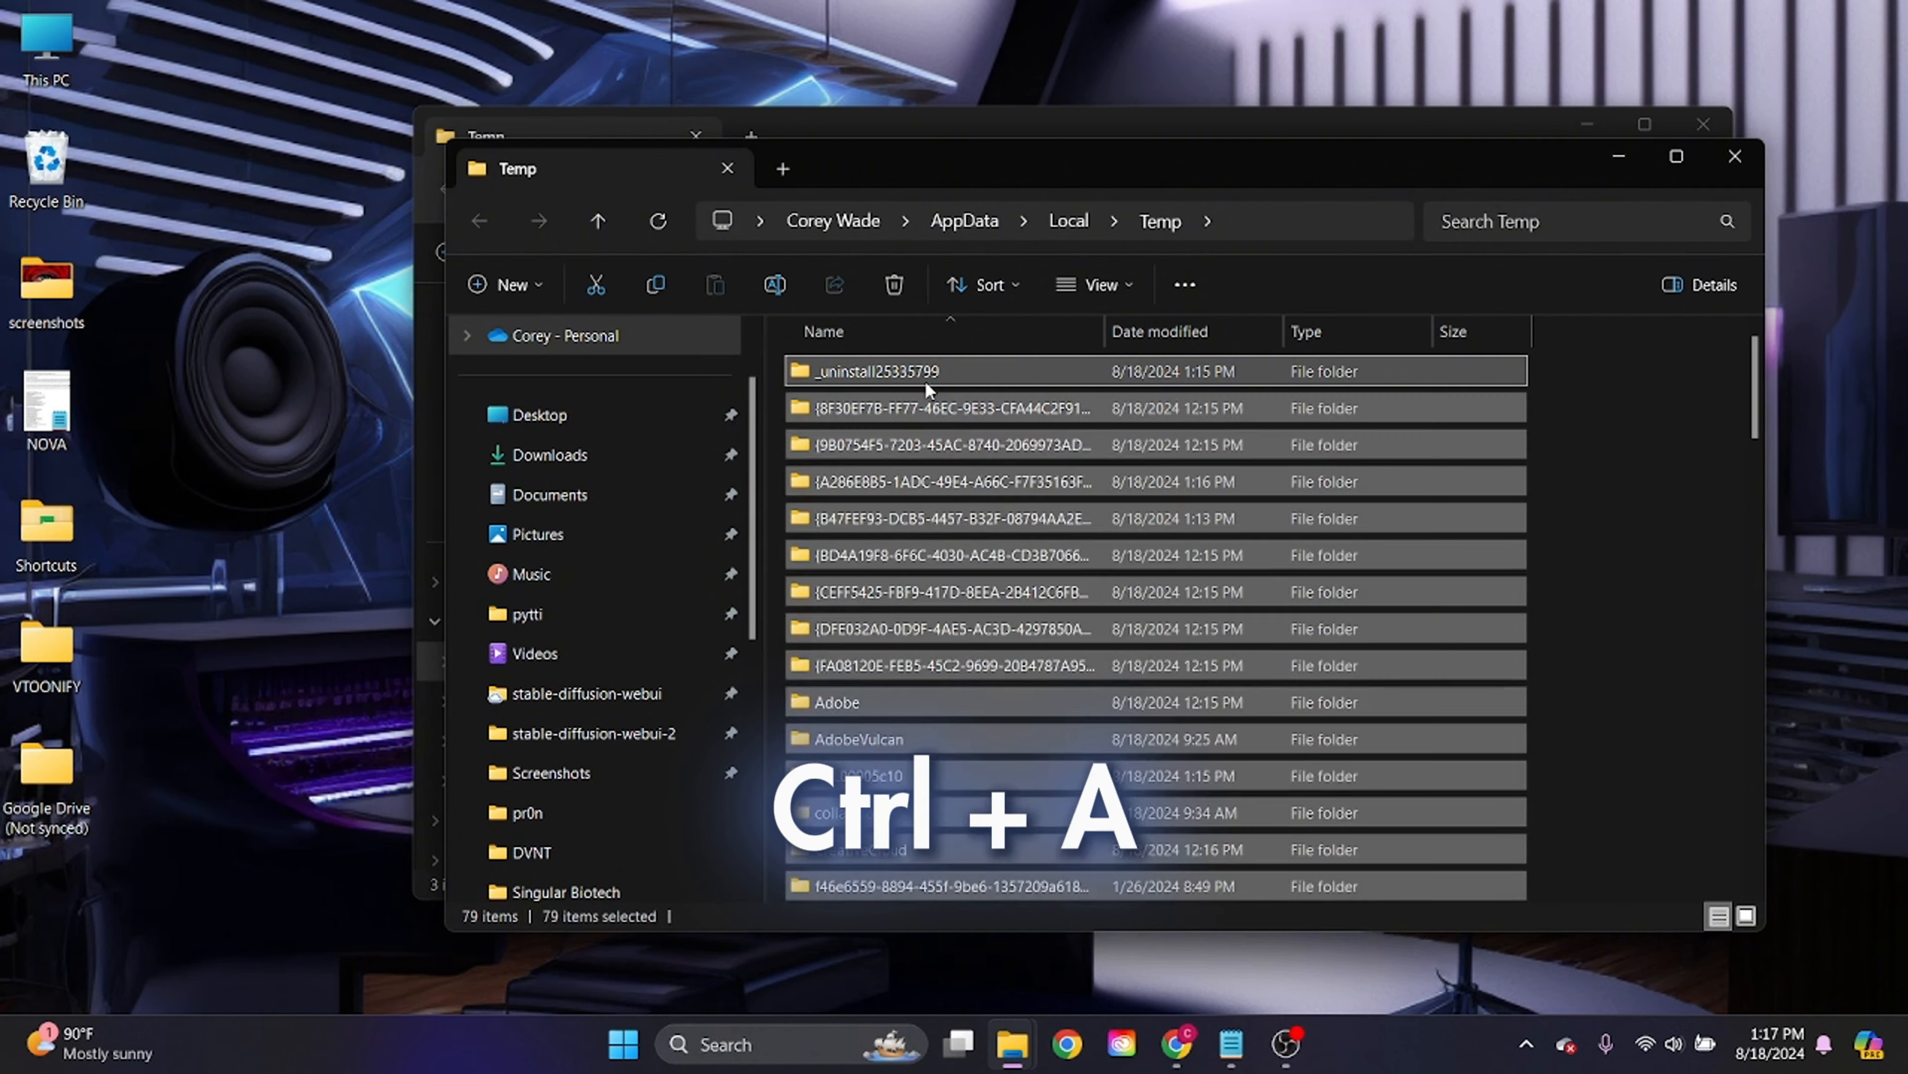
pyautogui.hotkey('ctrl', 'd')
pyautogui.press('Return')
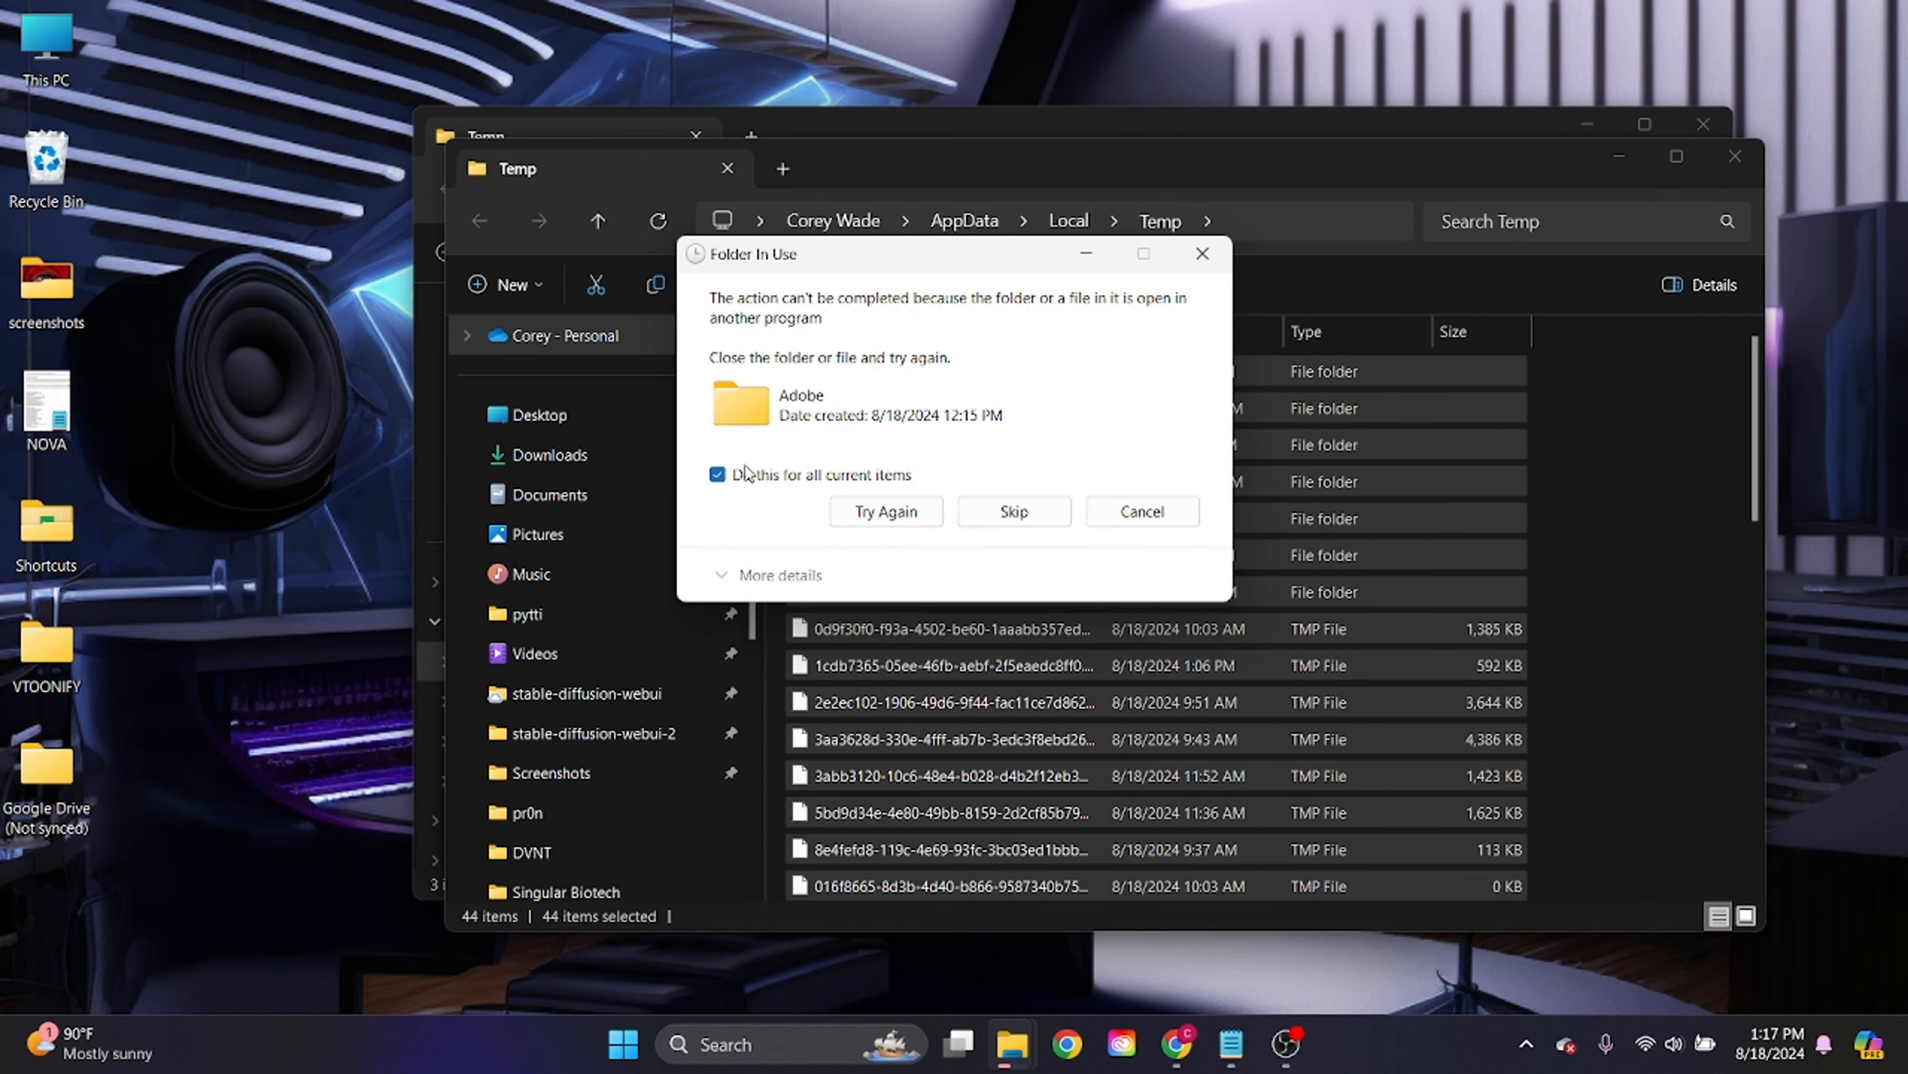
pyautogui.click(1013, 512)
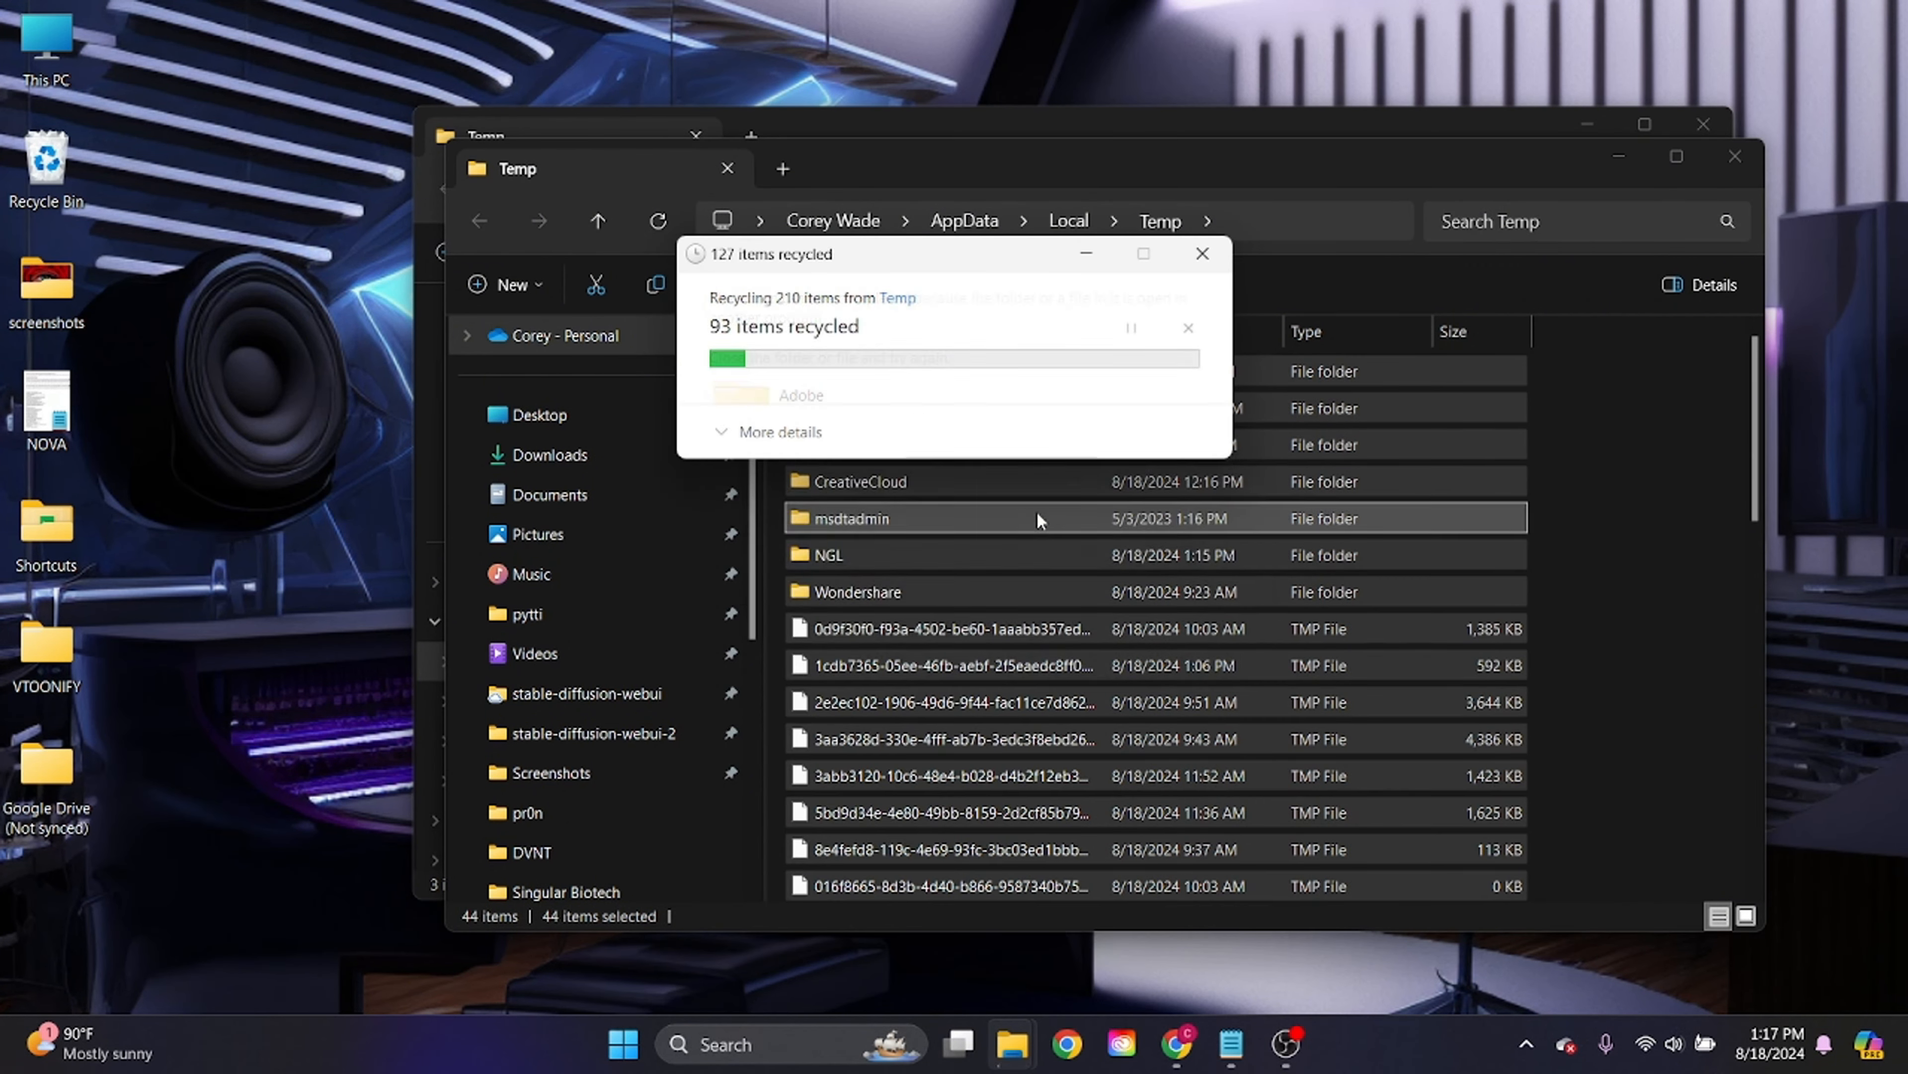
# Open the Windows Prefetch folder with the Run command prefetch and grant permanent access to it
pyautogui.click(722, 1045)
pyautogui.press('super+r')
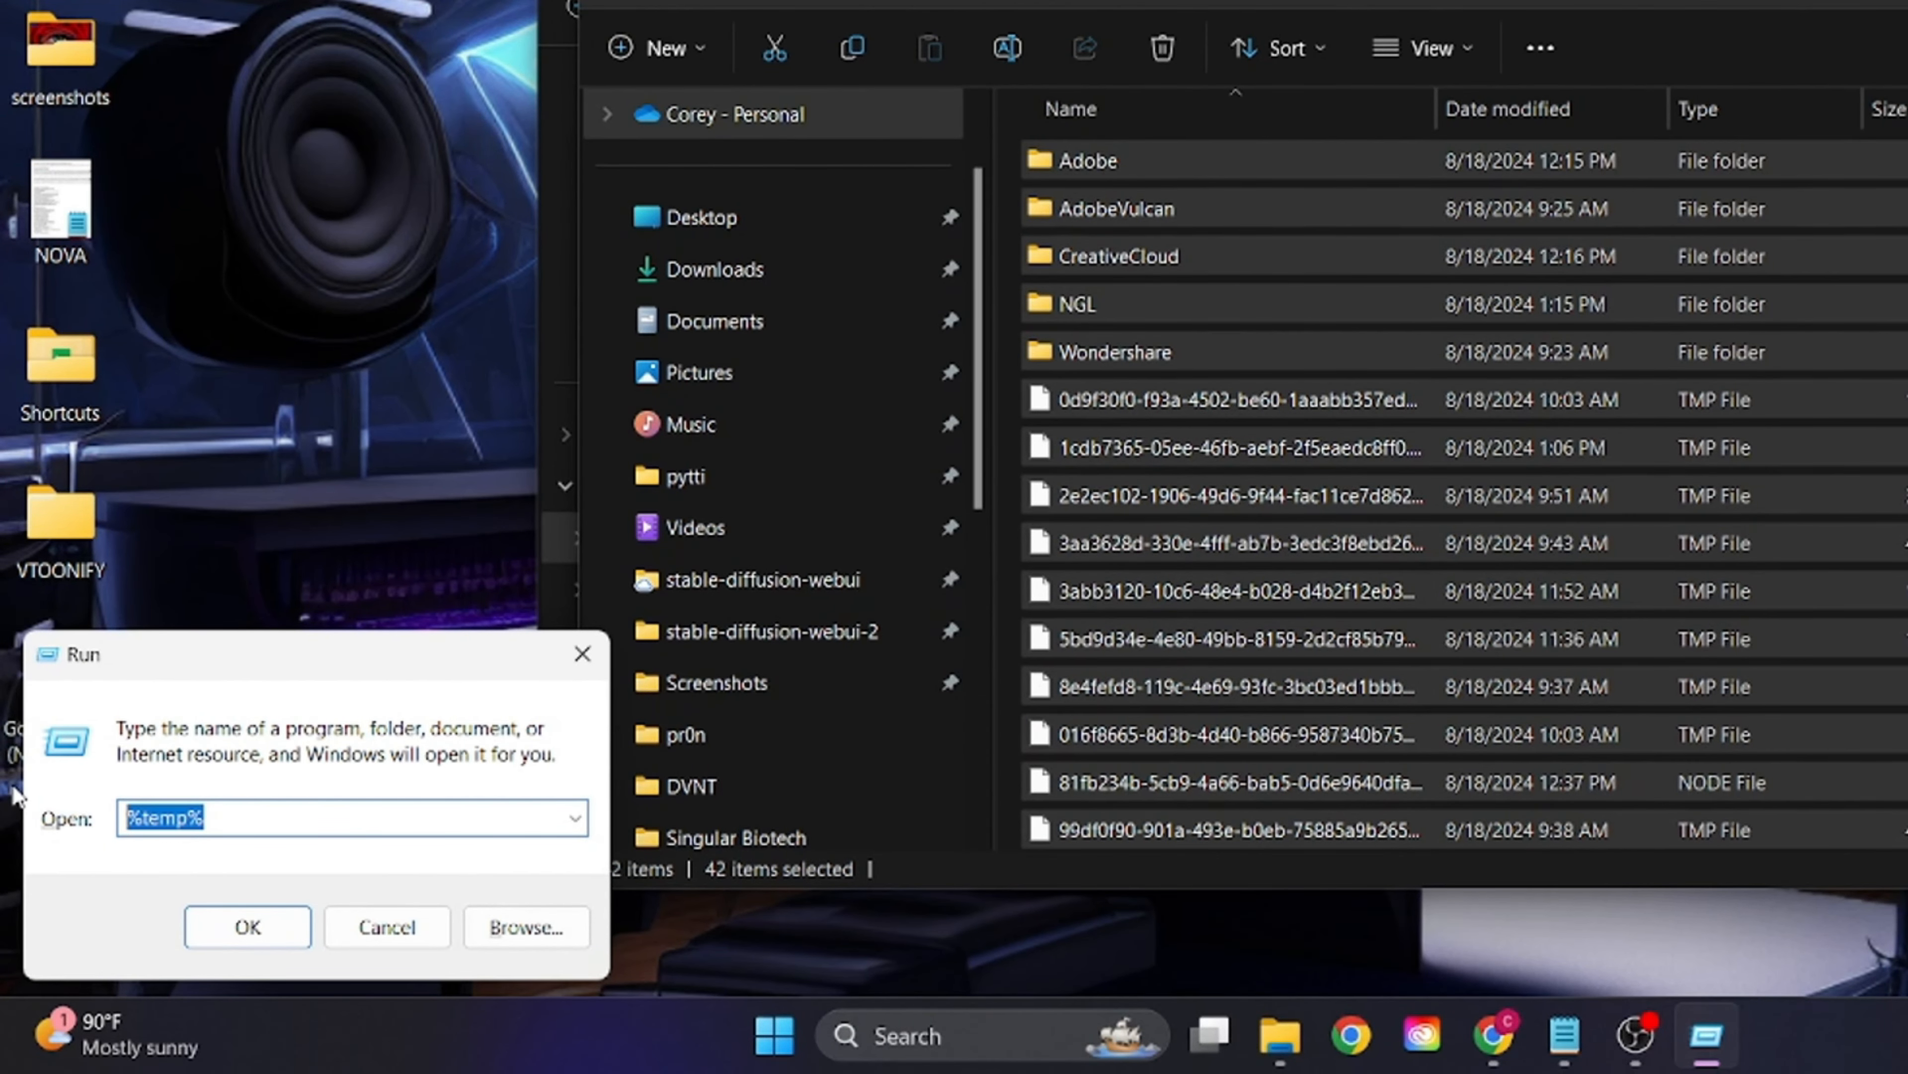
pyautogui.write('prefetch')
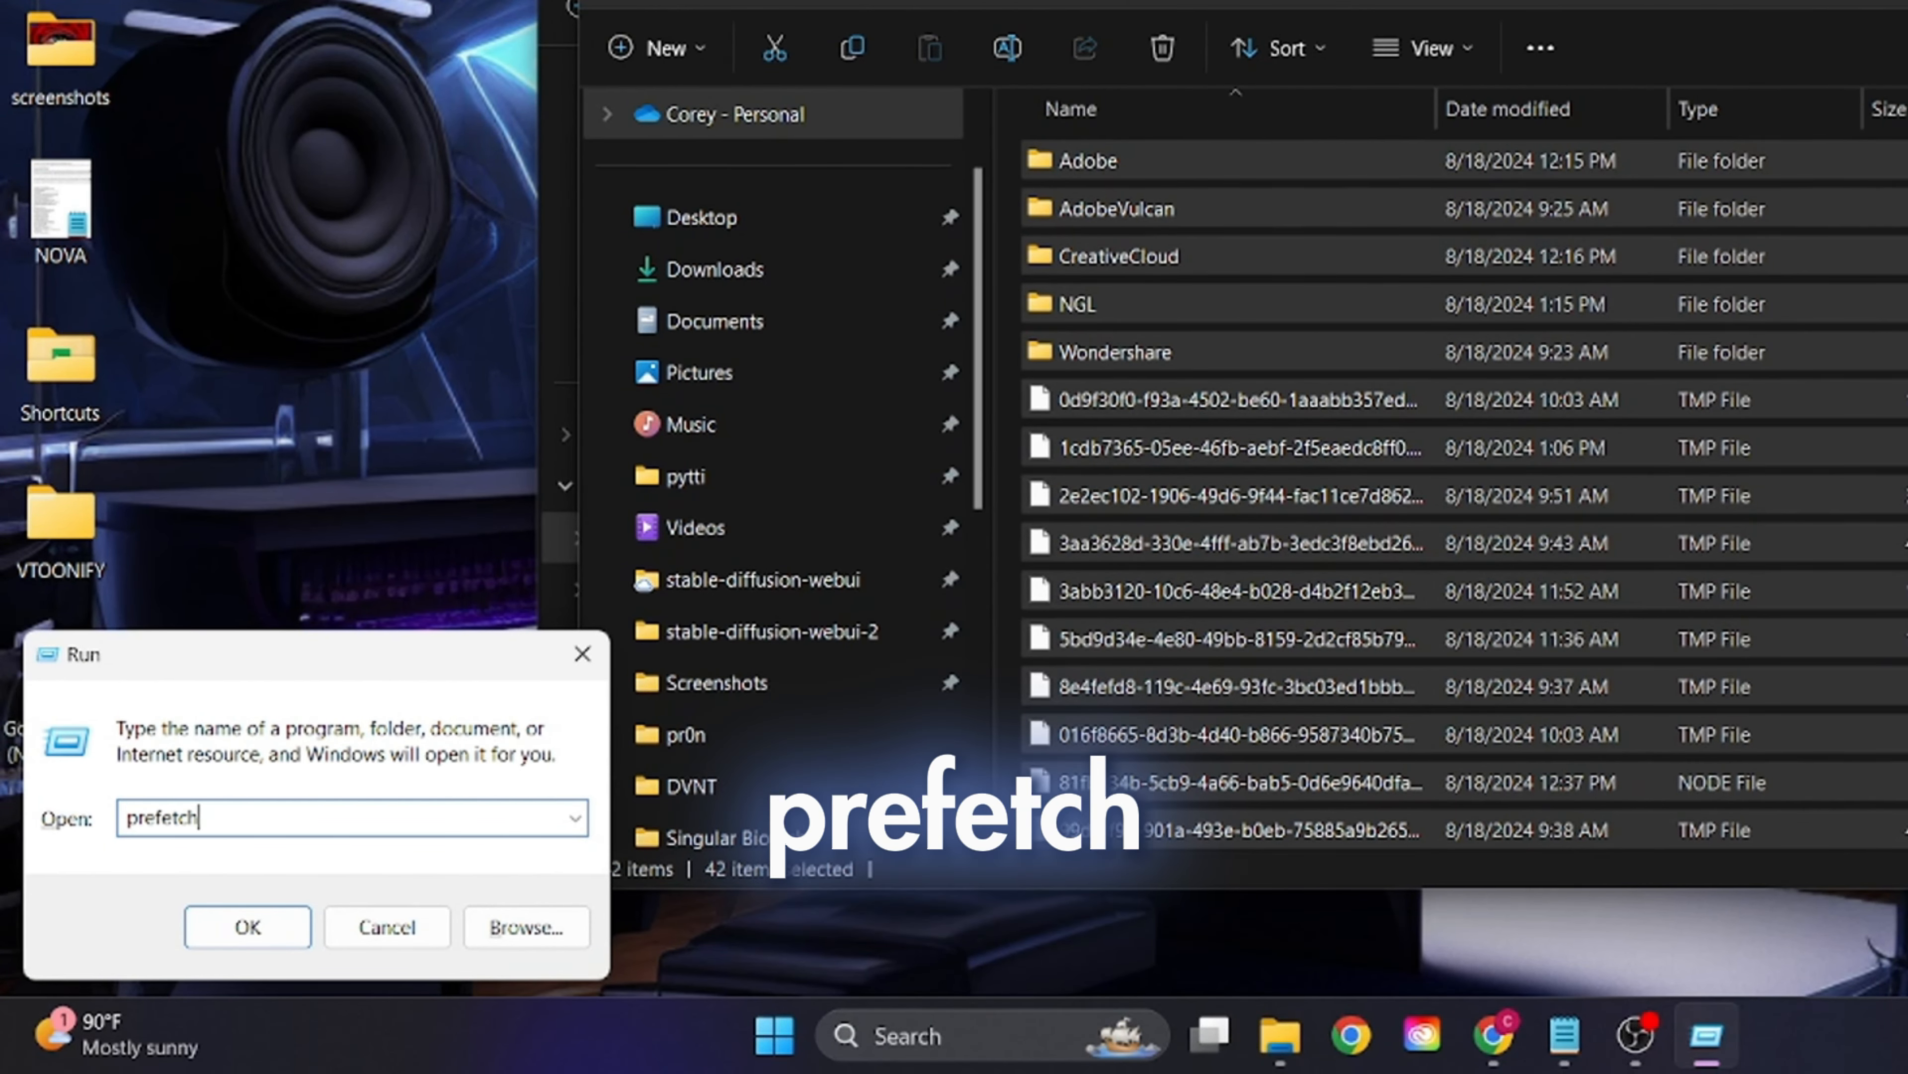
pyautogui.press('Return')
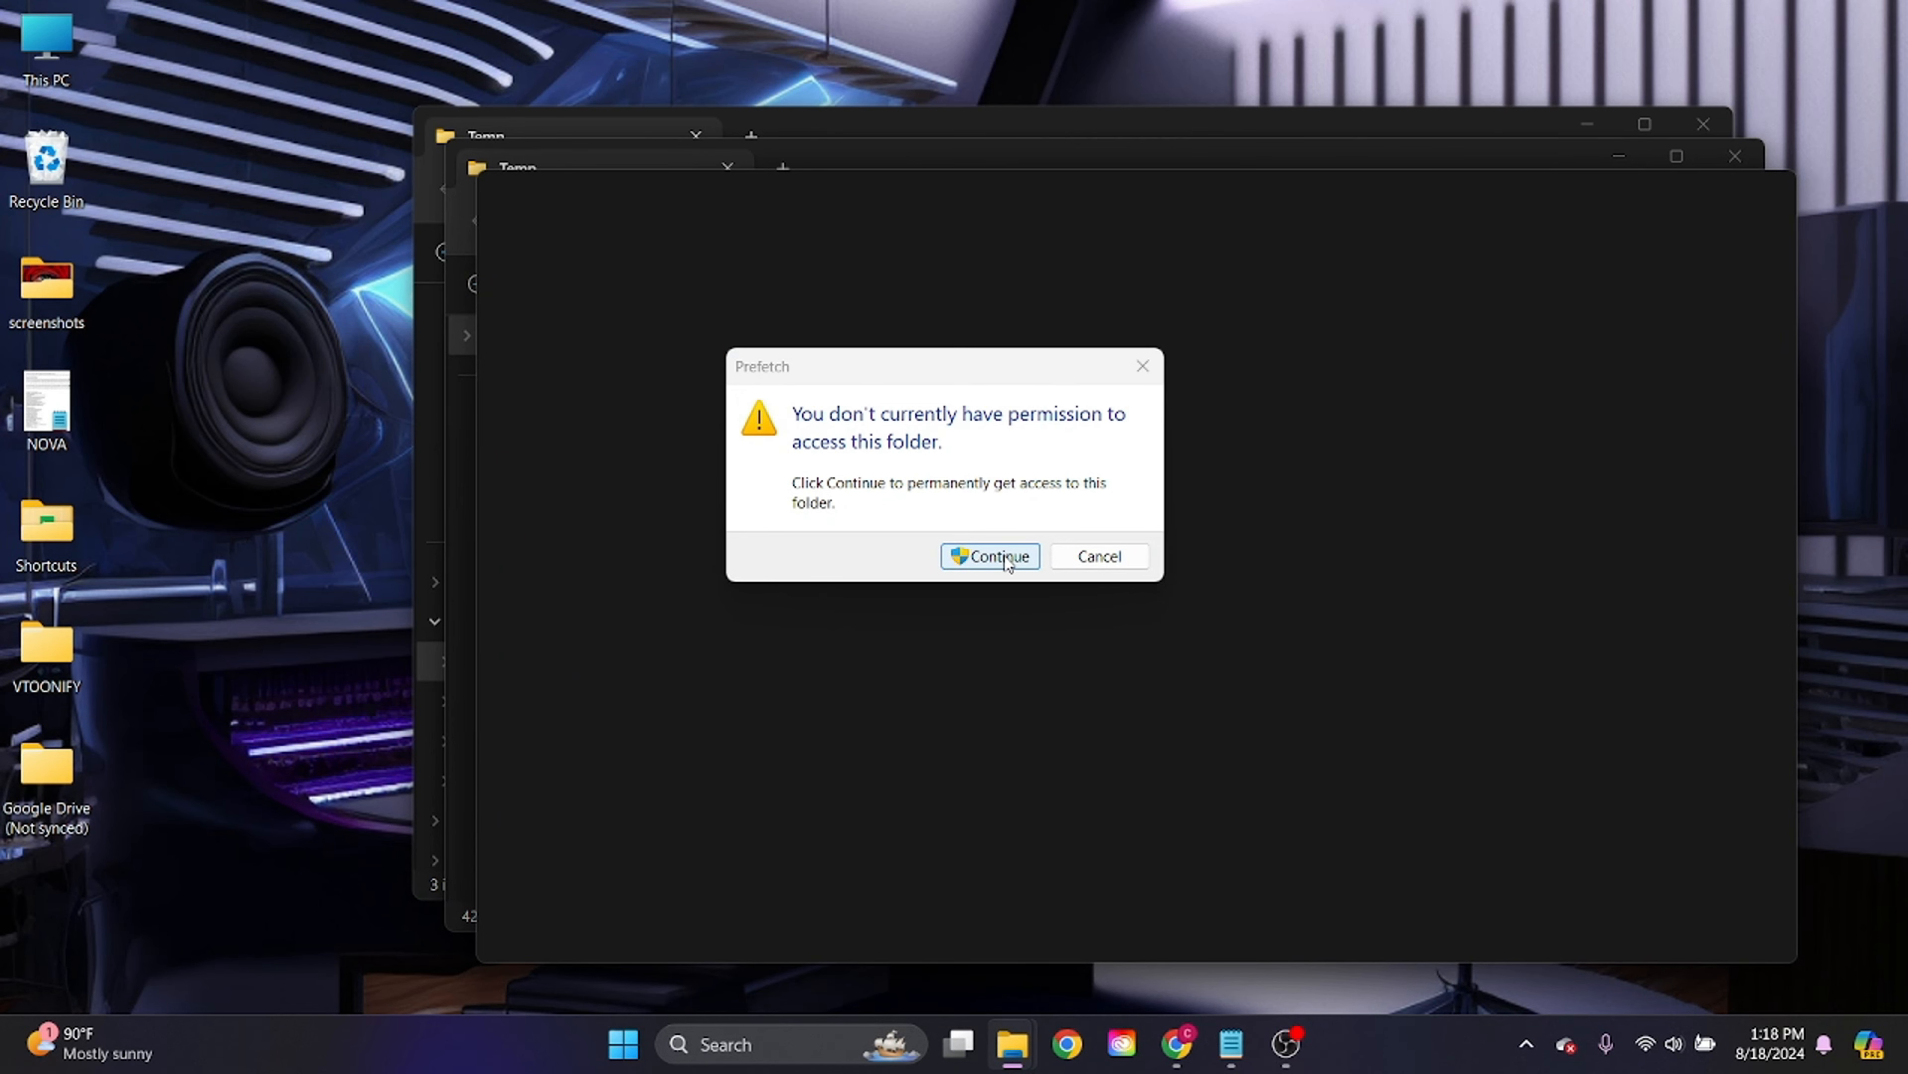
pyautogui.click(1004, 557)
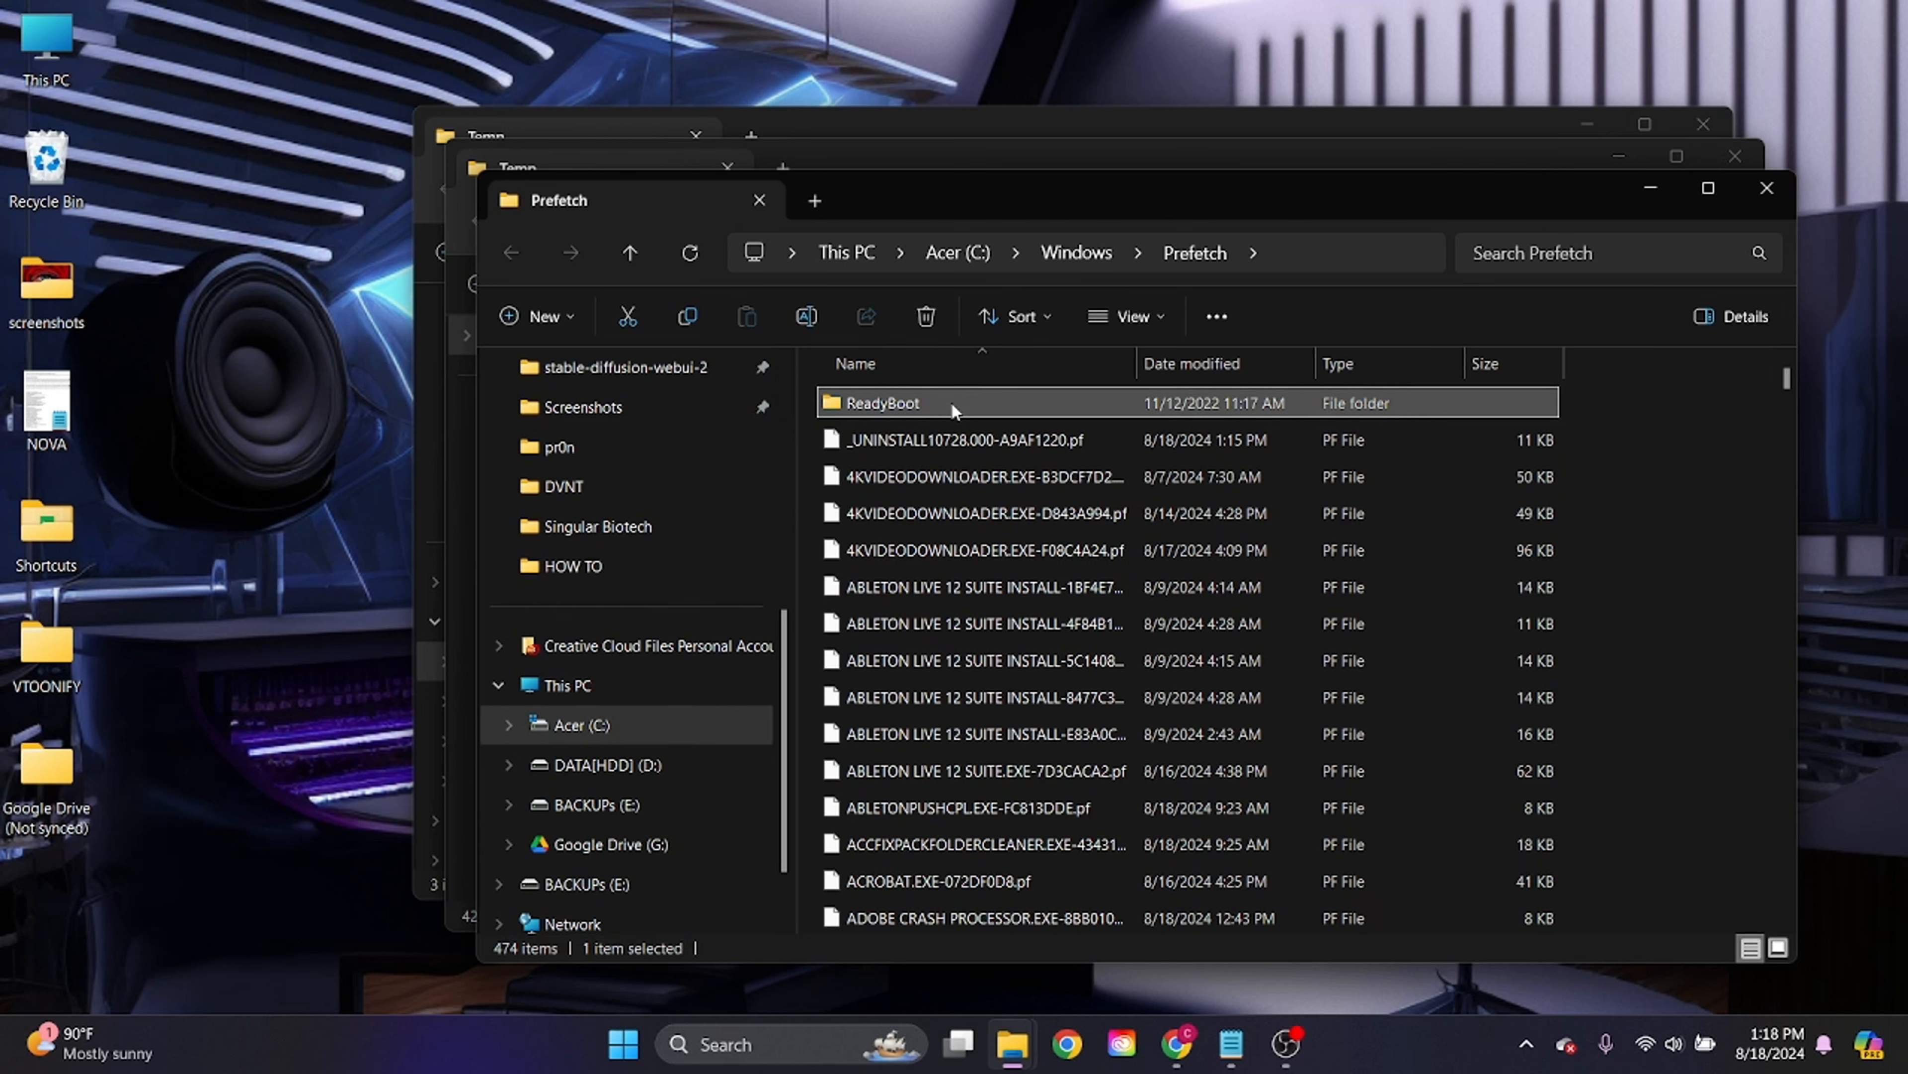
# Delete all contents of the Prefetch folder, skipping every file that is in use
pyautogui.hotkey('ctrl', 'a')
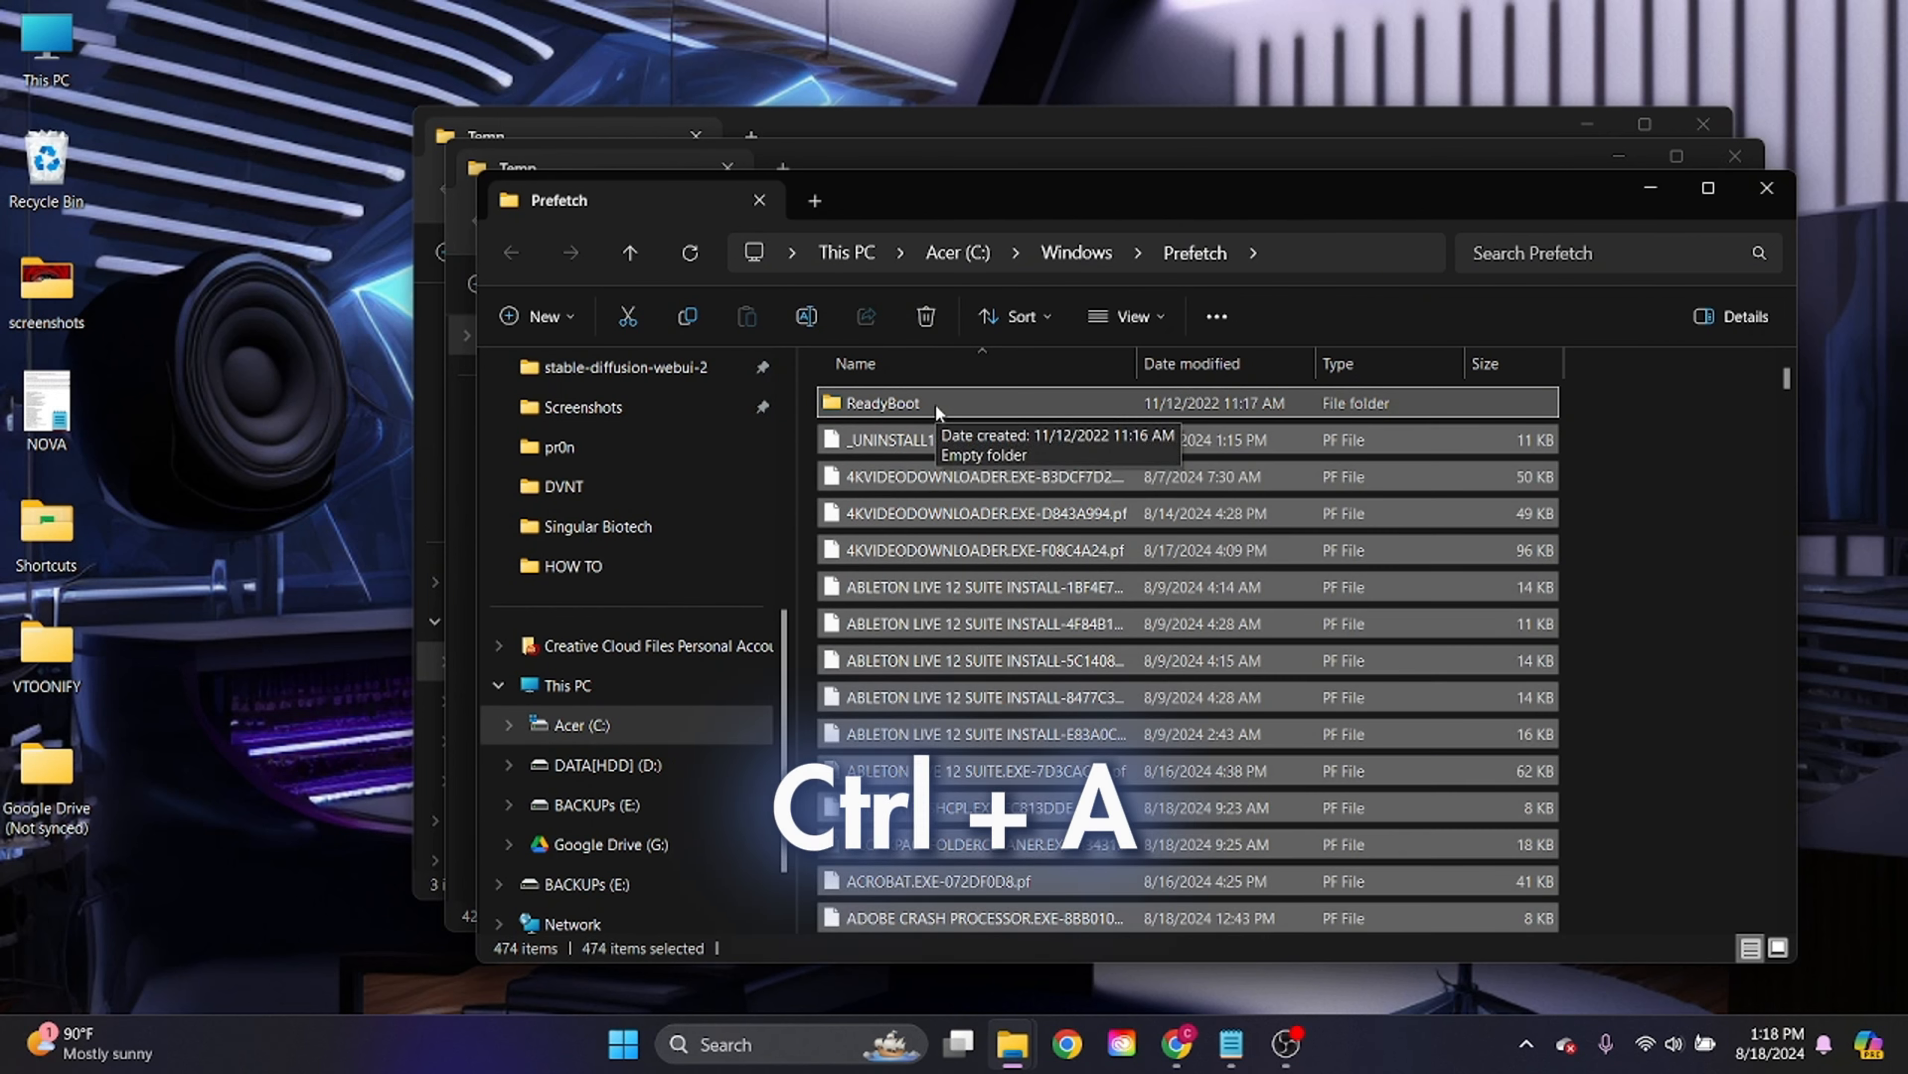
pyautogui.hotkey('ctrl', 'd')
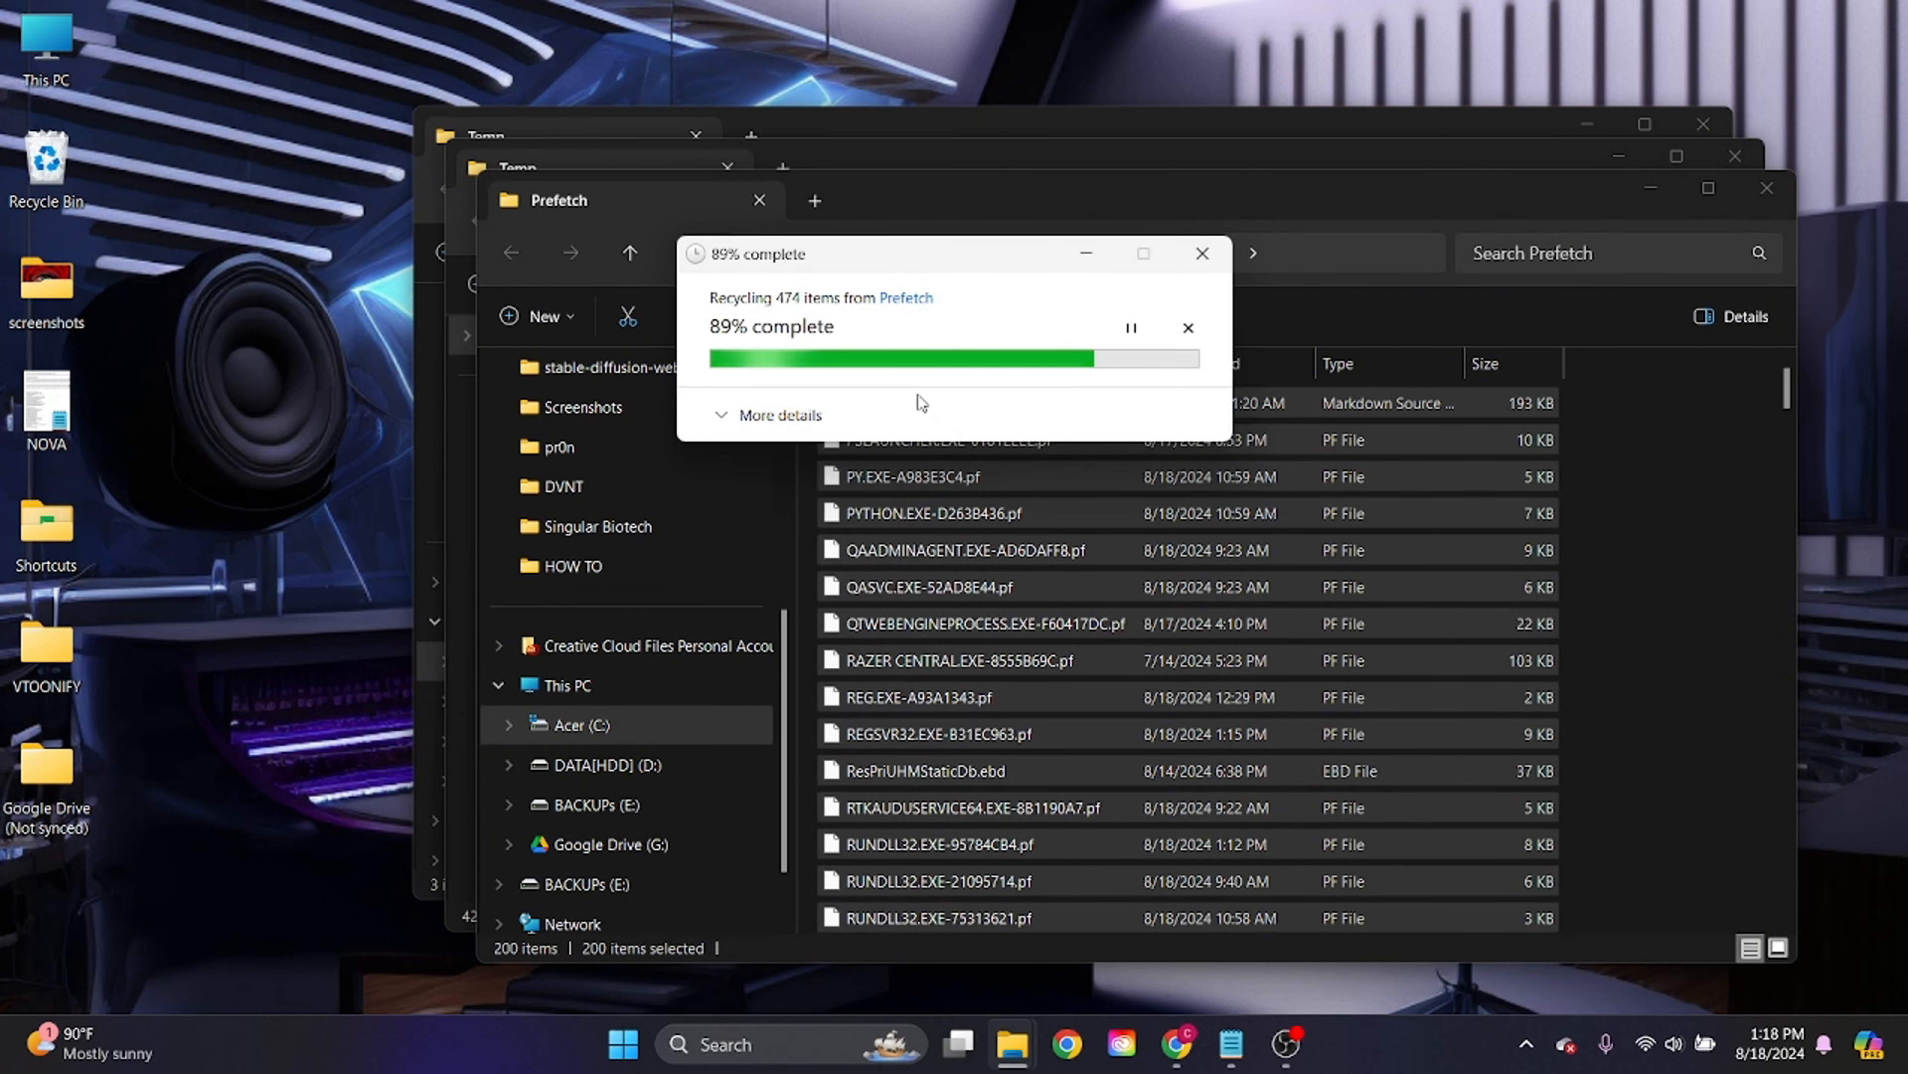
pyautogui.click(717, 471)
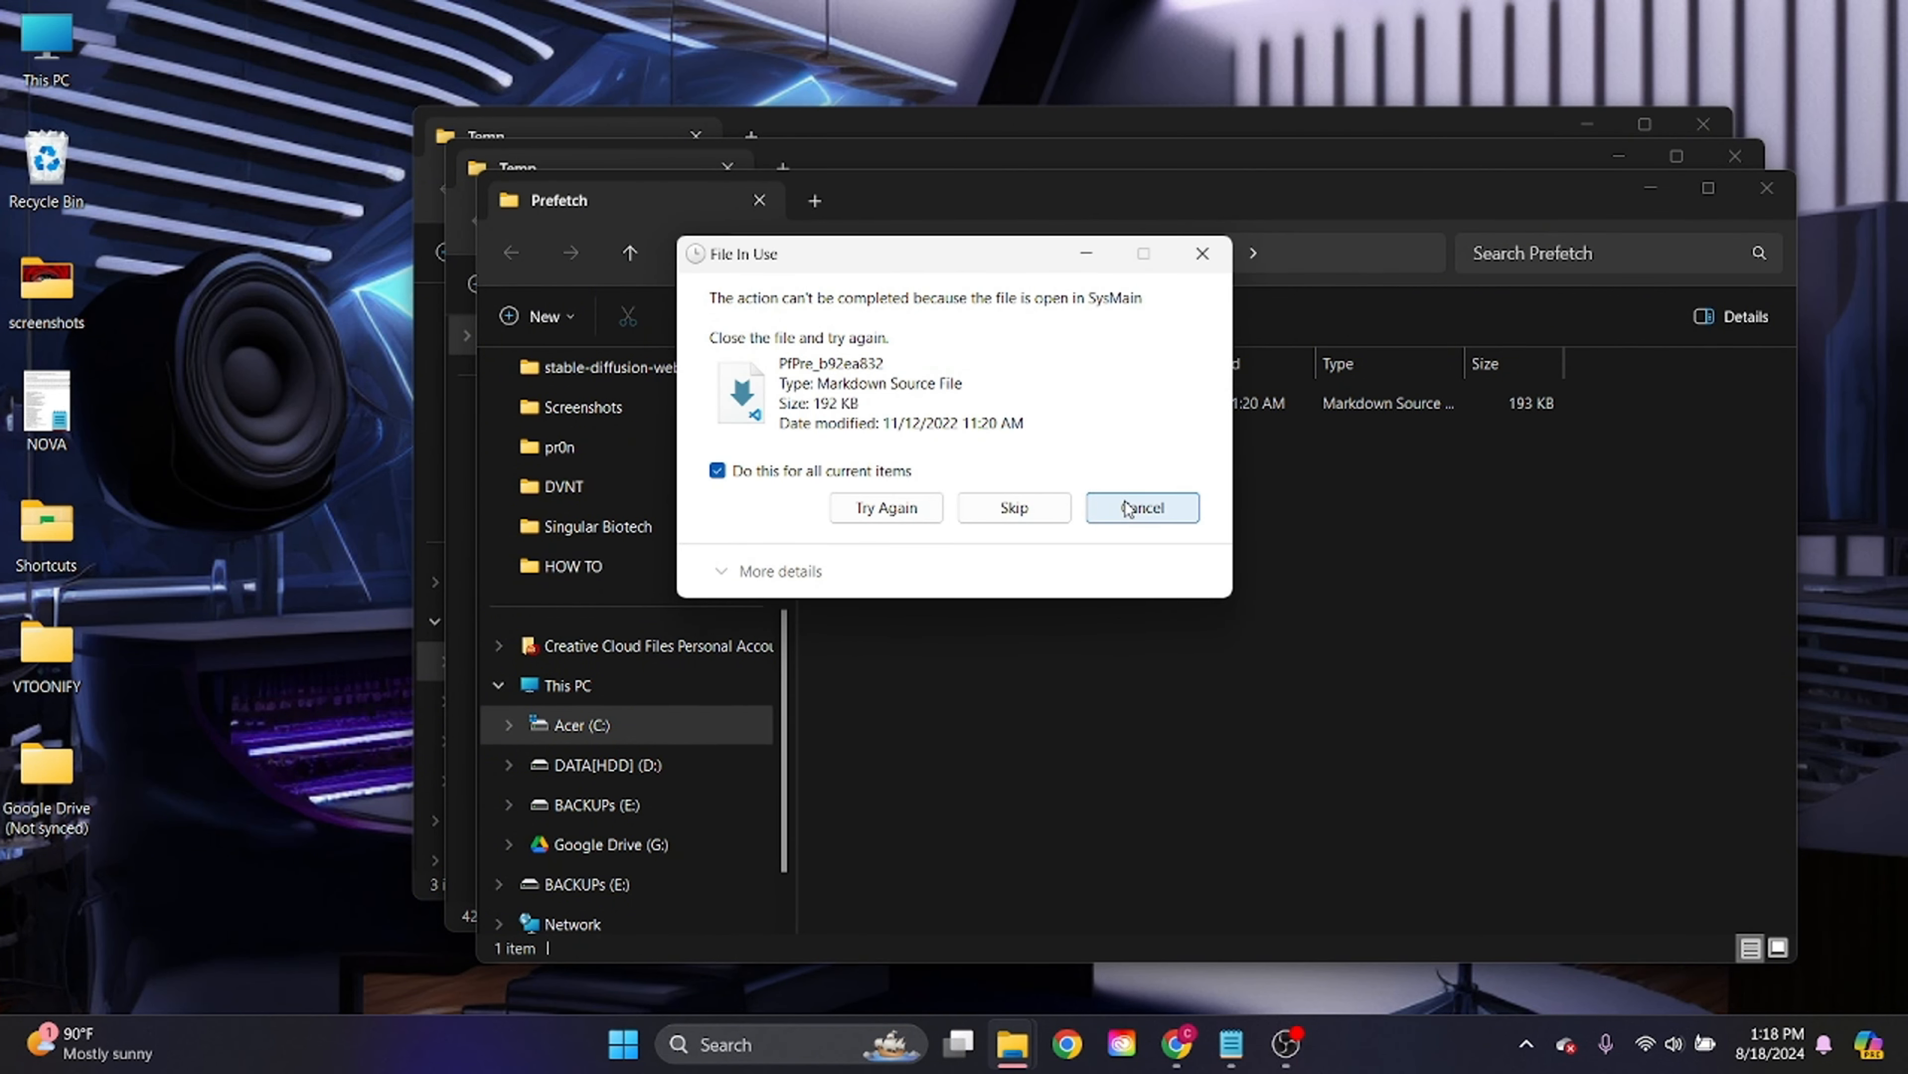
pyautogui.click(1030, 510)
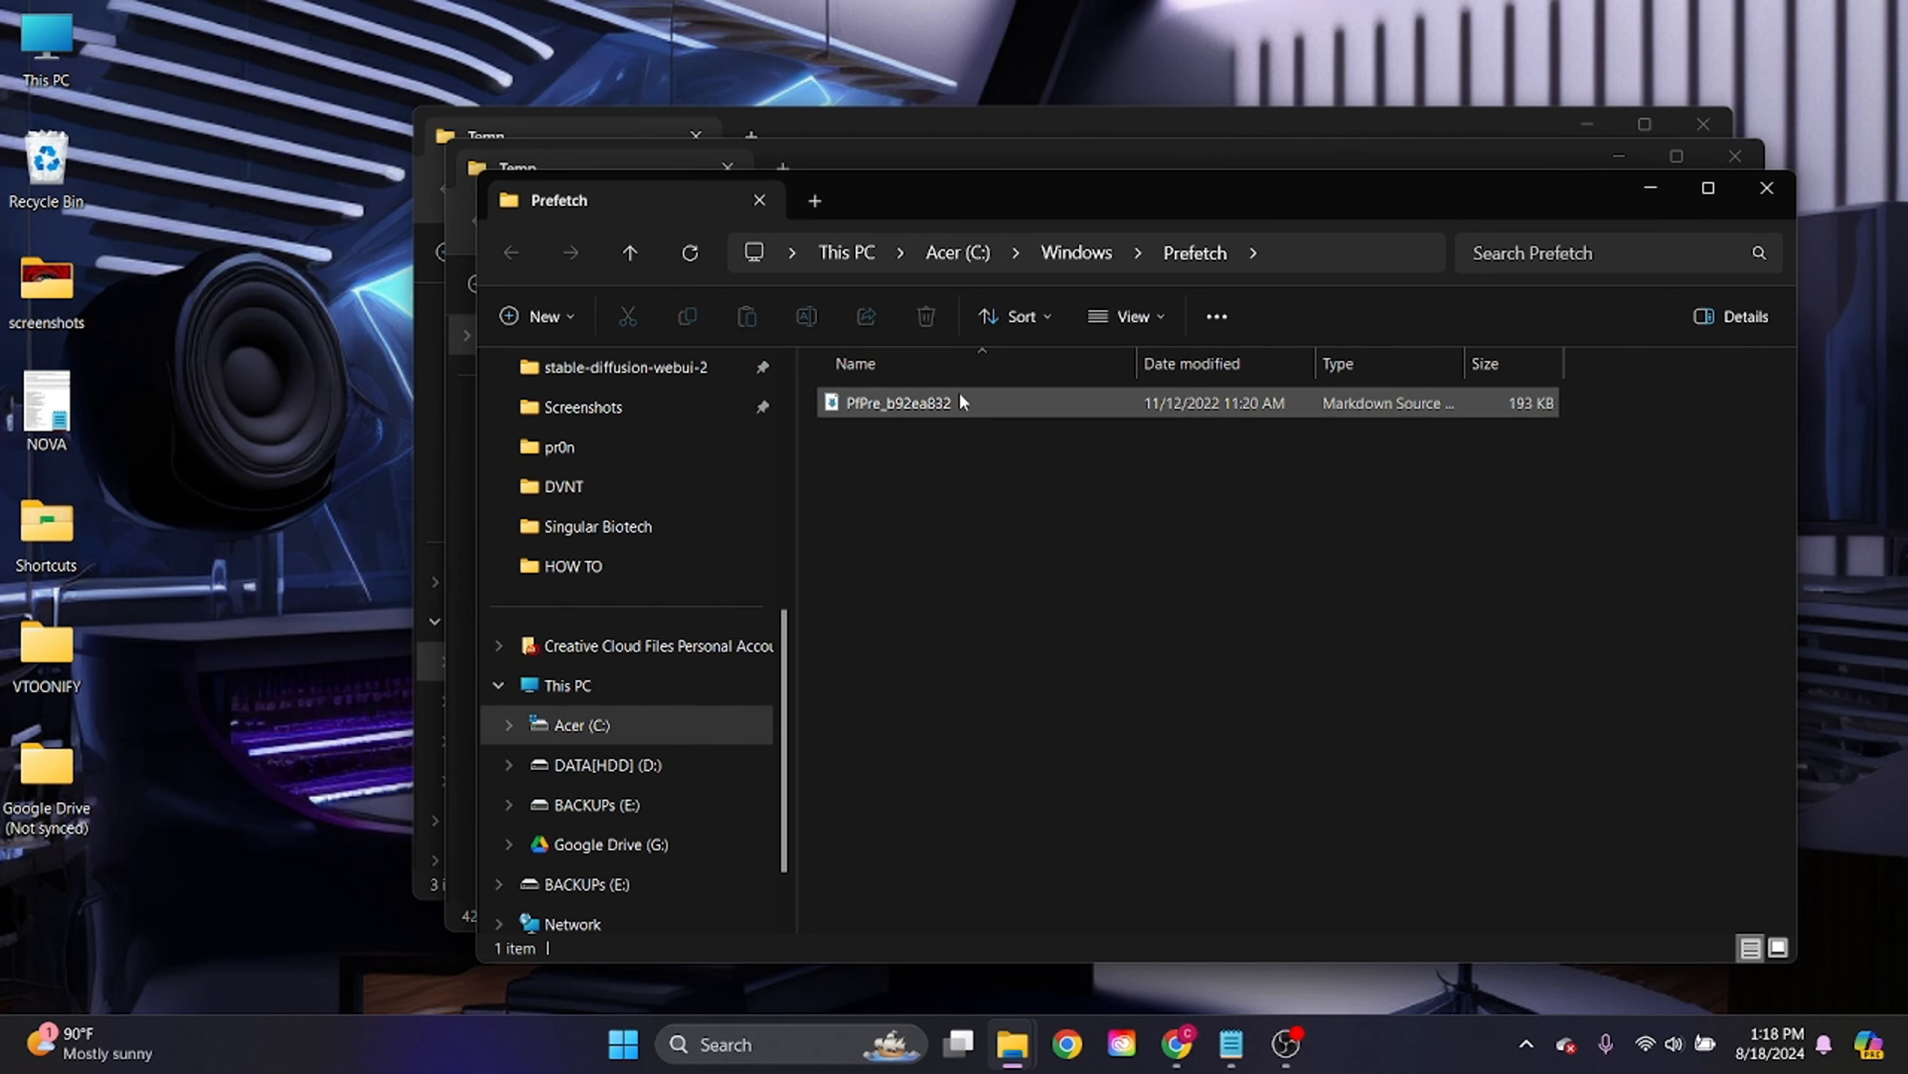
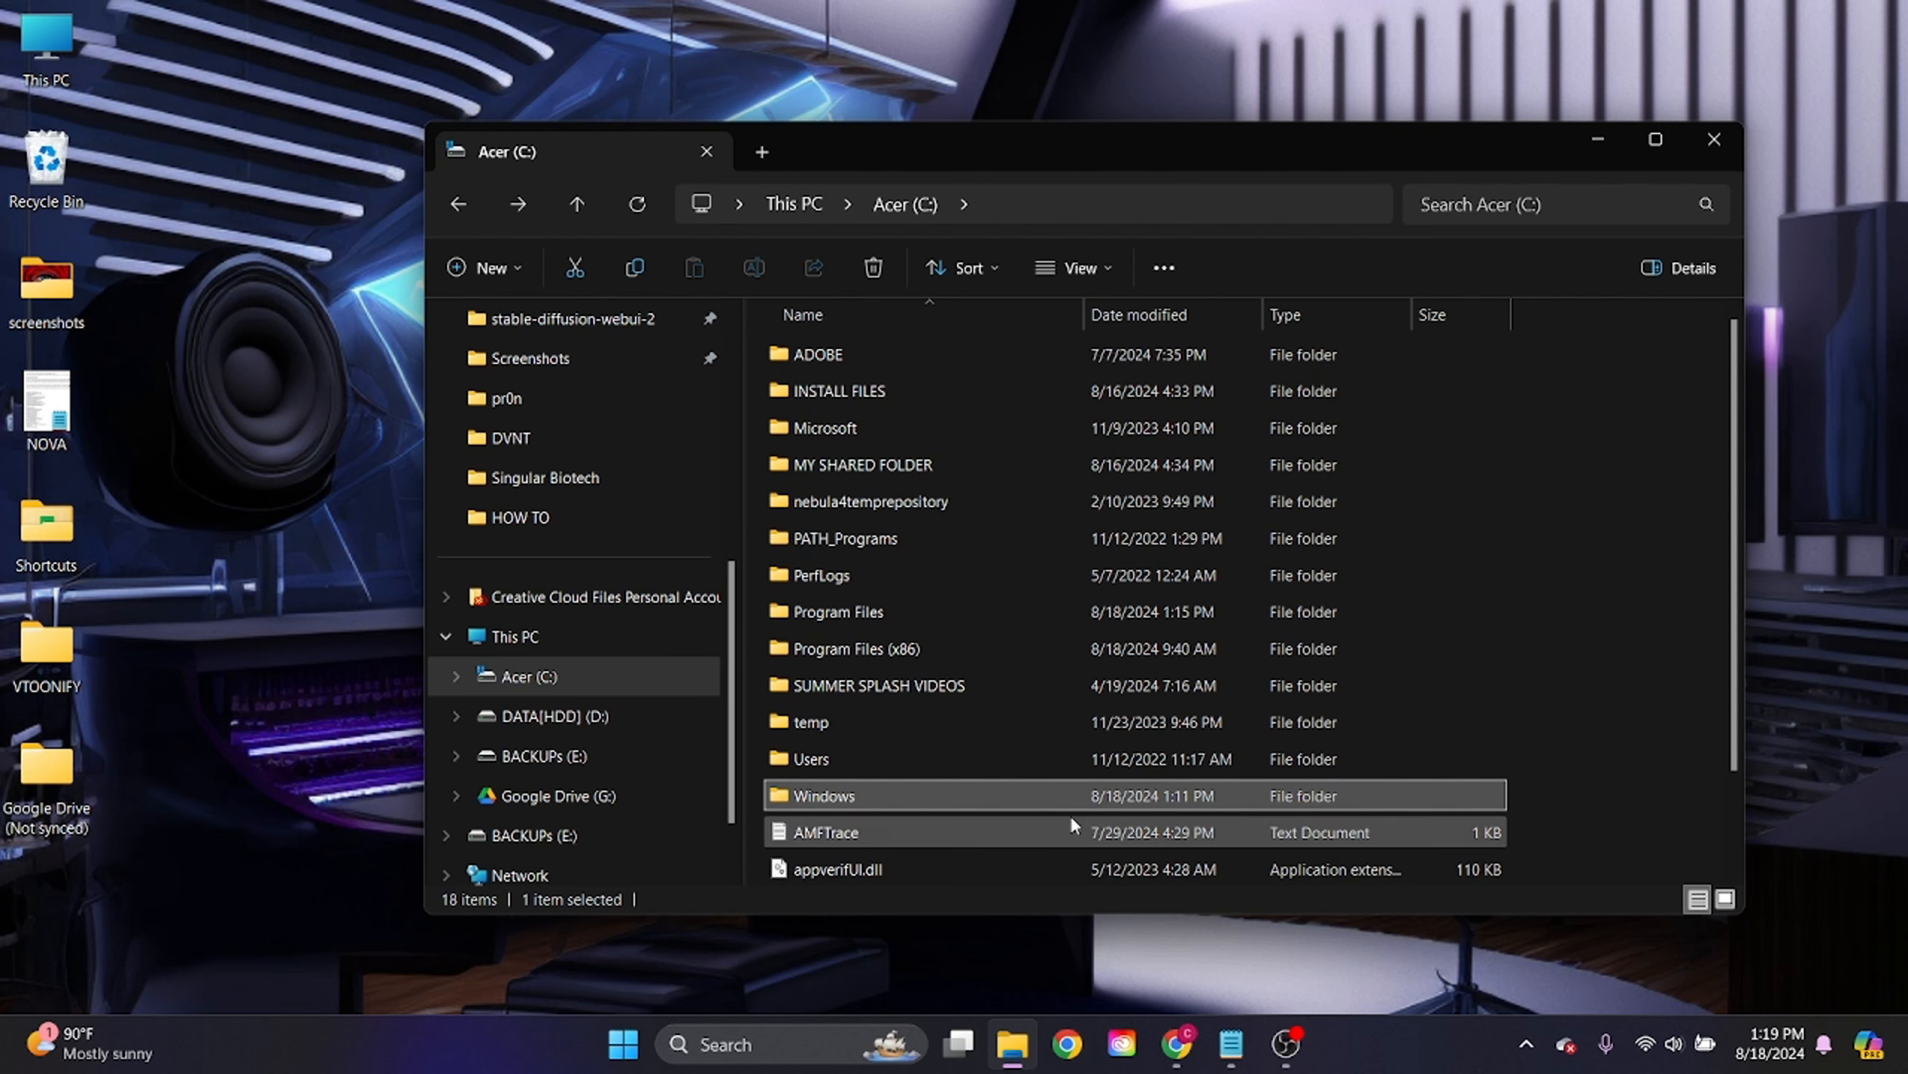
# Look through the root folders of the Acer (C:) drive and empty the Recycle Bin on the desktop
pyautogui.moveTo(1733, 420); pyautogui.dragTo(1738, 641)
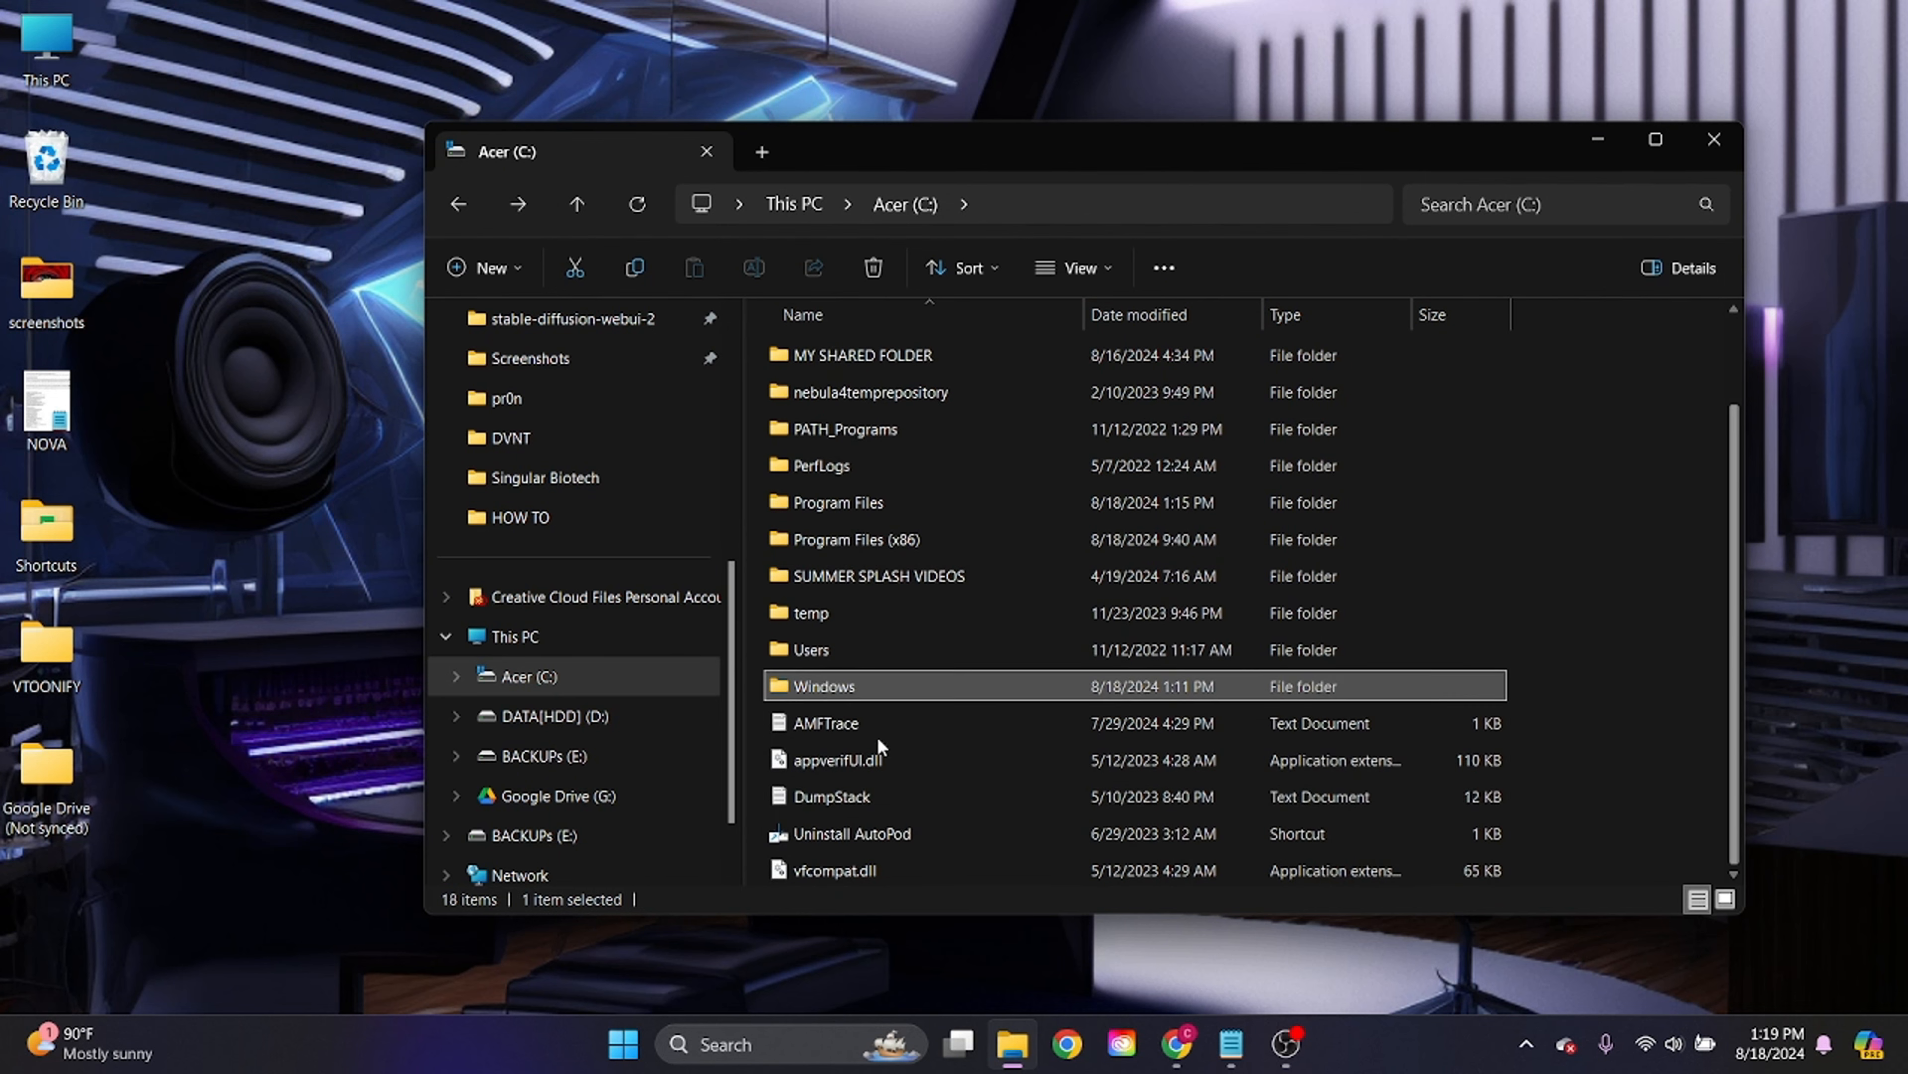
pyautogui.moveTo(1013, 147); pyautogui.dragTo(912, 118)
pyautogui.click(17, 168)
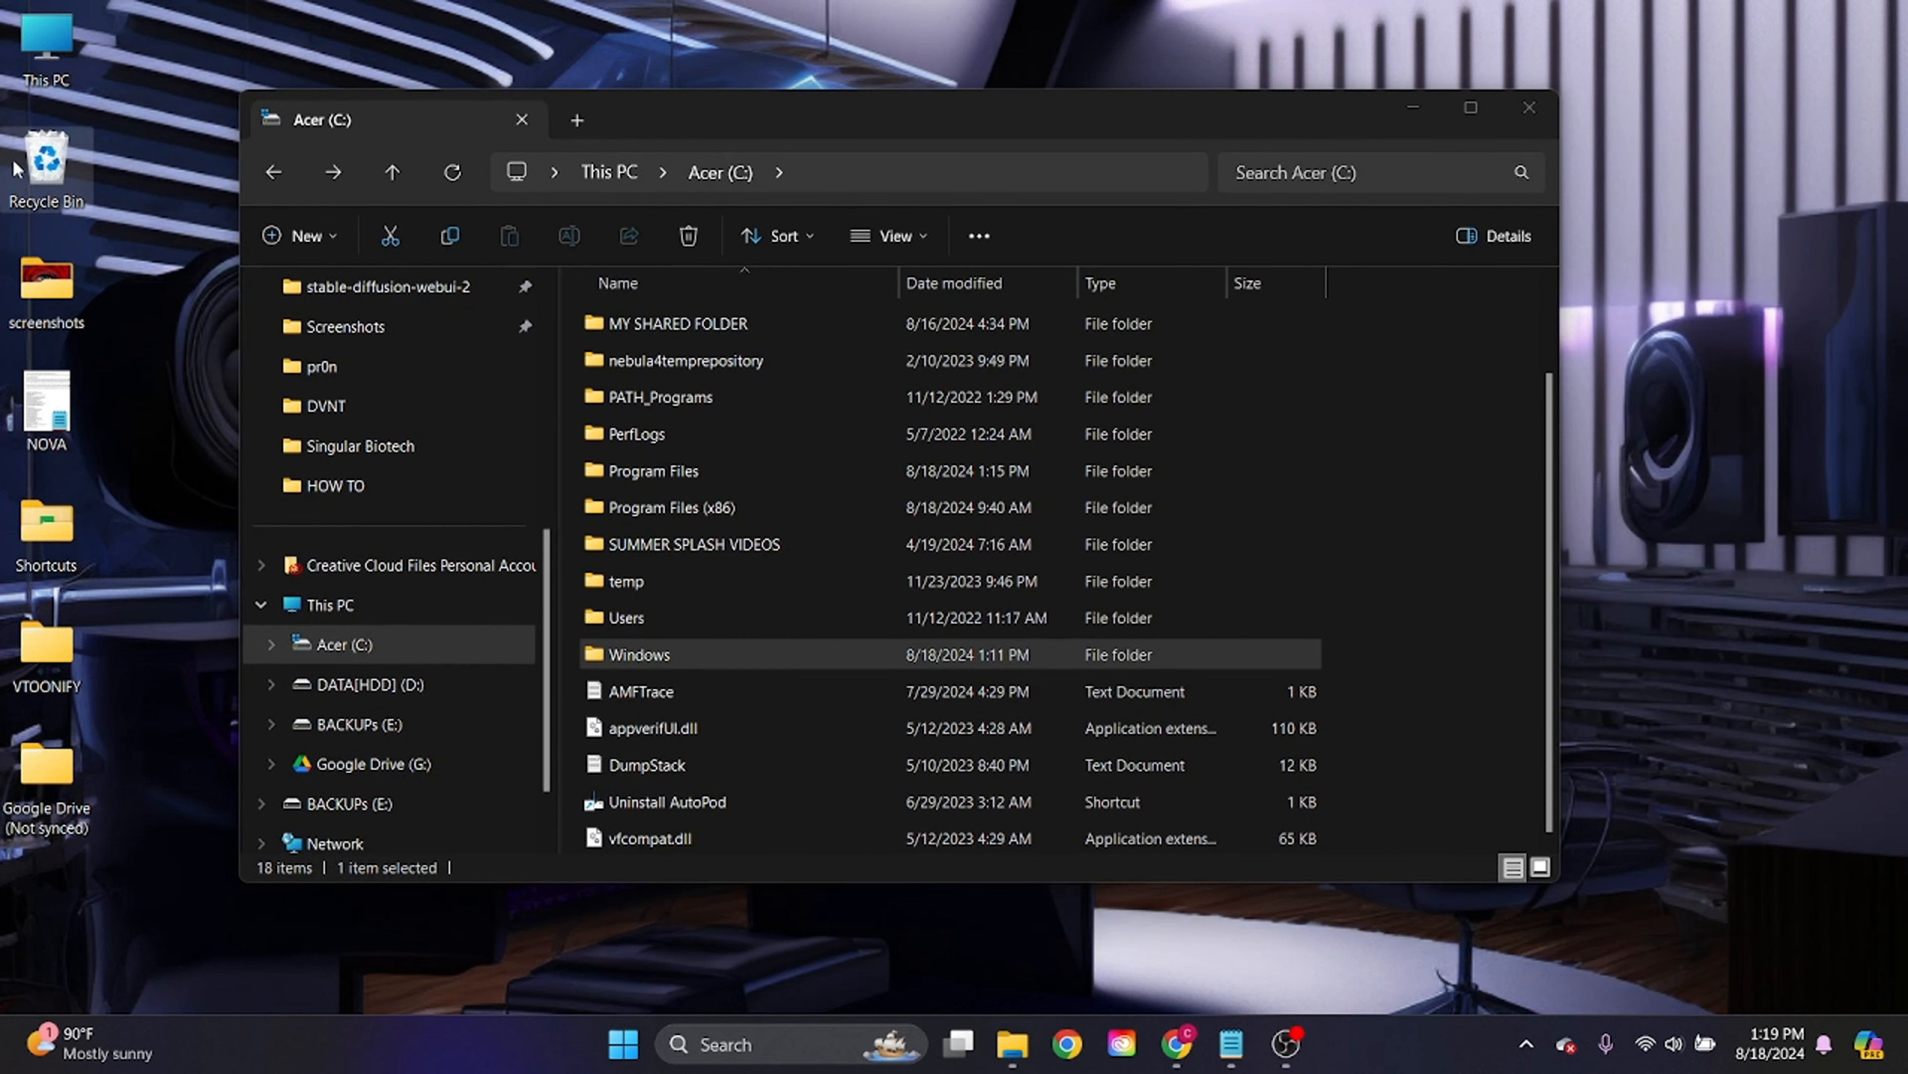
pyautogui.rightClick(17, 169)
pyautogui.click(140, 285)
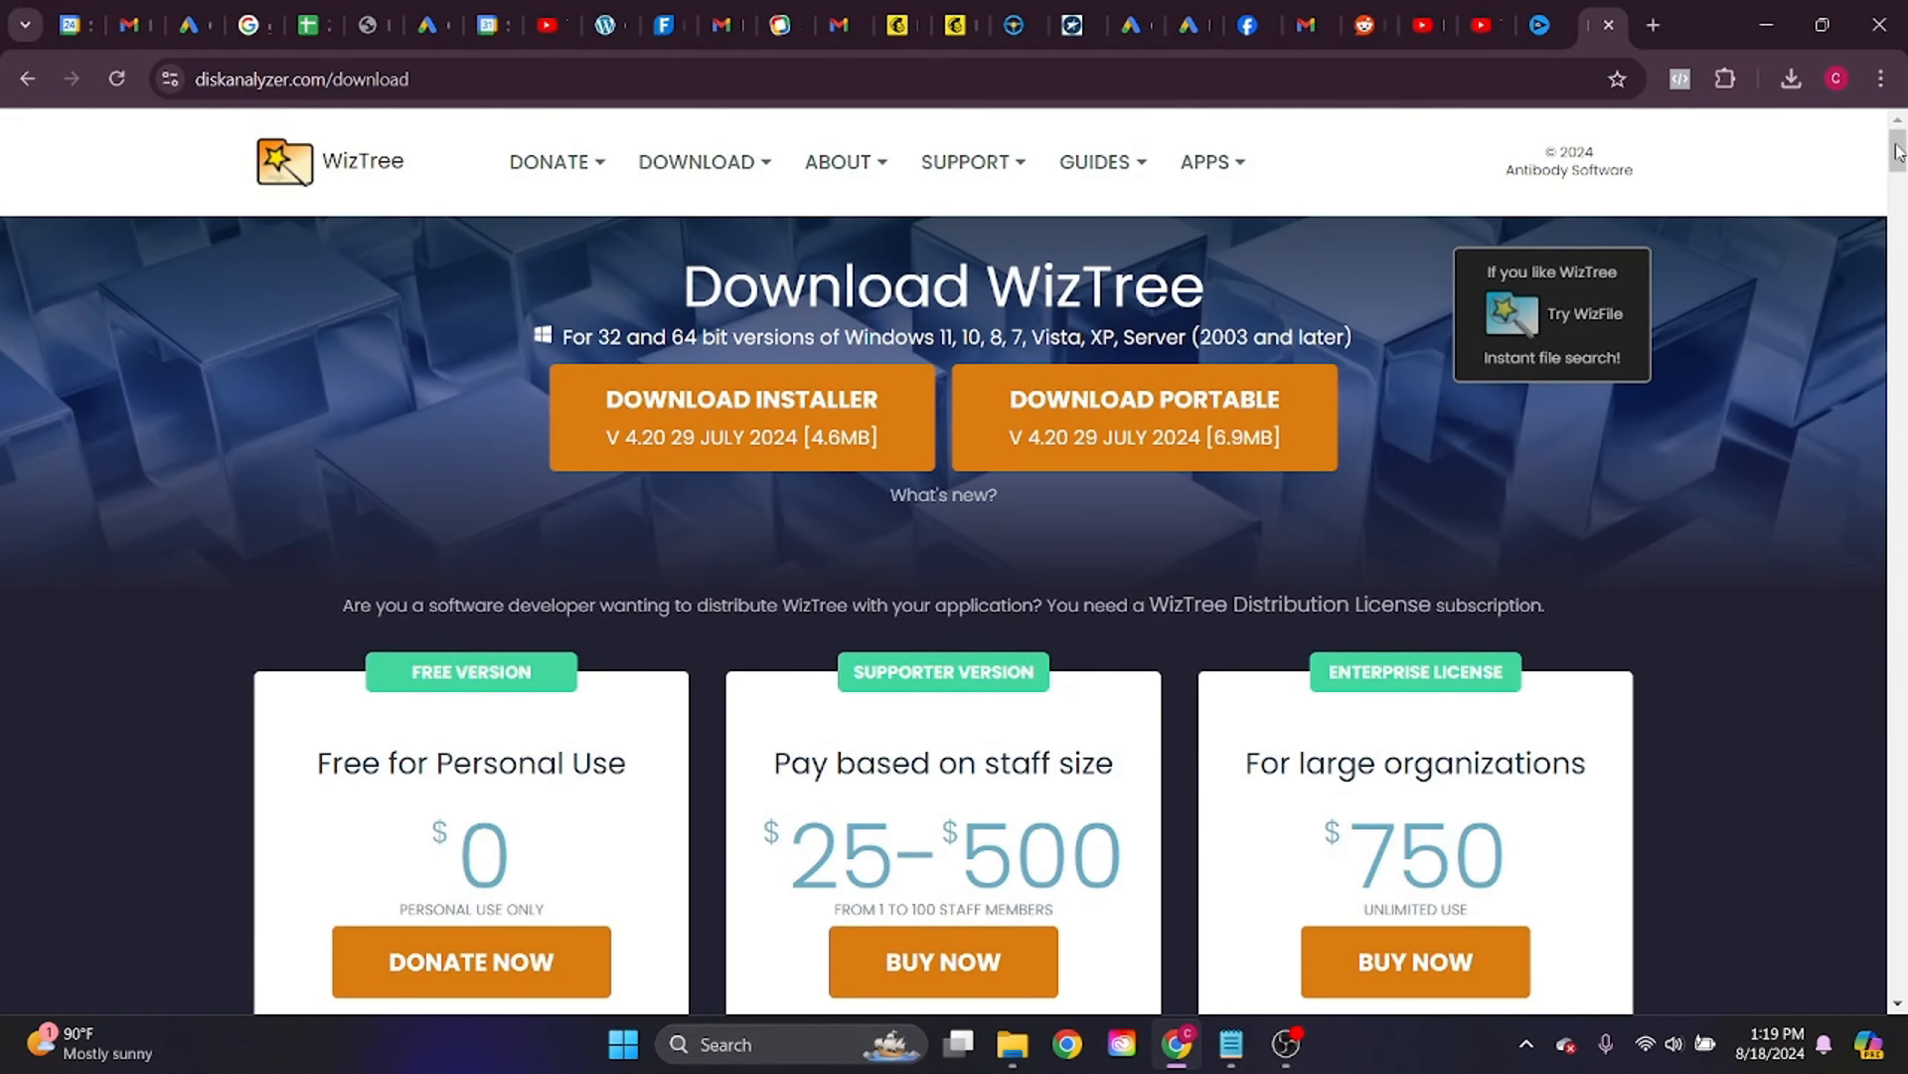
# Download the WizTree installer from diskanalyzer.com to the Desktop and install WizTree in C:\Program Files\WizTree
pyautogui.moveTo(1901, 158)
pyautogui.mouseDown()
pyautogui.moveTo(1899, 188)
pyautogui.moveTo(1901, 155)
pyautogui.mouseUp()
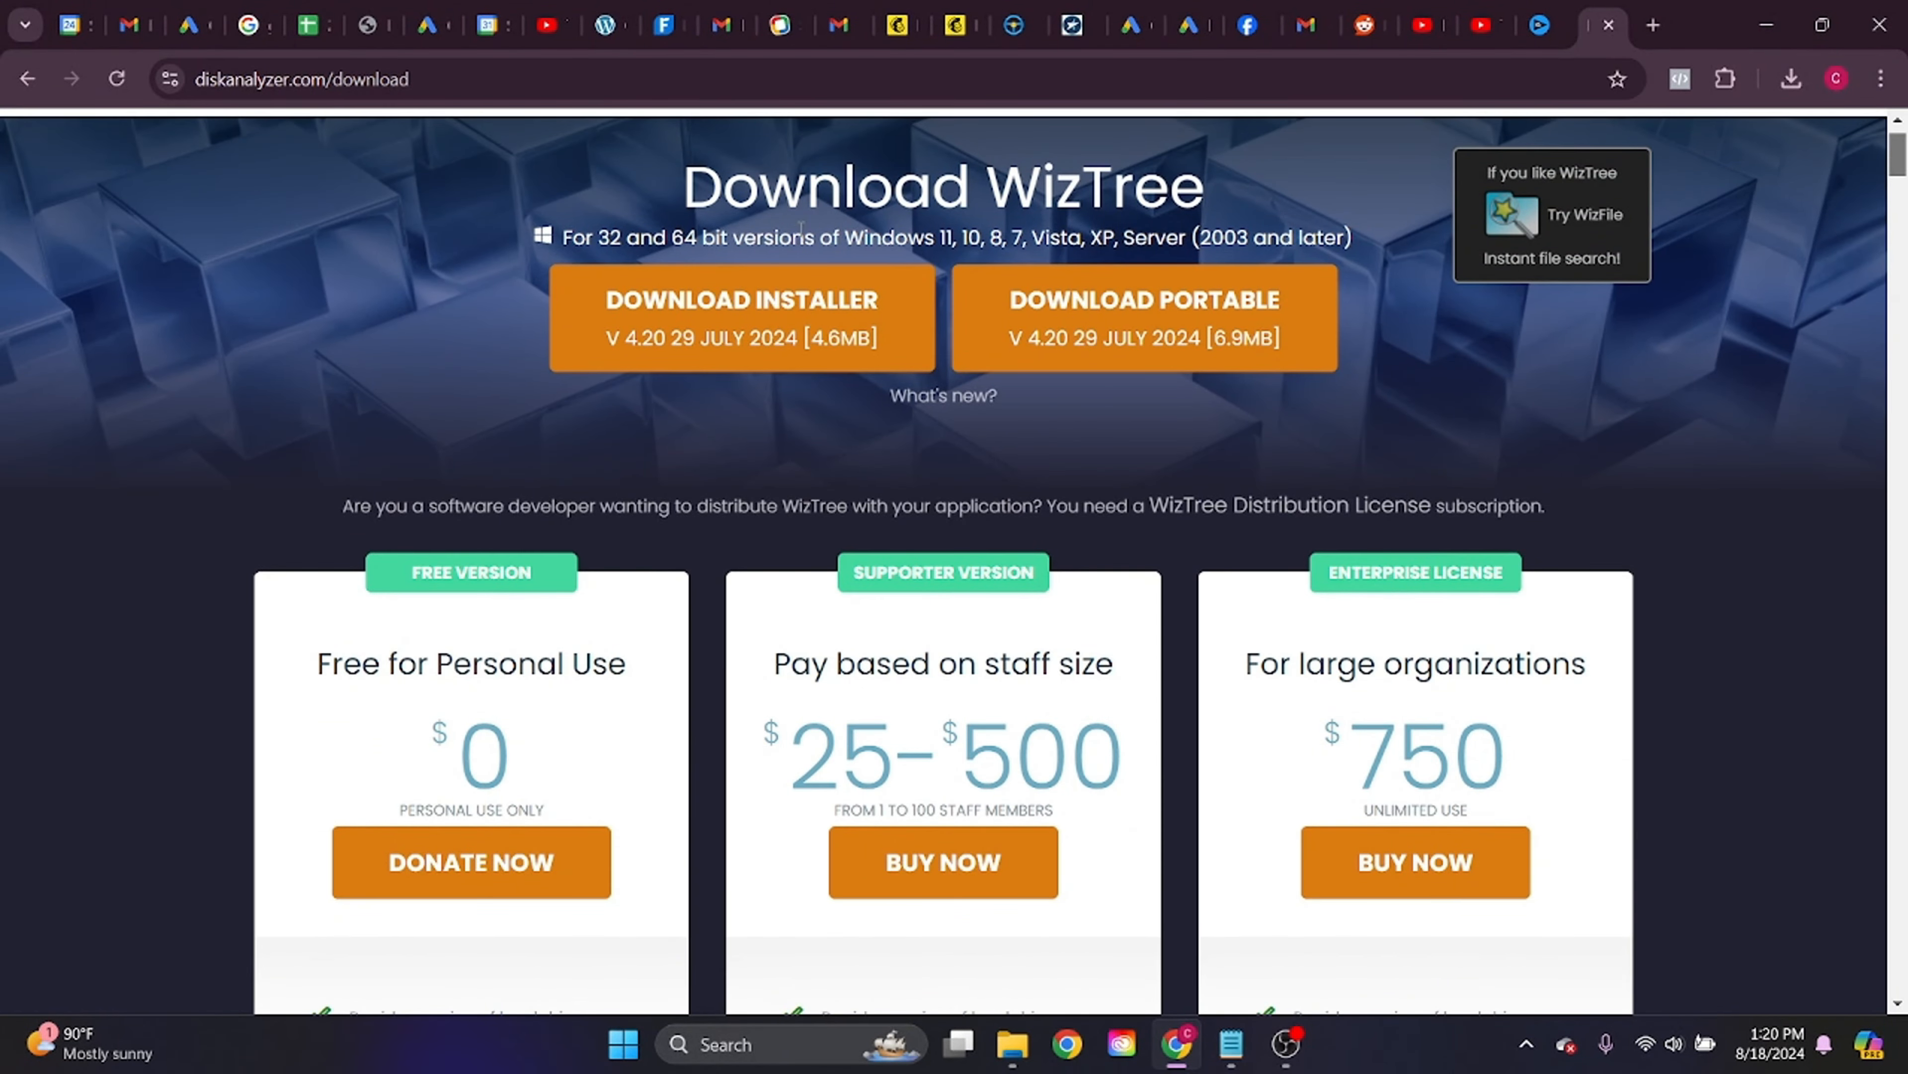
pyautogui.click(777, 277)
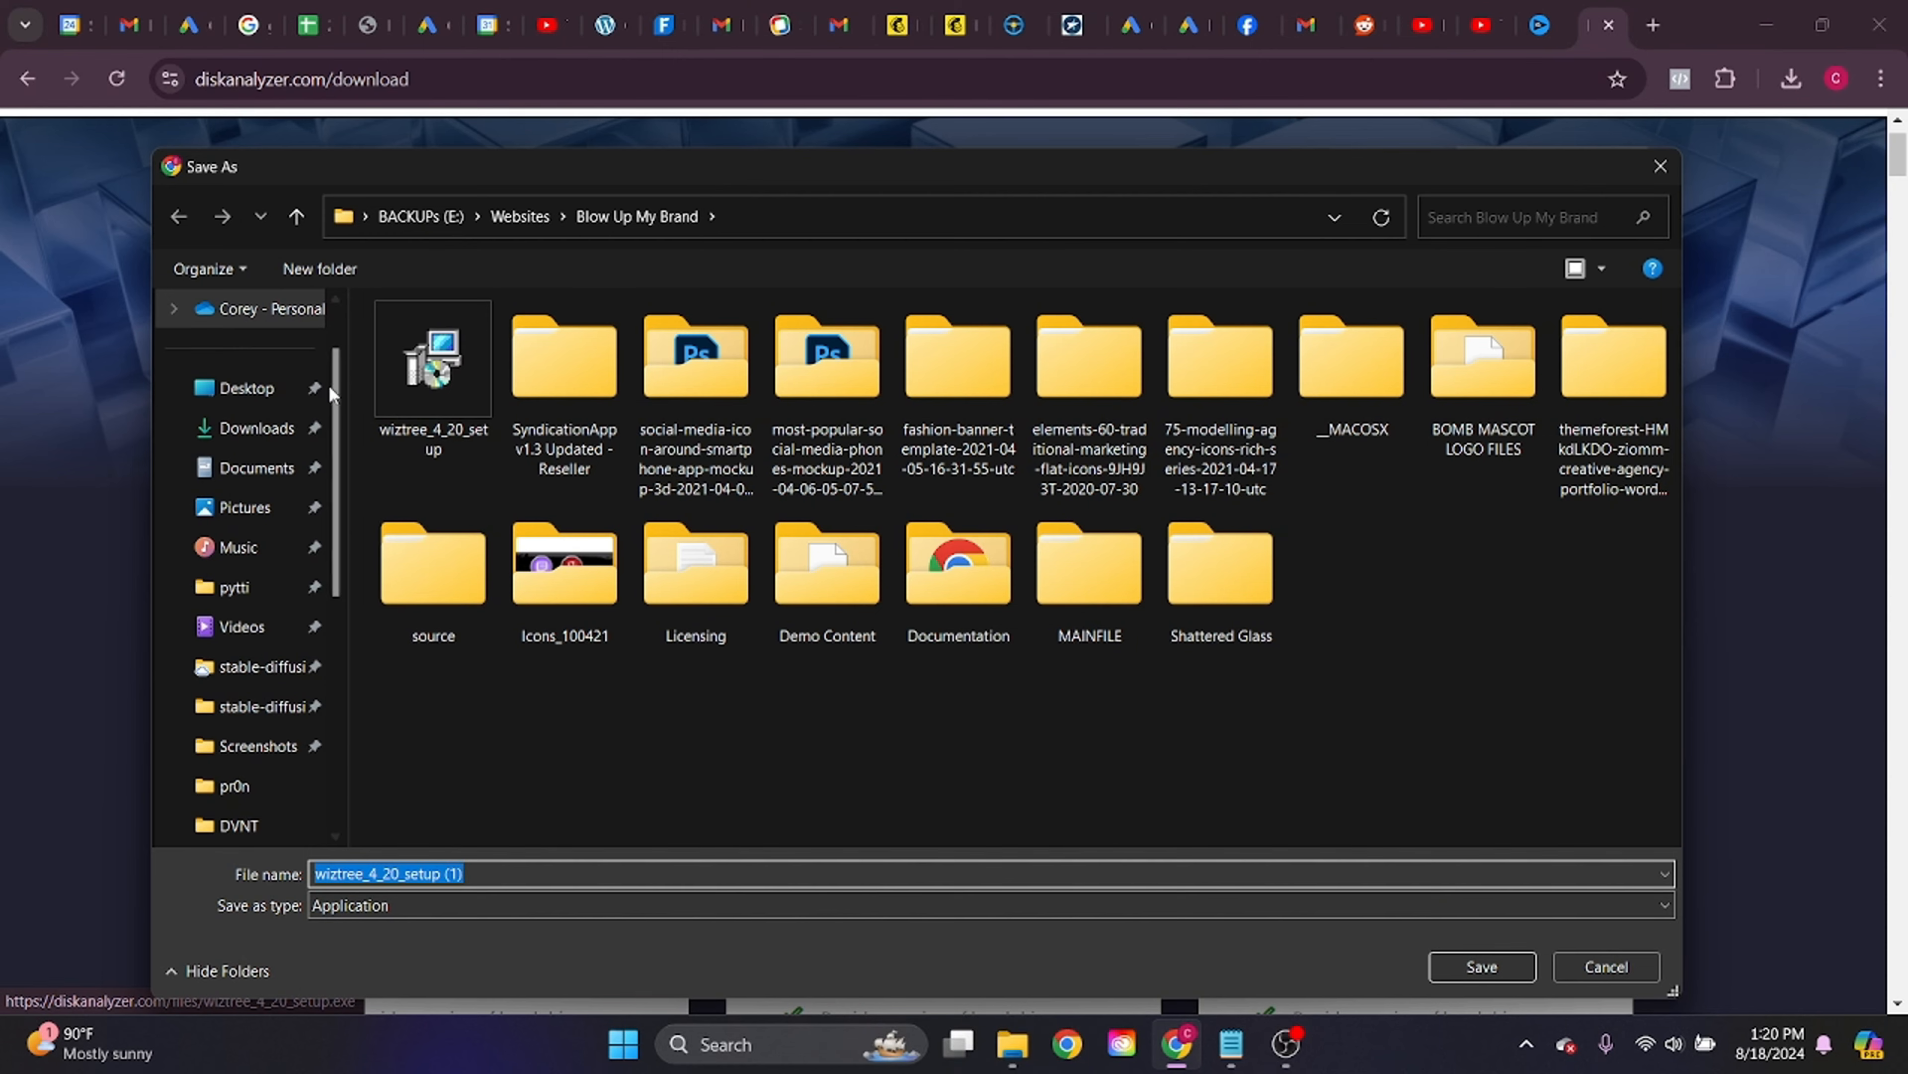
pyautogui.click(286, 404)
pyautogui.click(1483, 967)
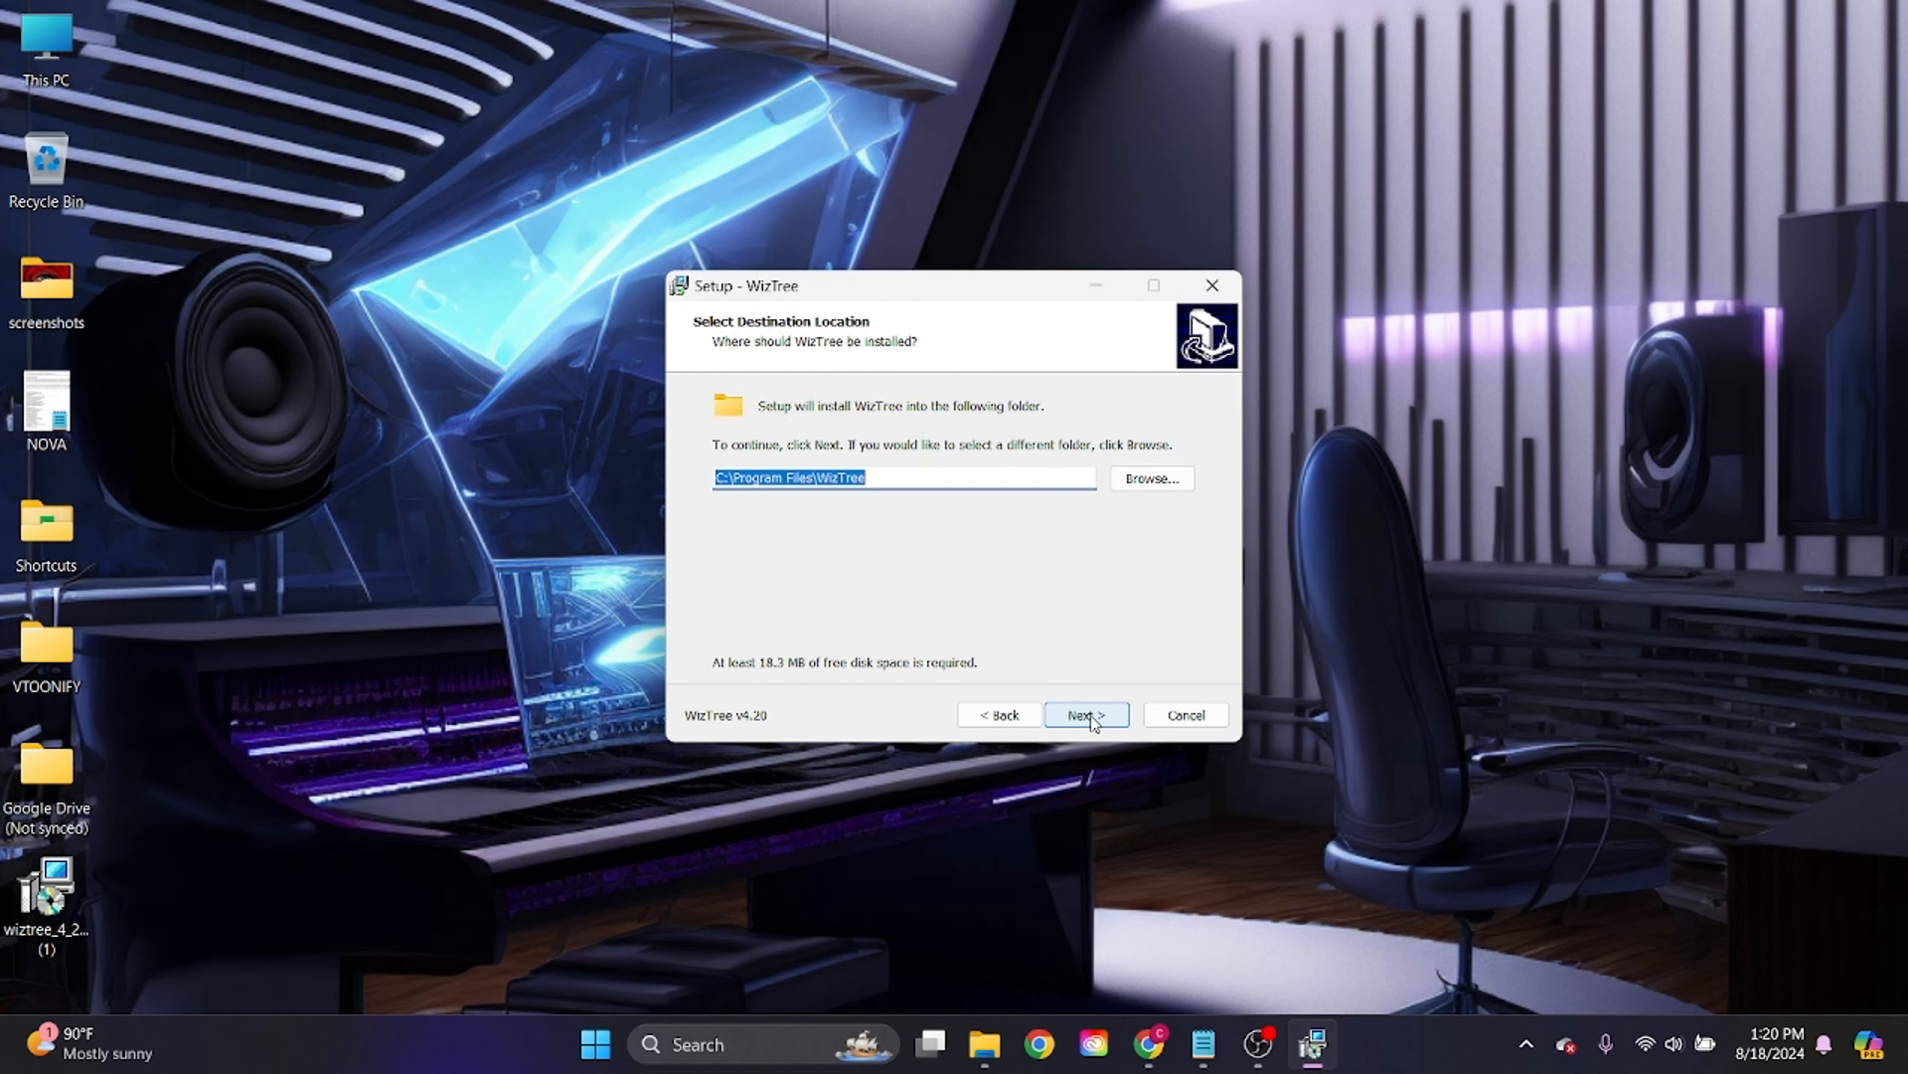
pyautogui.click(1087, 715)
pyautogui.click(1088, 715)
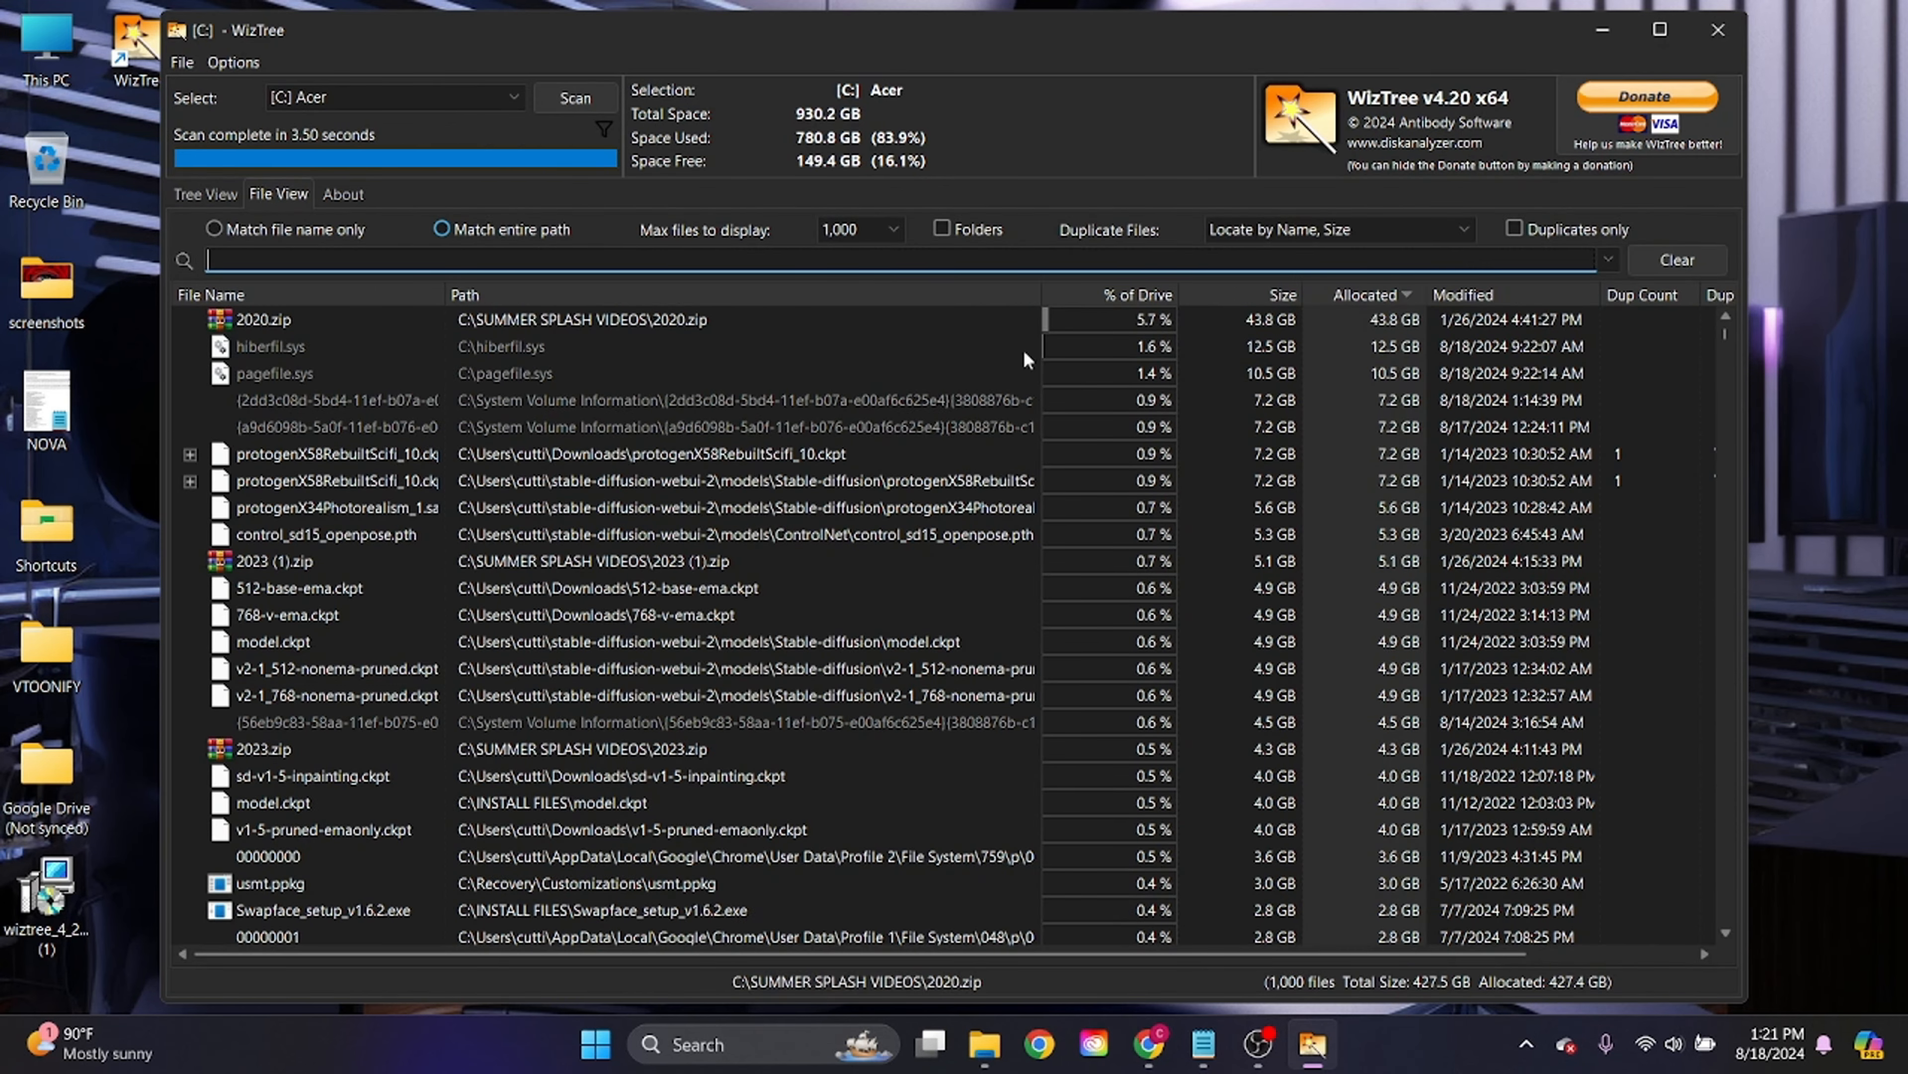
# Sort the scanned C: drive files by size and examine the largest ones, selecting 2020.zip in SUMMER SPLASH VIDEOS
pyautogui.click(1277, 295)
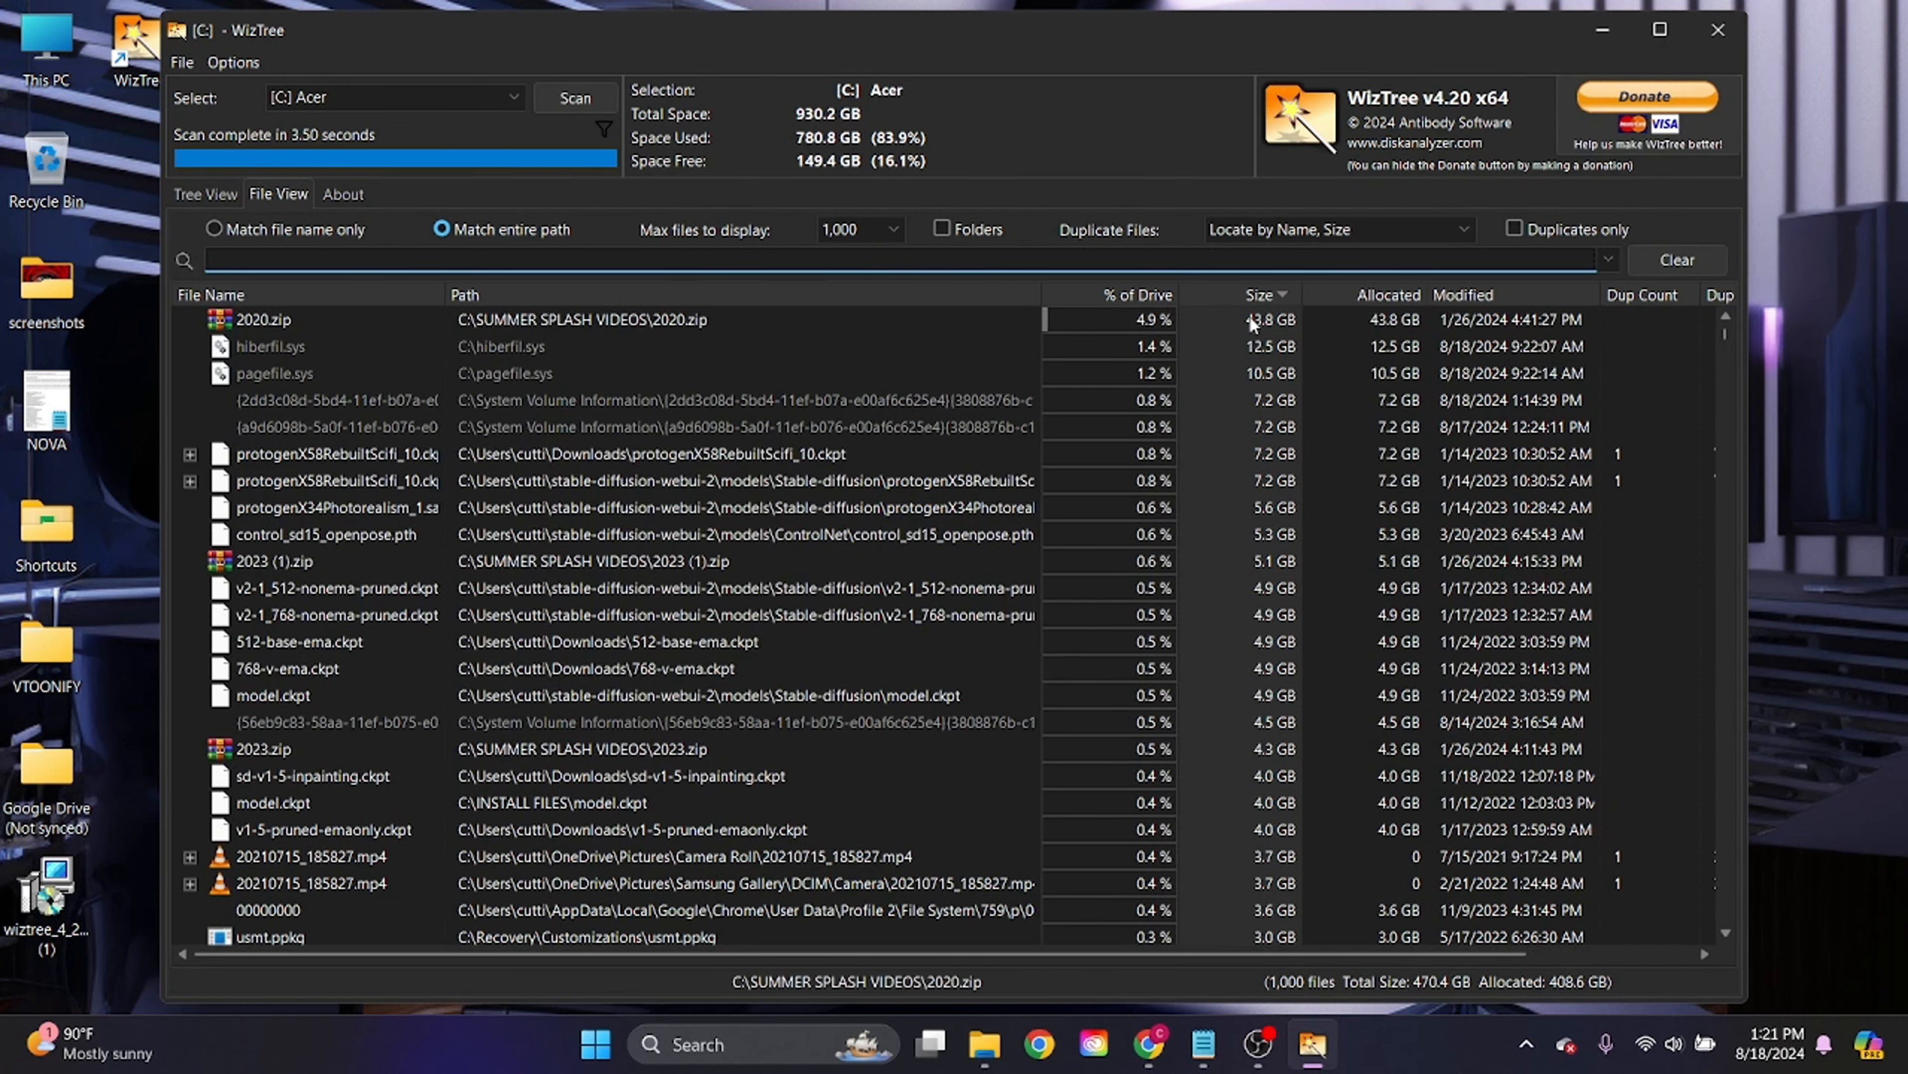
pyautogui.click(538, 323)
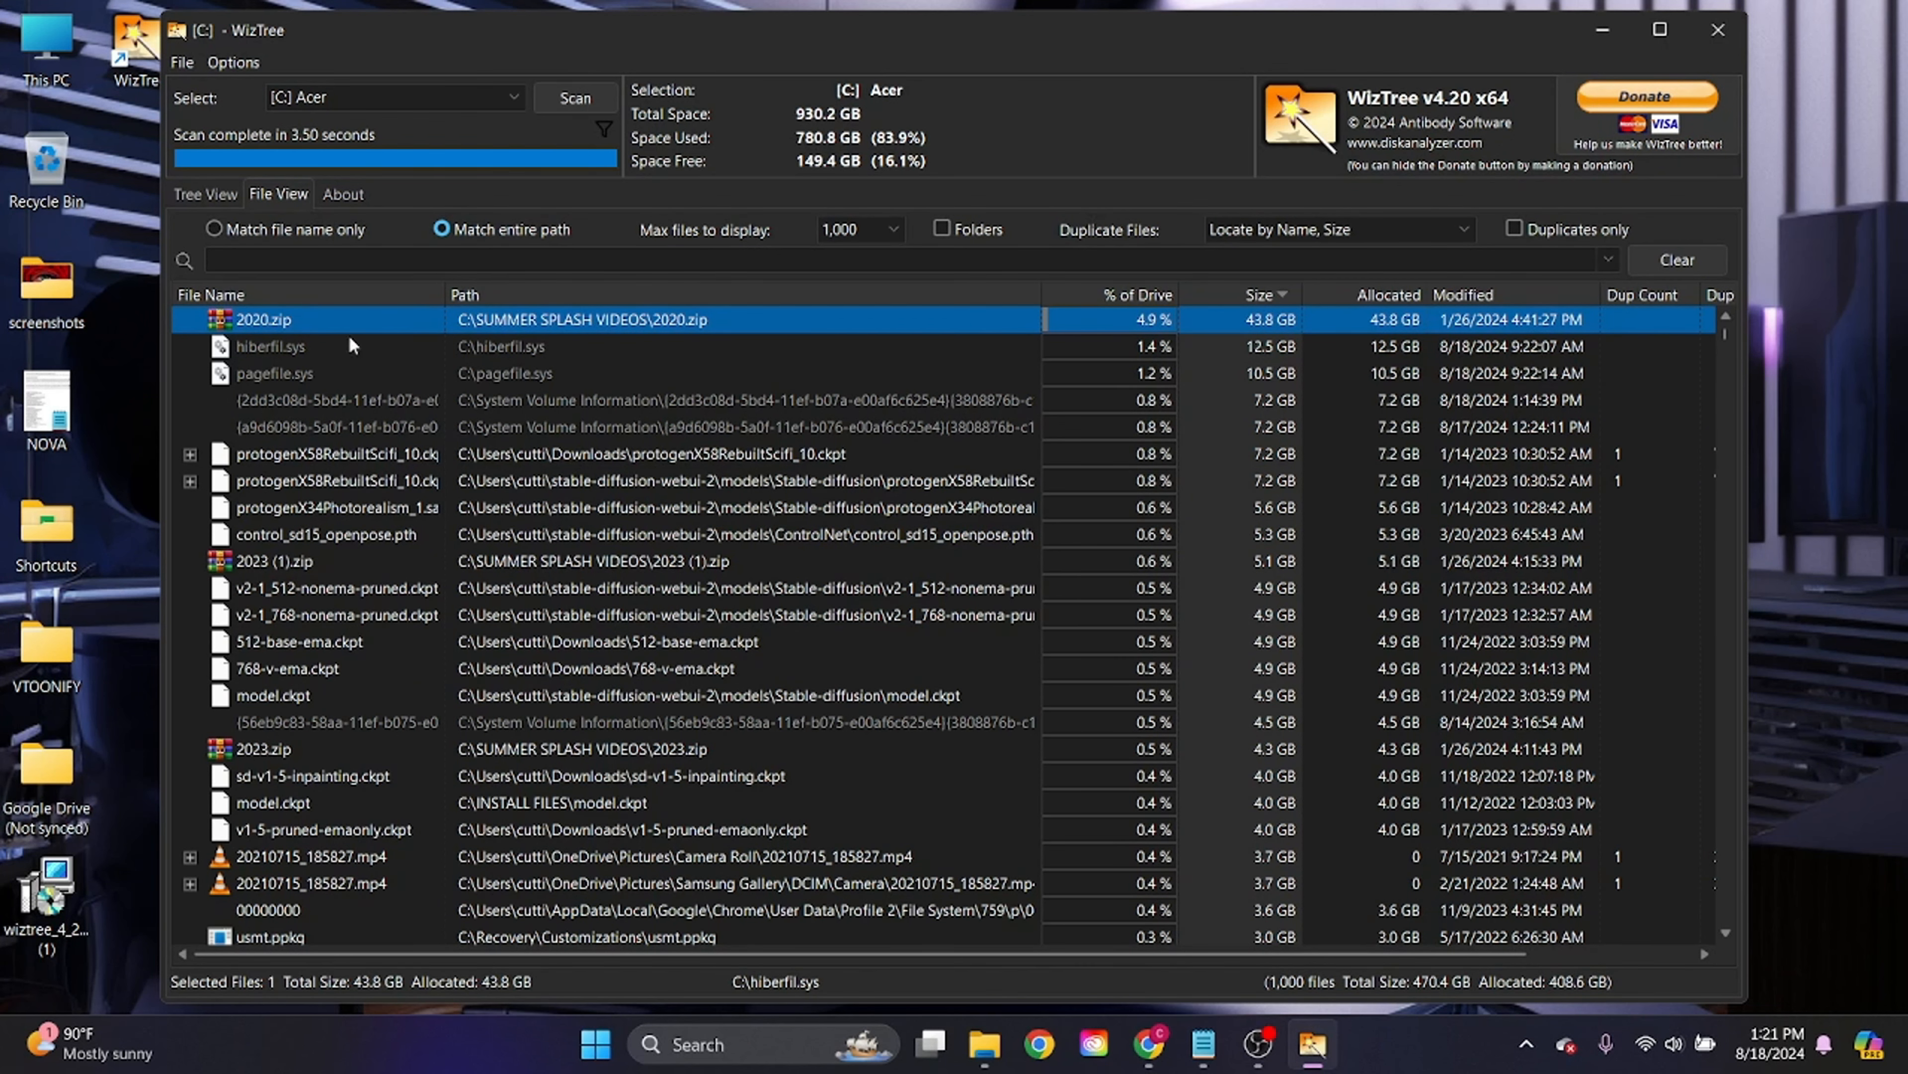
pyautogui.click(571, 454)
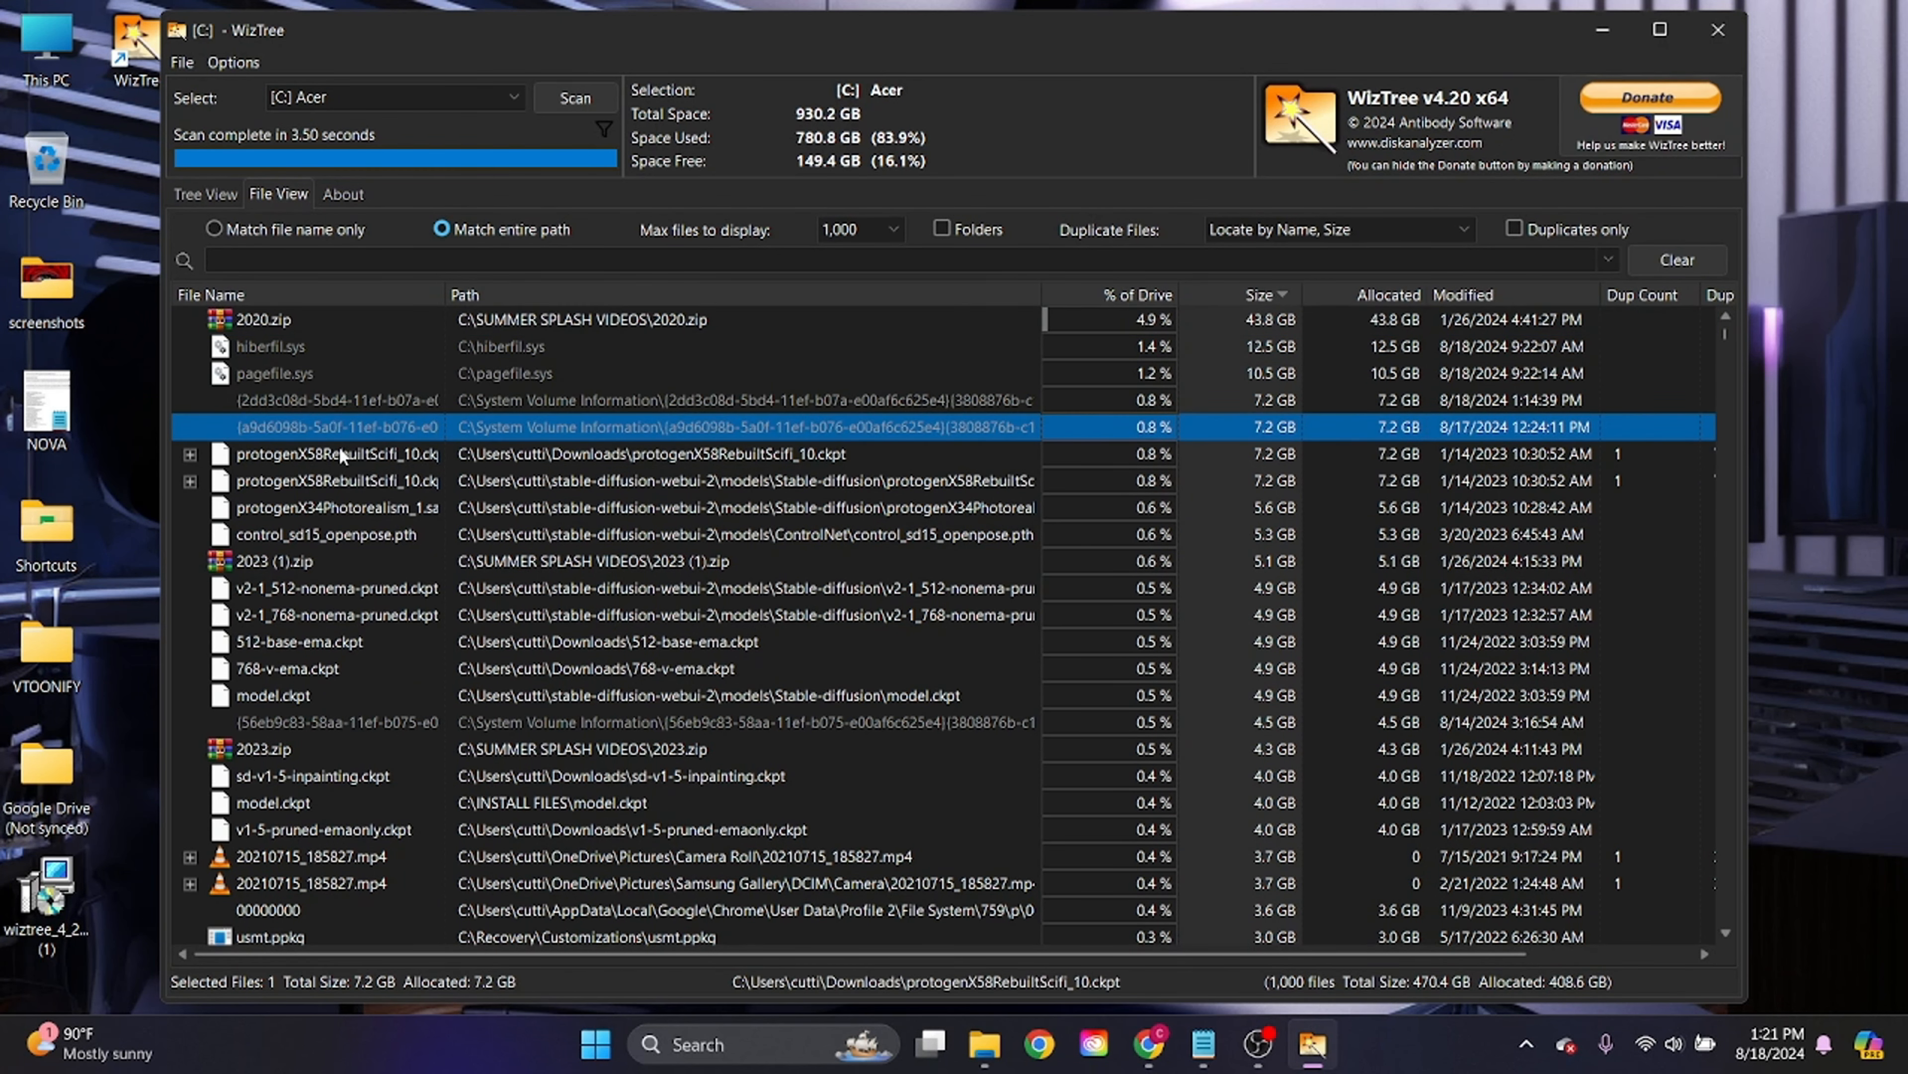
pyautogui.click(316, 344)
pyautogui.click(384, 418)
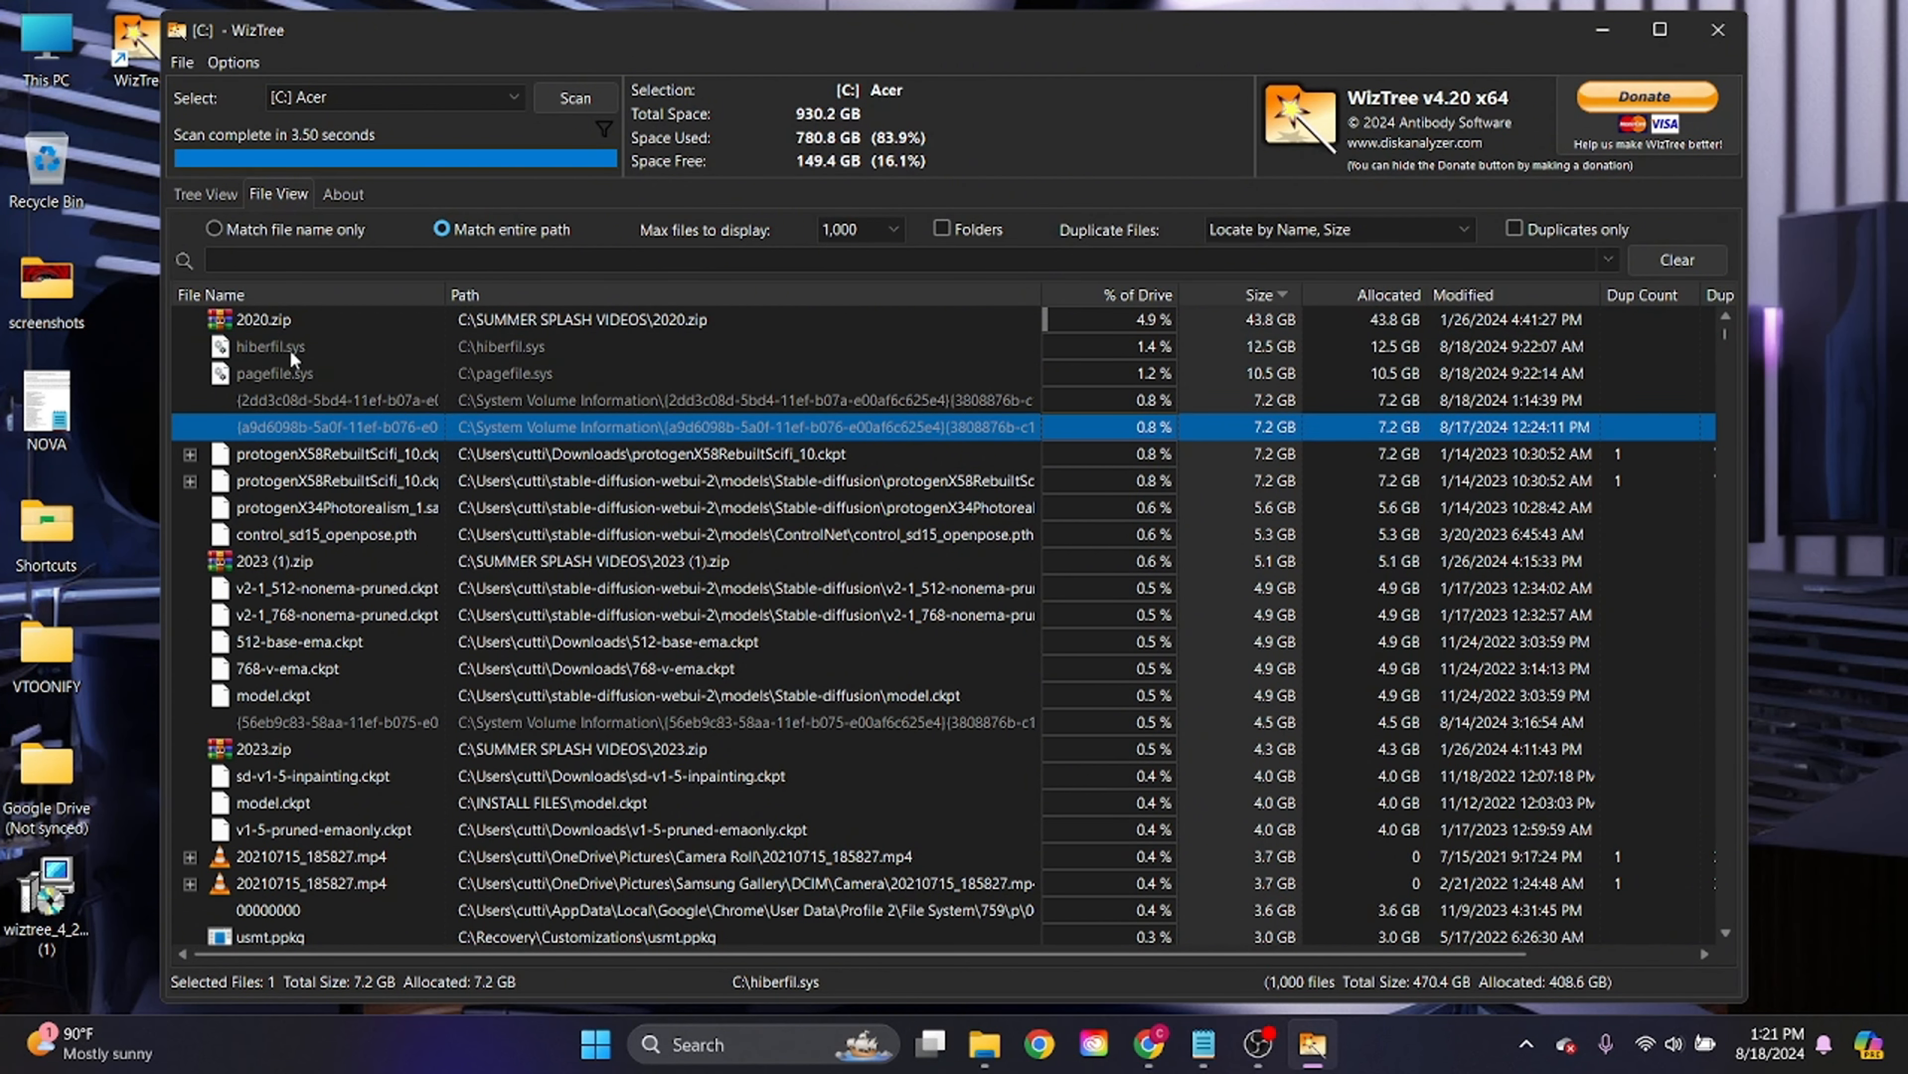
pyautogui.click(609, 323)
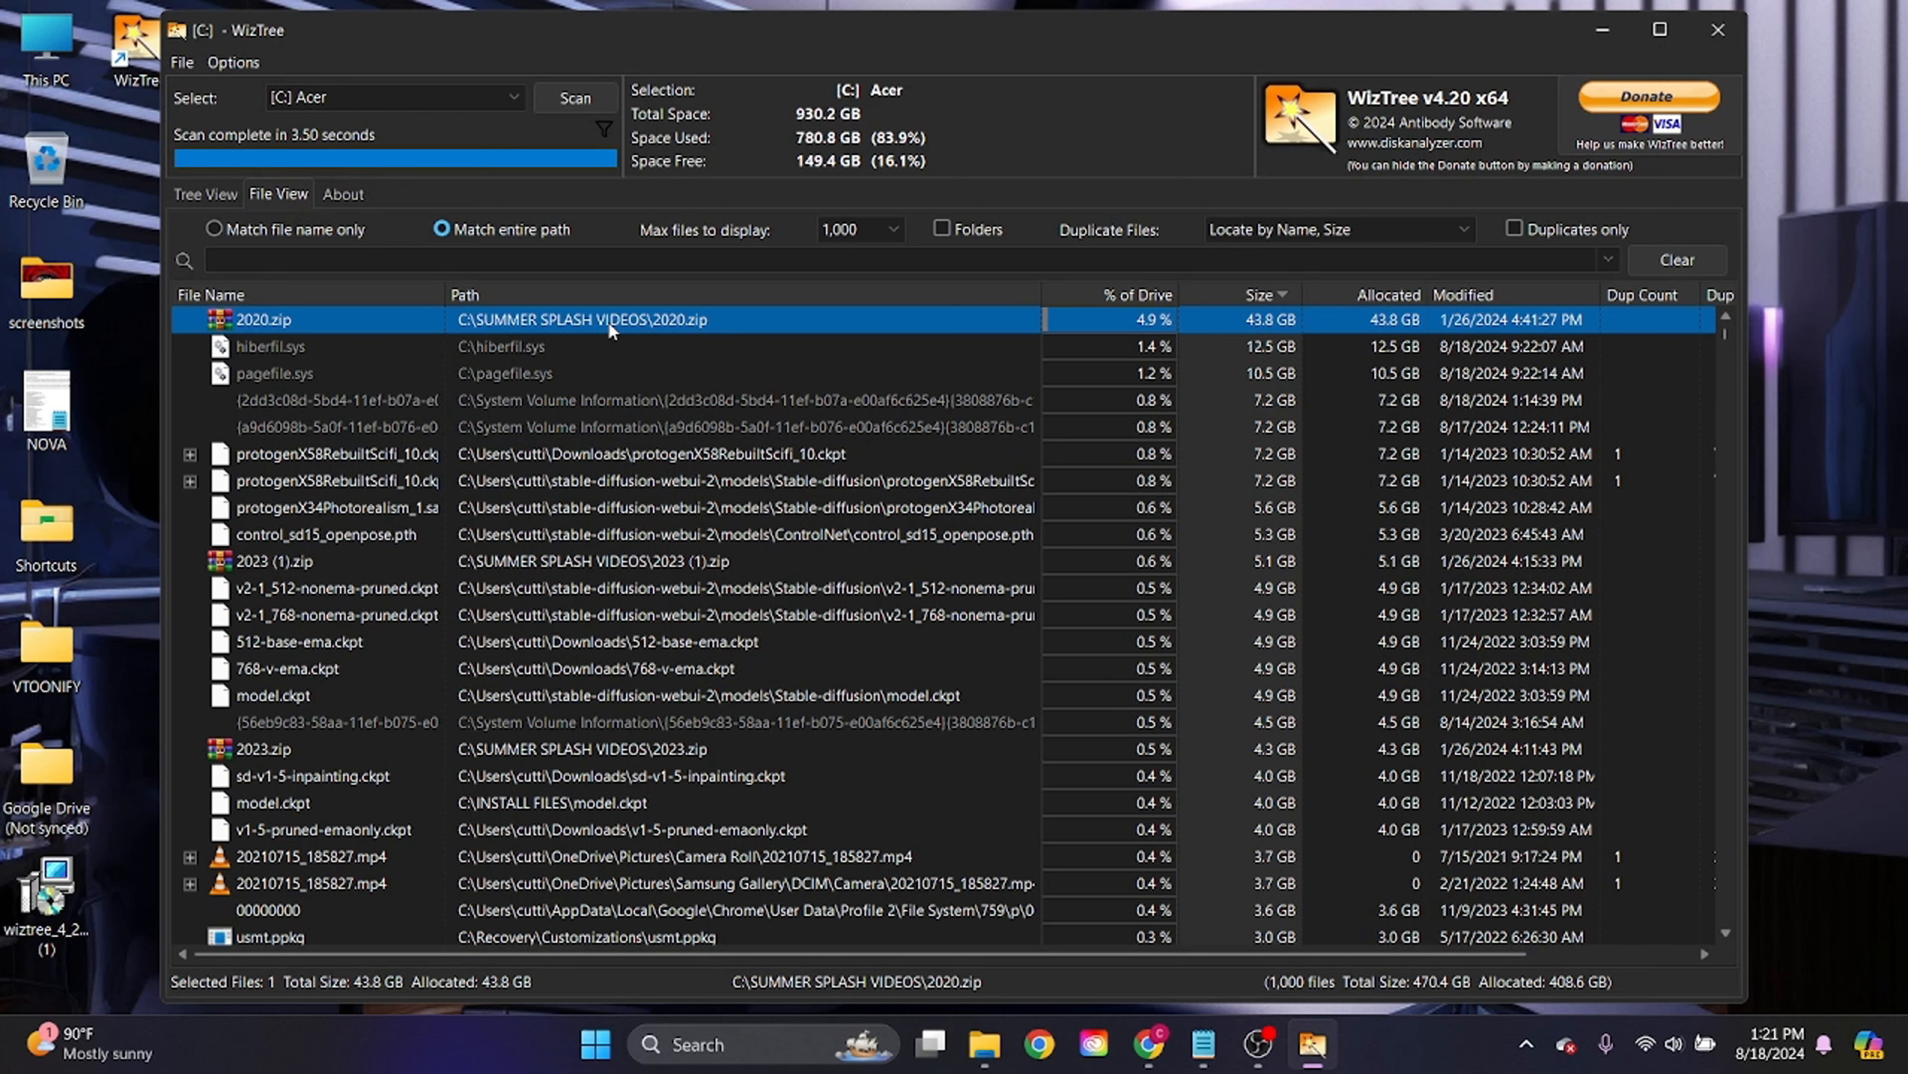
# Delete 2020.zip, 2023 (1).zip and 2023.zip of the SUMMER SPLASH VIDEOS folder from the WizTree file list
pyautogui.rightClick(610, 329)
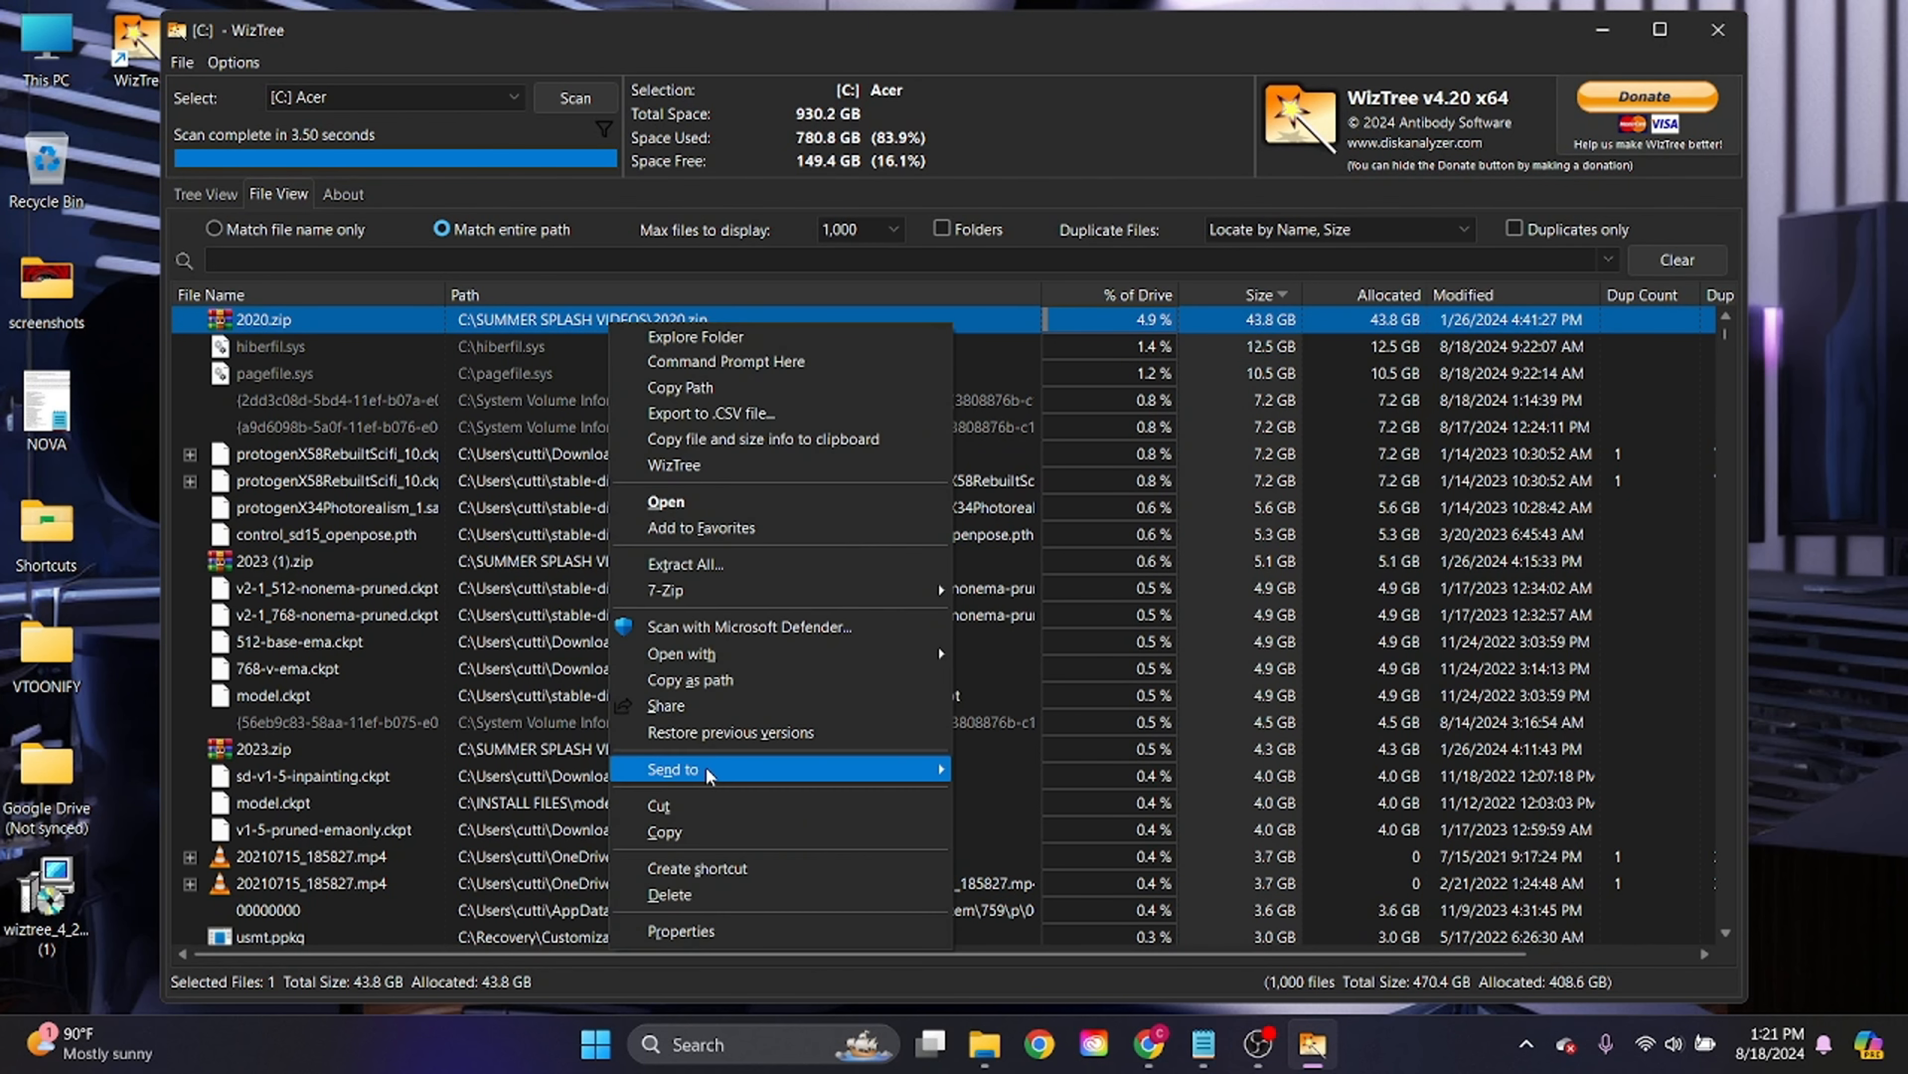
pyautogui.click(724, 892)
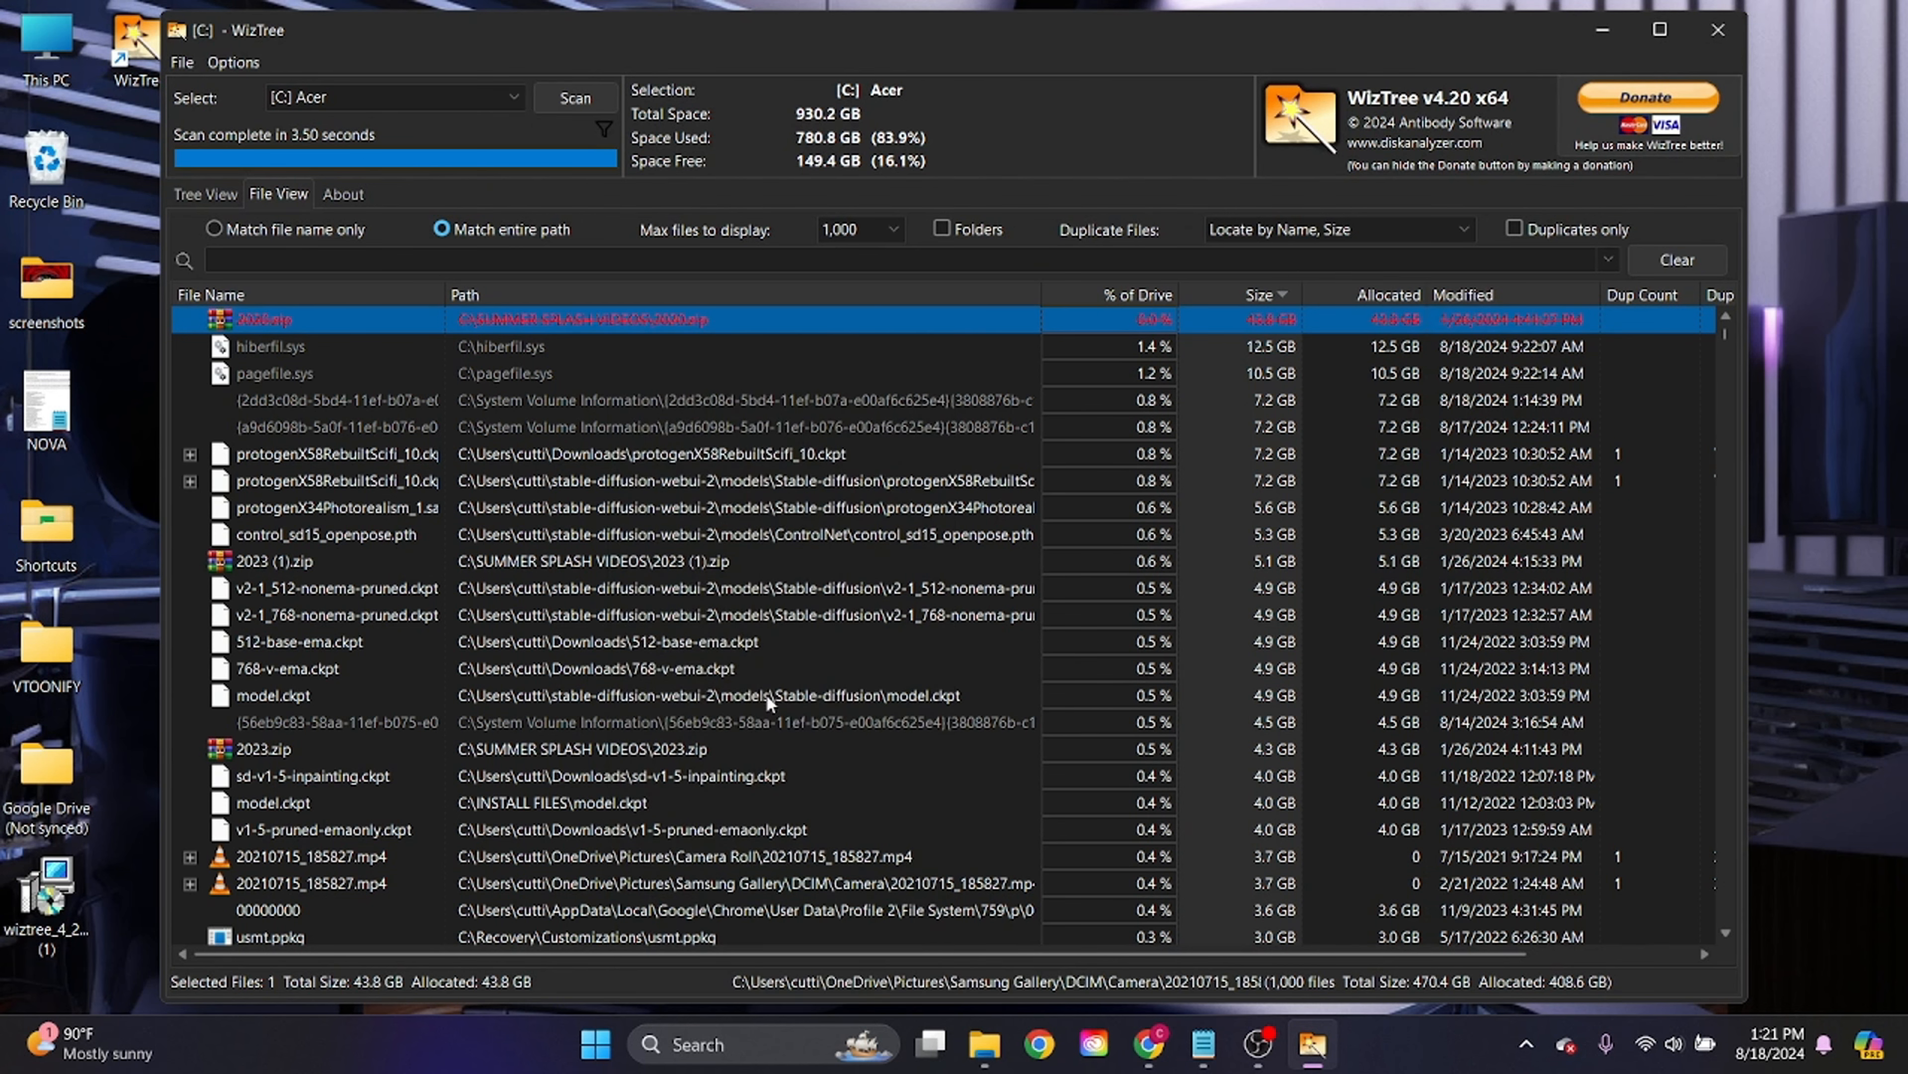
pyautogui.rightClick(421, 748)
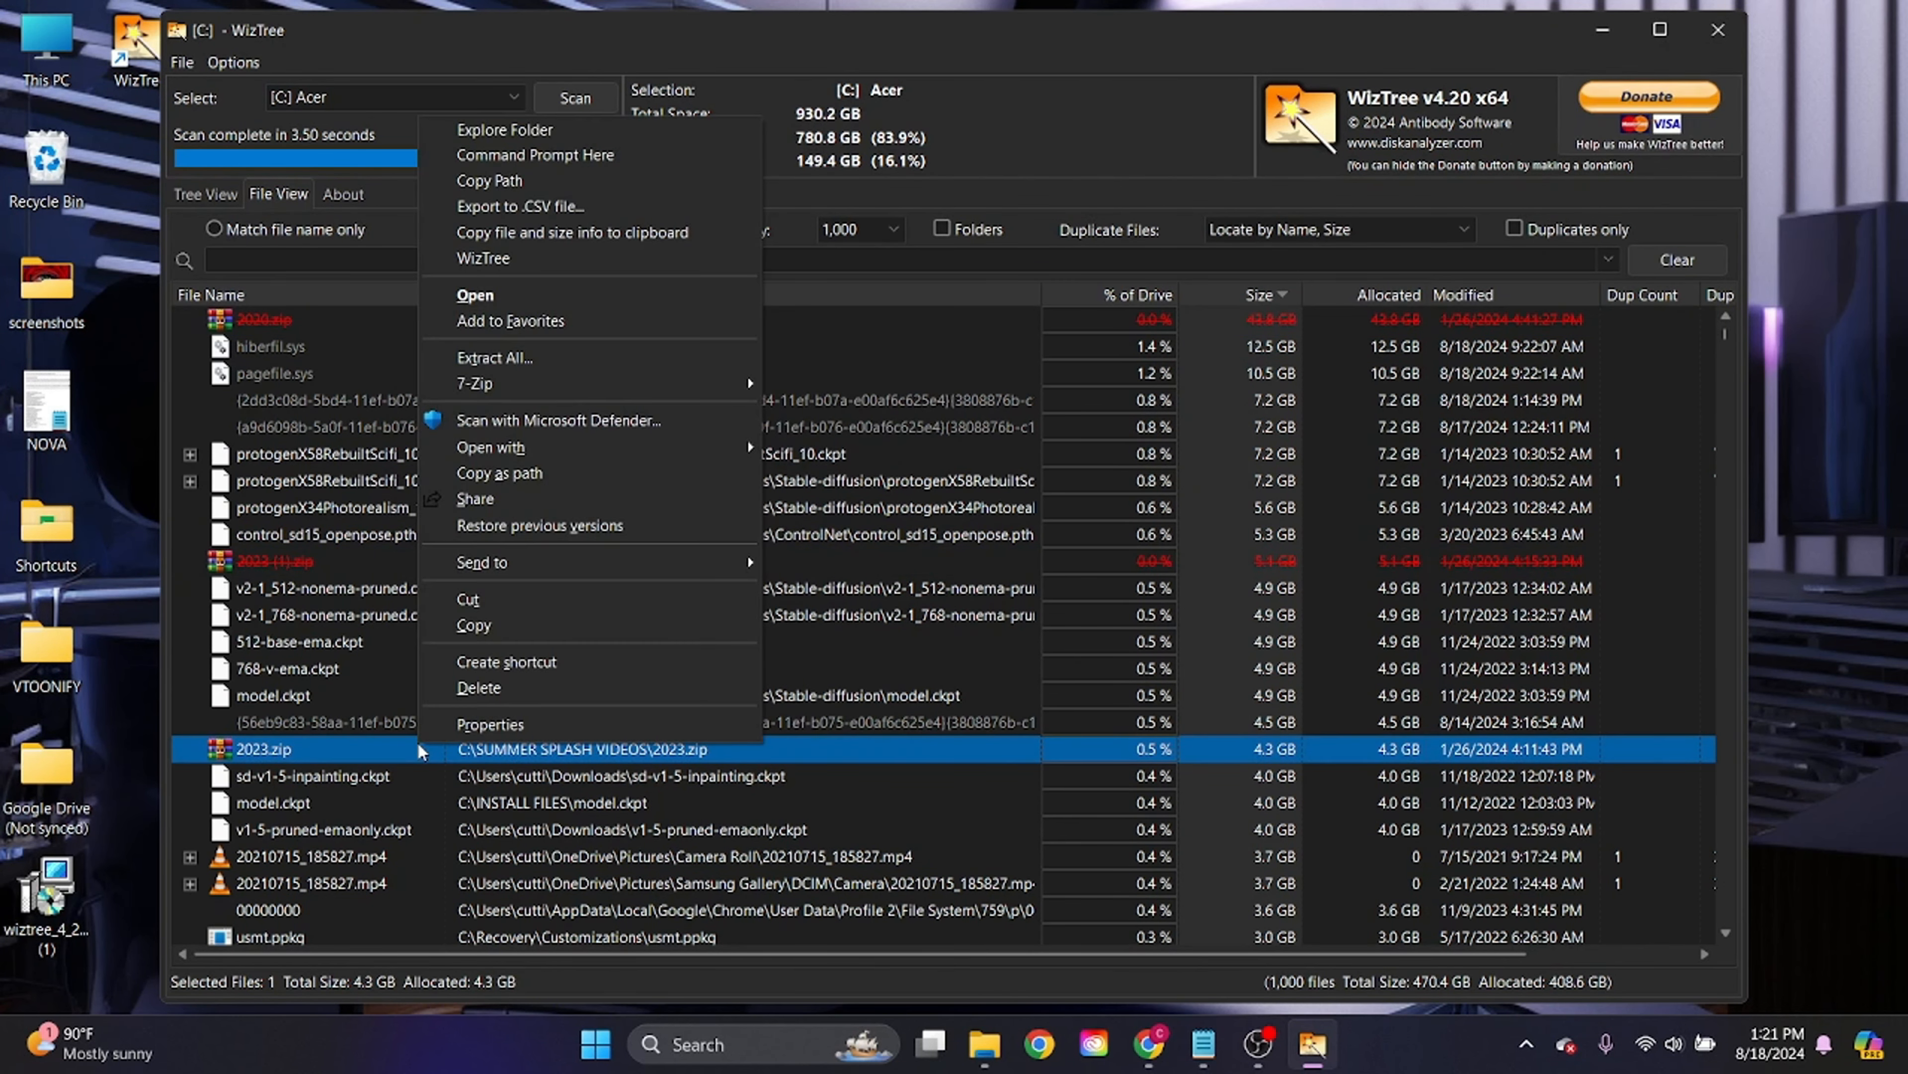
pyautogui.click(528, 692)
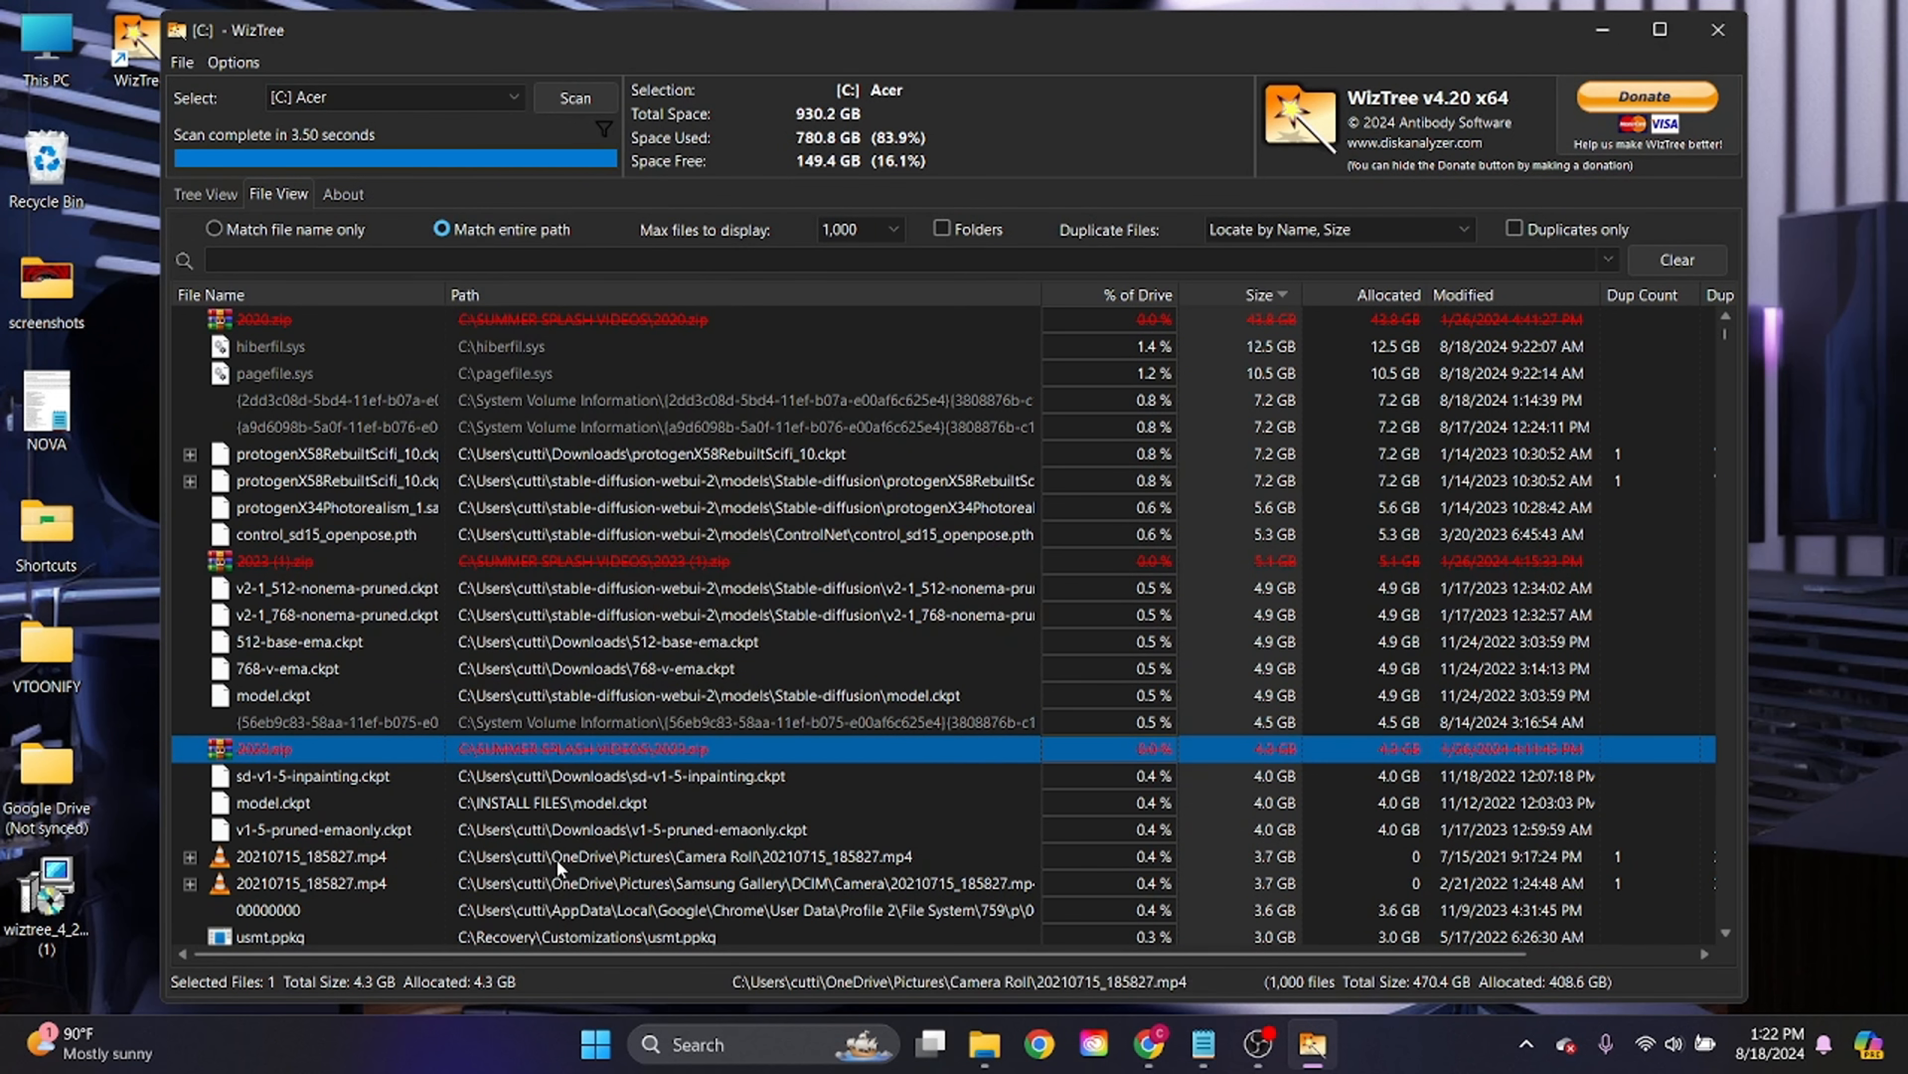
# Permanently empty the Recycle Bin and check the free space of the Acer (C:) drive in This PC
pyautogui.rightClick(50, 160)
pyautogui.click(224, 283)
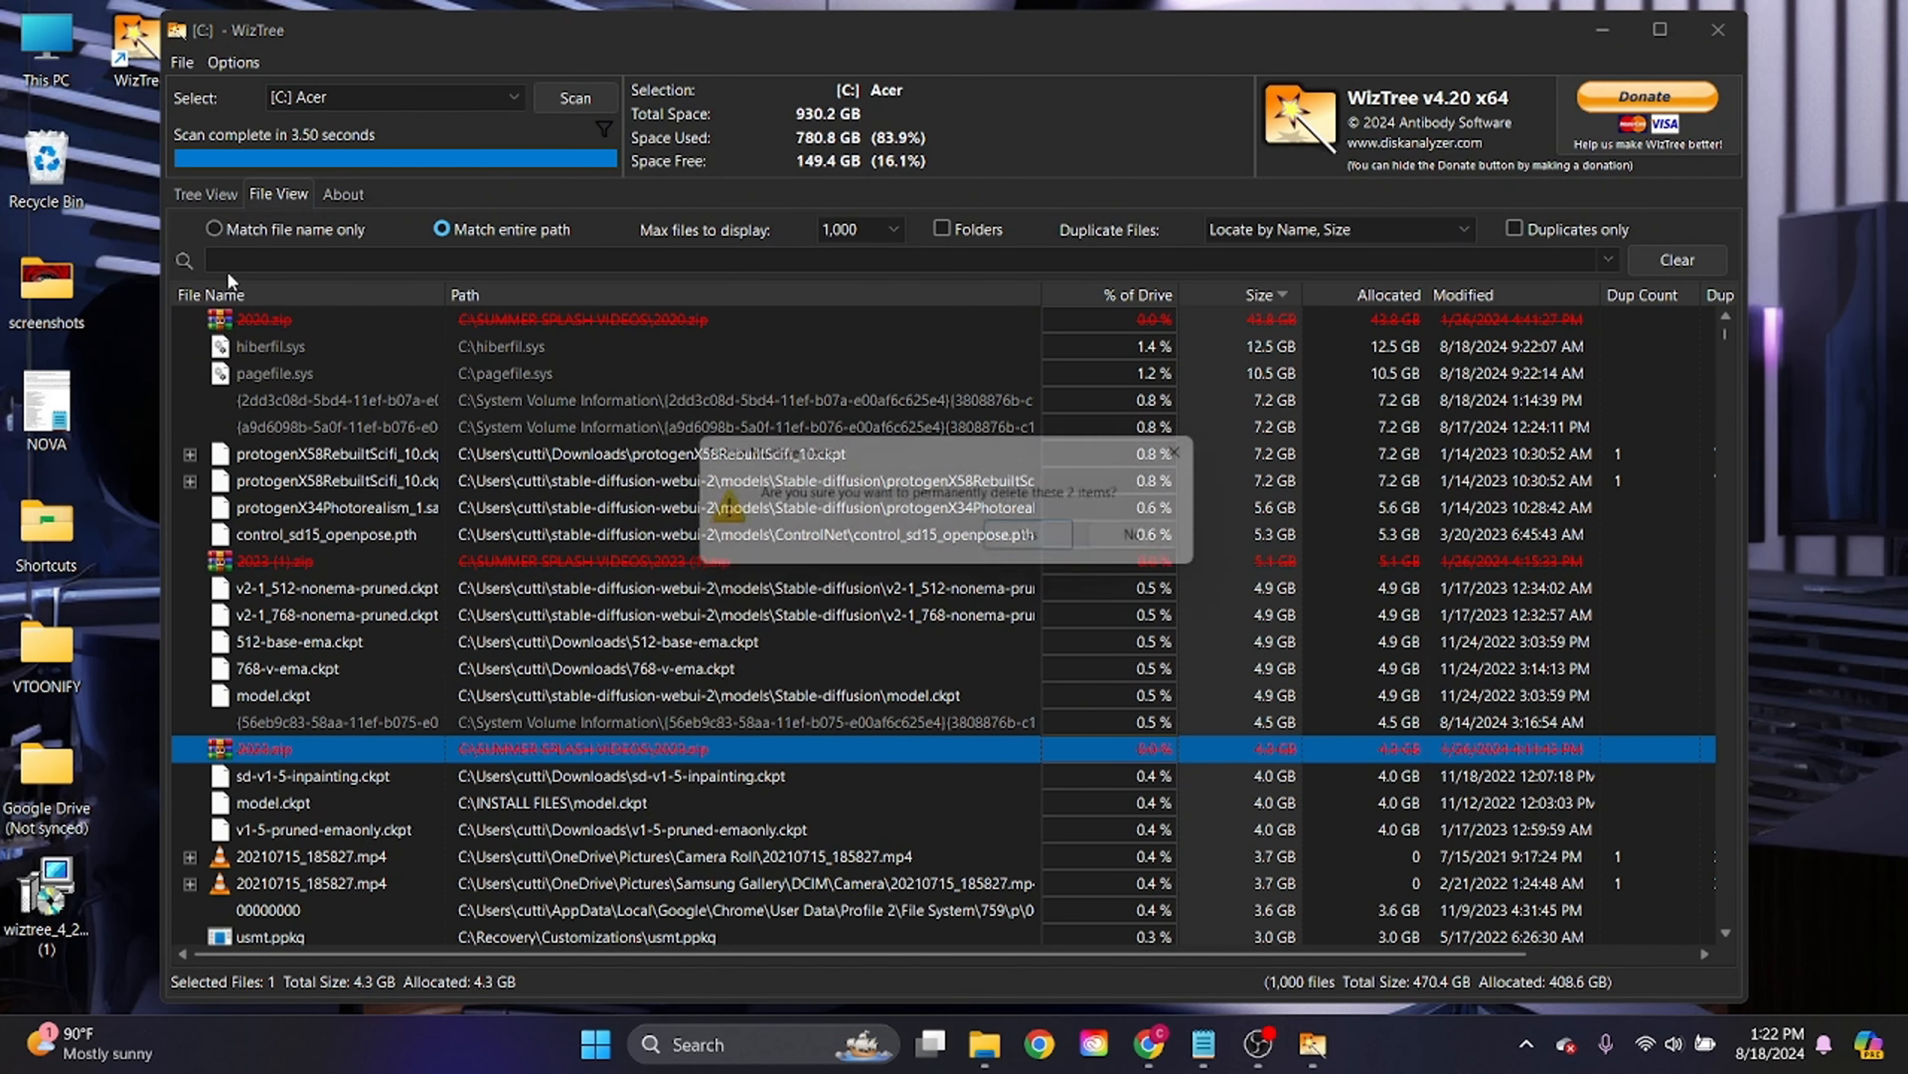
pyautogui.click(1039, 540)
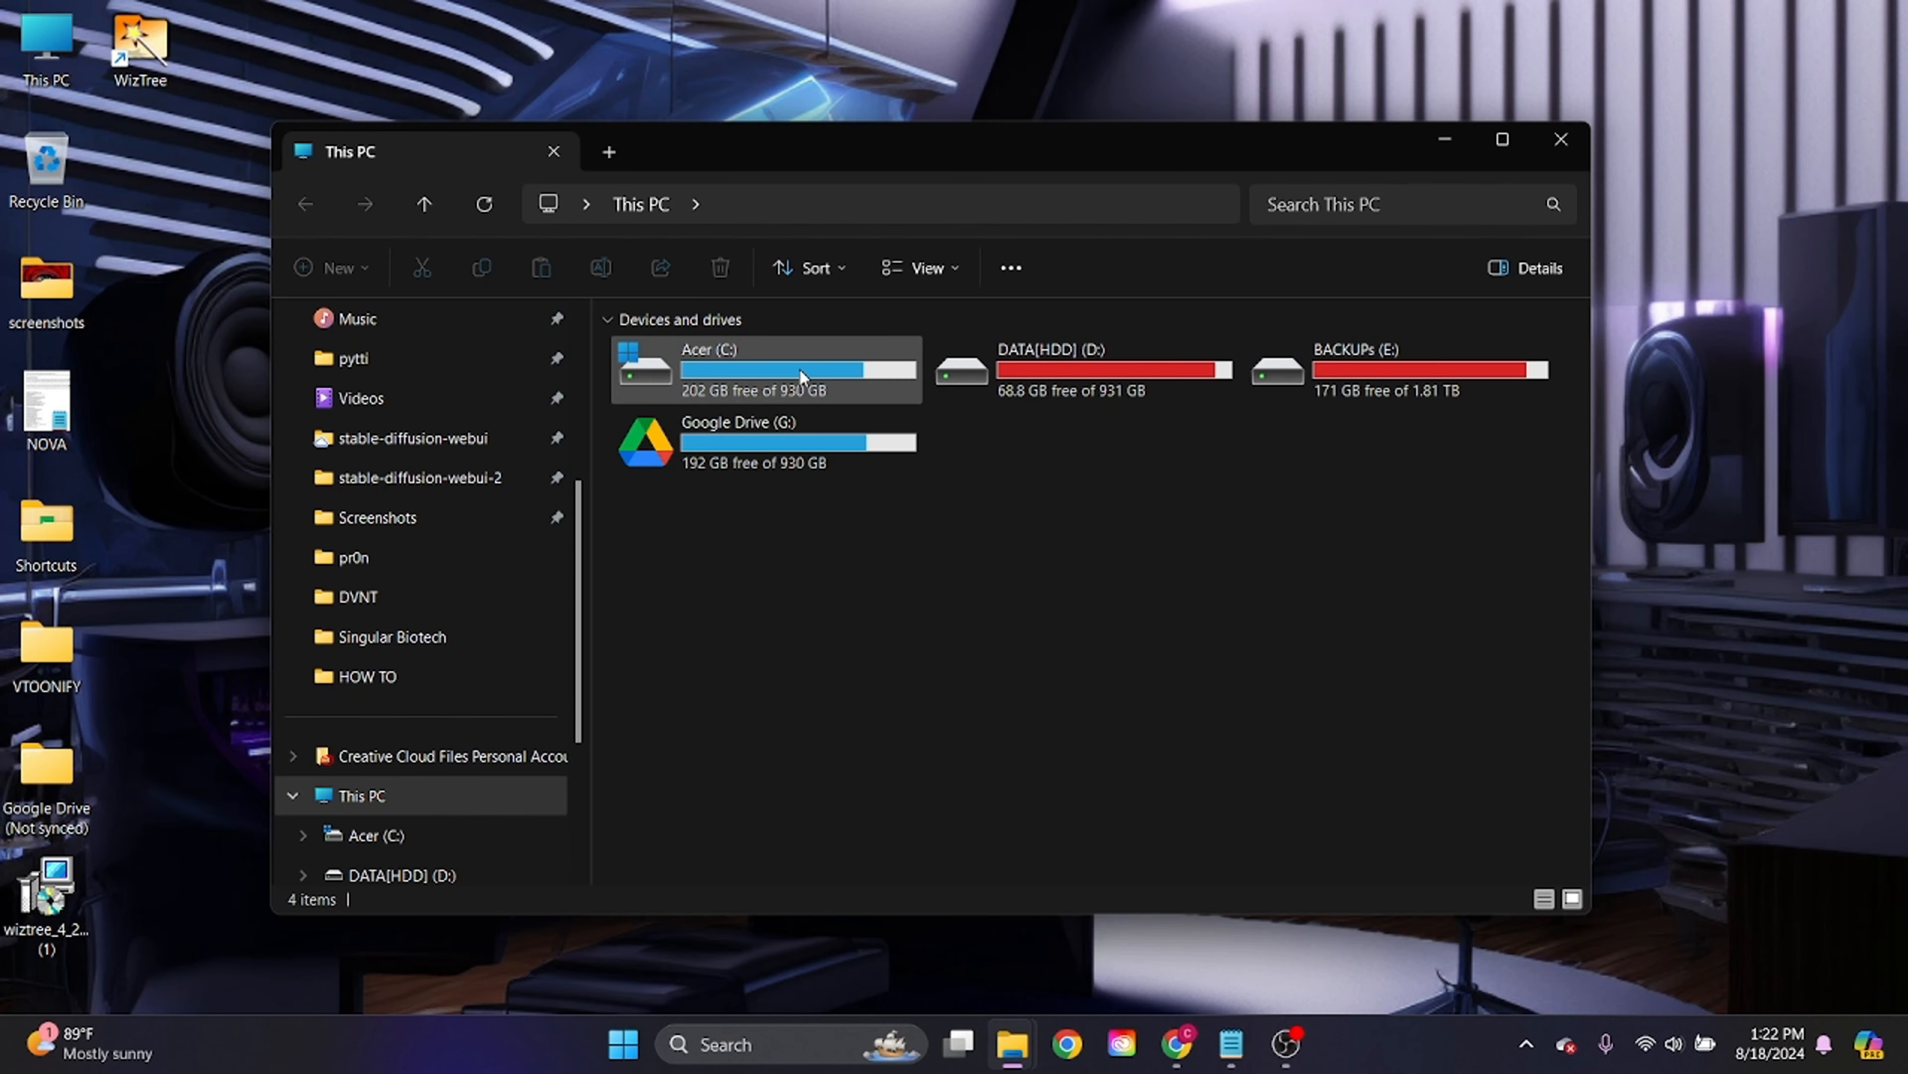
pyautogui.moveTo(803, 373)
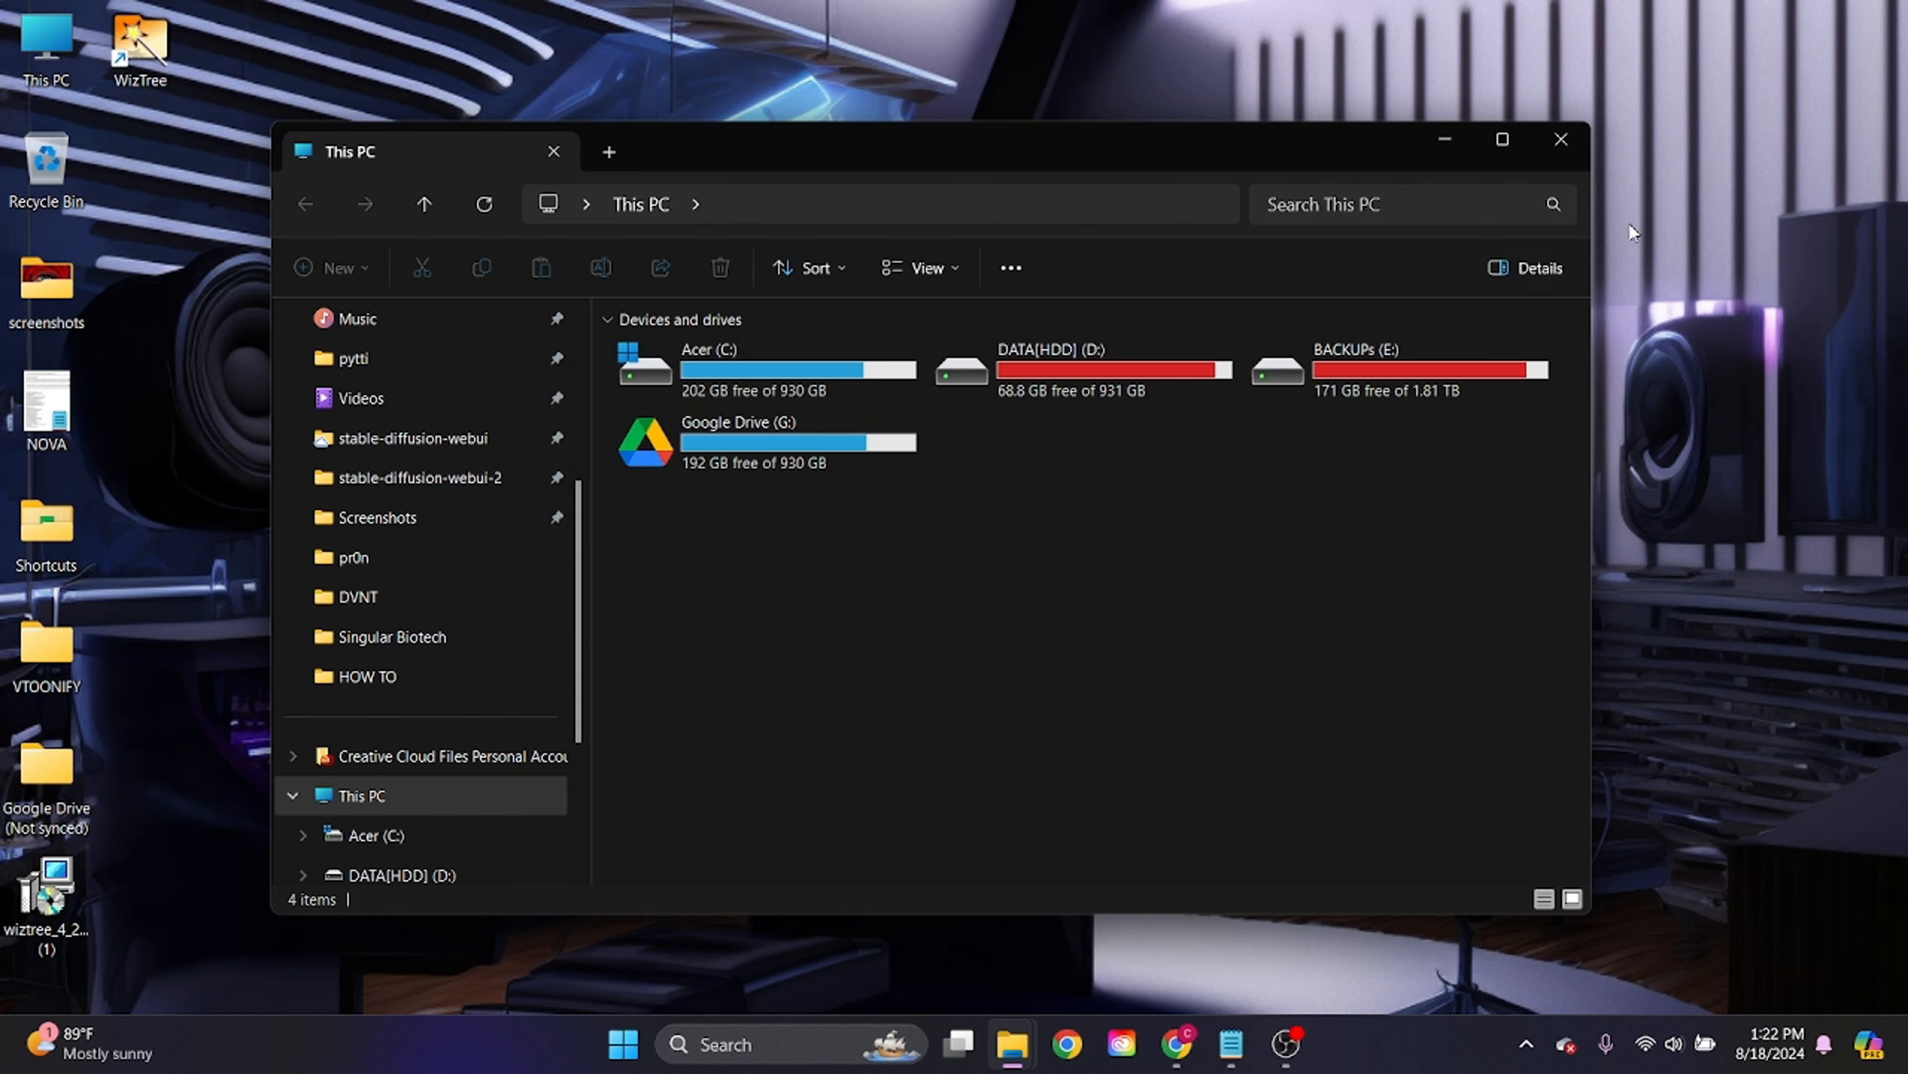
pyautogui.click(1562, 139)
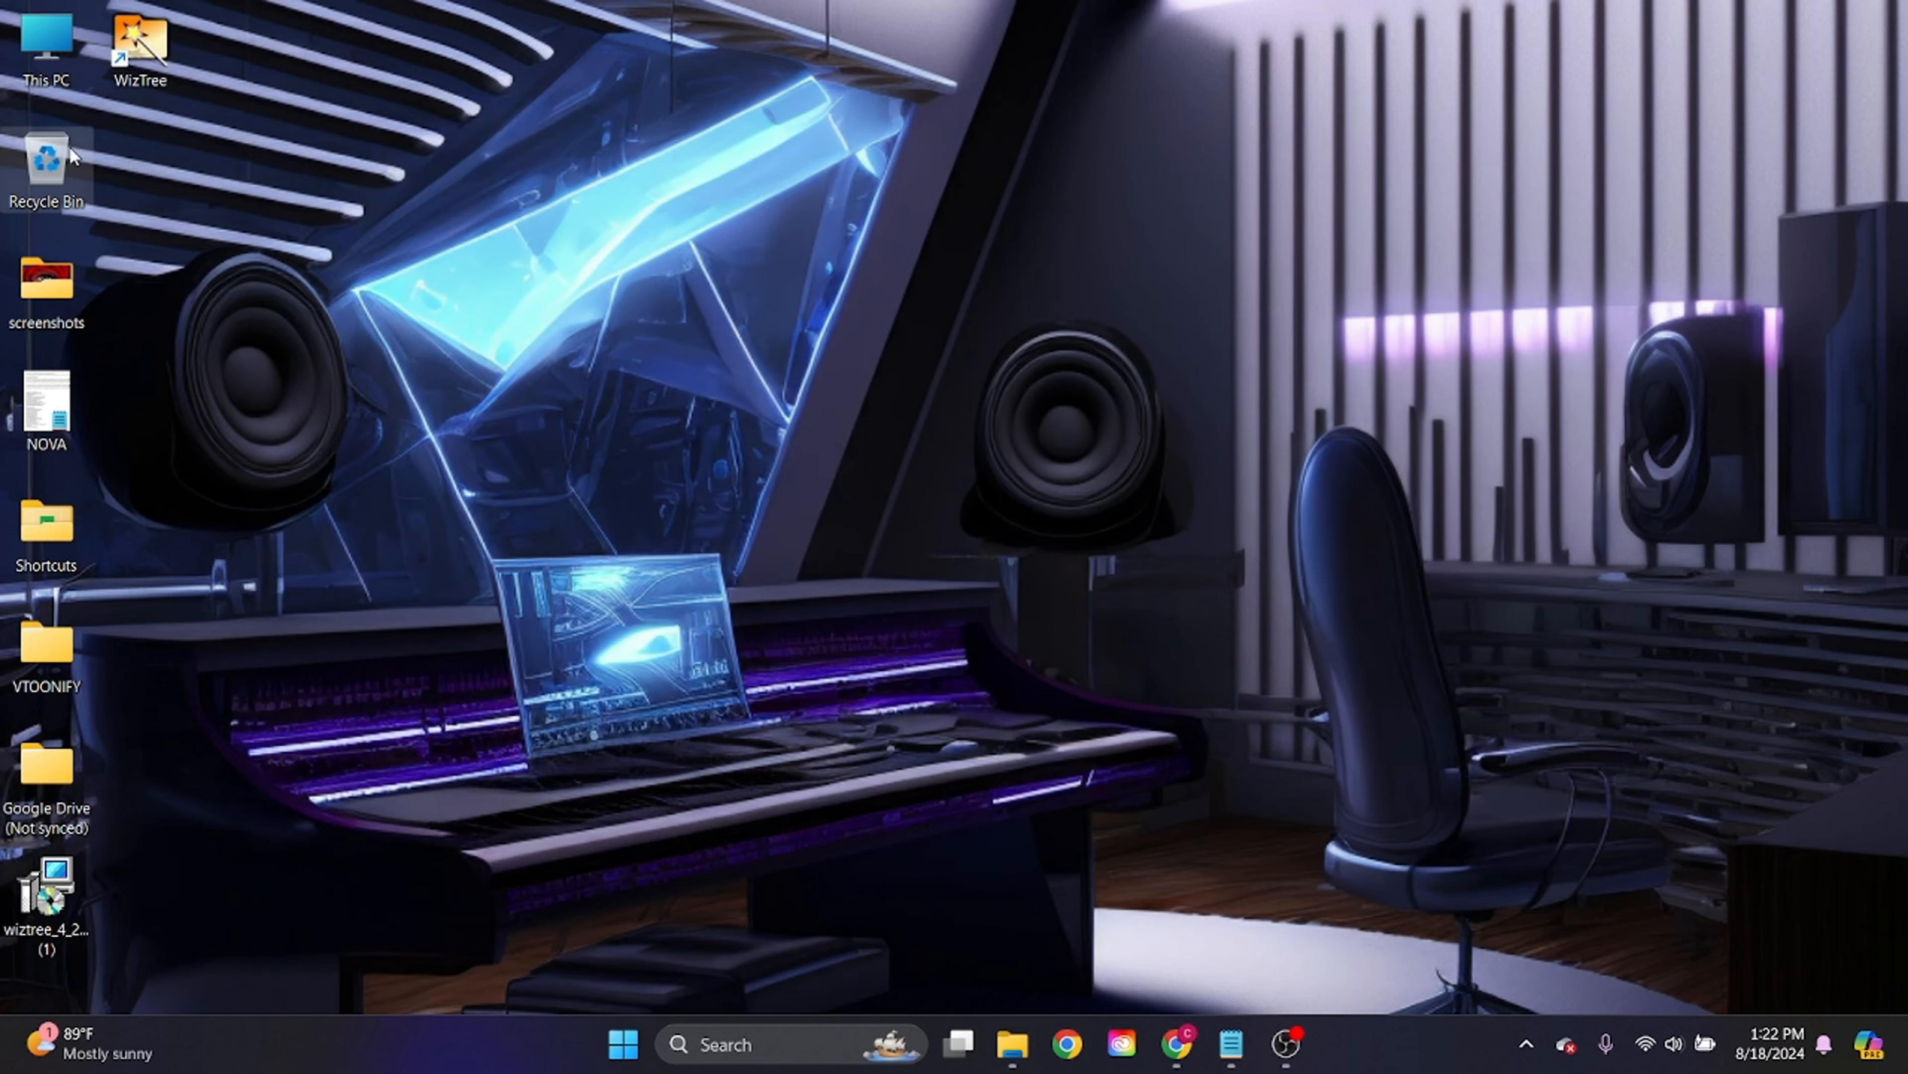
# Search Windows for "storage sens" and open the Storage settings page where Storage Sense is turned on
pyautogui.click(749, 1045)
pyautogui.write('storage')
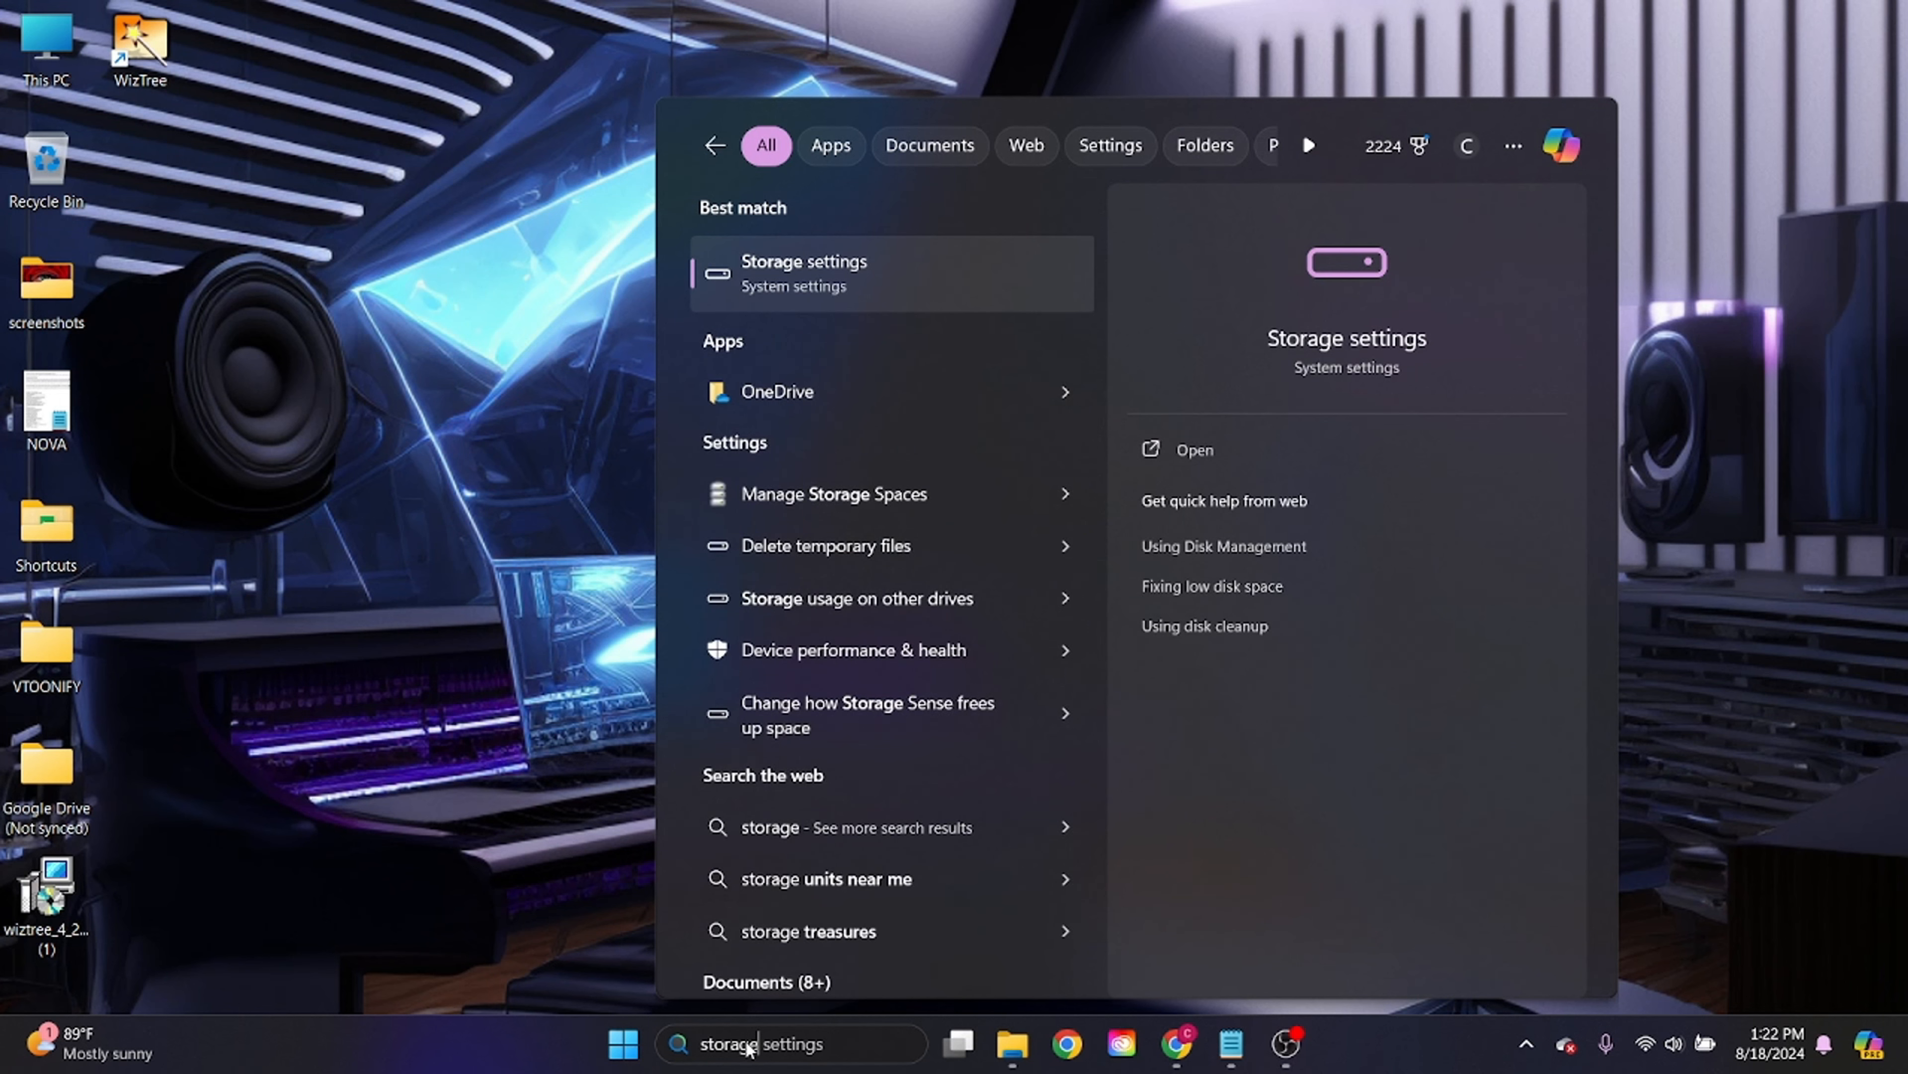
pyautogui.write(' sens')
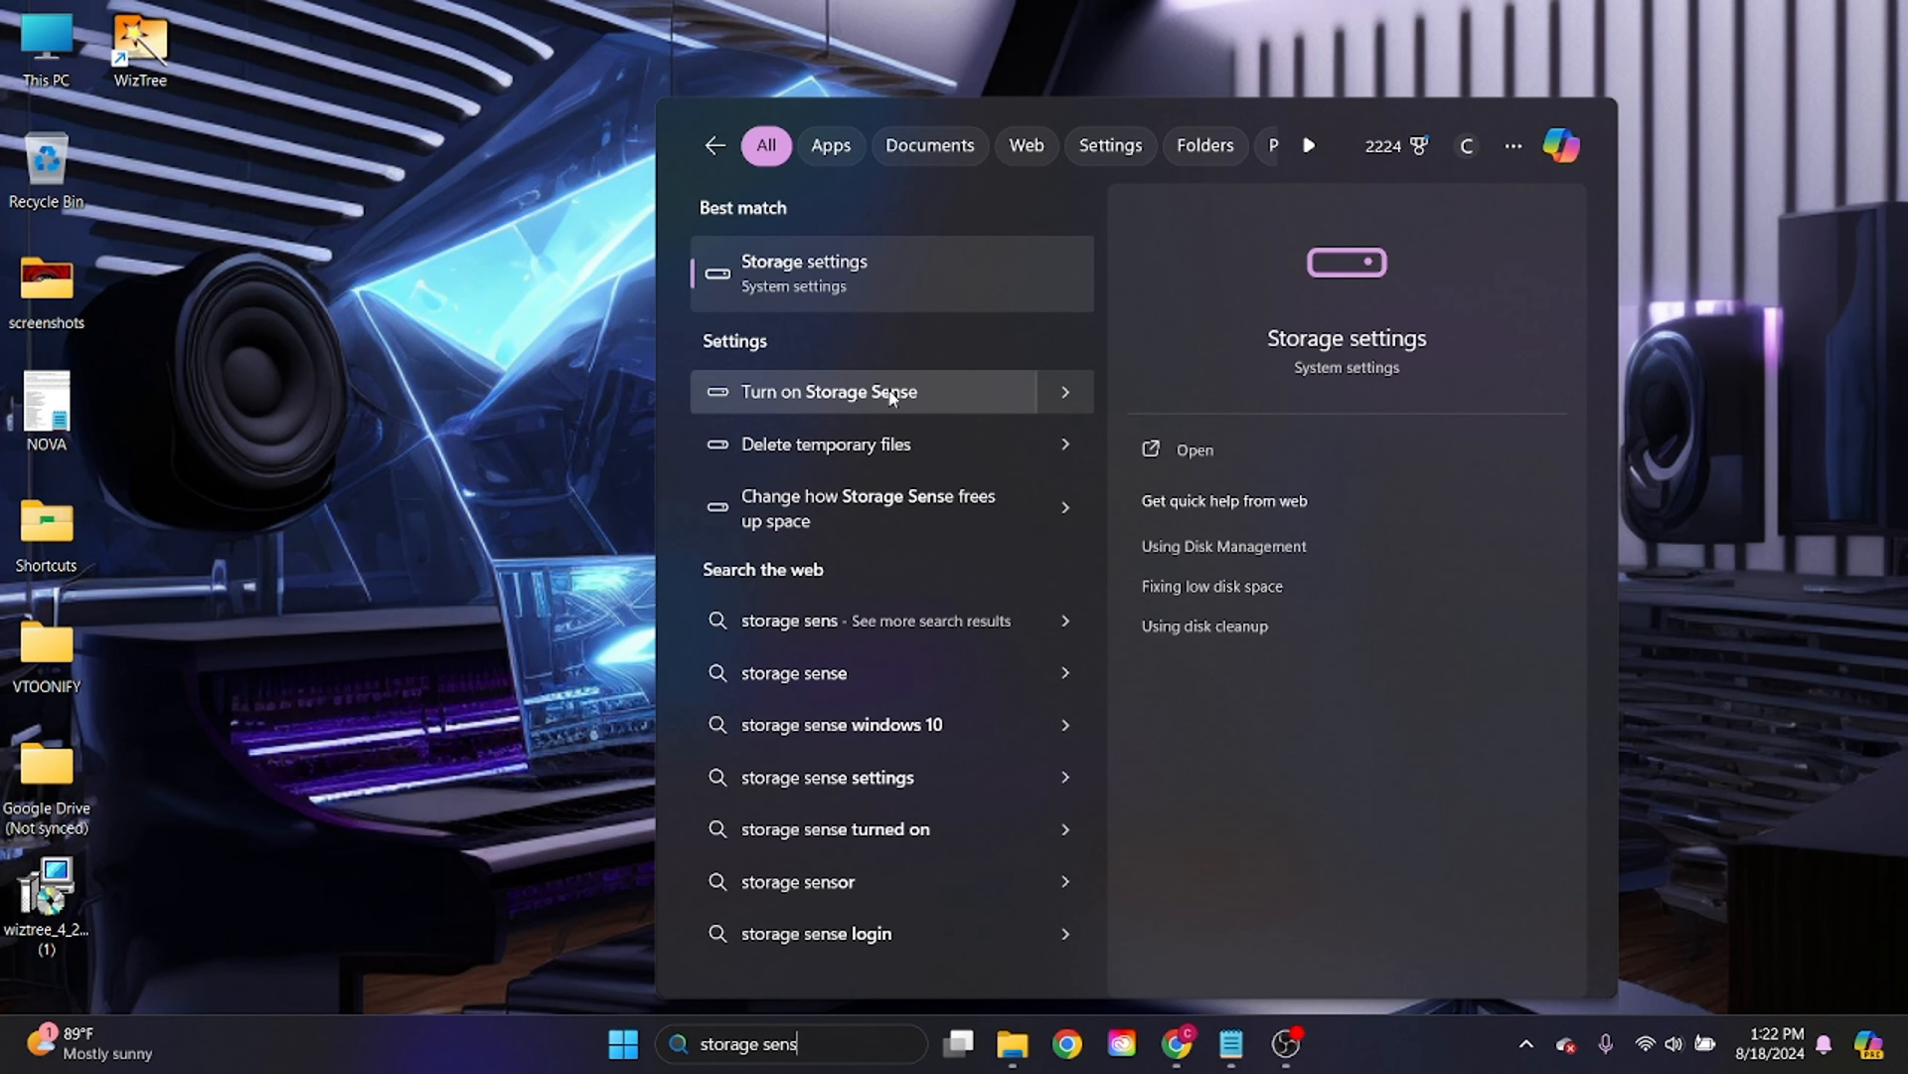
pyautogui.click(888, 388)
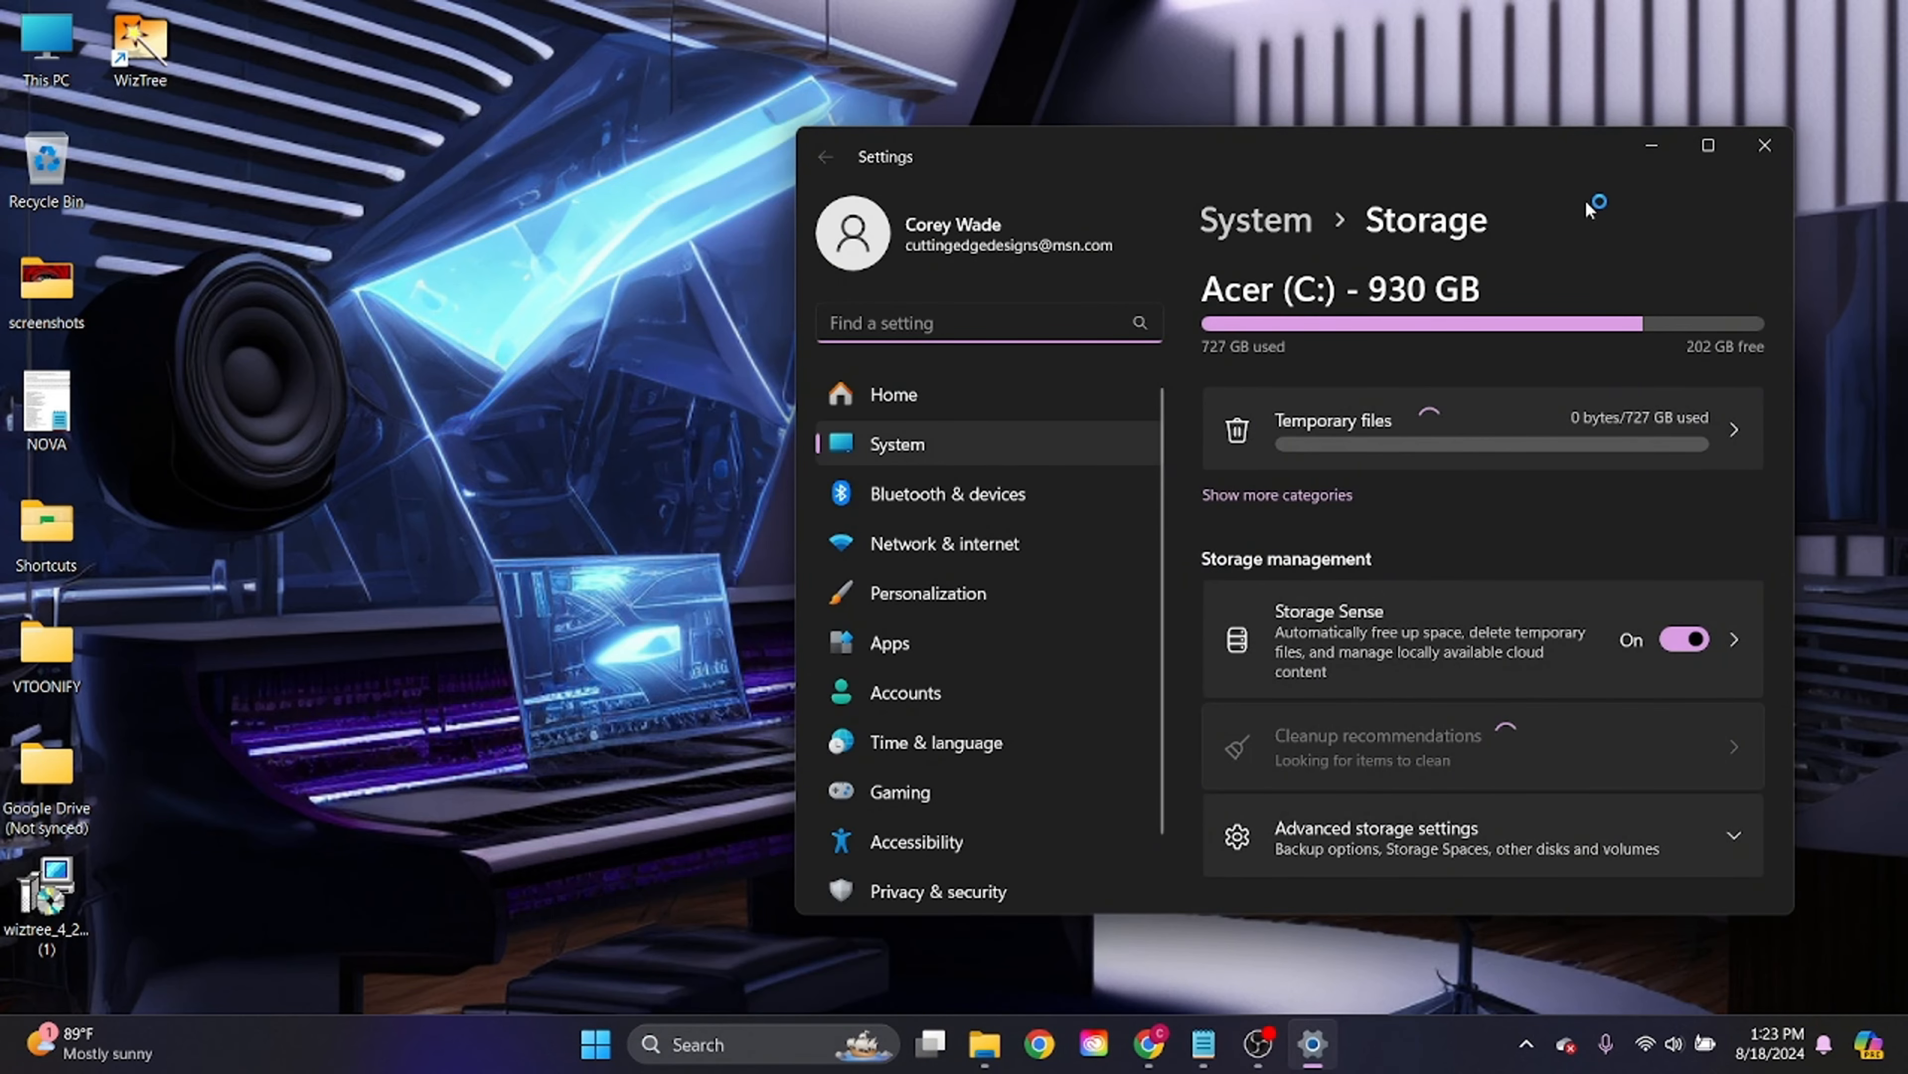
pyautogui.moveTo(1493, 165); pyautogui.dragTo(1029, 105)
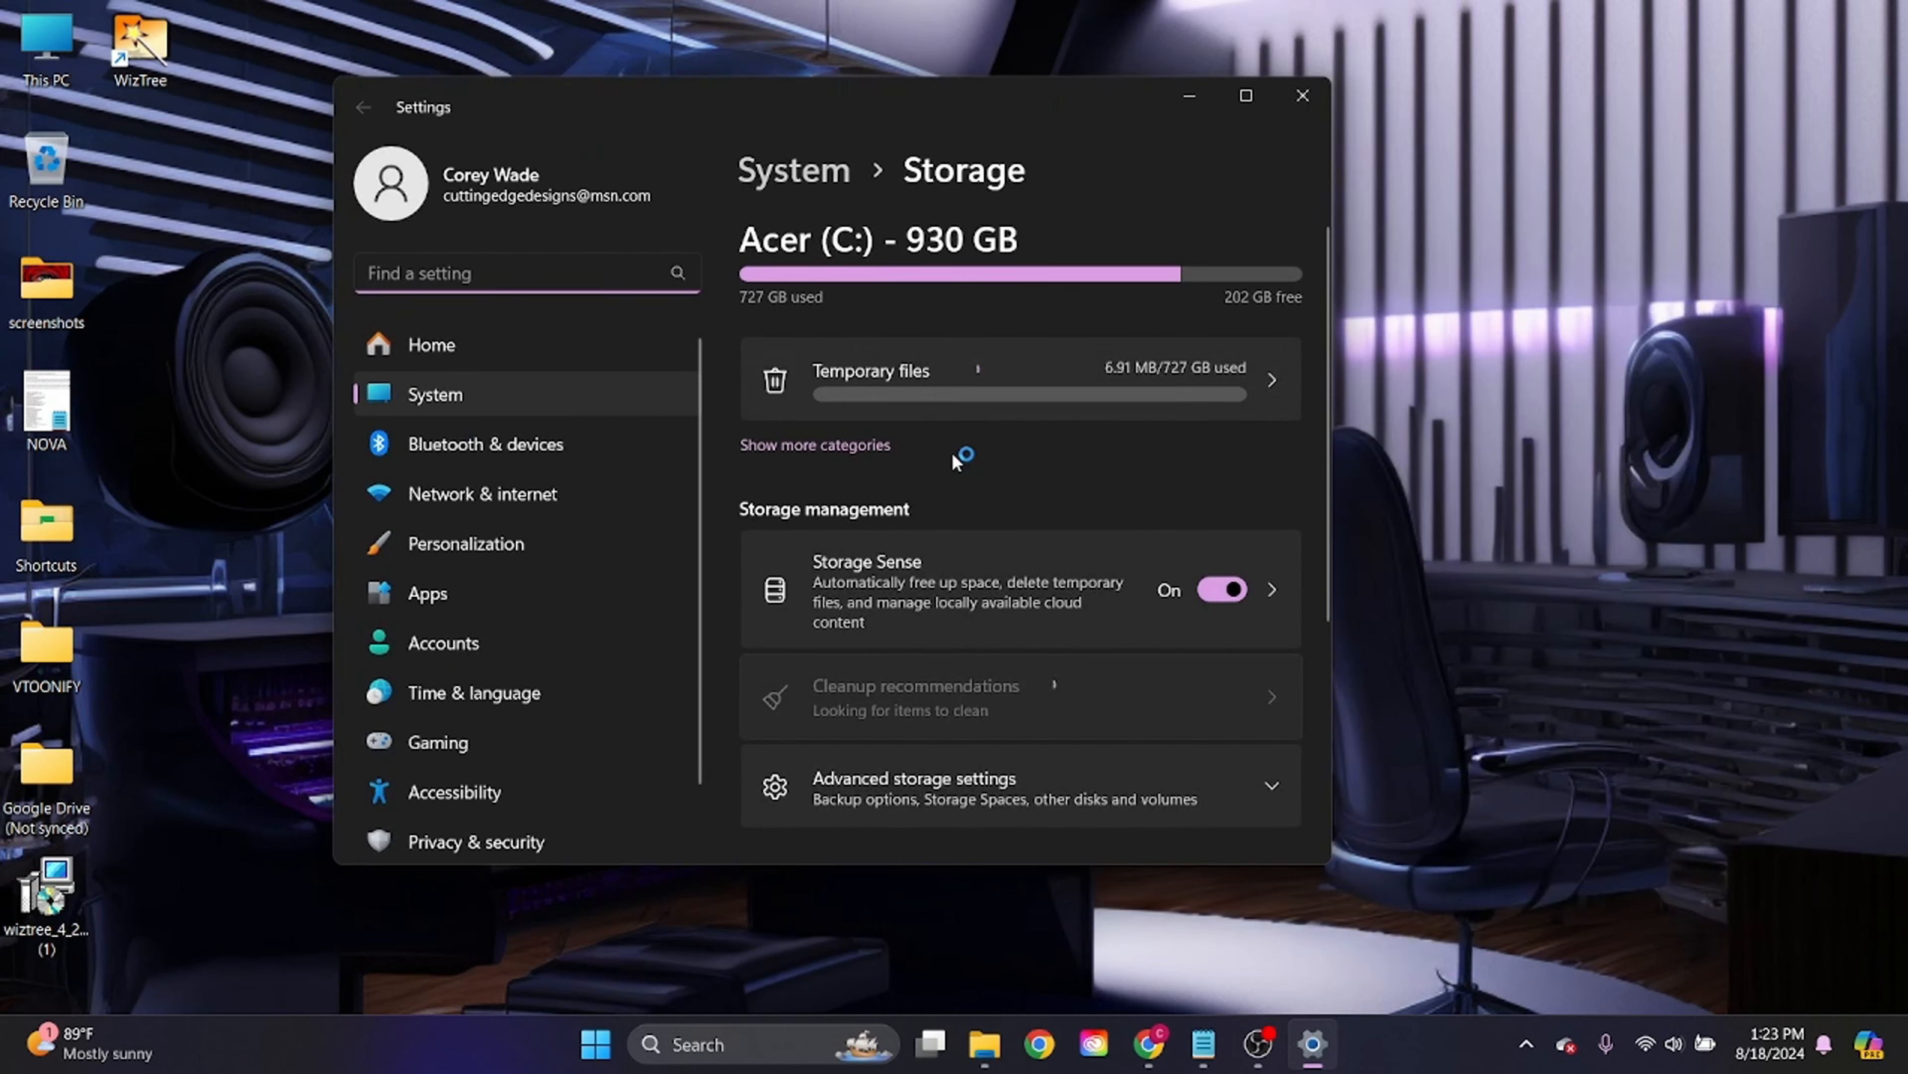
# Review the Temporary files categories and remove the preselected ones, leaving Downloads unselected
pyautogui.click(1270, 380)
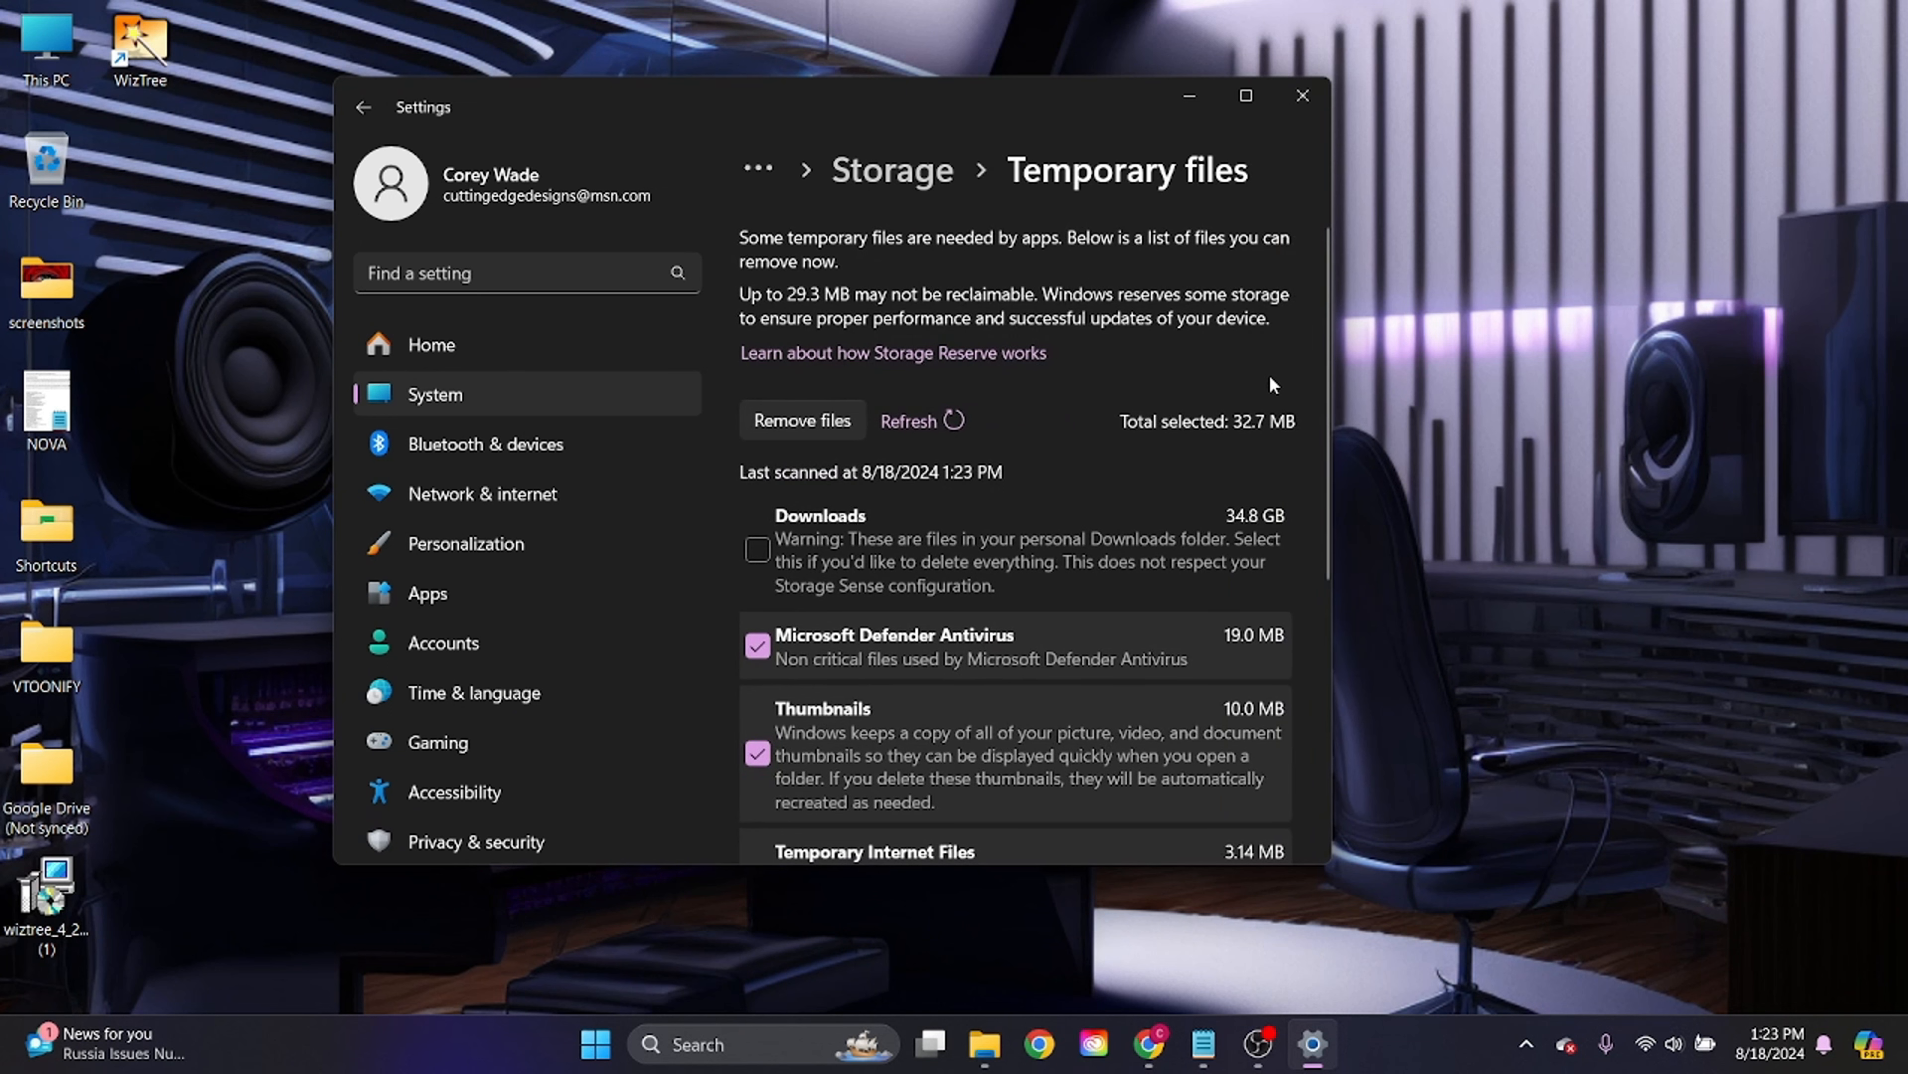
pyautogui.scroll(-3, 918, 323)
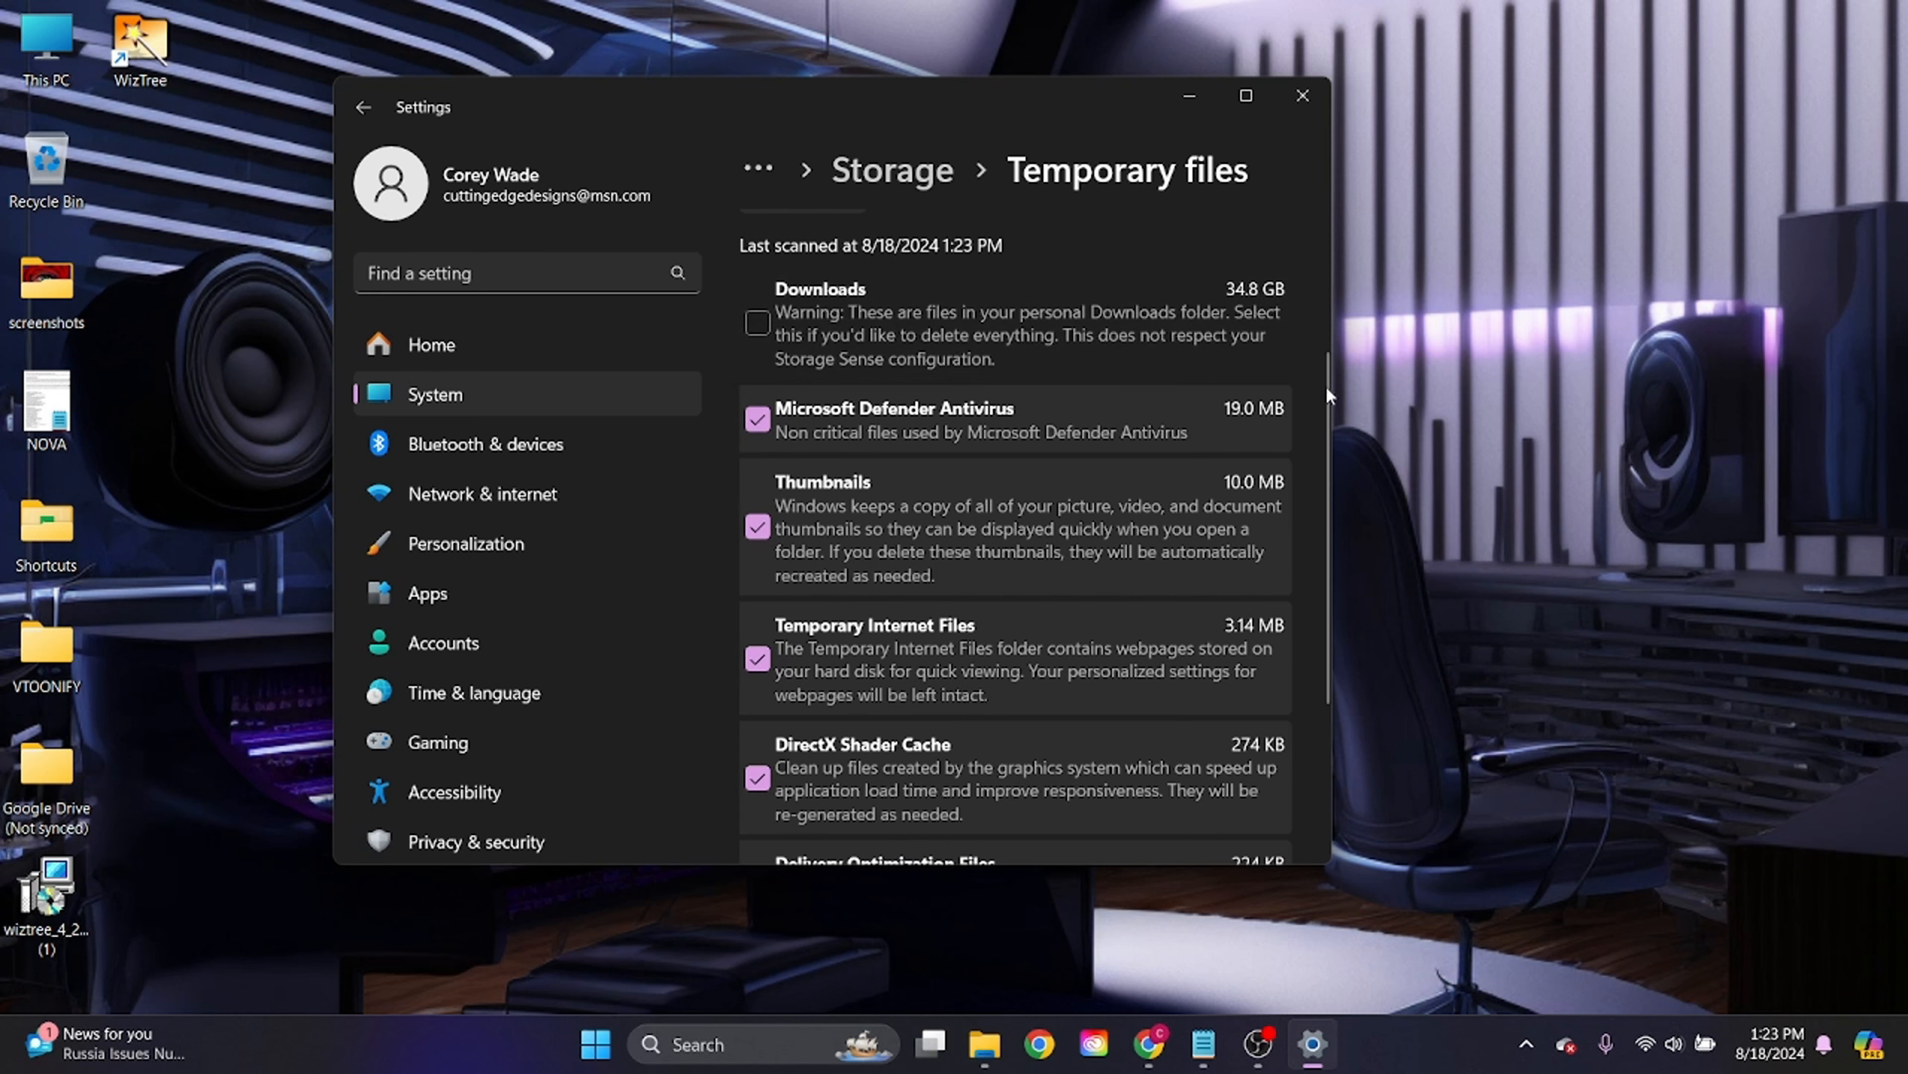
pyautogui.moveTo(1329, 395); pyautogui.dragTo(1305, 300)
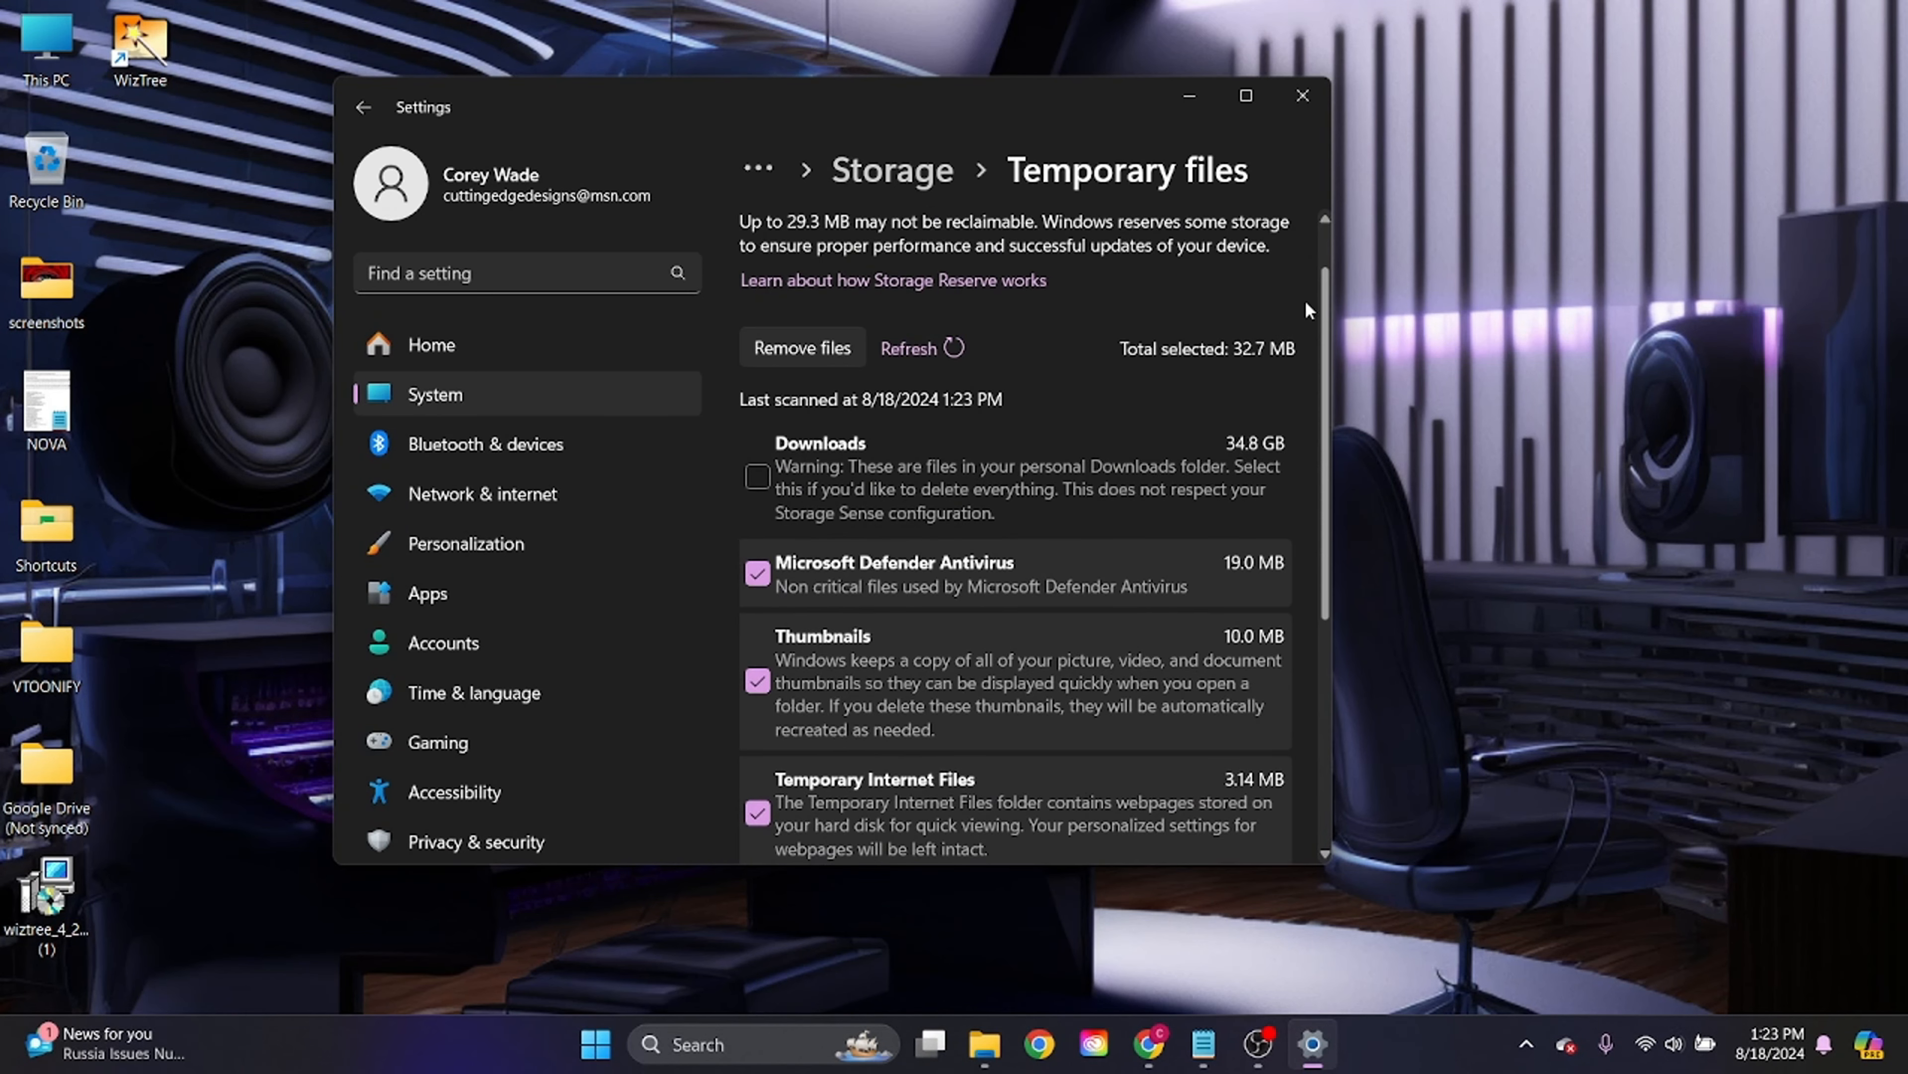
pyautogui.click(778, 349)
# Open the Storage Sense configuration and schedule it to run every week
pyautogui.click(753, 546)
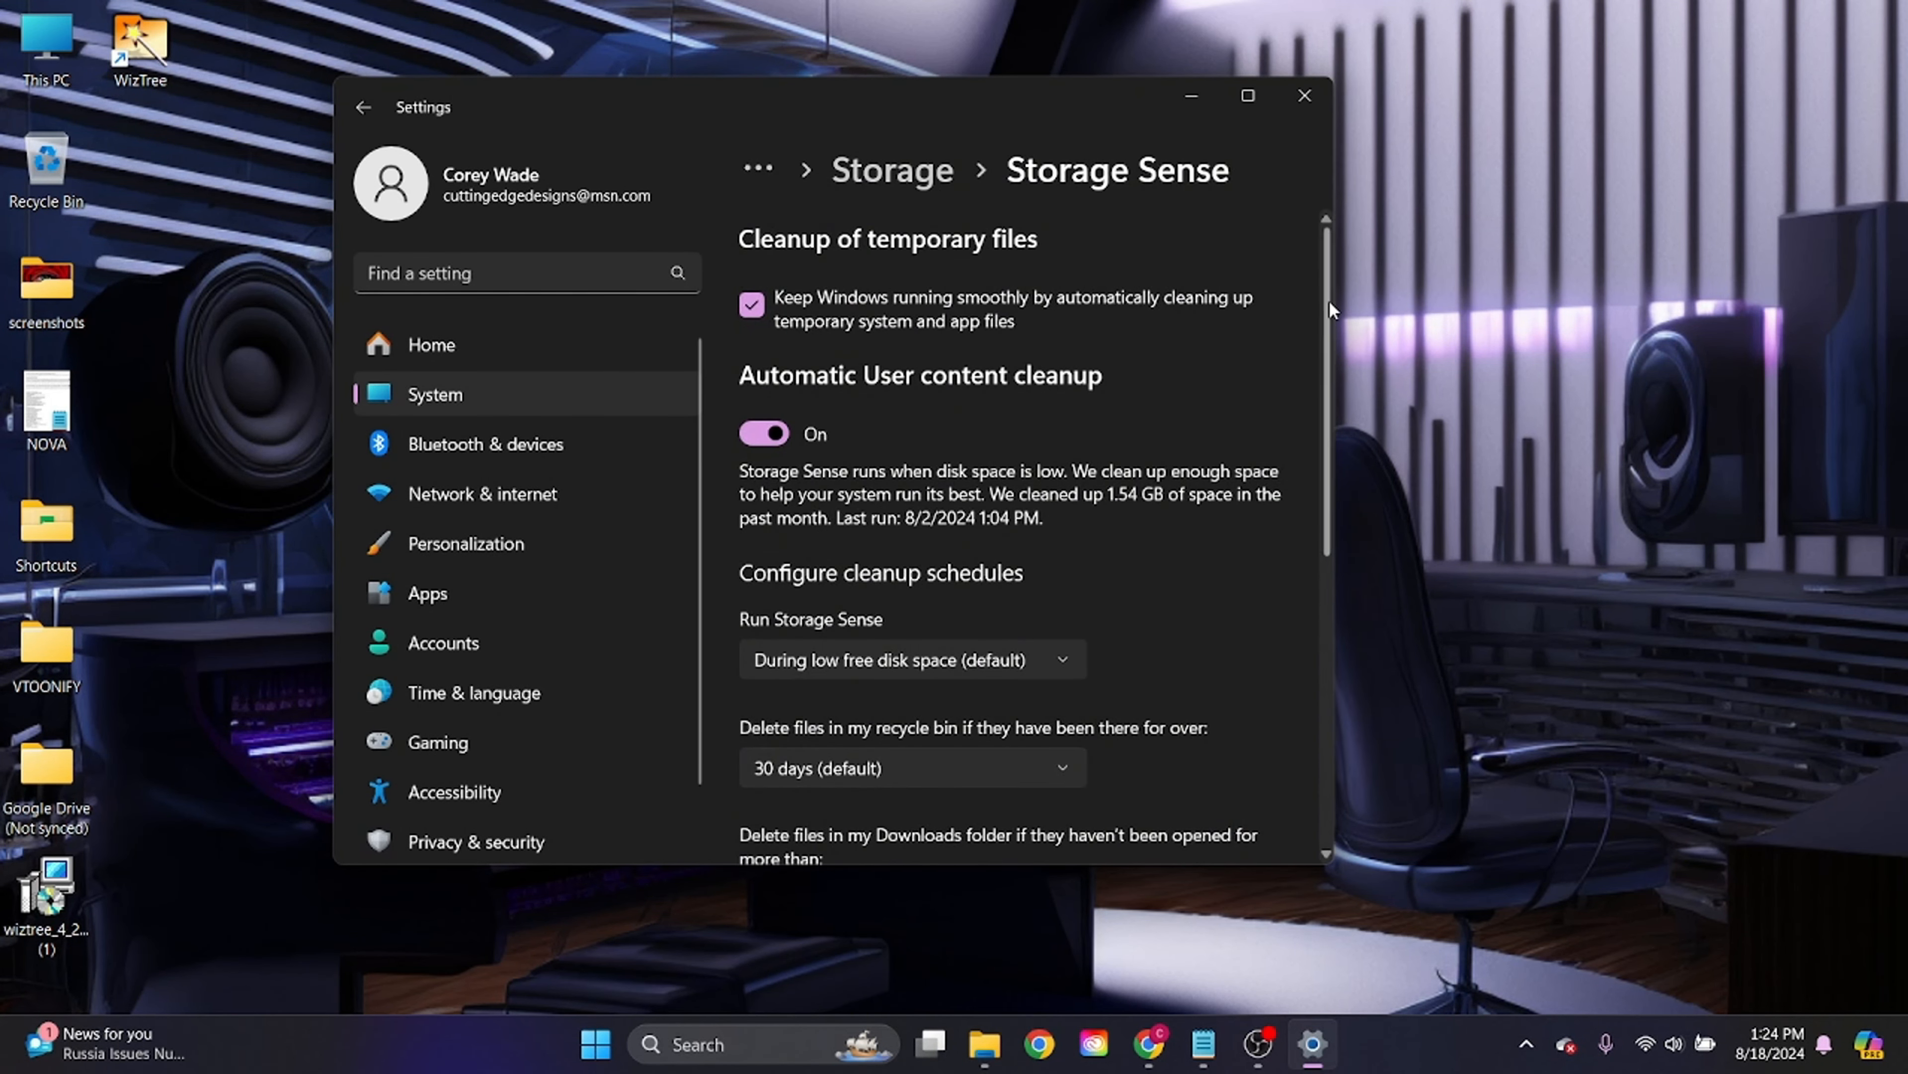
pyautogui.moveTo(1329, 300); pyautogui.dragTo(1330, 407)
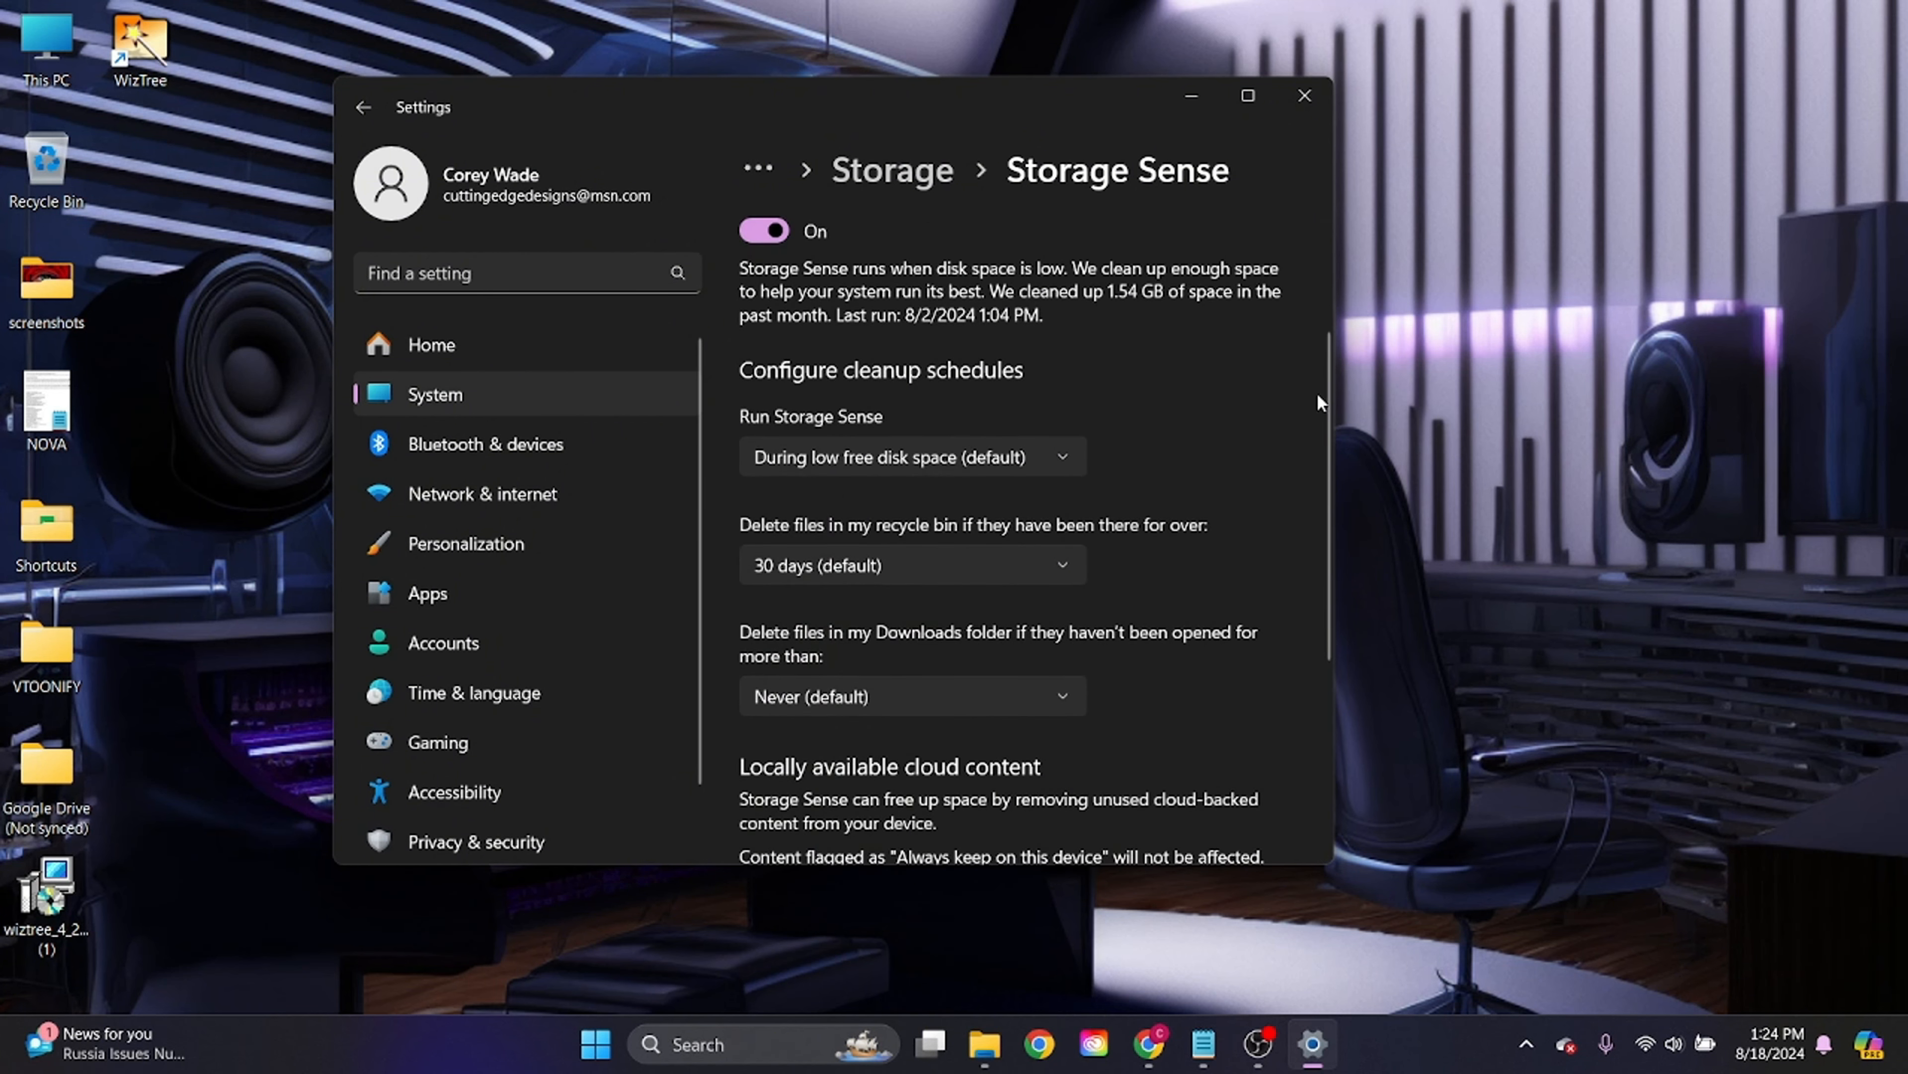
pyautogui.moveTo(1327, 372); pyautogui.dragTo(1327, 415)
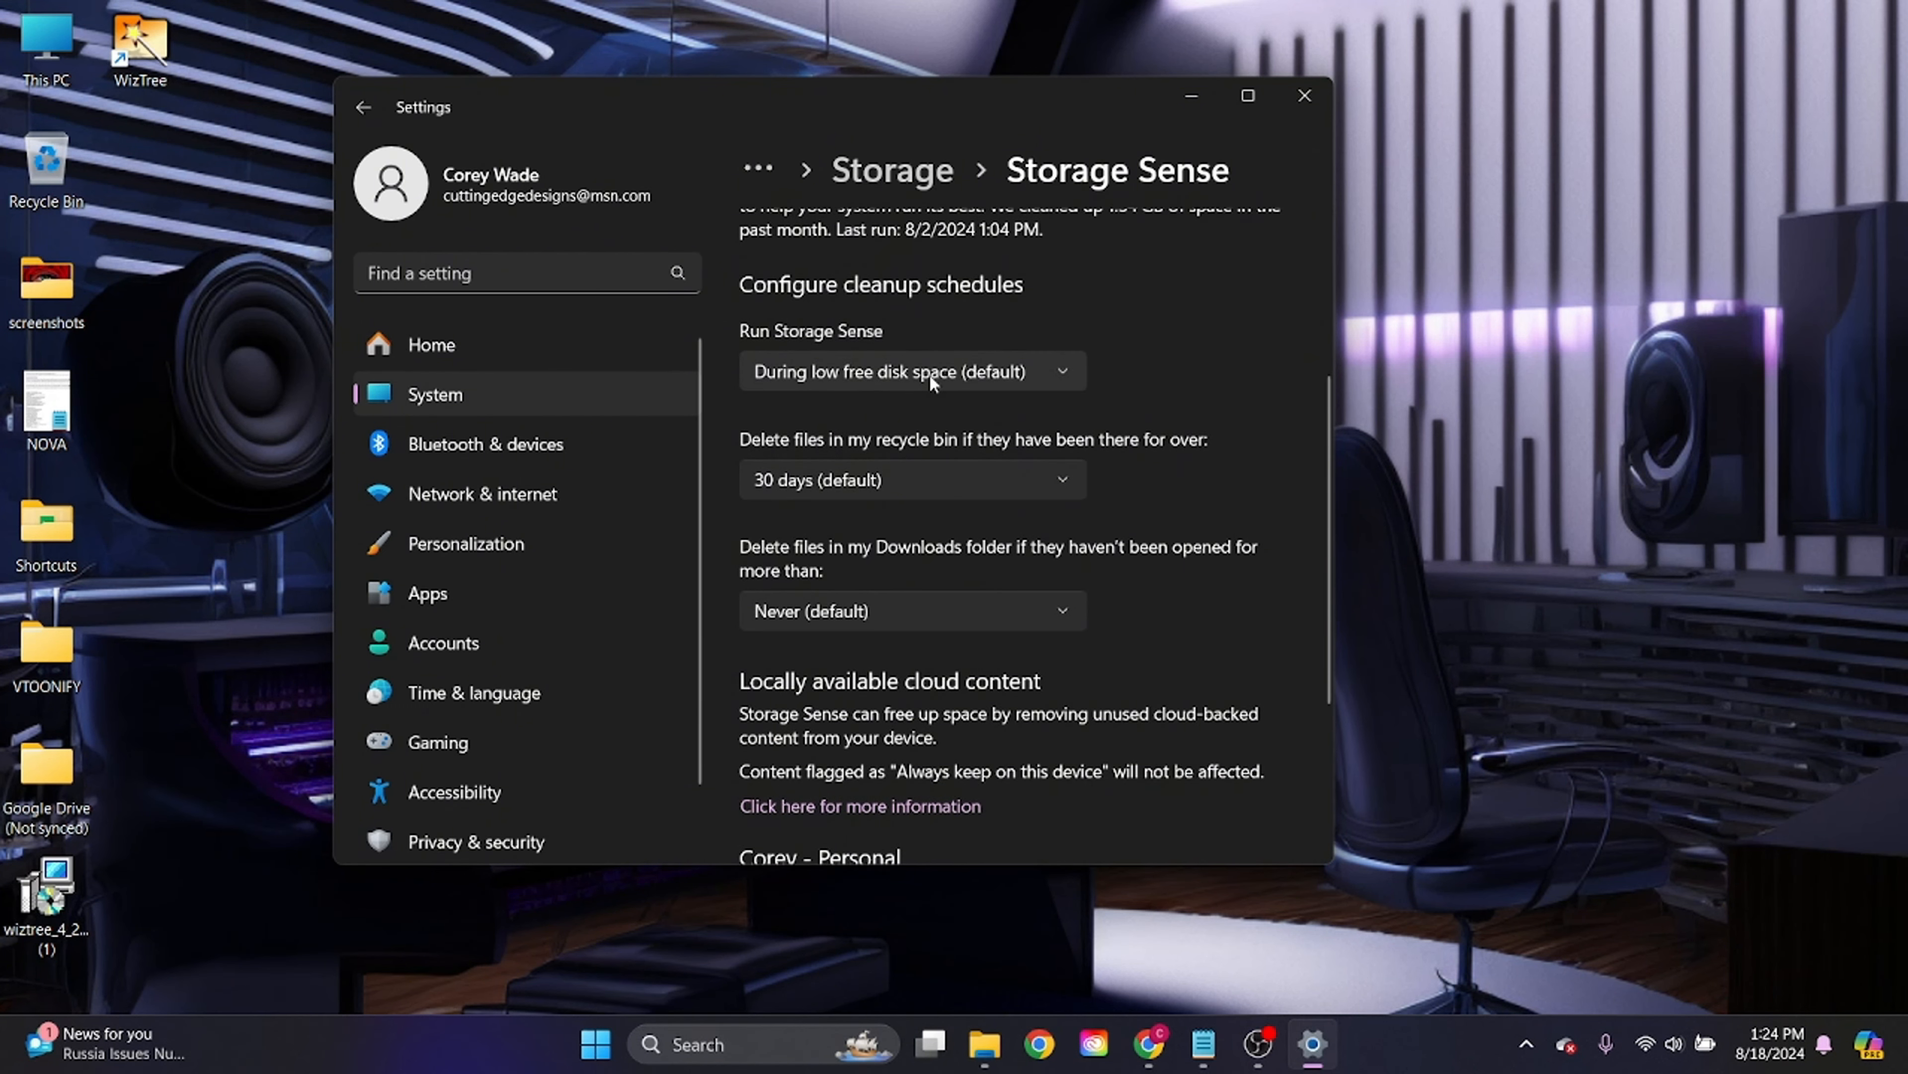
pyautogui.click(901, 372)
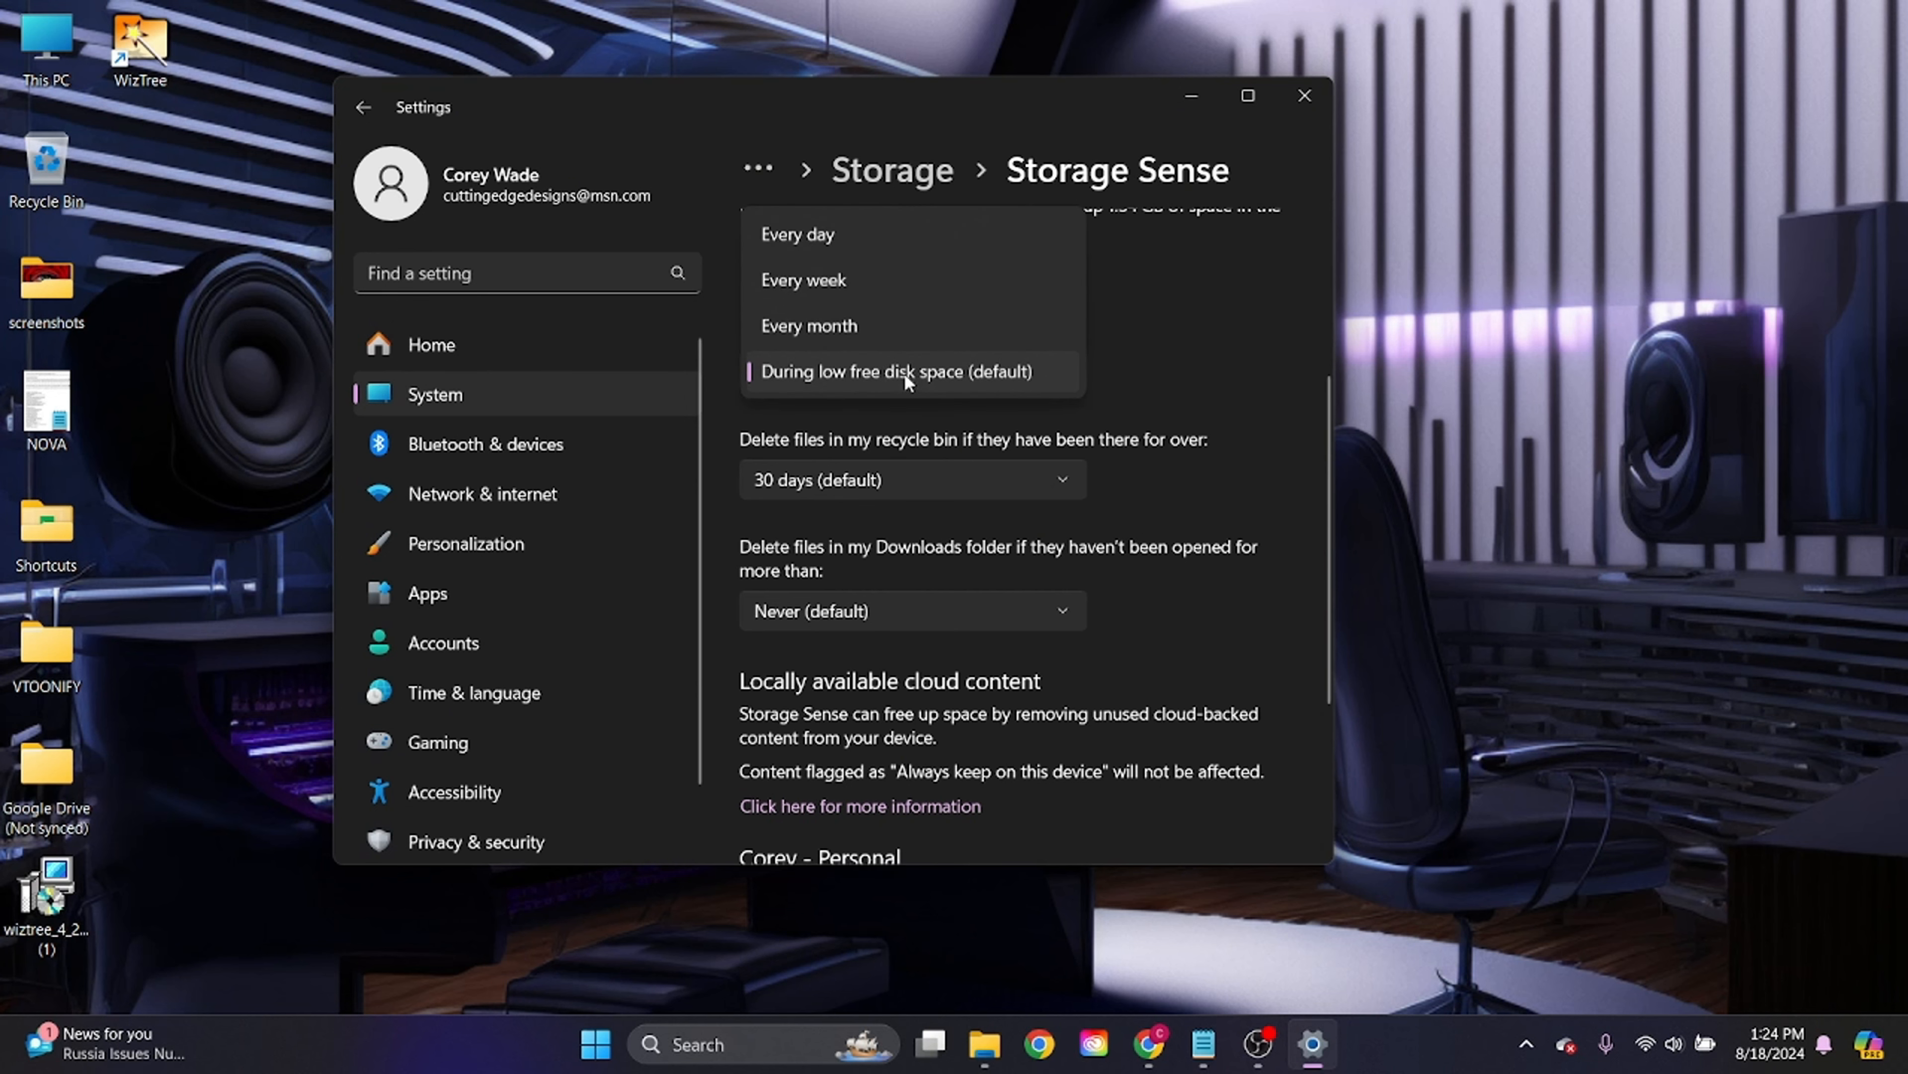
pyautogui.click(872, 290)
# Have Storage Sense delete files in the recycle bin after 14 days and unopened Downloads files after 14 days
pyautogui.scroll(-1, 952, 438)
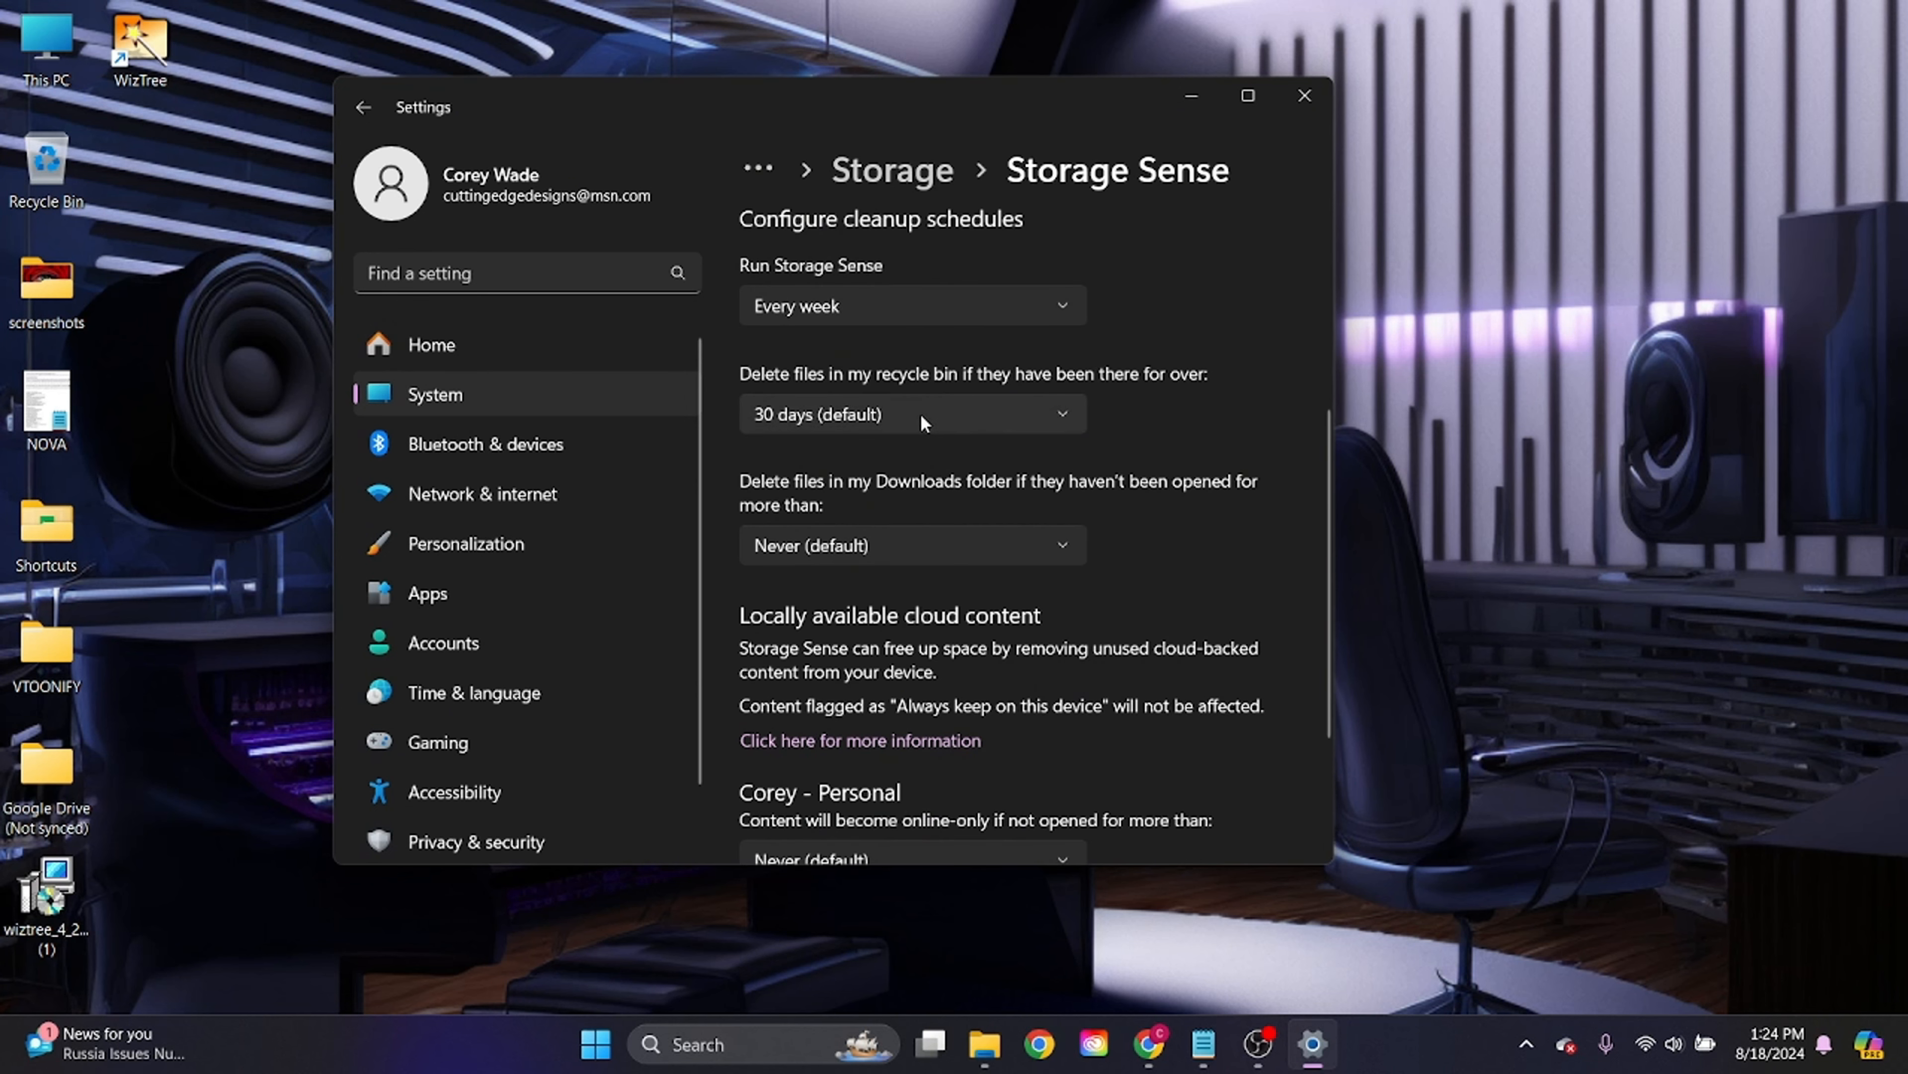
pyautogui.click(924, 421)
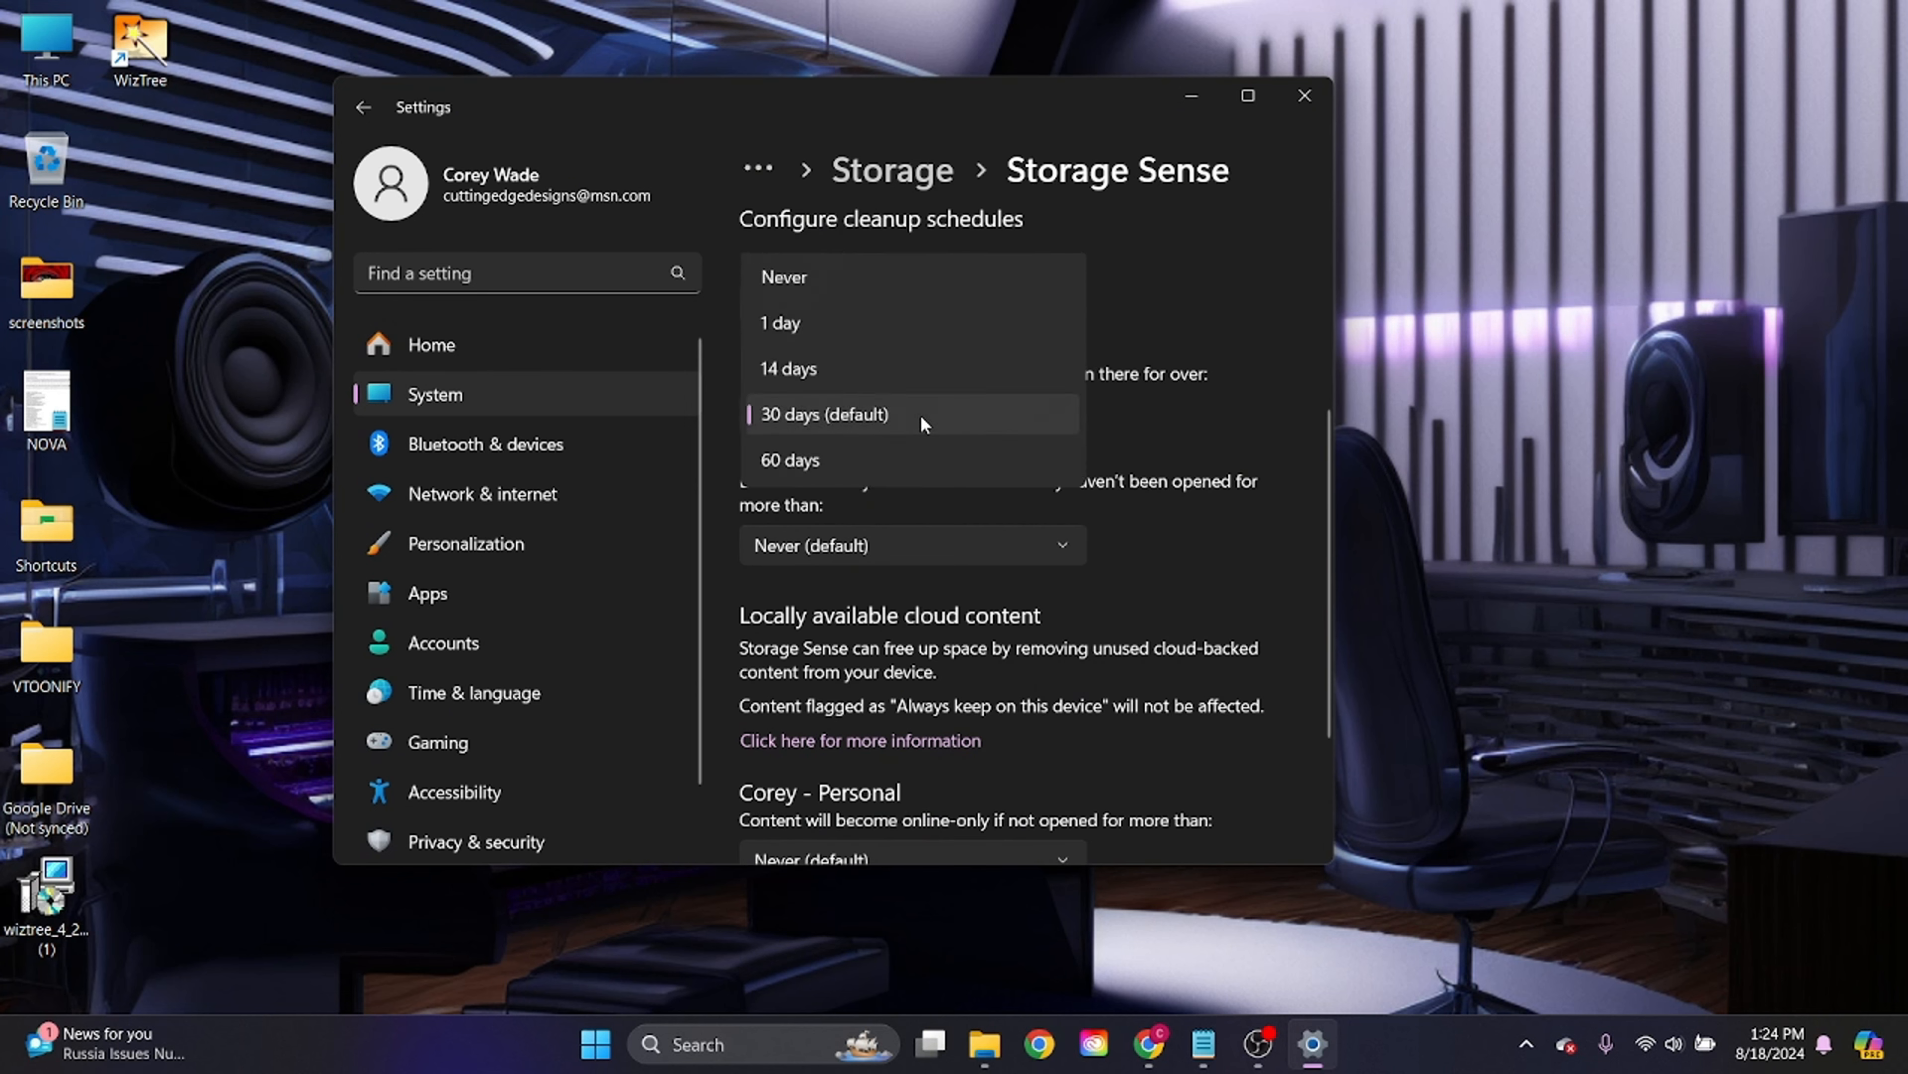
pyautogui.click(909, 380)
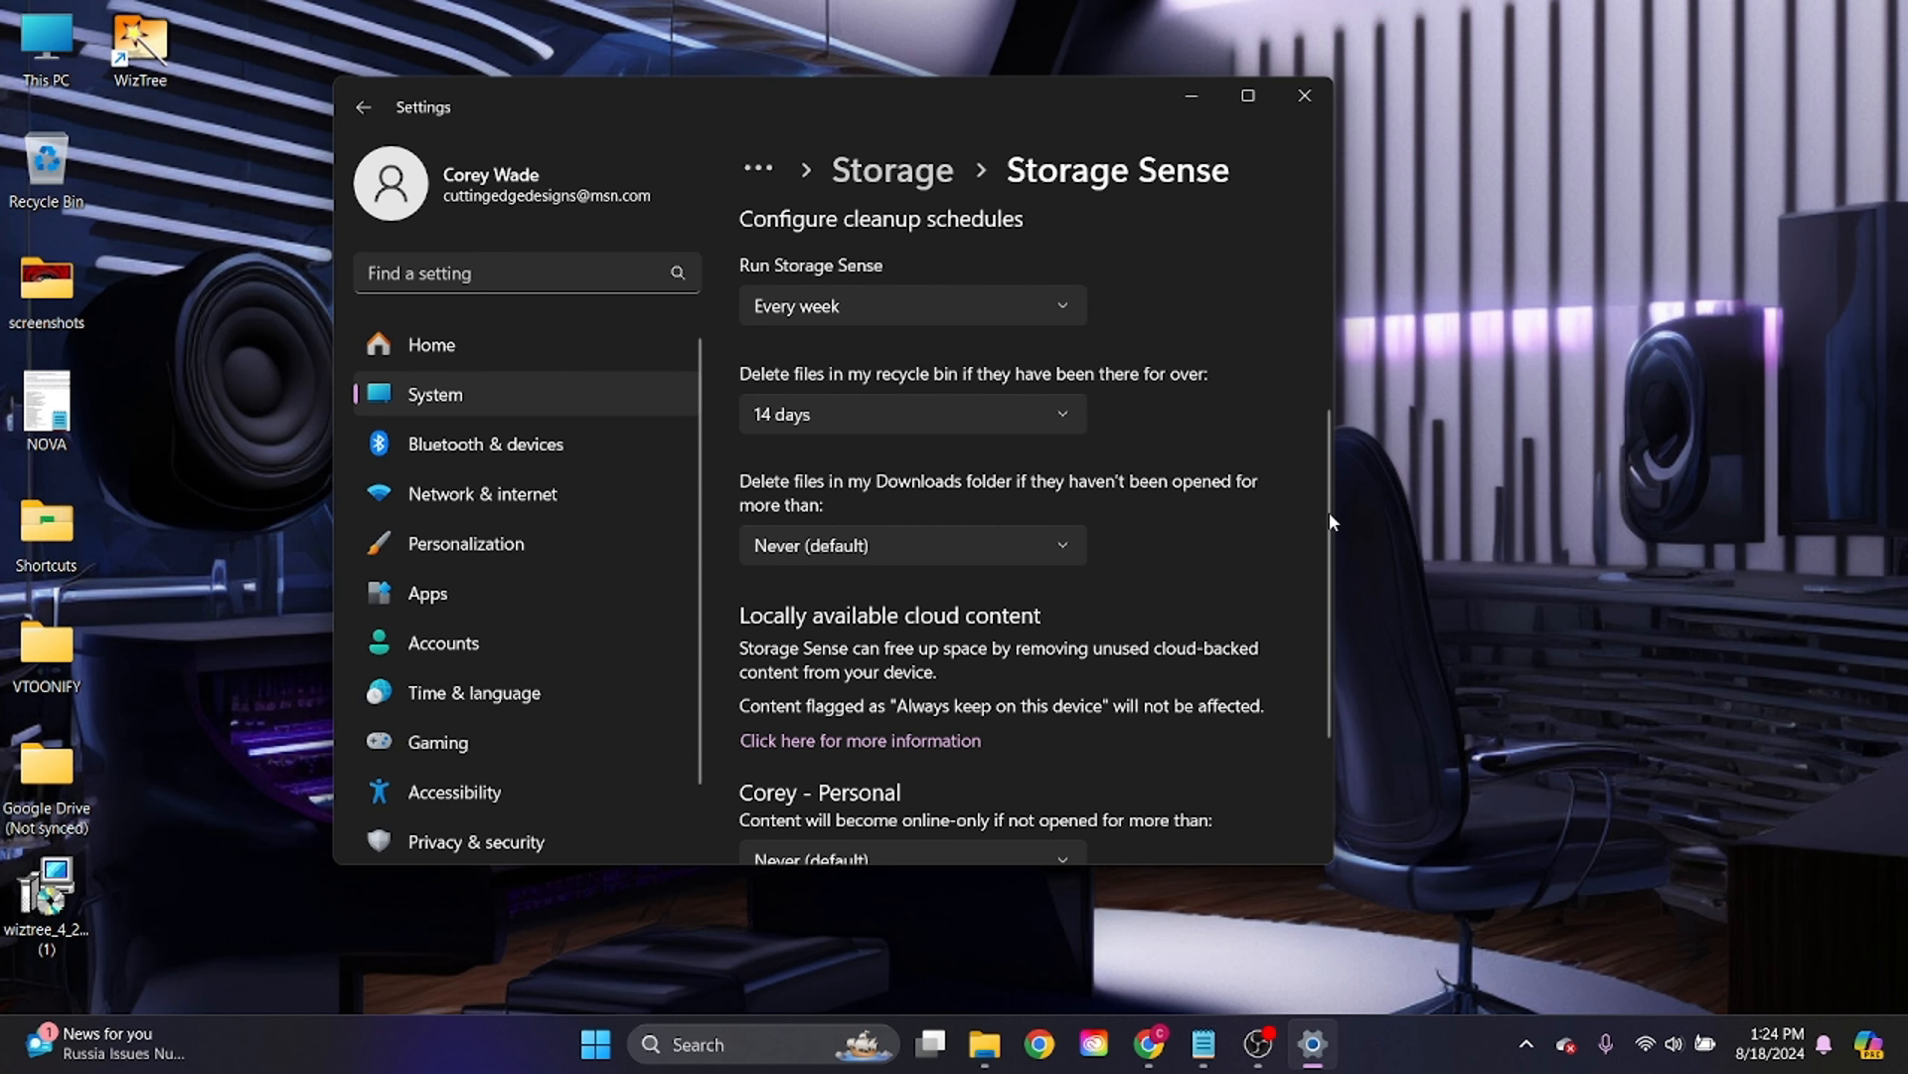
pyautogui.scroll(-1, 1328, 540)
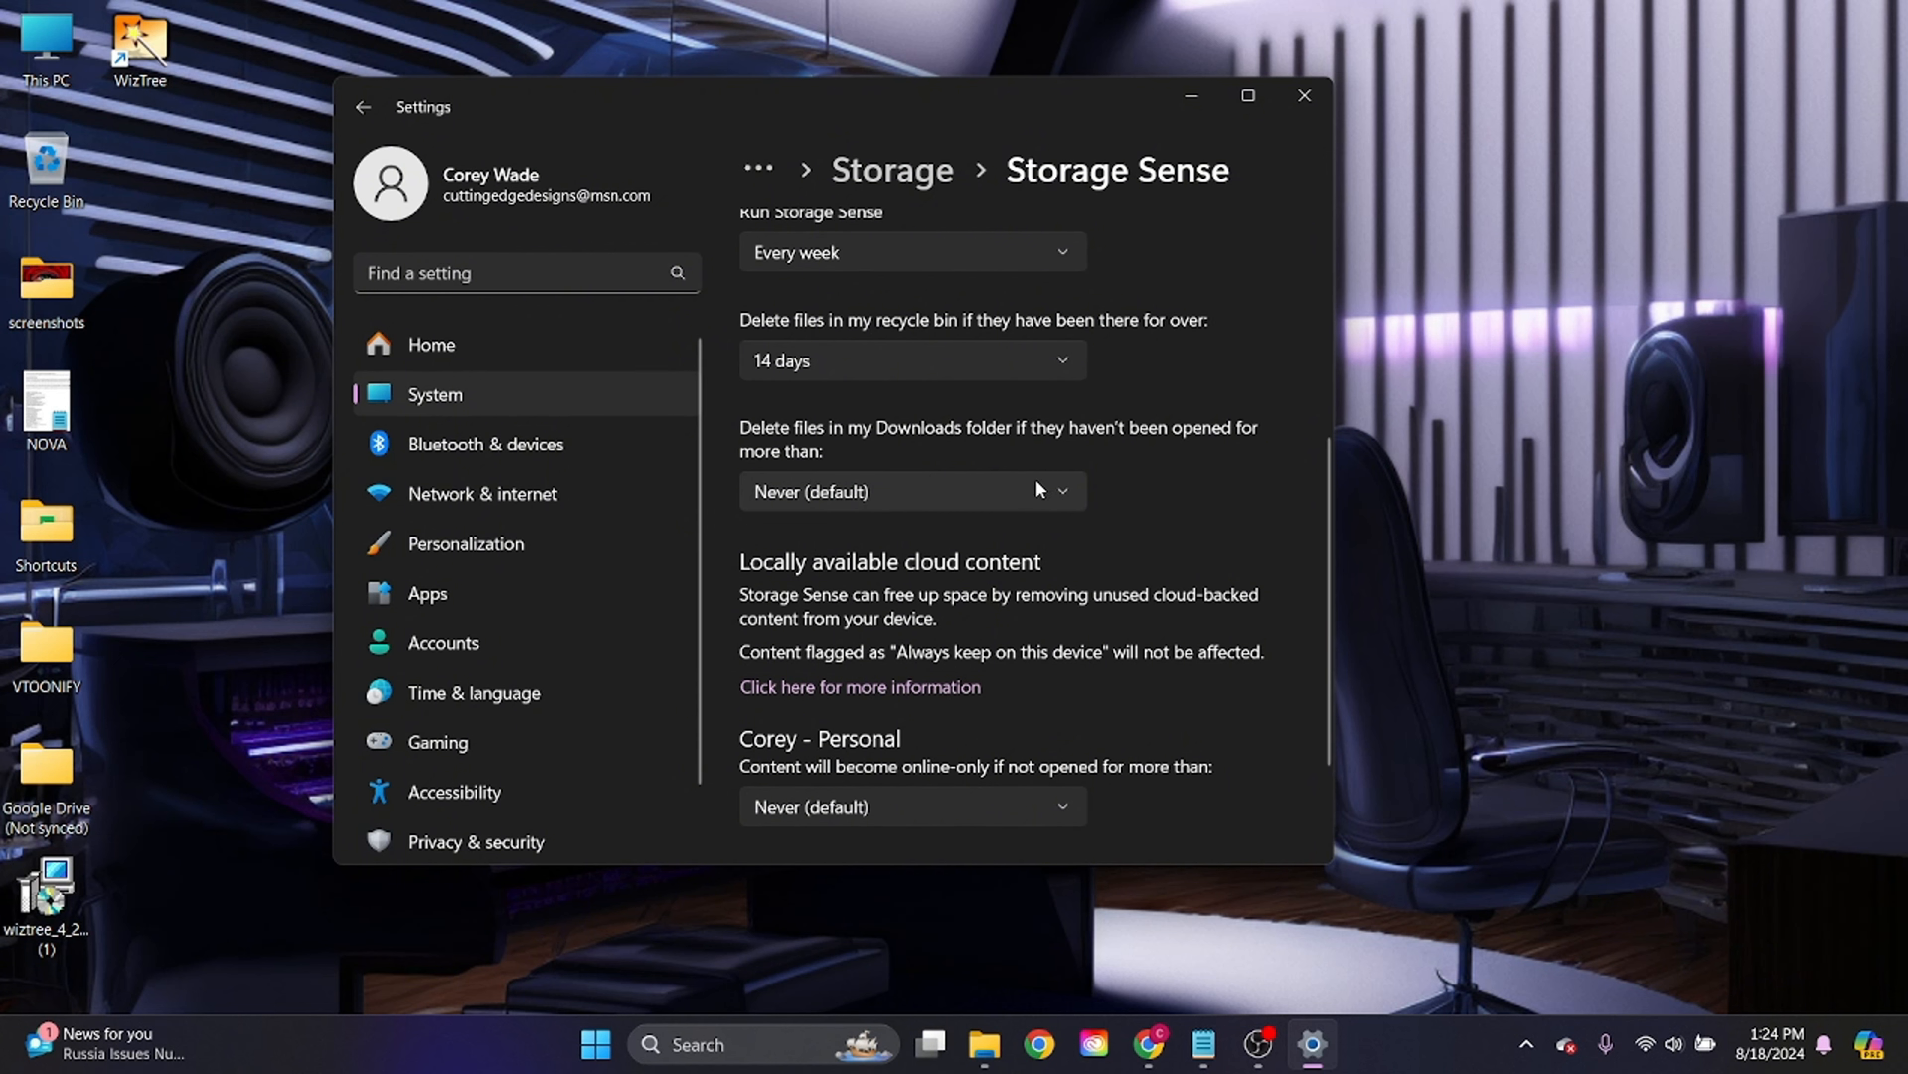
pyautogui.click(1009, 494)
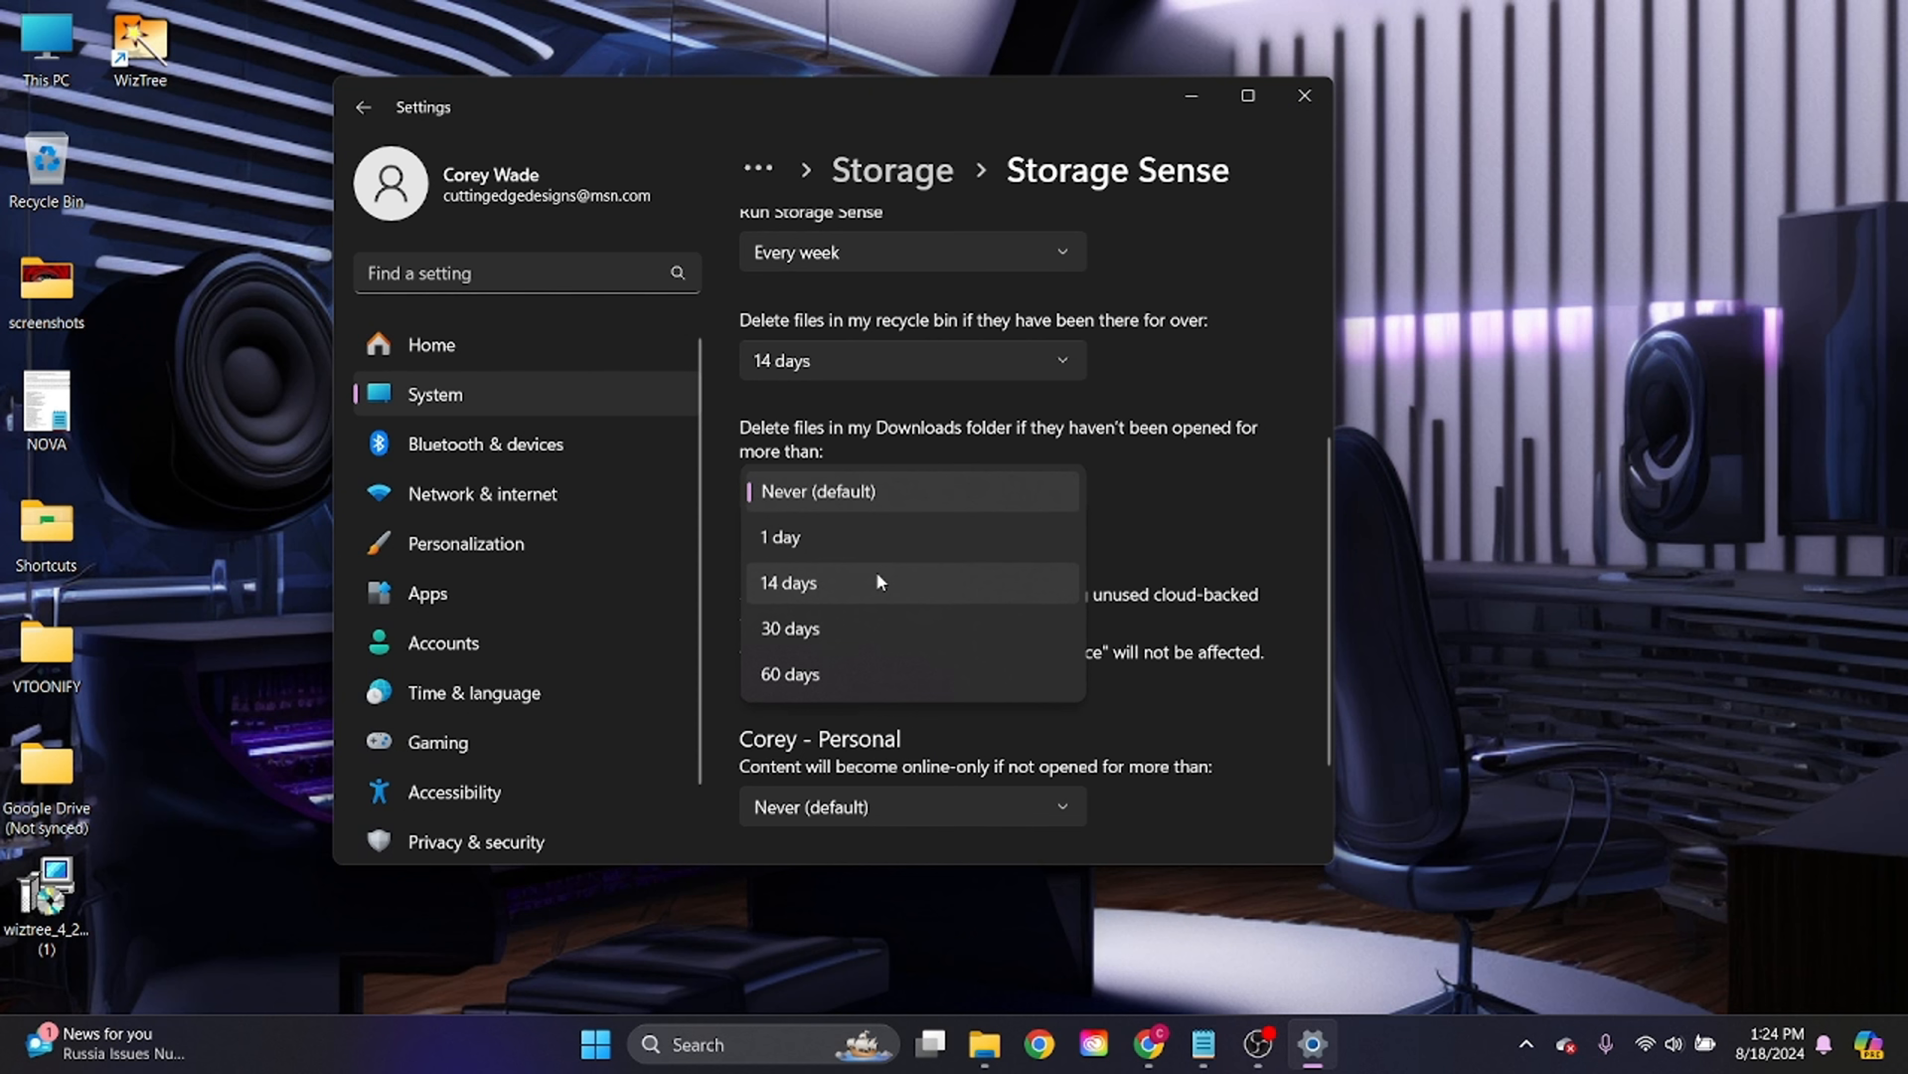
pyautogui.click(877, 574)
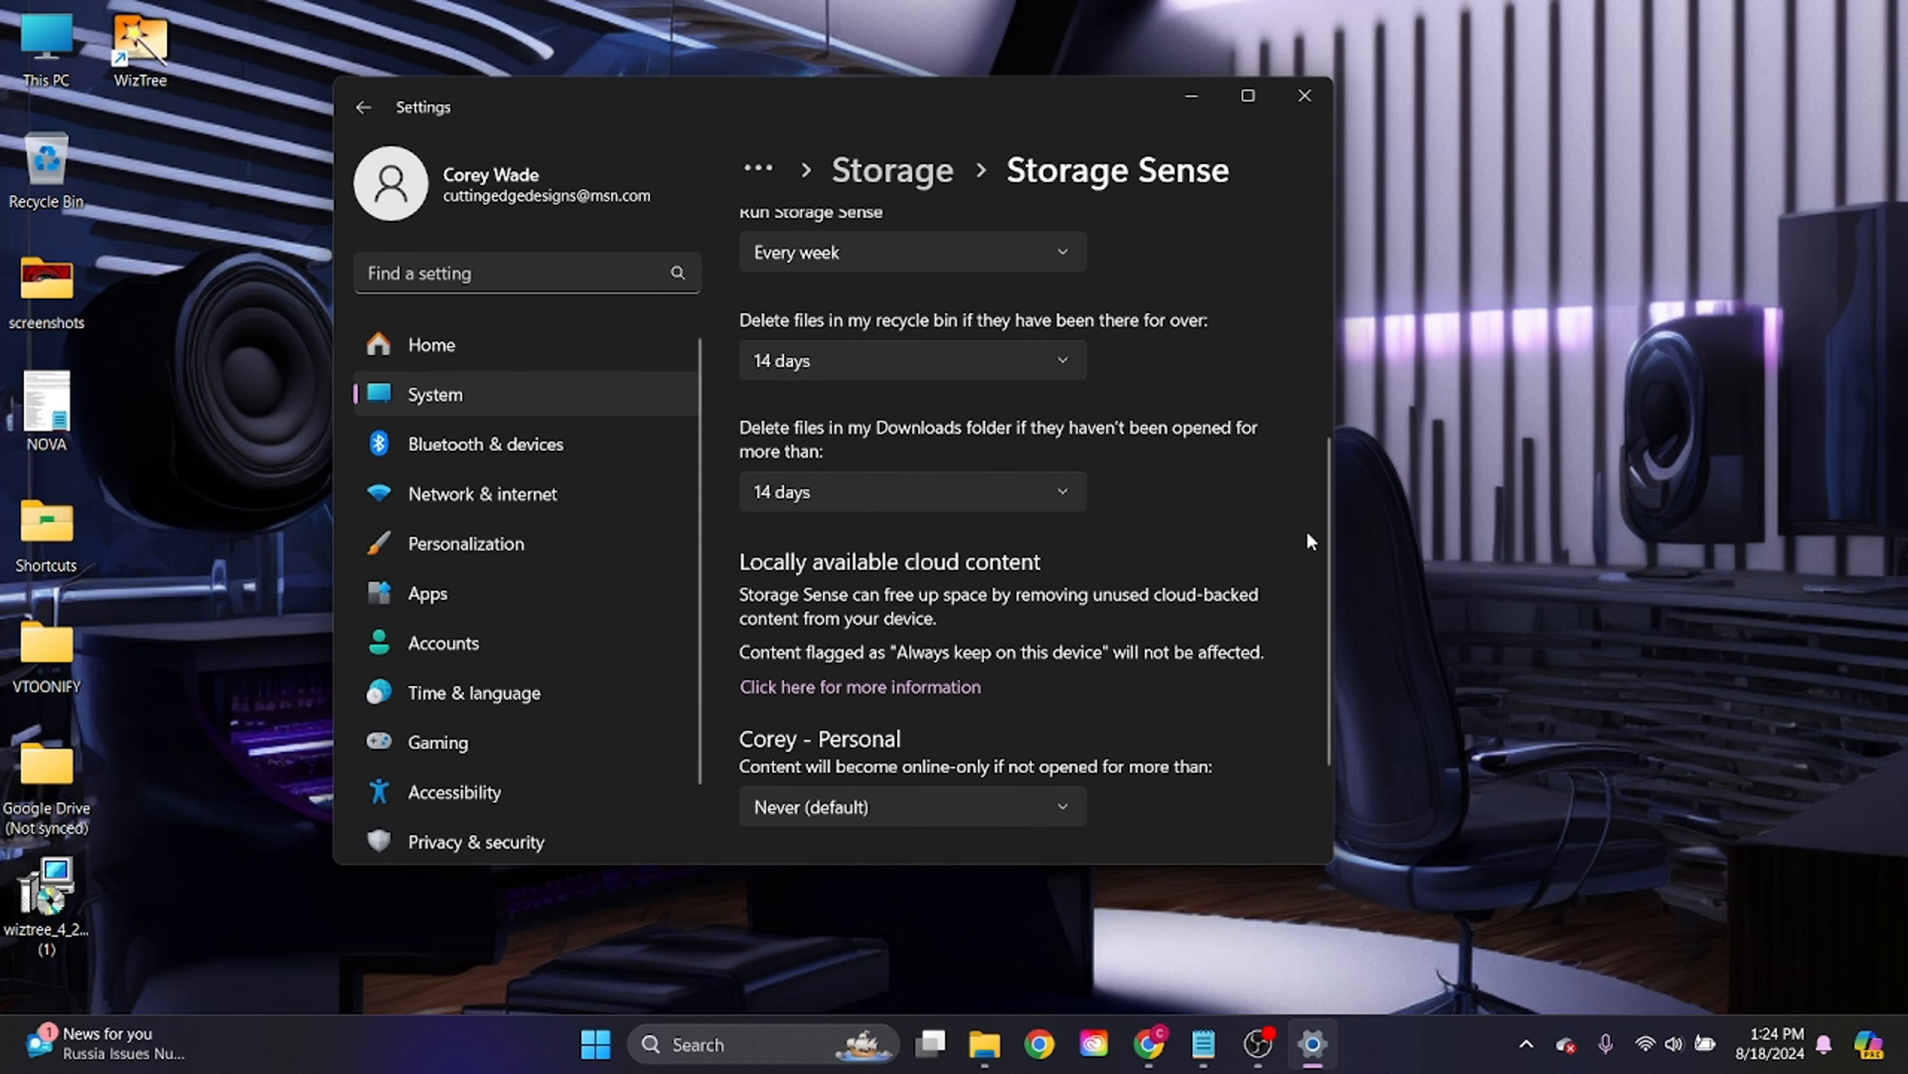
# Make personal cloud content online-only if not opened for more than 30 days and run Storage Sense immediately
pyautogui.scroll(-3, 1308, 539)
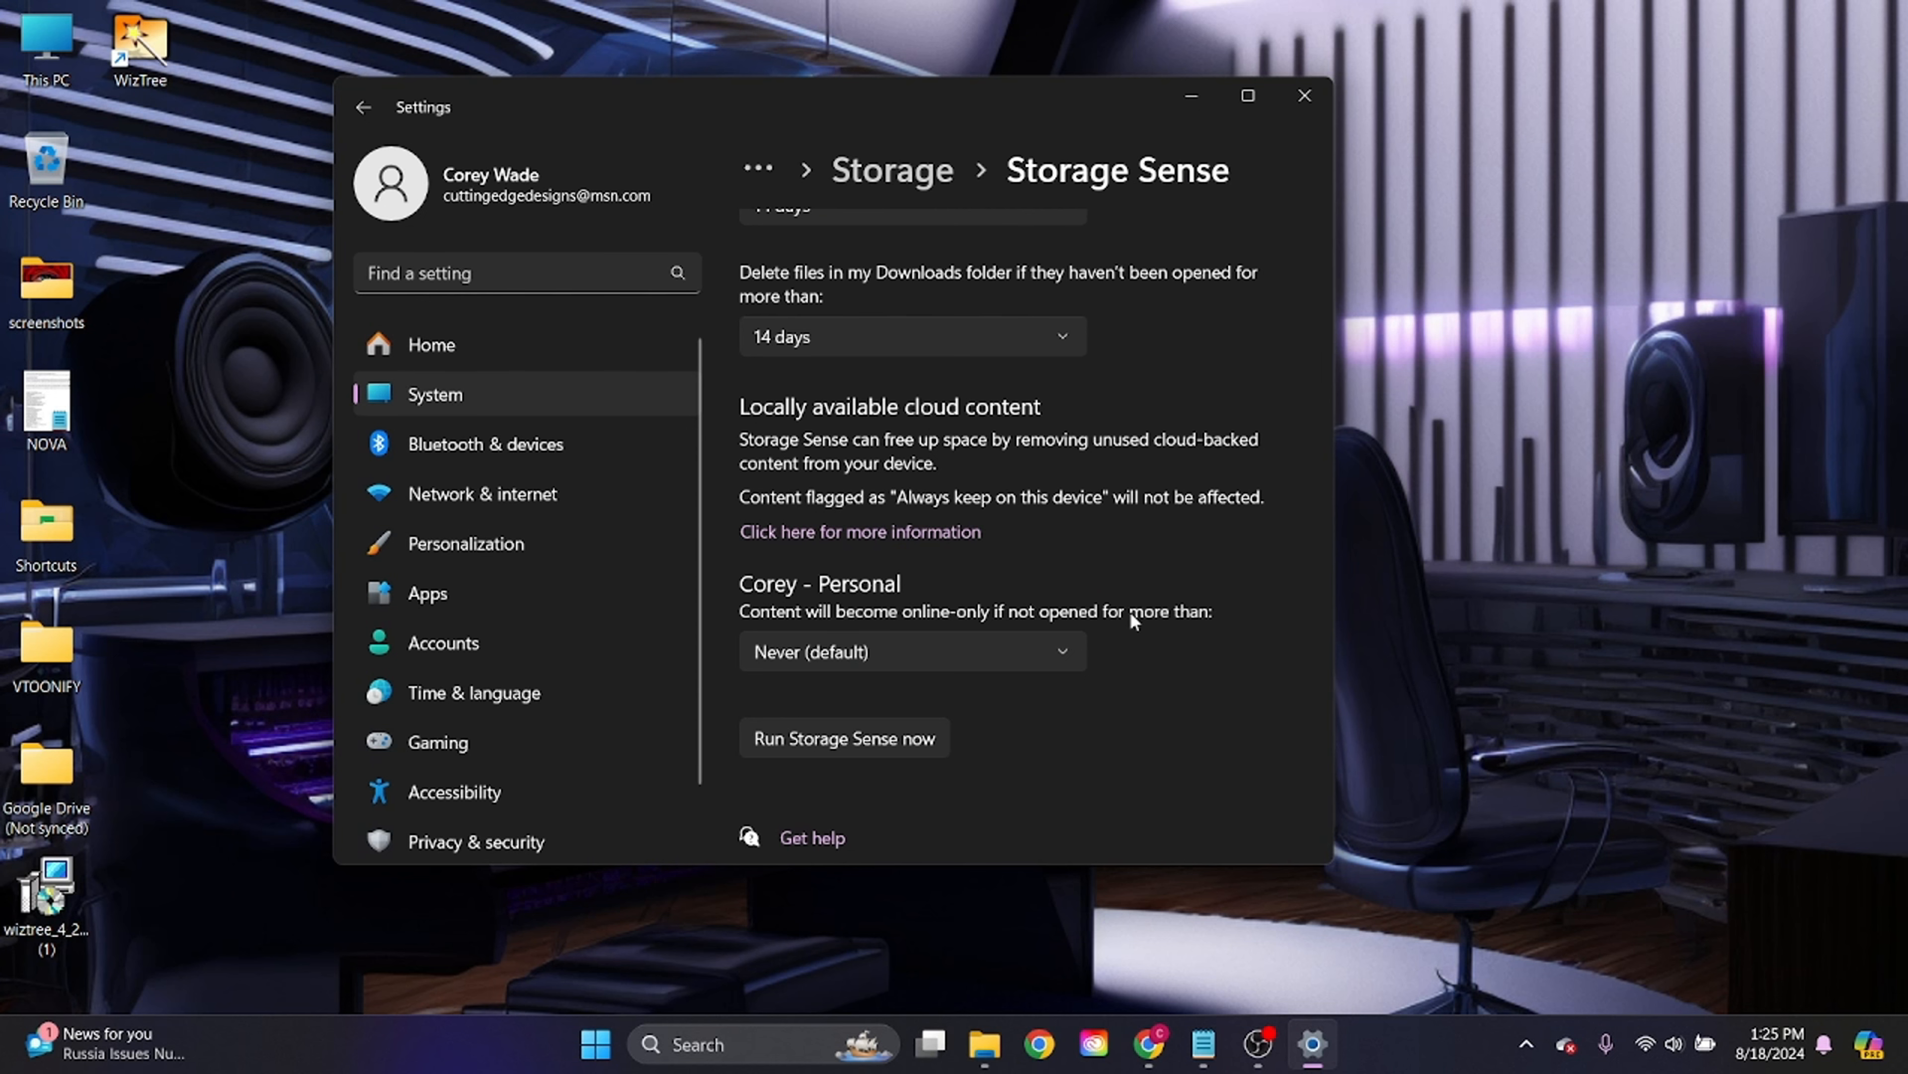
pyautogui.click(904, 650)
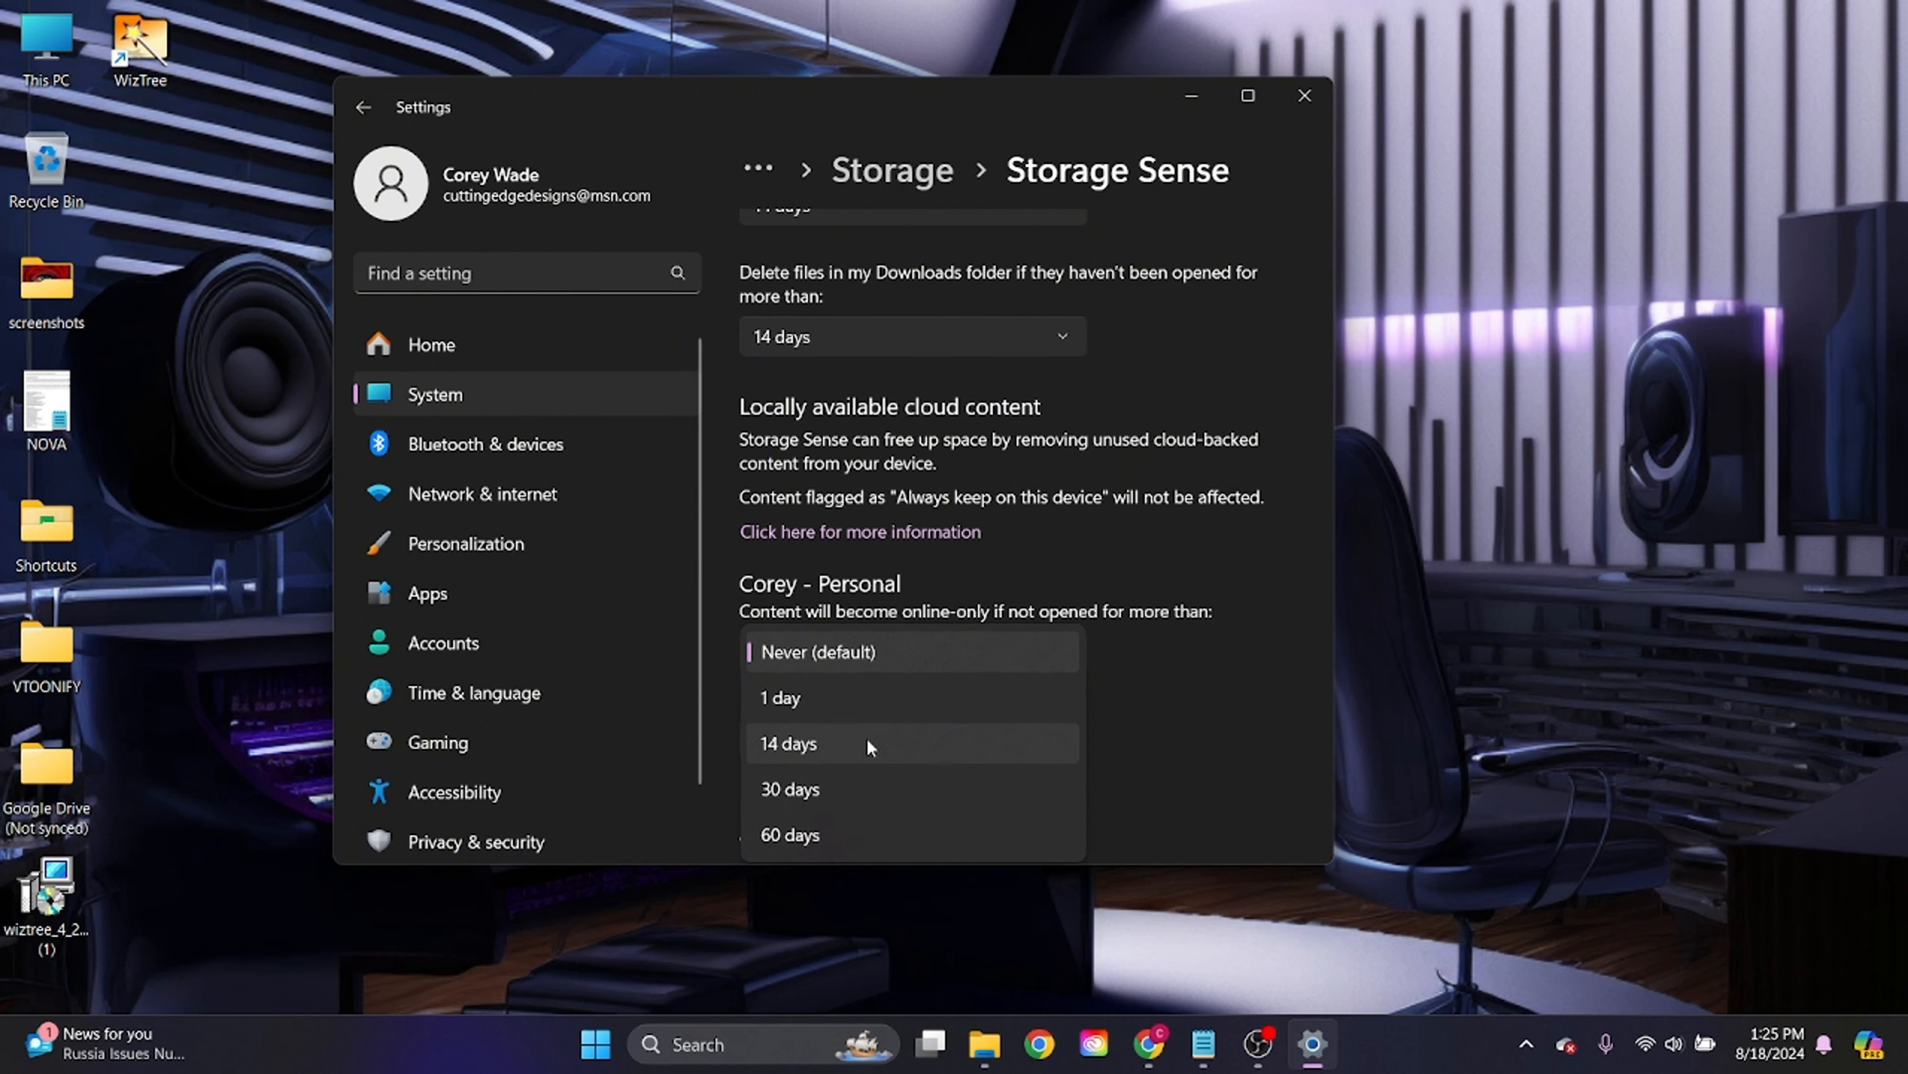
pyautogui.click(895, 651)
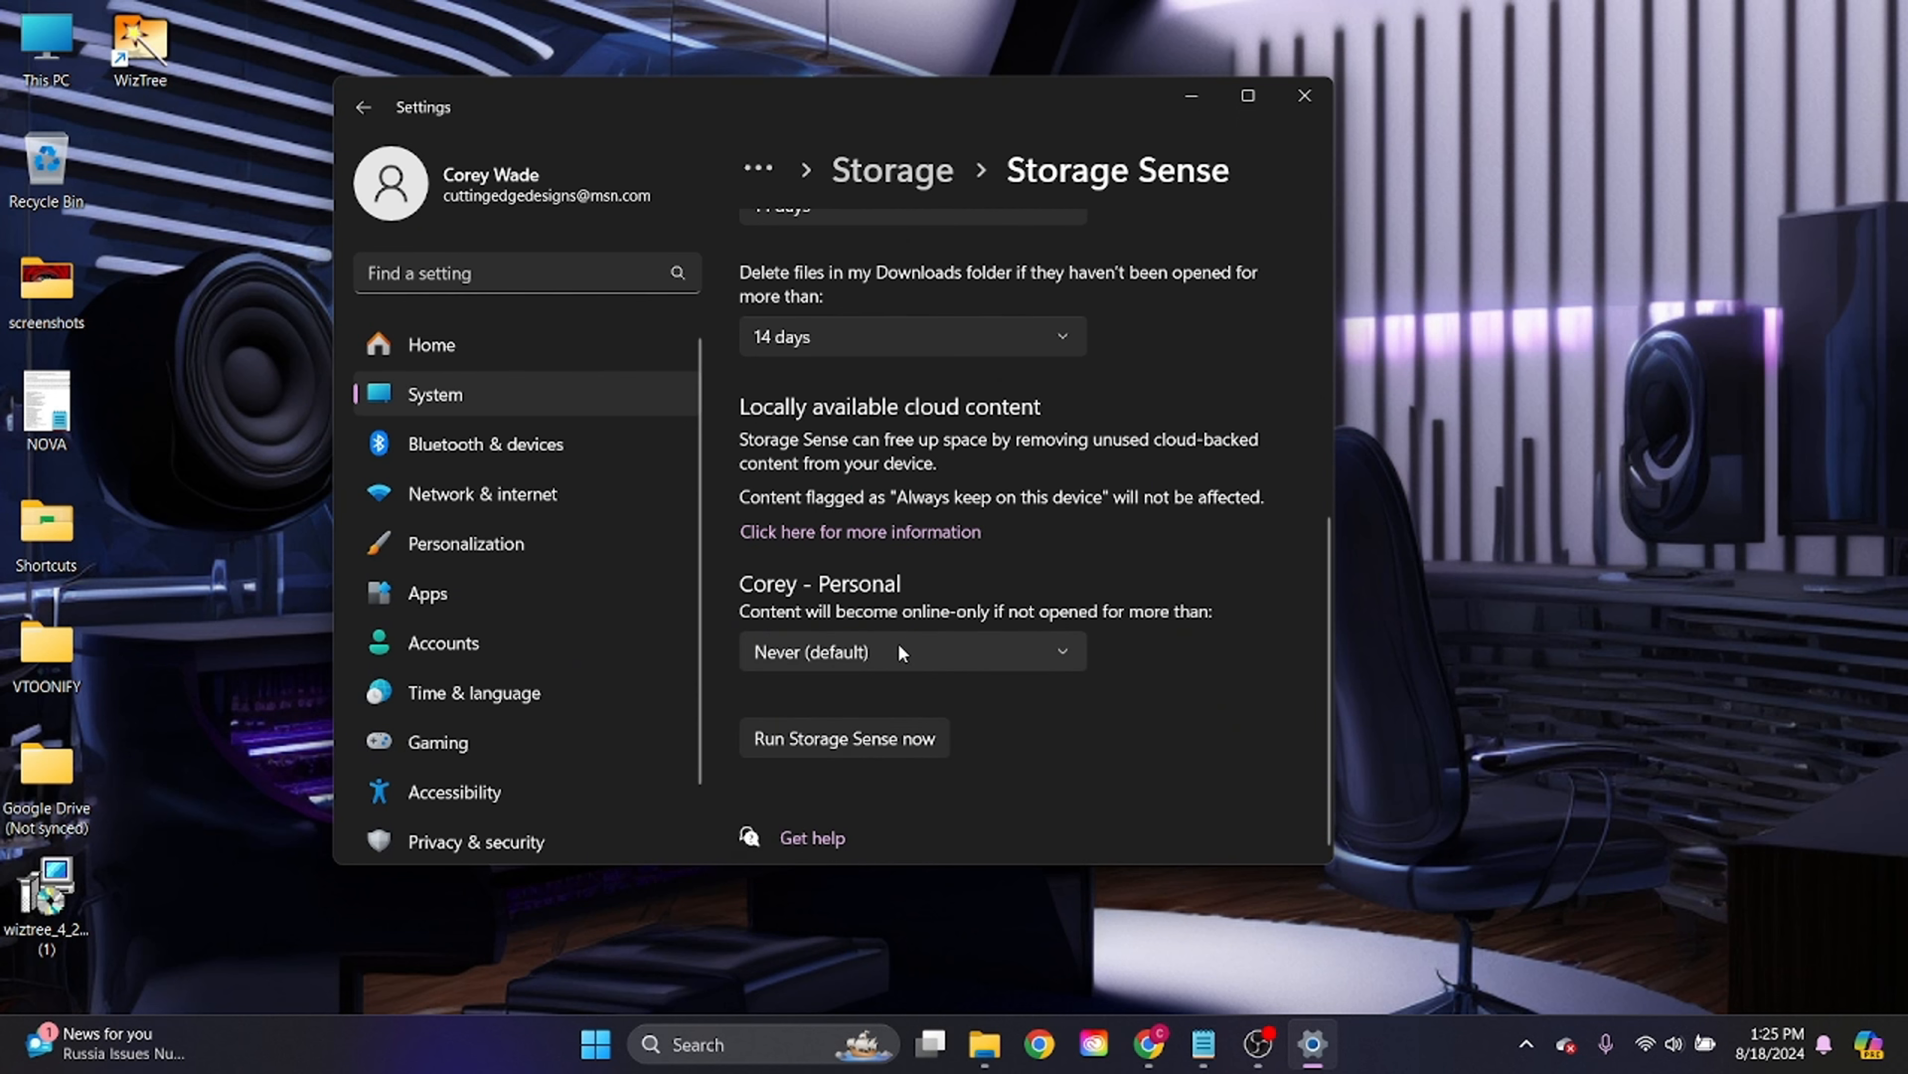
pyautogui.click(889, 651)
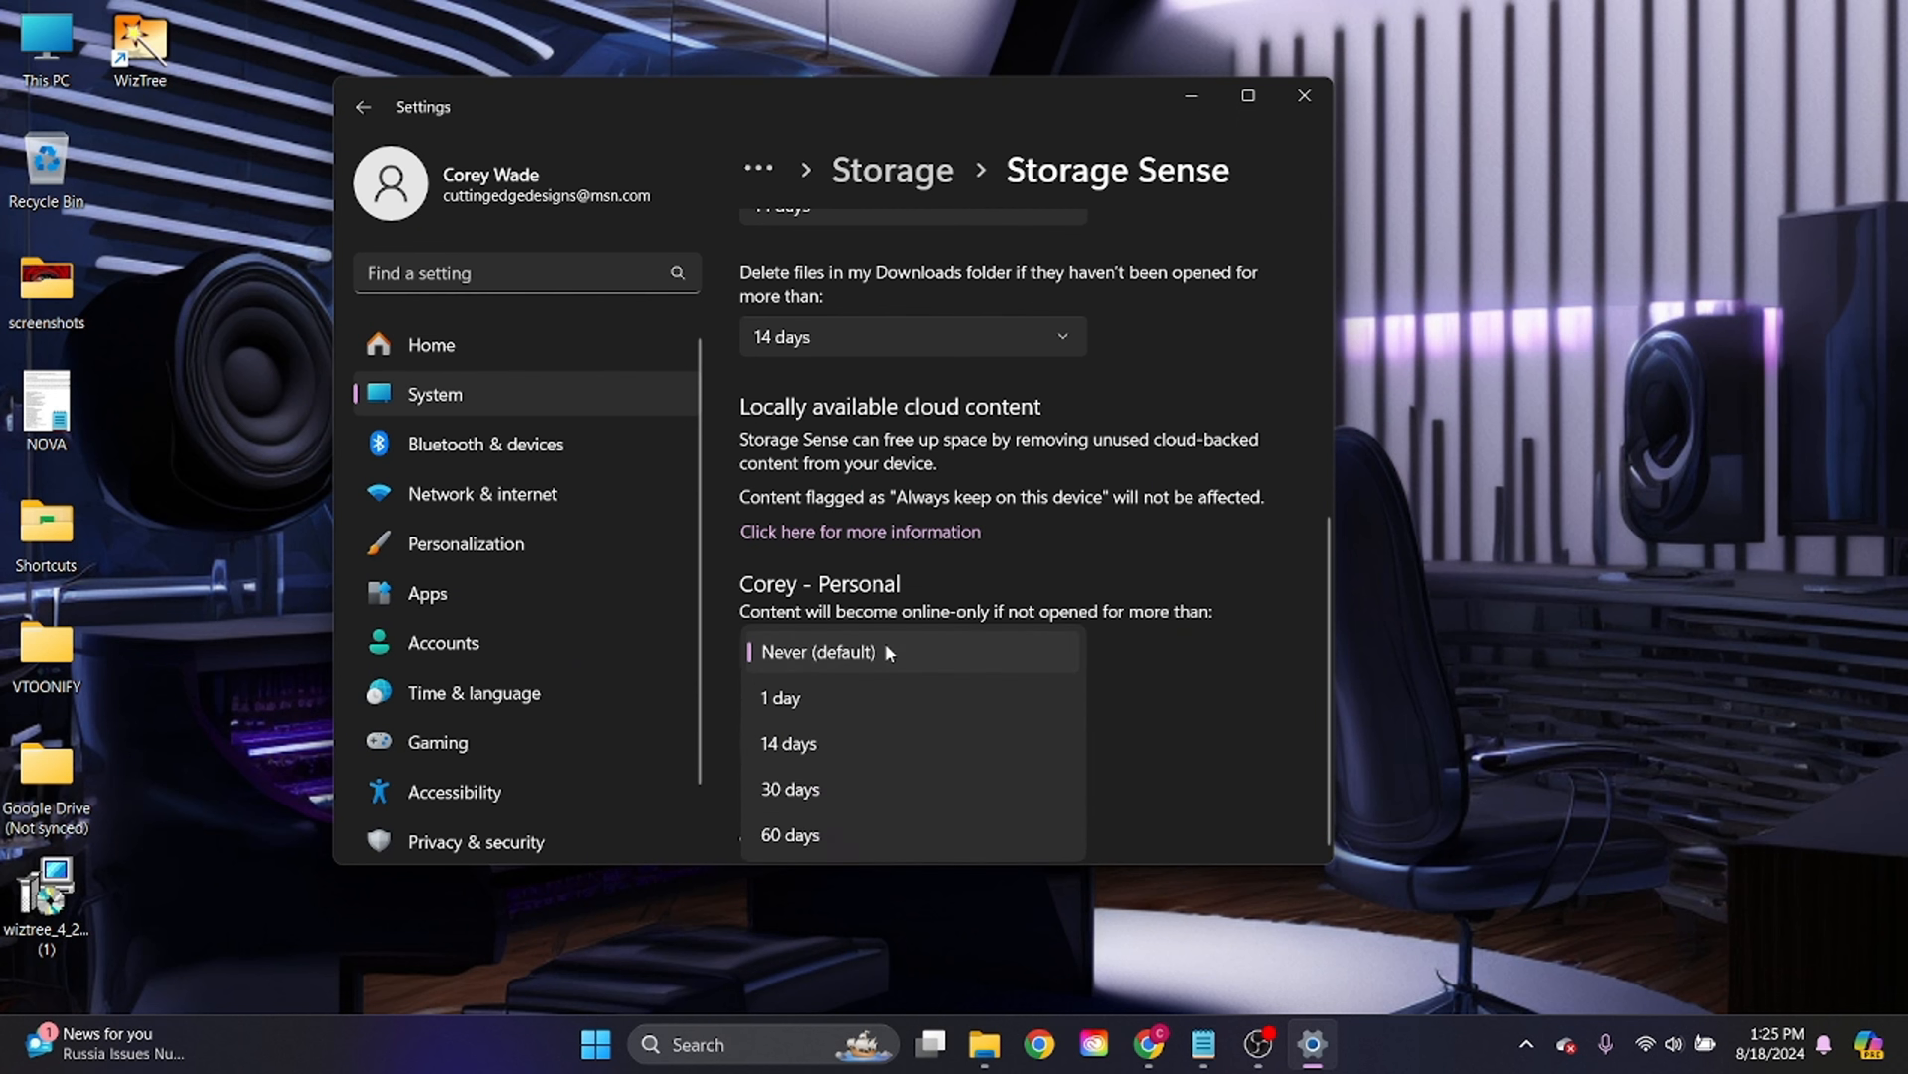
pyautogui.click(841, 788)
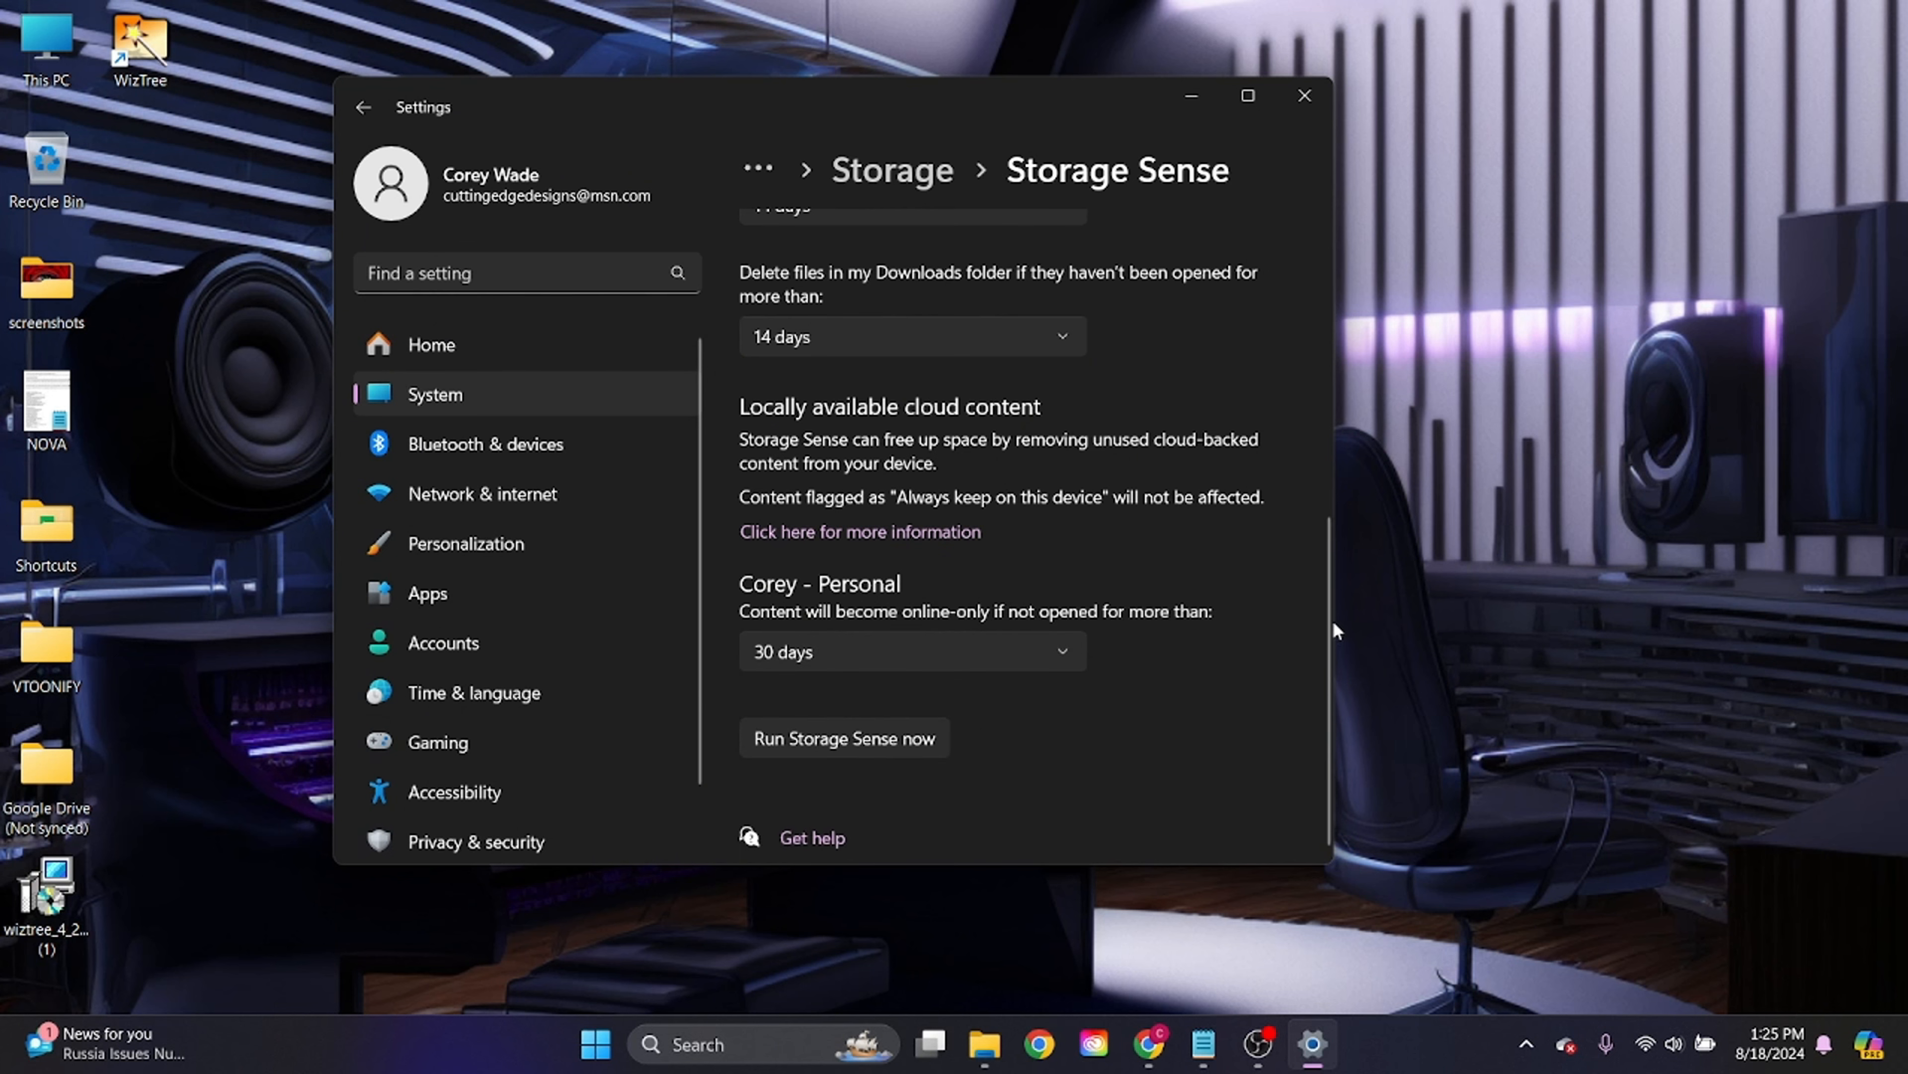
pyautogui.click(849, 746)
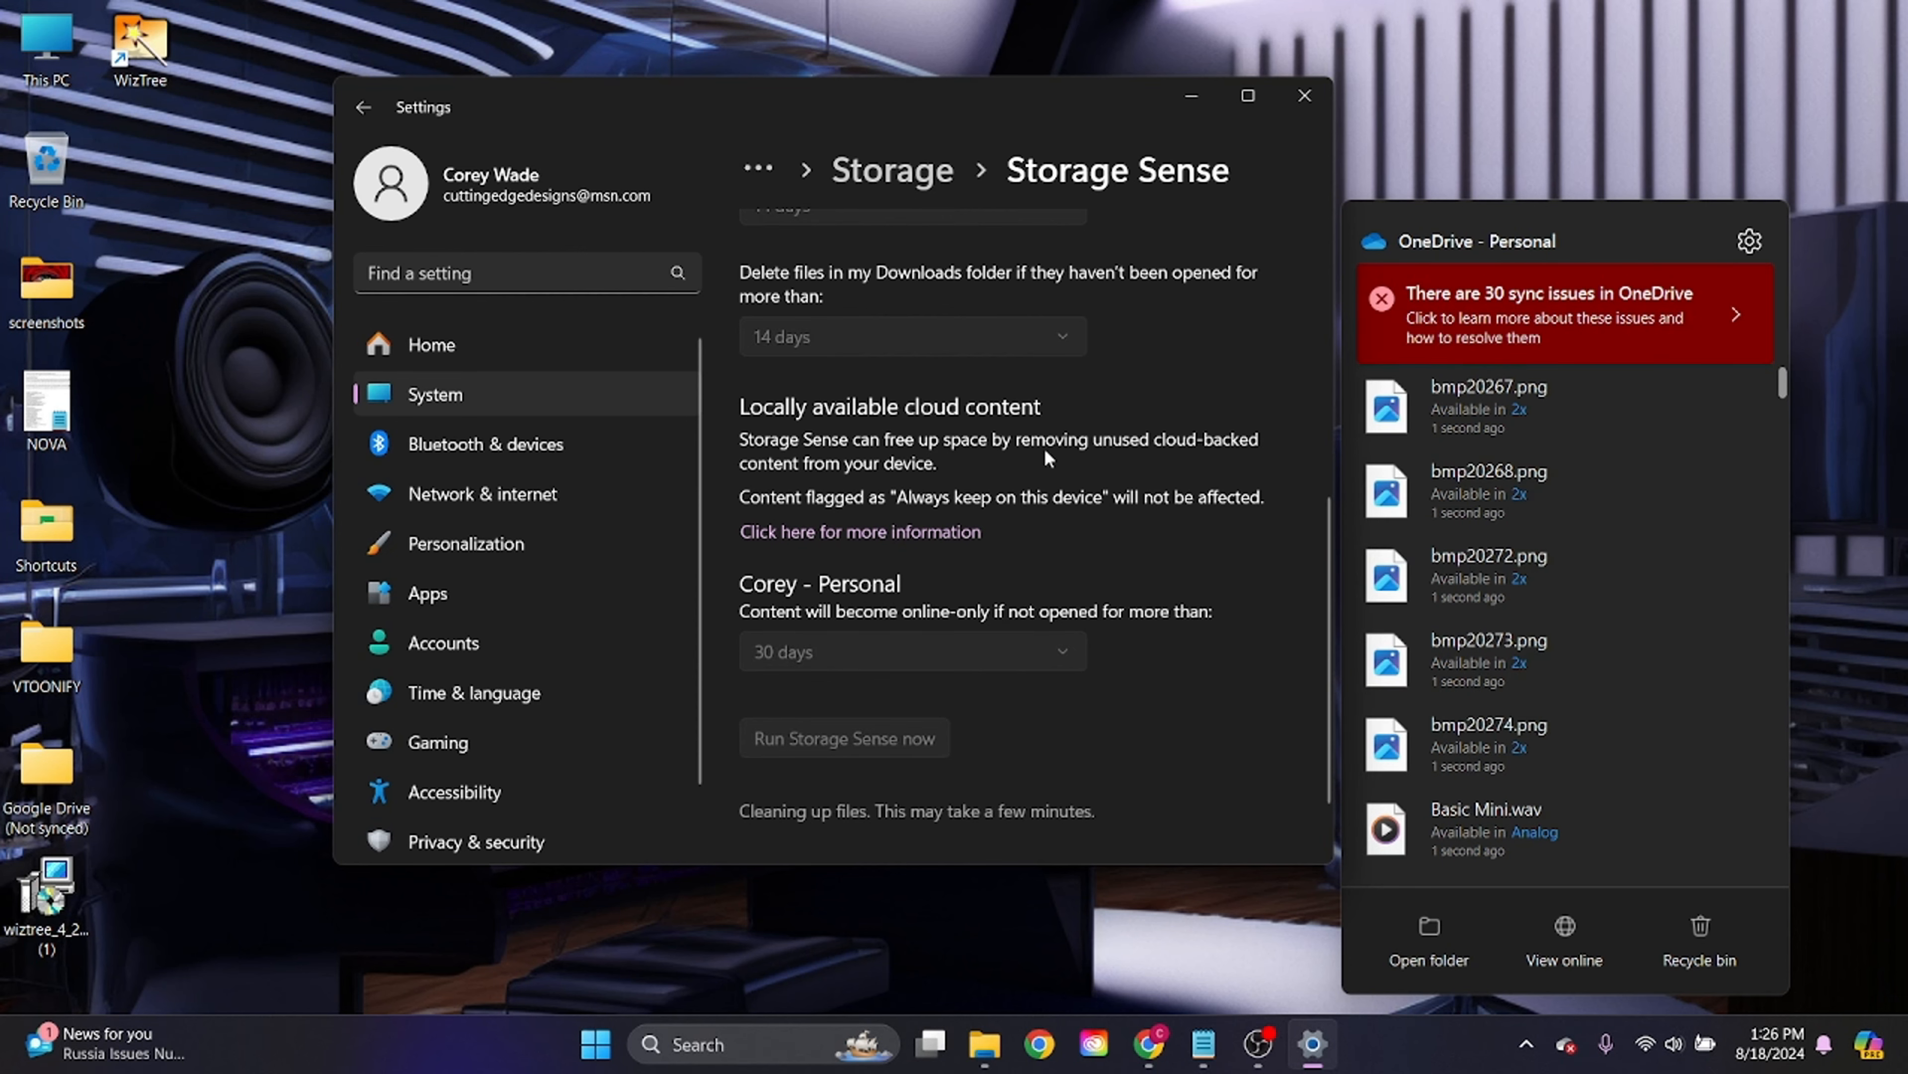
# Check the free space of the Acer (C:) drive in a new File Explorer window
pyautogui.press('super+e')
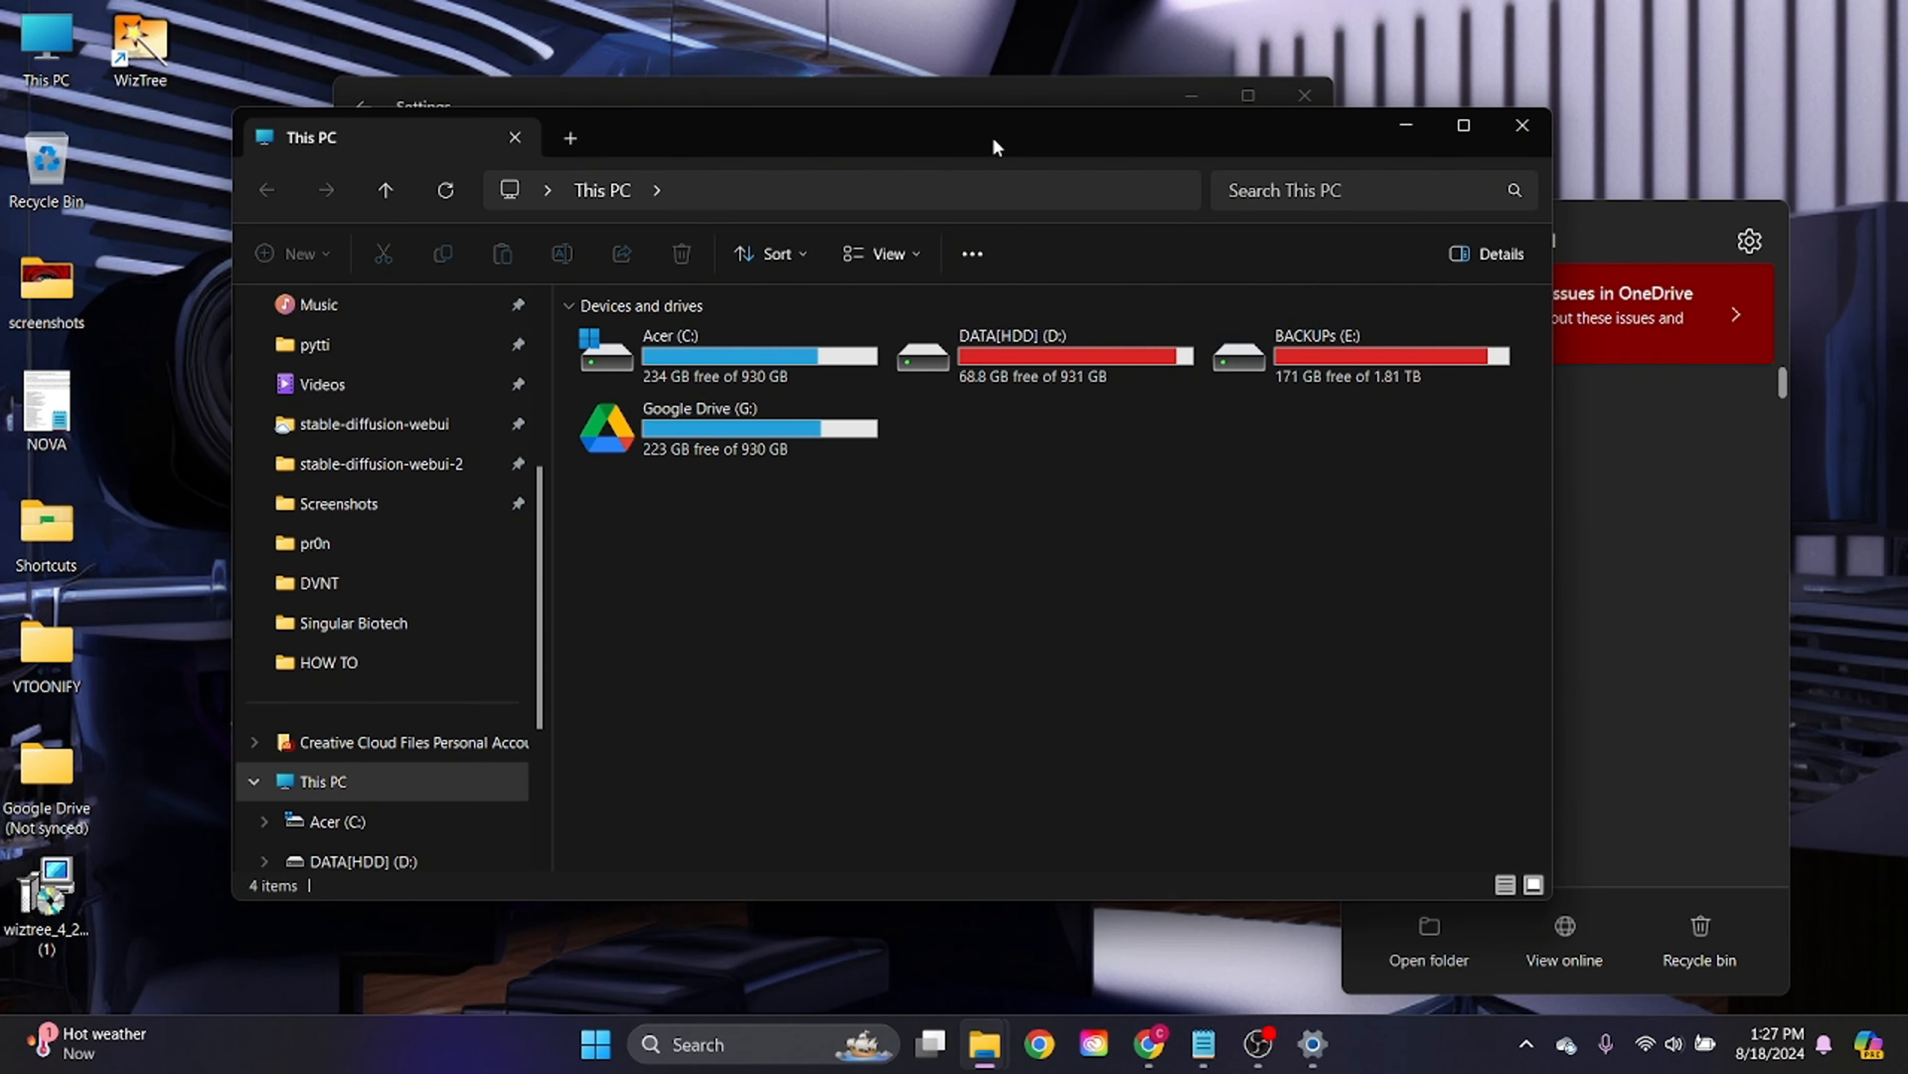
pyautogui.moveTo(993, 143); pyautogui.dragTo(777, 340)
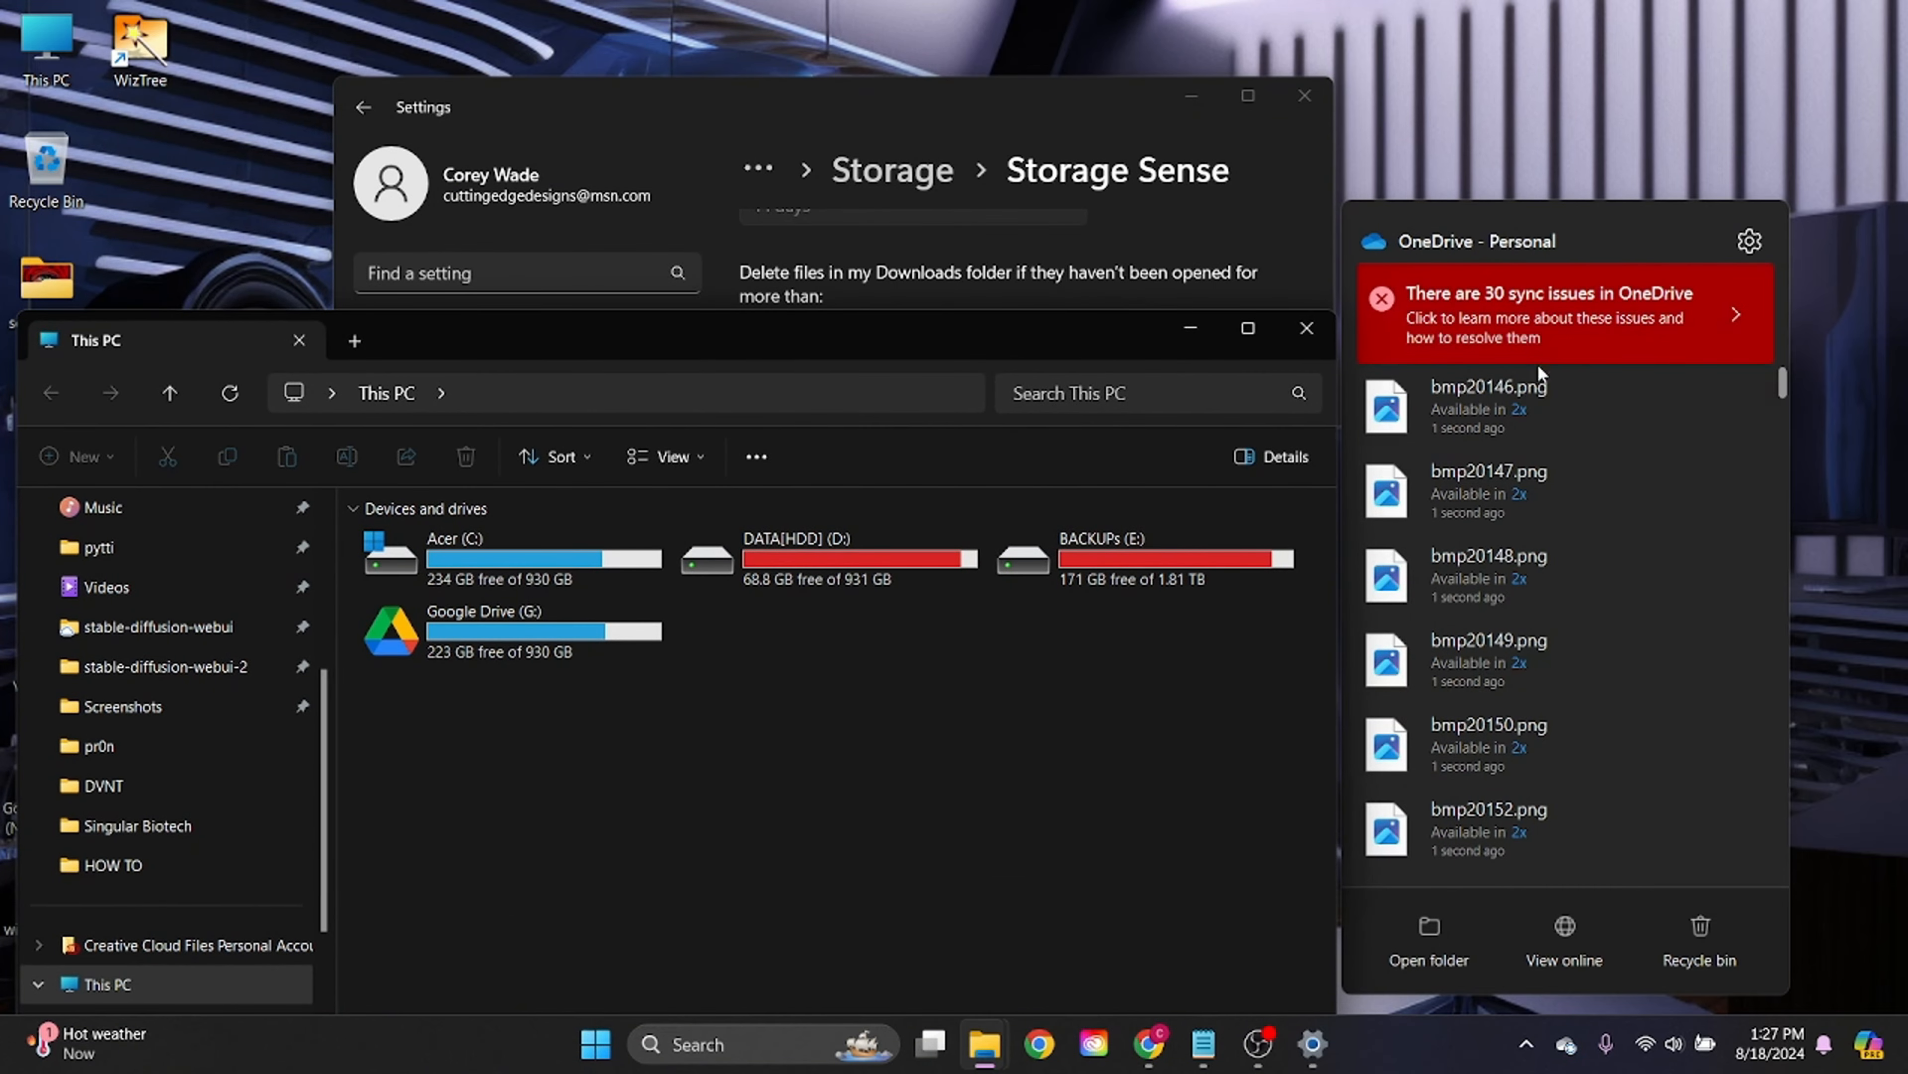
pyautogui.moveTo(1021, 338); pyautogui.dragTo(1222, 175)
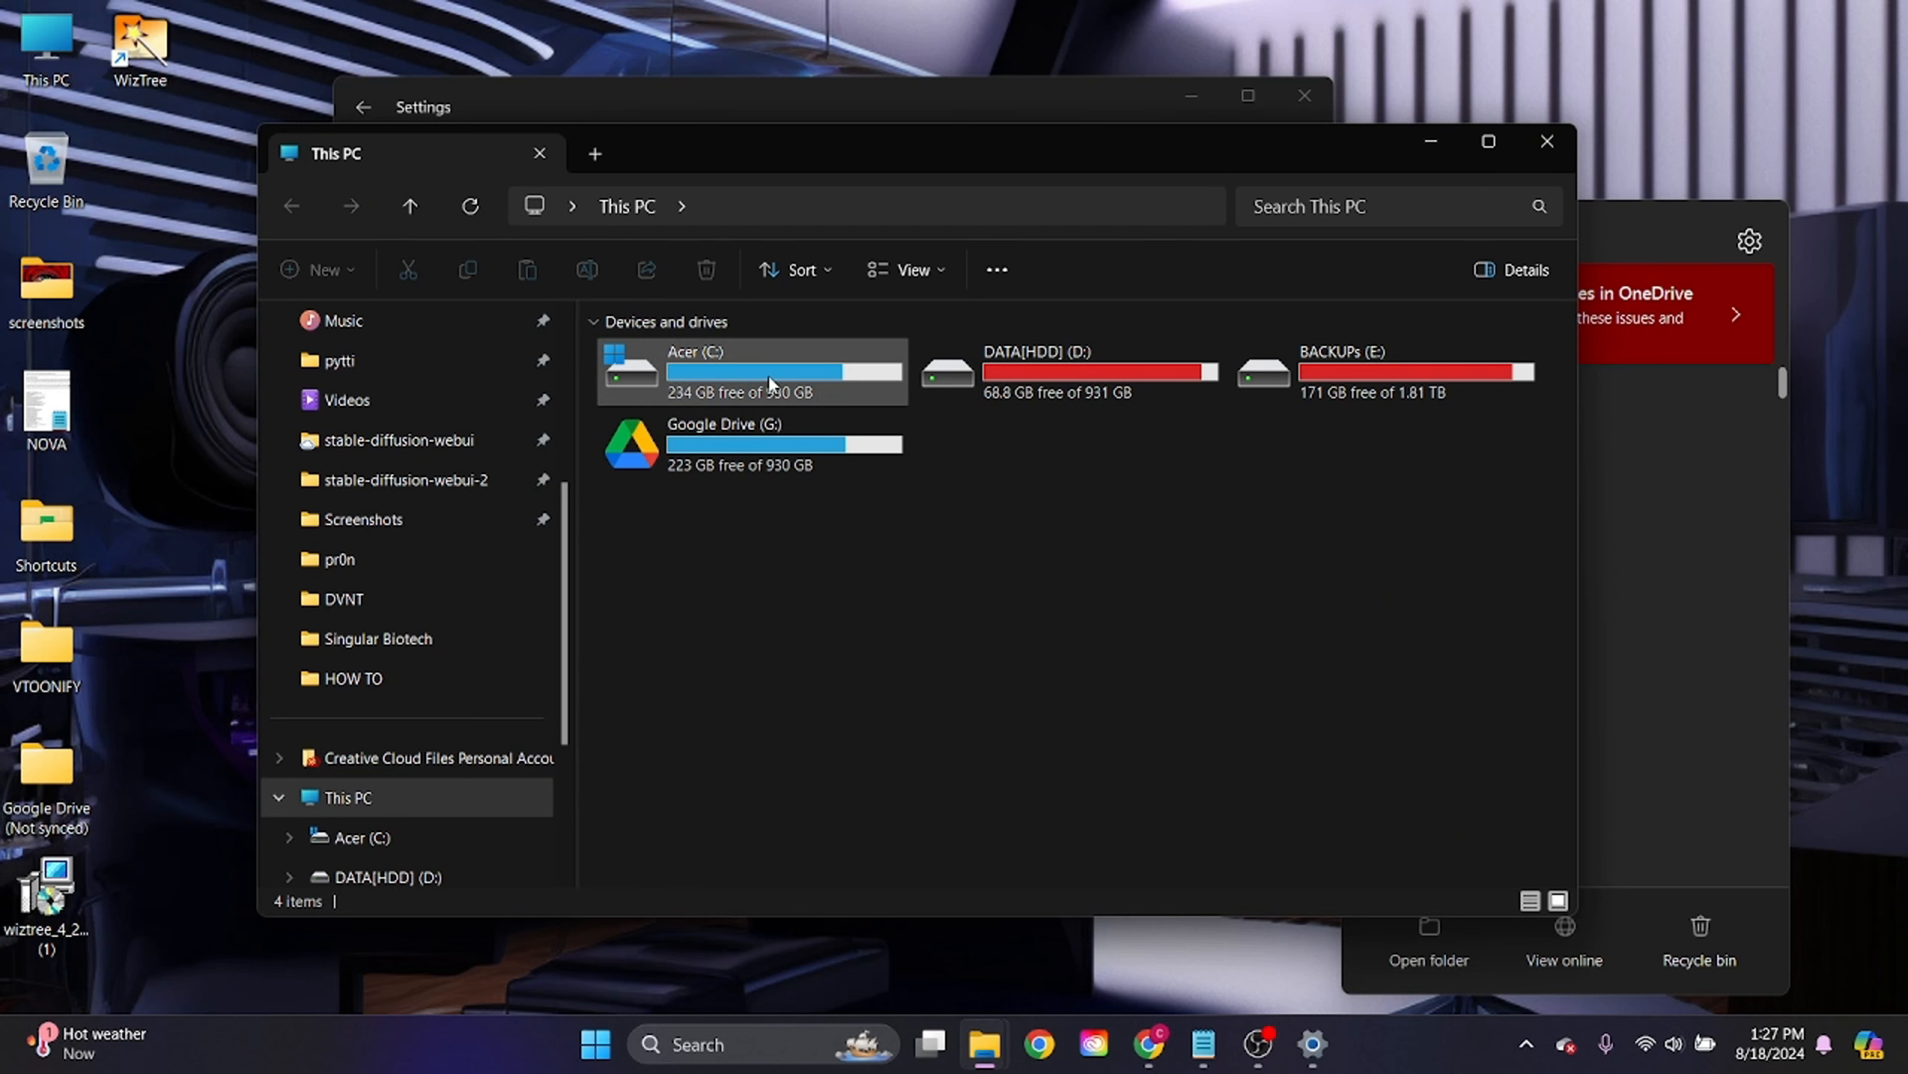
pyautogui.moveTo(768, 374)
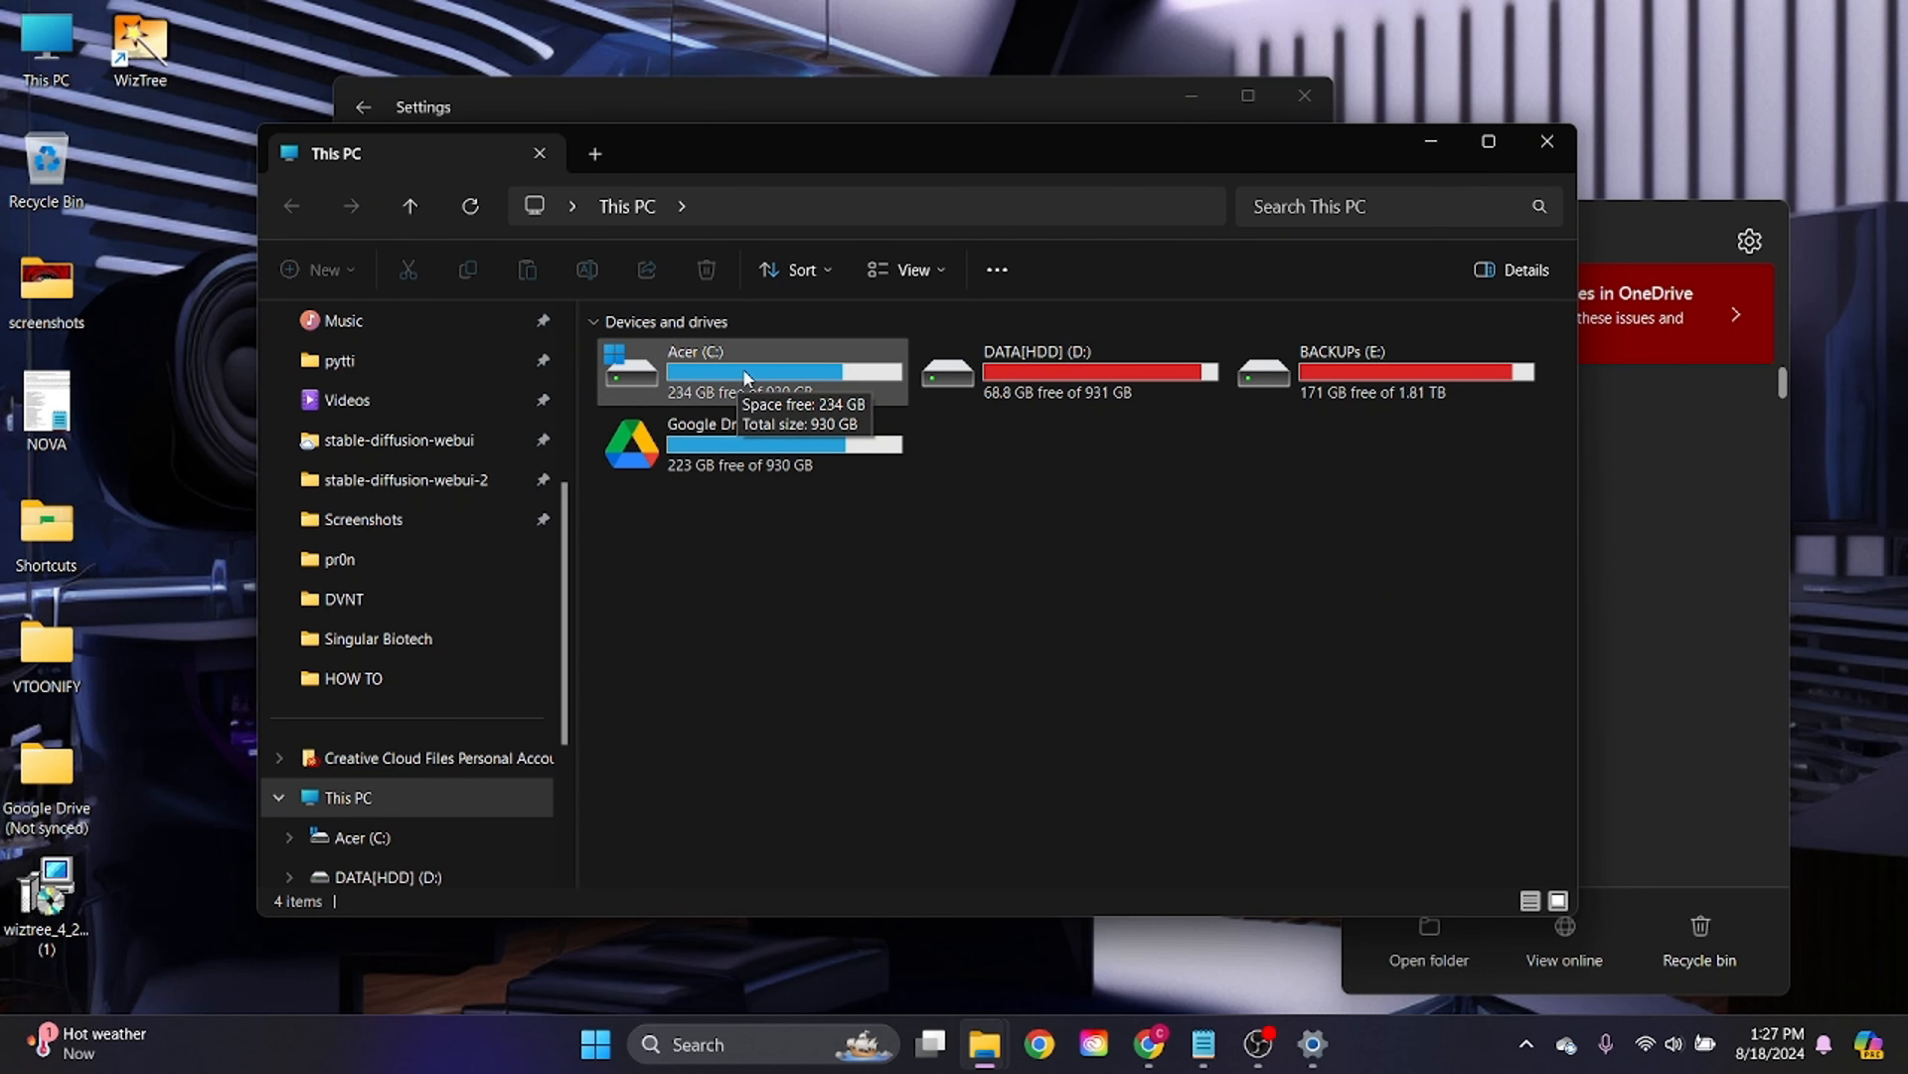